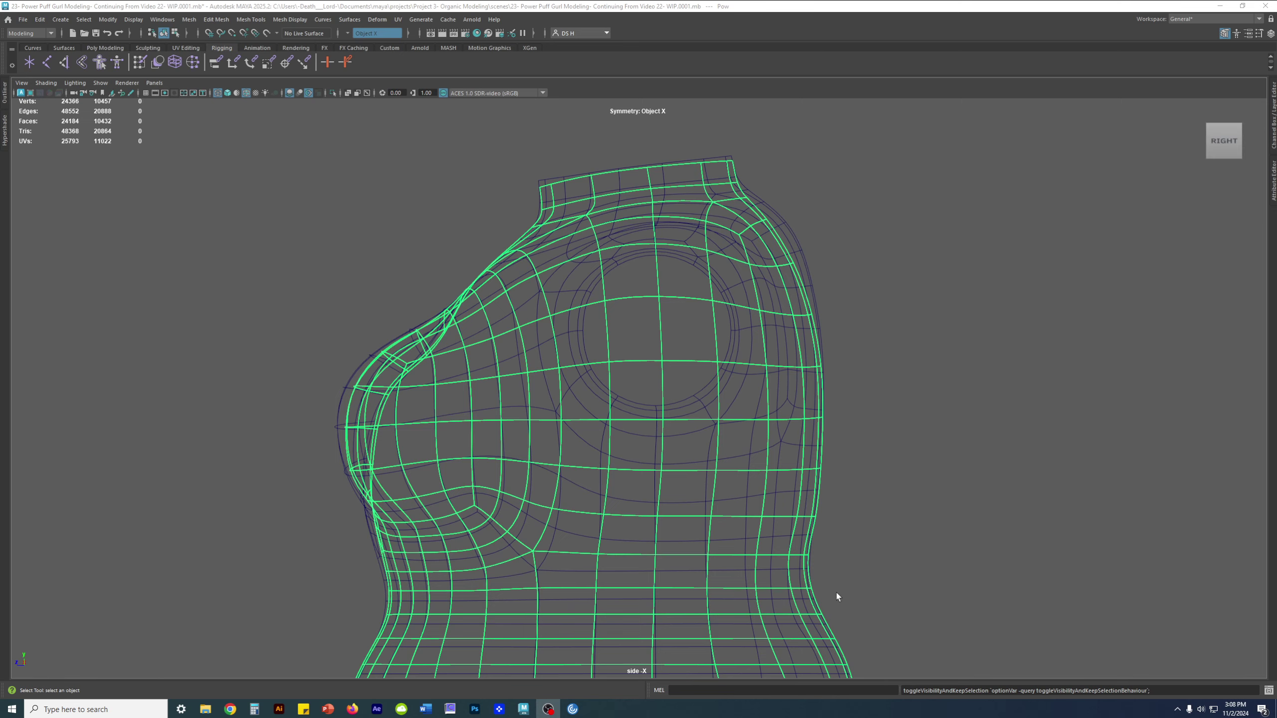
Switch from the side view to the perspective view of both torsos and clear the selection.
scroll(876, 459, down, 5)
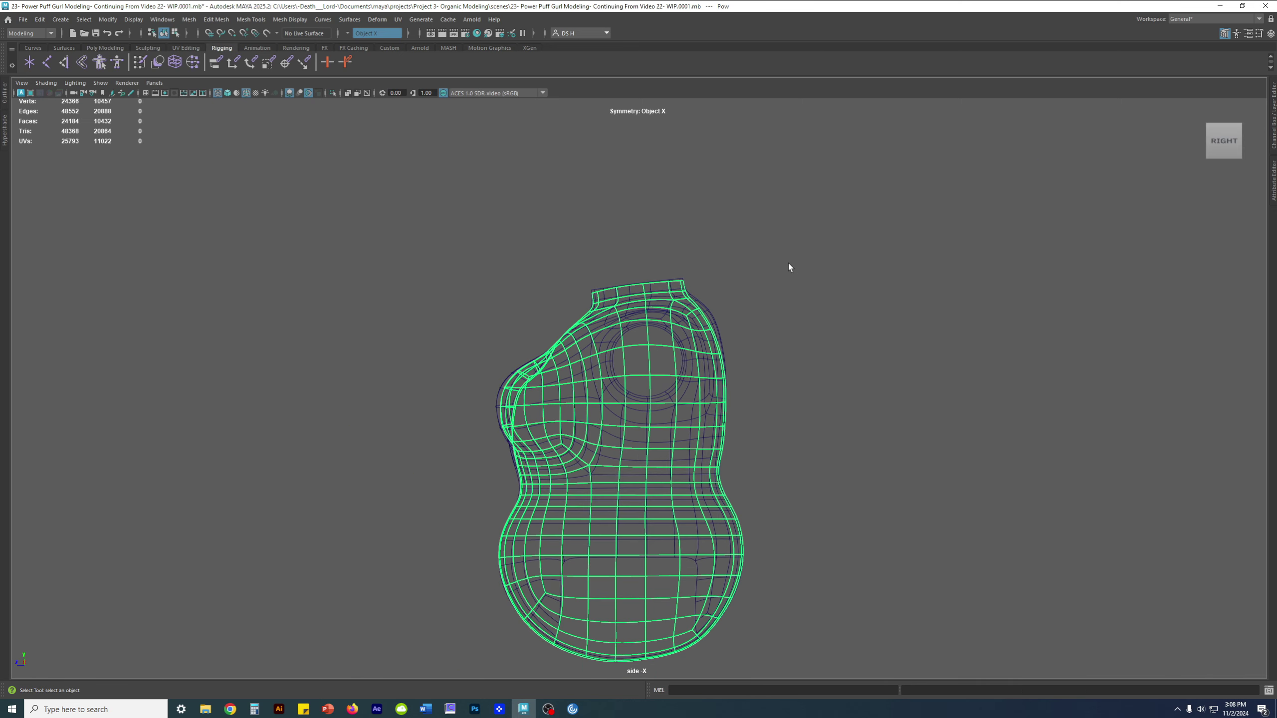
key(space)
key(space)
alt+drag(818, 217, 717, 282)
click(604, 427)
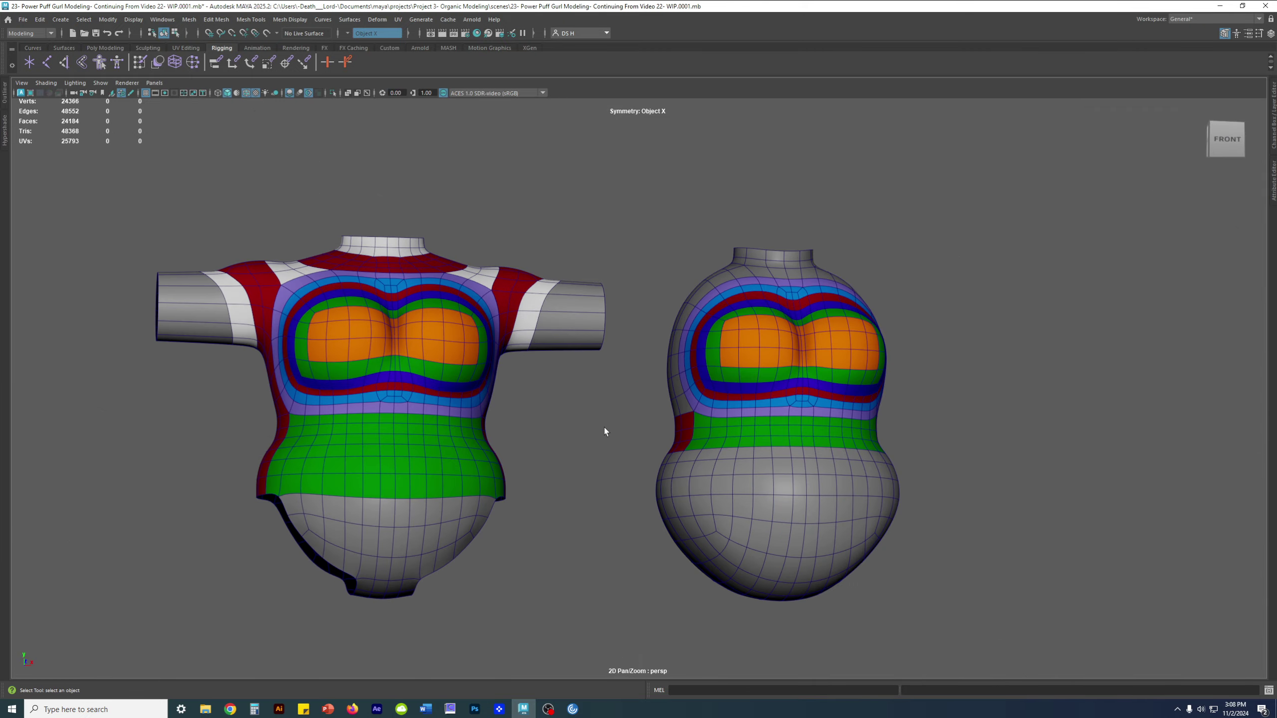
Select the torso with arm stubs and turn off its smooth mesh preview to show the base polygons.
scroll(682, 434, up, 5)
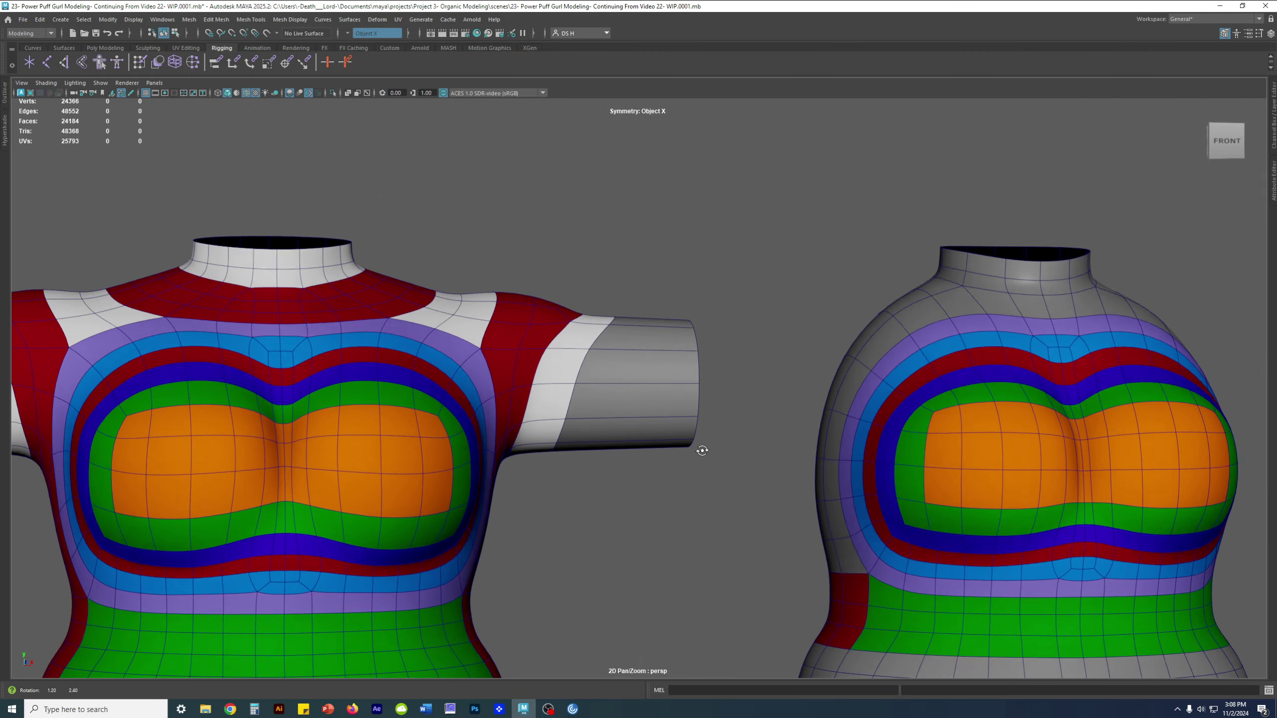
alt+drag(698, 447, 623, 320)
click(652, 354)
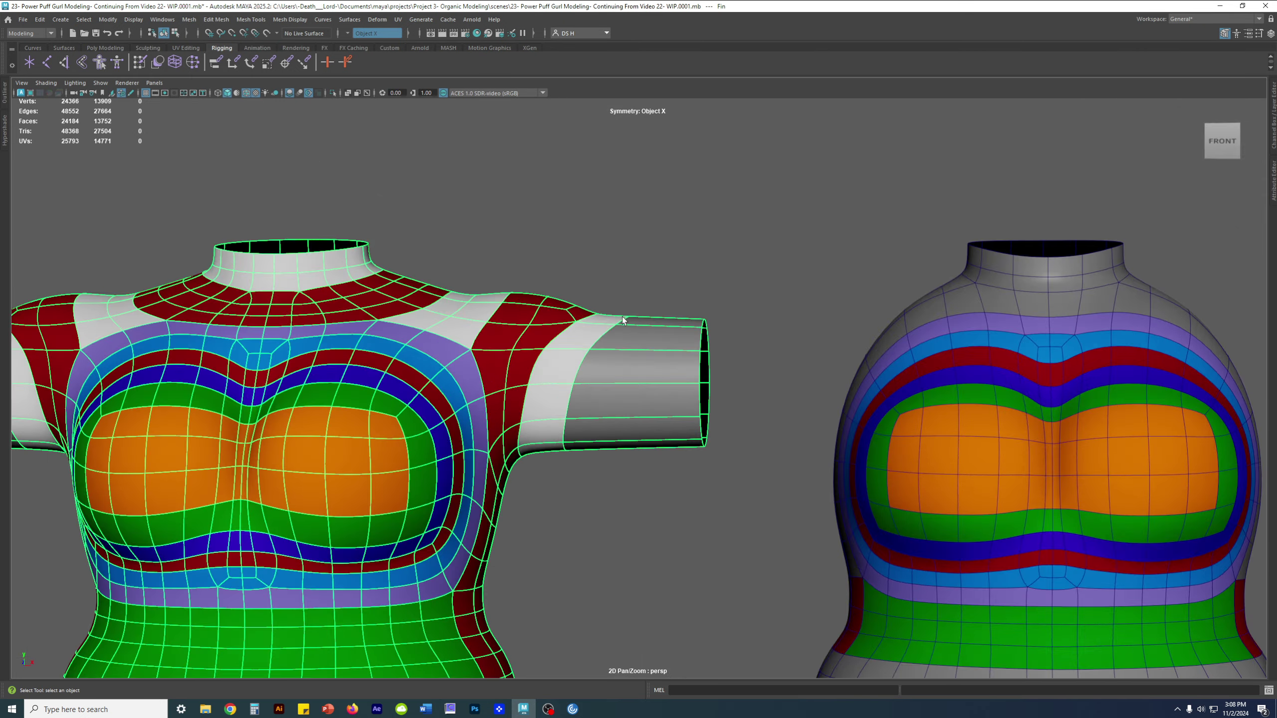
mouse_move(704, 366)
alt+mouse_down()
mouse_move(664, 382)
mouse_move(628, 352)
mouse_move(599, 399)
mouse_move(964, 341)
mouse_move(713, 371)
alt+mouse_up()
key(1)
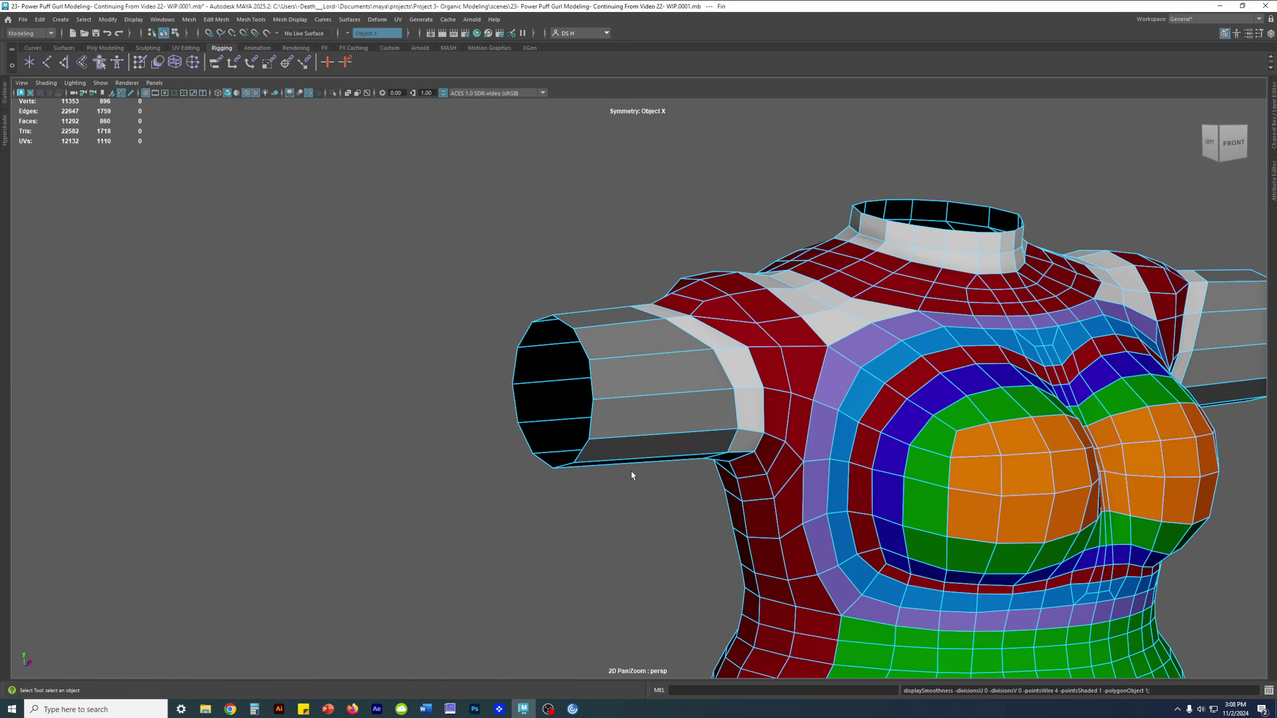
Select the full ring of faces around the arm stubs to check the number of sides.
mouse_move(588, 327)
mouse_down()
mouse_move(614, 370)
mouse_move(629, 459)
mouse_up()
alt+drag(635, 473, 651, 199)
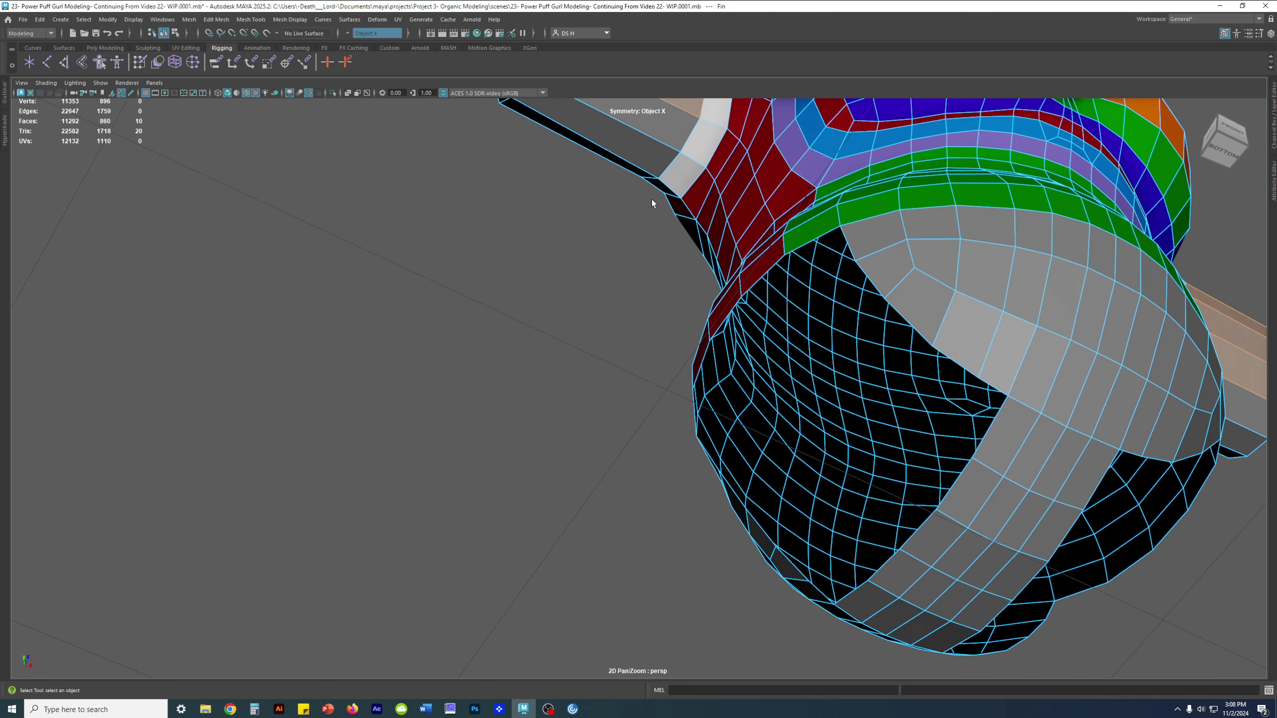
alt+middle_drag(651, 199, 680, 377)
key(f)
shift+click(465, 519)
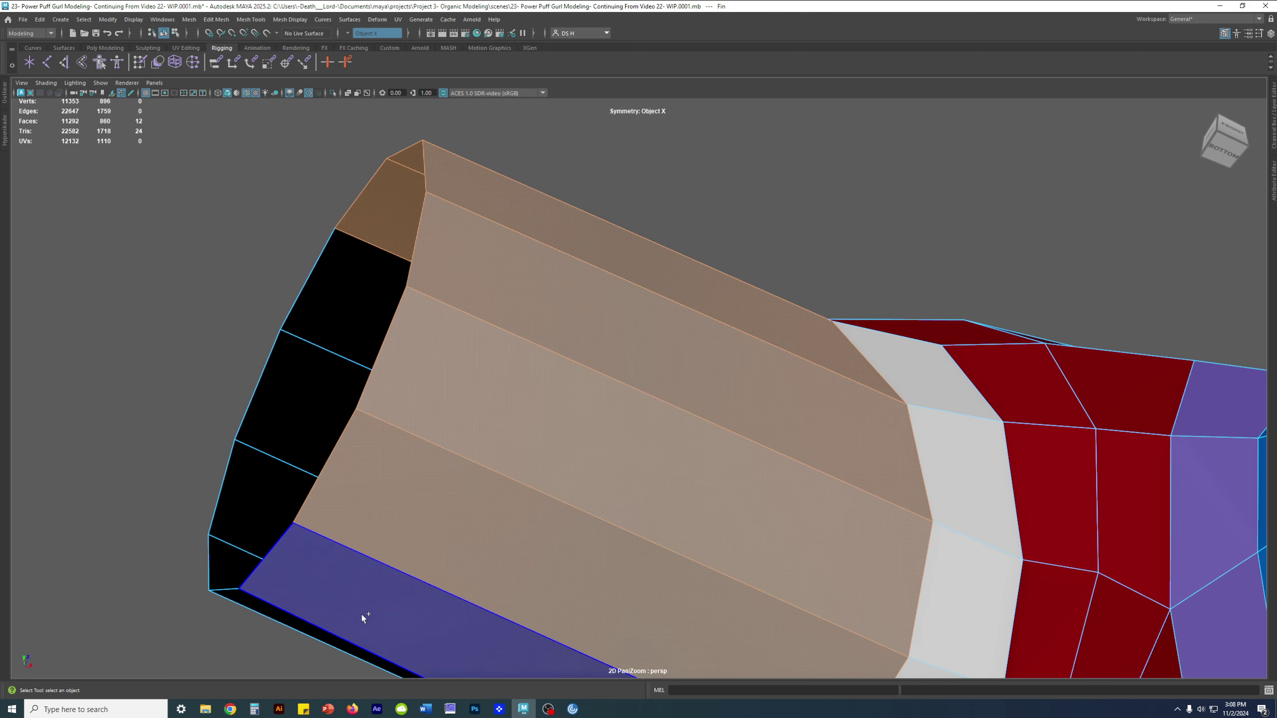
shift+click(363, 618)
scroll(627, 500, down, 1)
alt+drag(627, 501, 680, 459)
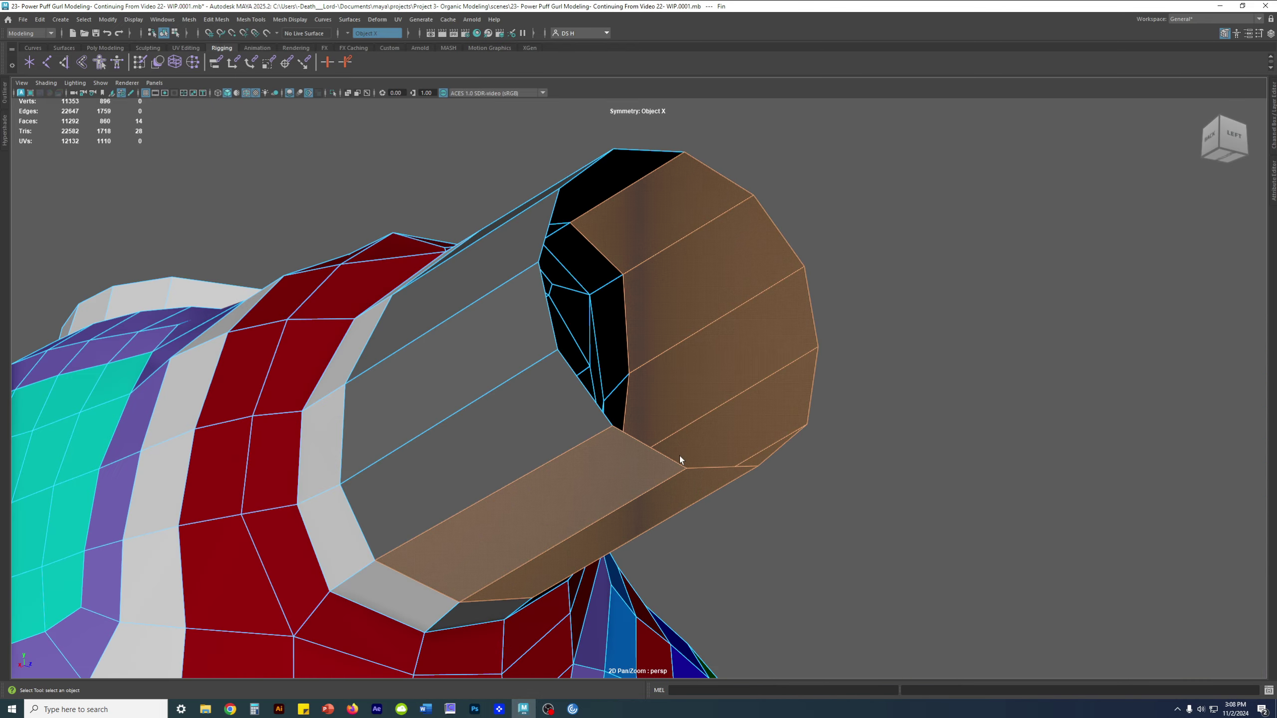
shift+click(547, 425)
shift+click(519, 296)
shift+click(521, 246)
alt+drag(521, 245, 603, 364)
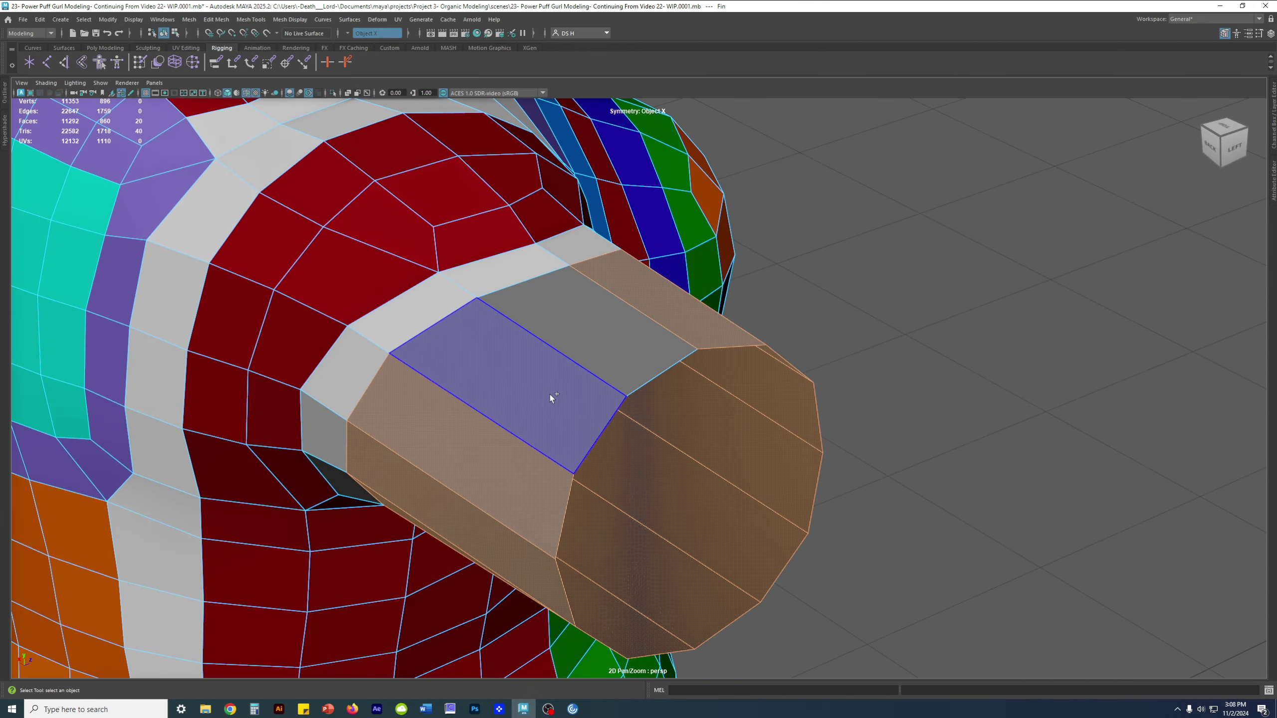
shift+click(549, 395)
shift+click(603, 338)
Examine the arm stubs and shoulder topology from the front, back and side, compare the armless torso, and clear the face selection.
alt+right_drag(887, 387, 545, 366)
alt+drag(544, 365, 691, 388)
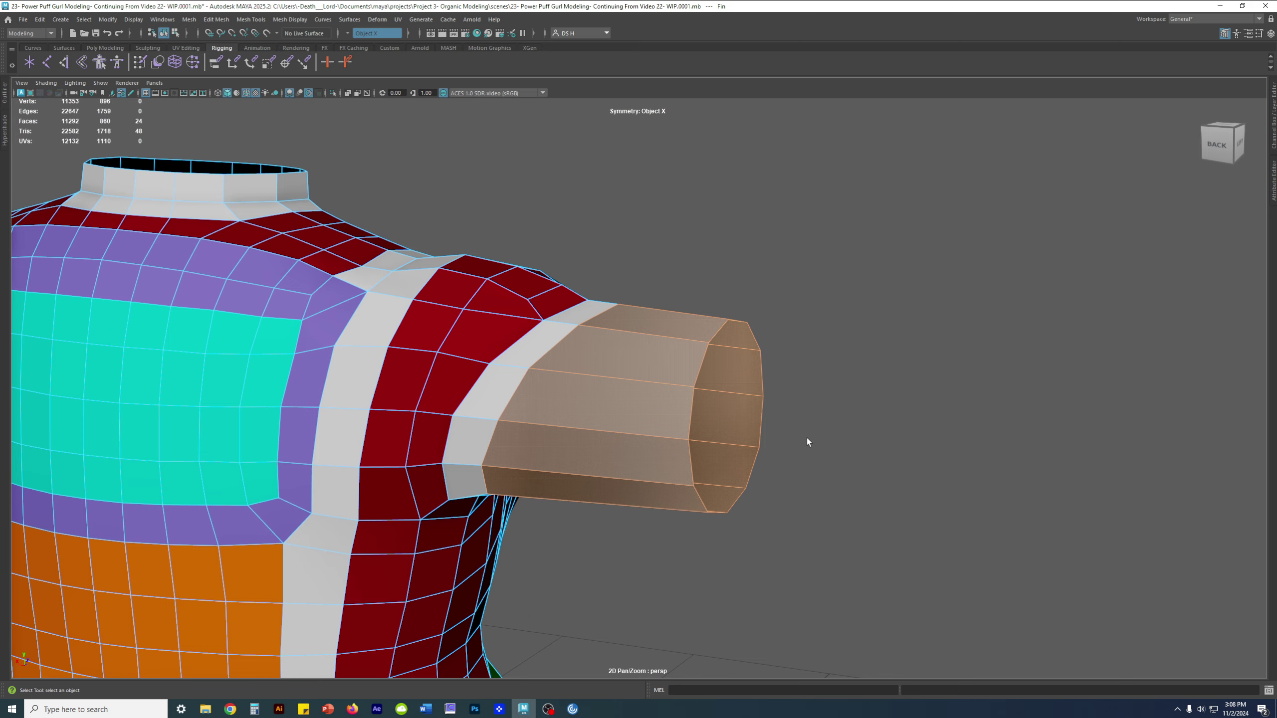
alt+drag(791, 421, 622, 413)
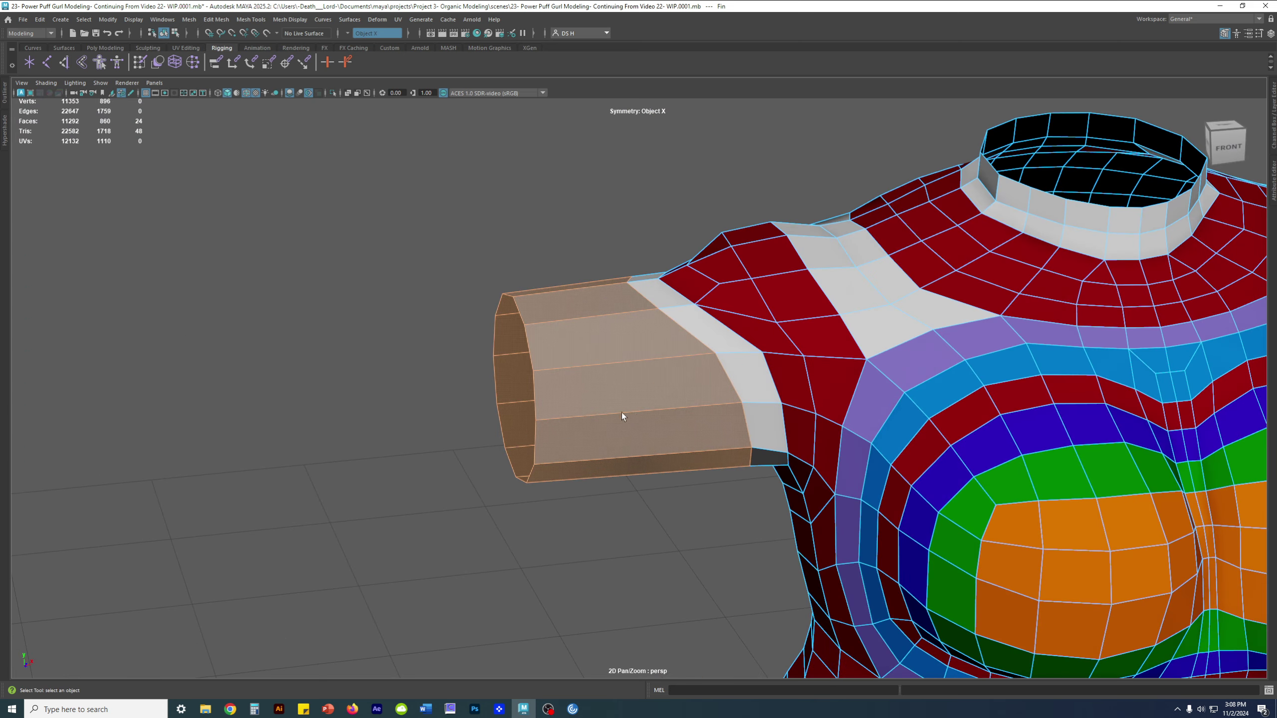
alt+middle_drag(622, 378, 507, 352)
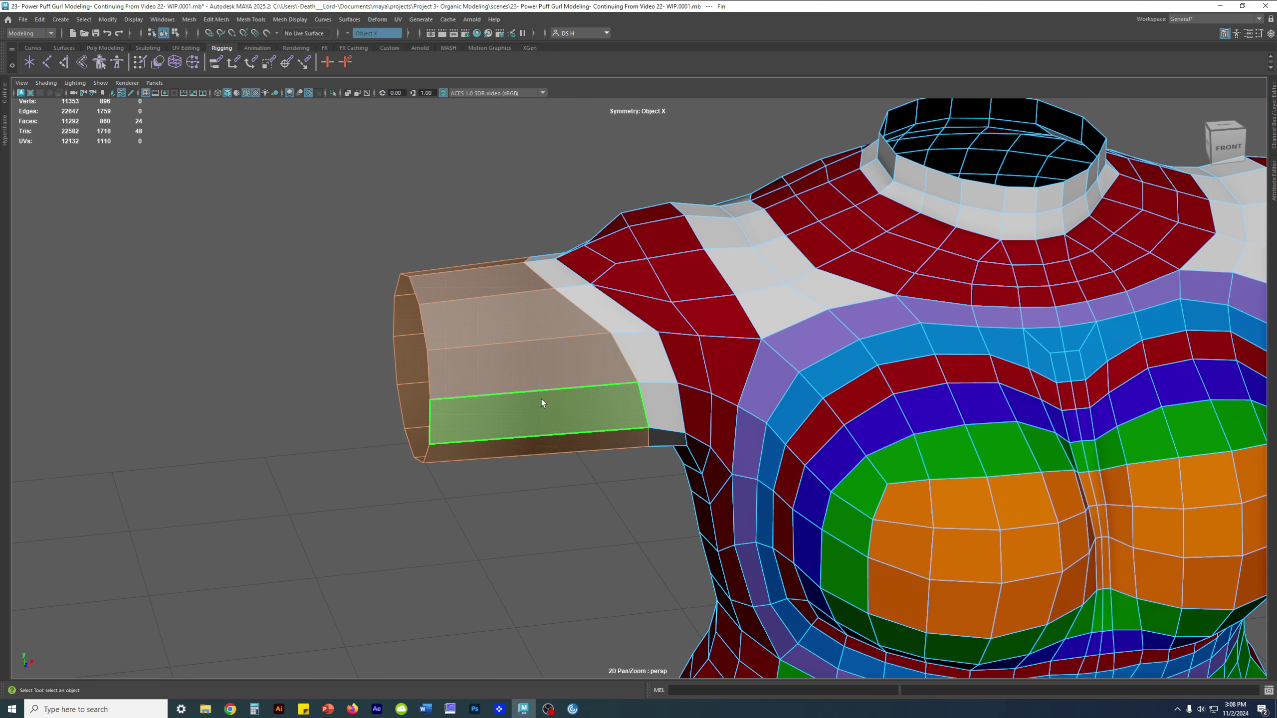
alt+drag(663, 410, 651, 373)
alt+middle_drag(650, 373, 564, 338)
alt+drag(629, 303, 558, 356)
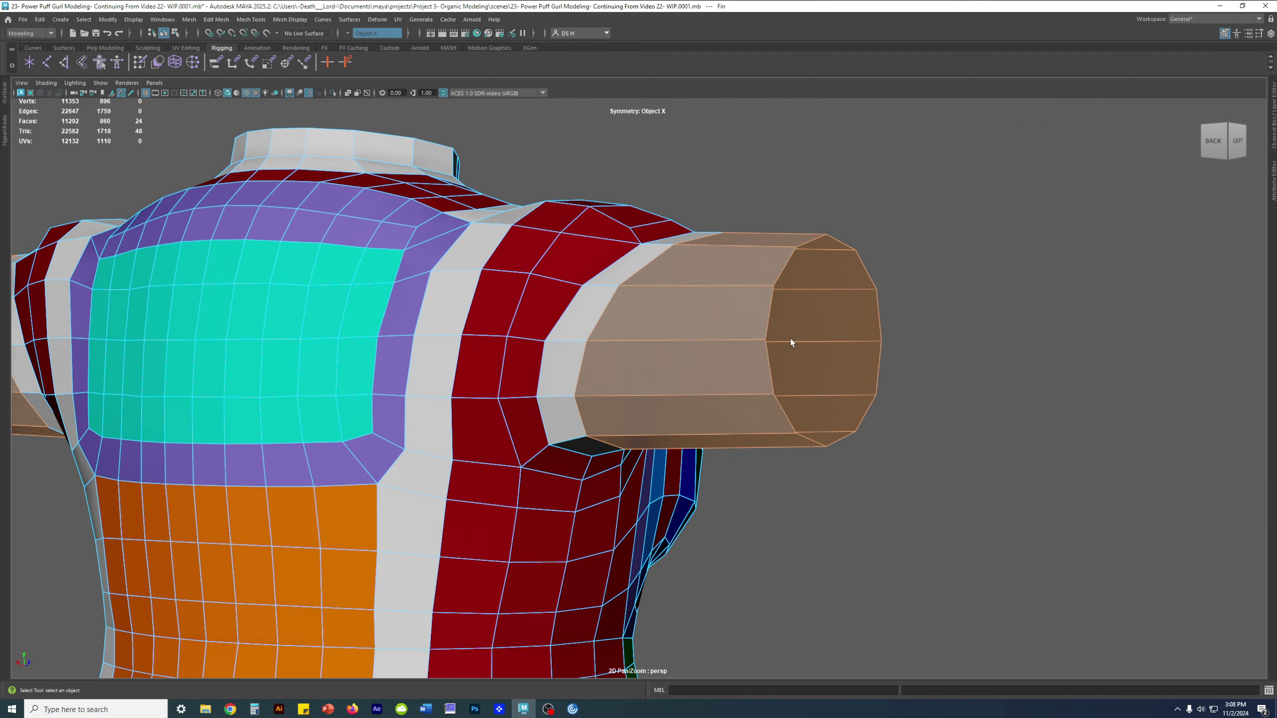
alt+drag(577, 307, 615, 345)
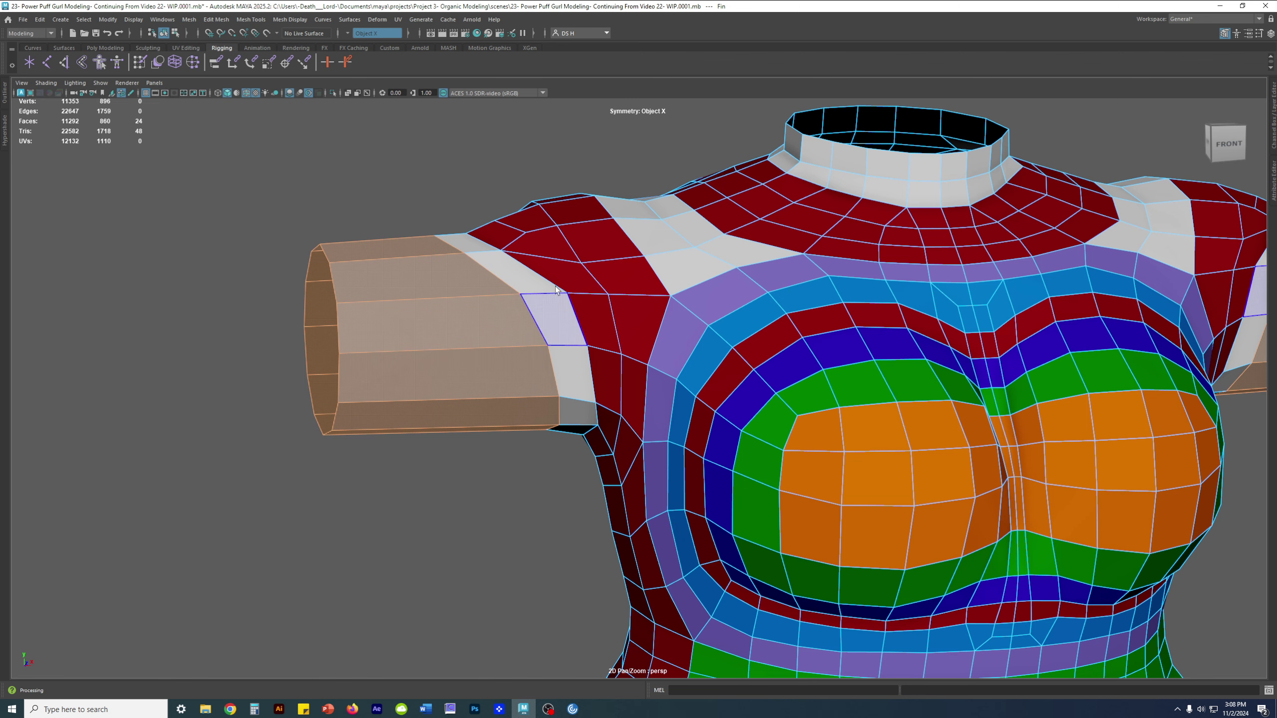
alt+drag(590, 277, 503, 284)
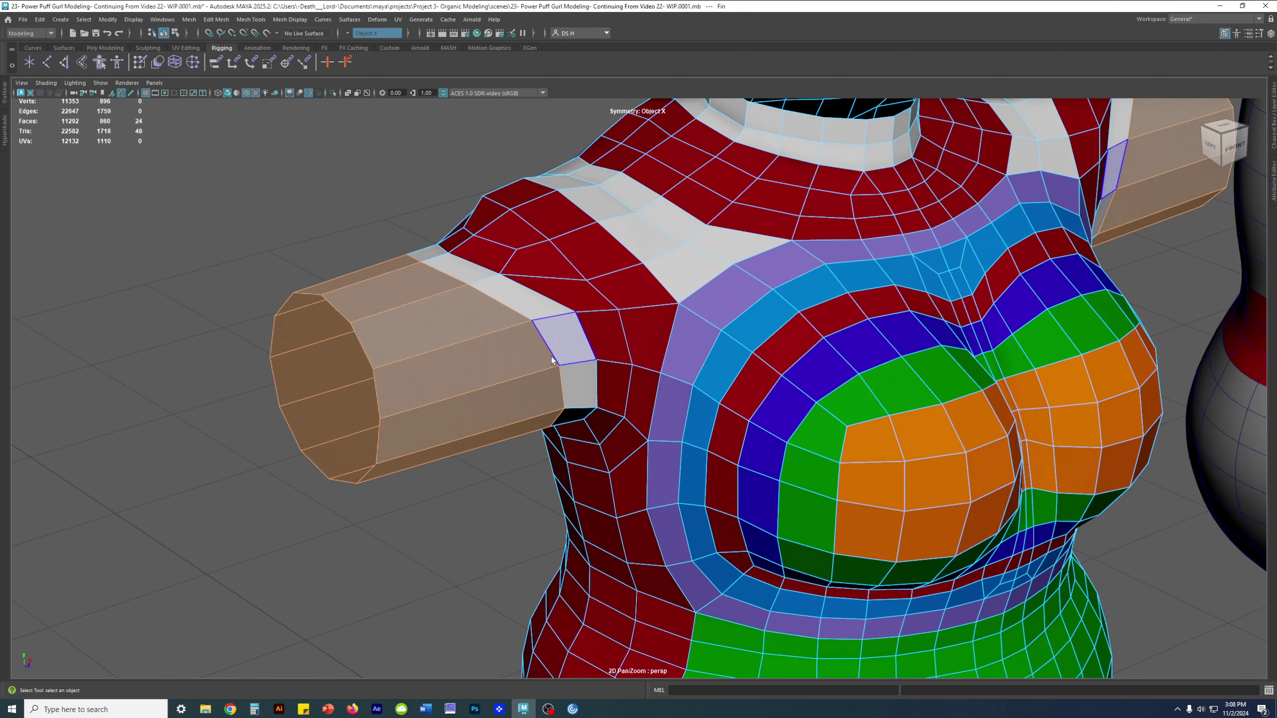
alt+drag(641, 334, 644, 277)
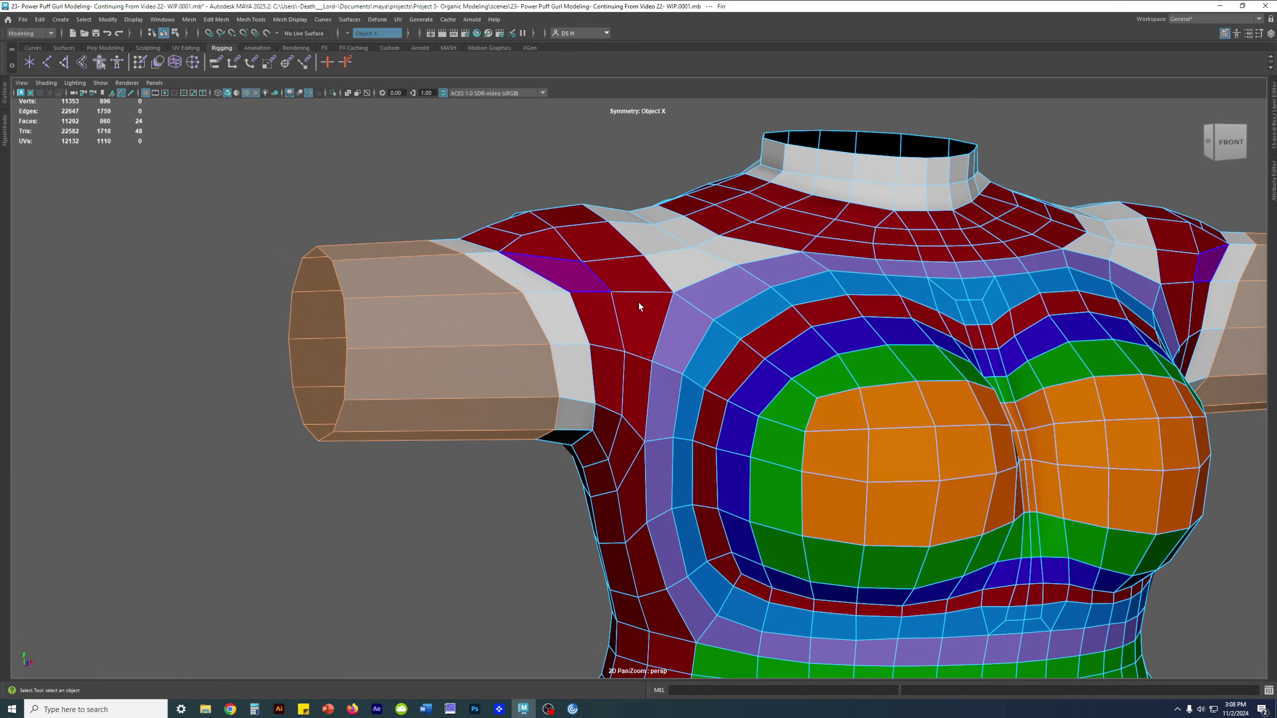
alt+middle_drag(518, 266, 467, 188)
alt+drag(467, 187, 707, 307)
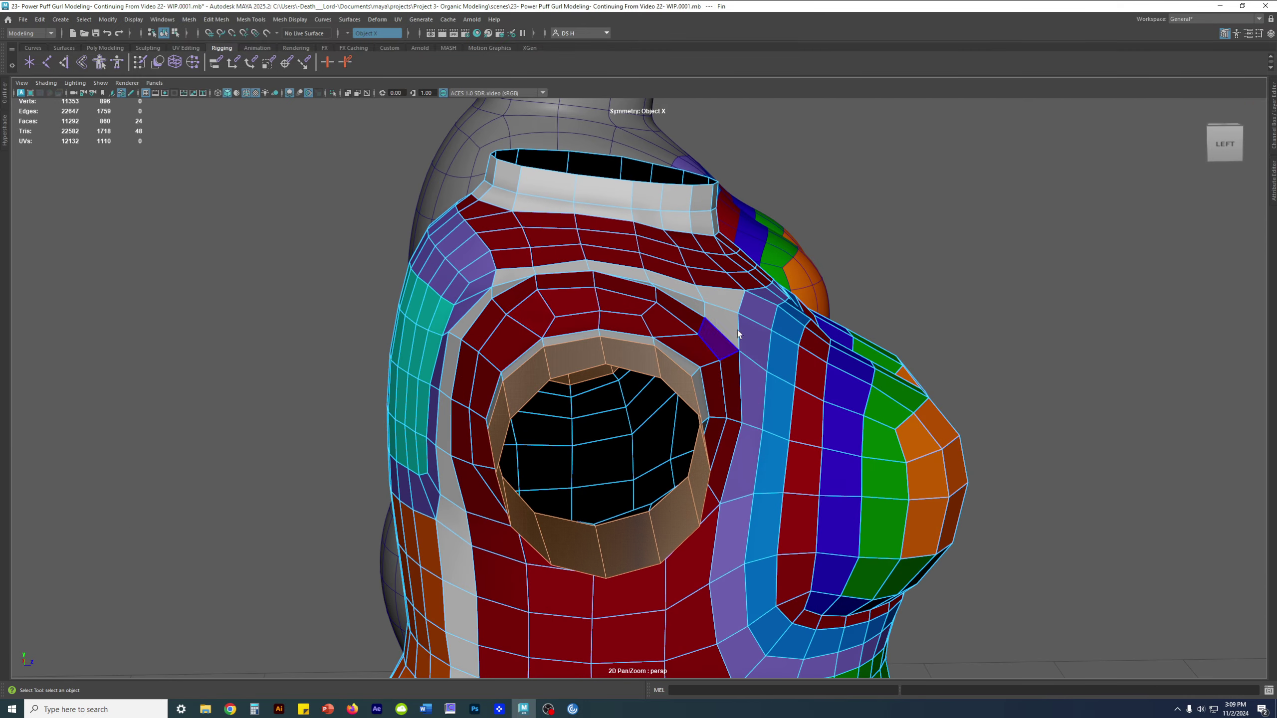
alt+drag(839, 388, 593, 359)
alt+right_drag(593, 359, 685, 354)
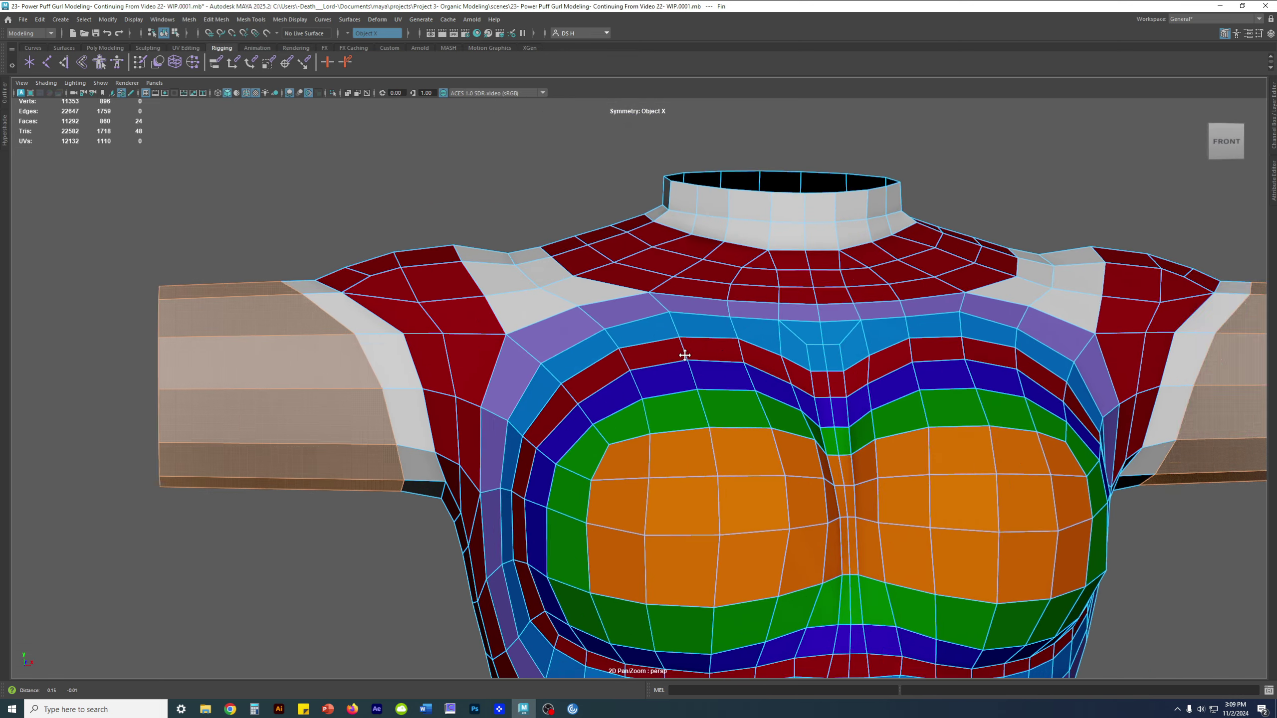
alt+middle_drag(684, 353, 256, 317)
alt+right_drag(835, 355, 763, 337)
alt+middle_drag(762, 337, 292, 230)
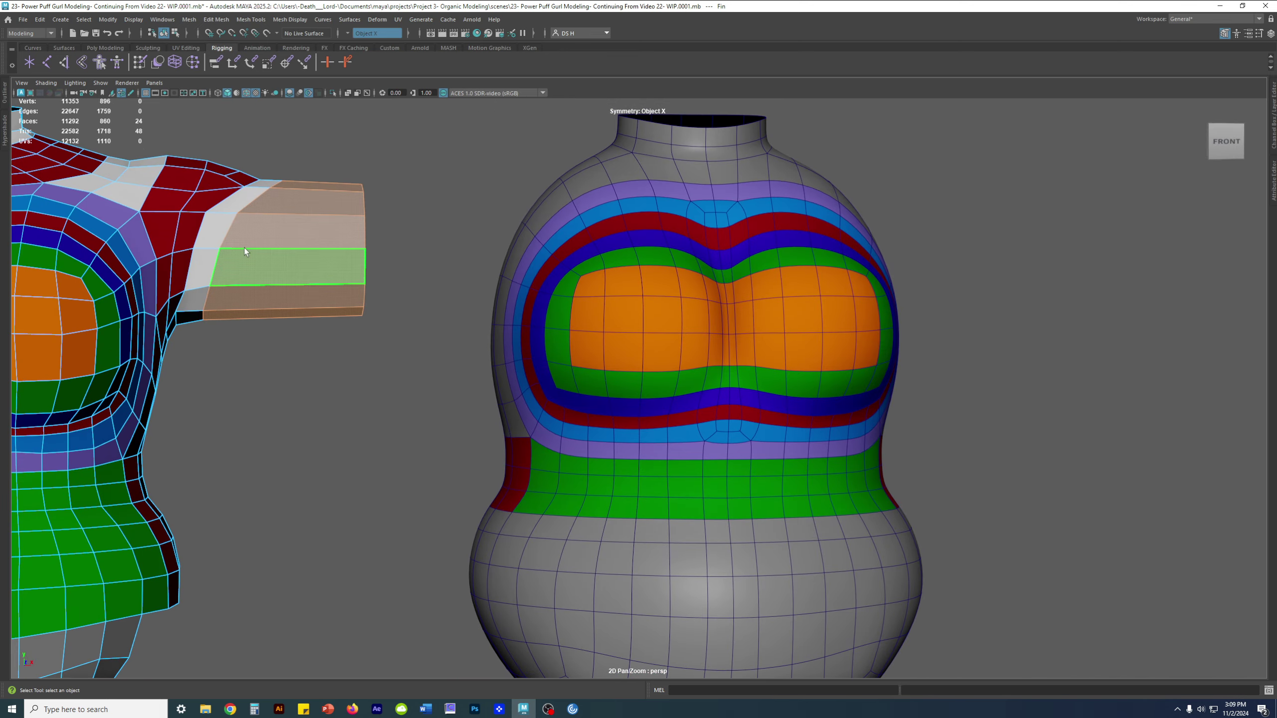
click(408, 157)
scroll(358, 192, down, 1)
alt+middle_drag(547, 239, 402, 197)
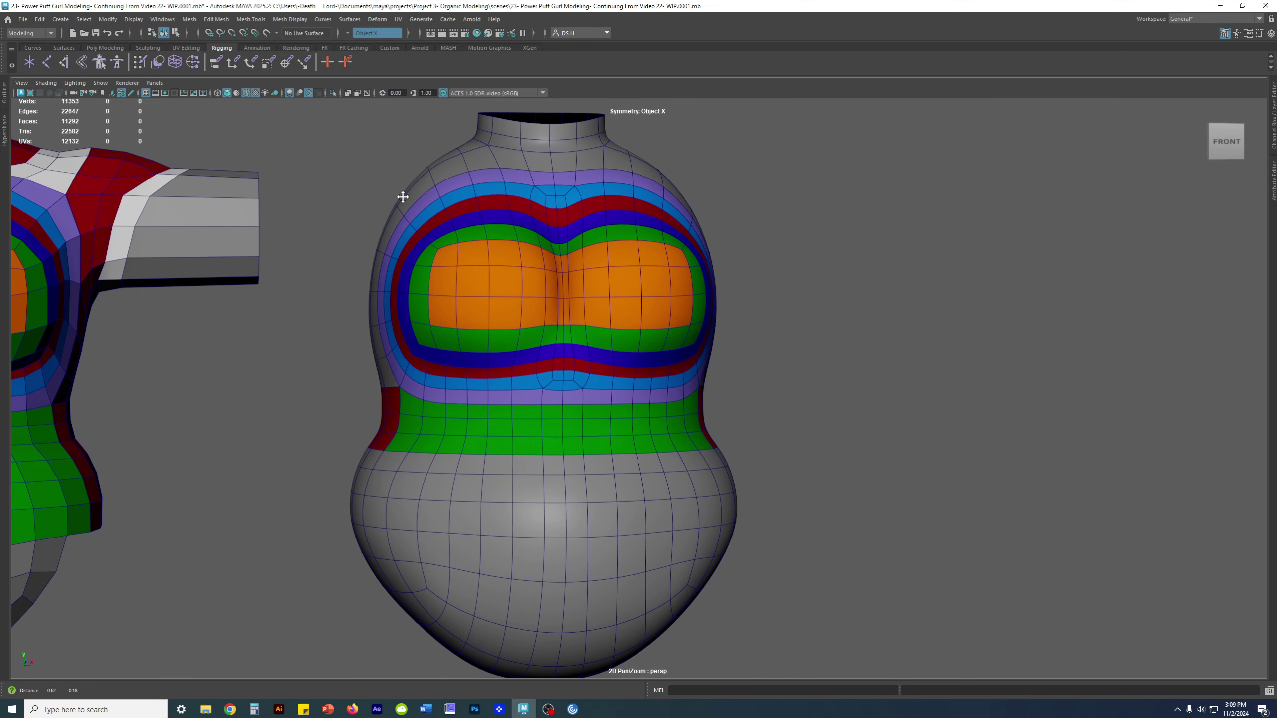
alt+middle_drag(289, 207, 395, 243)
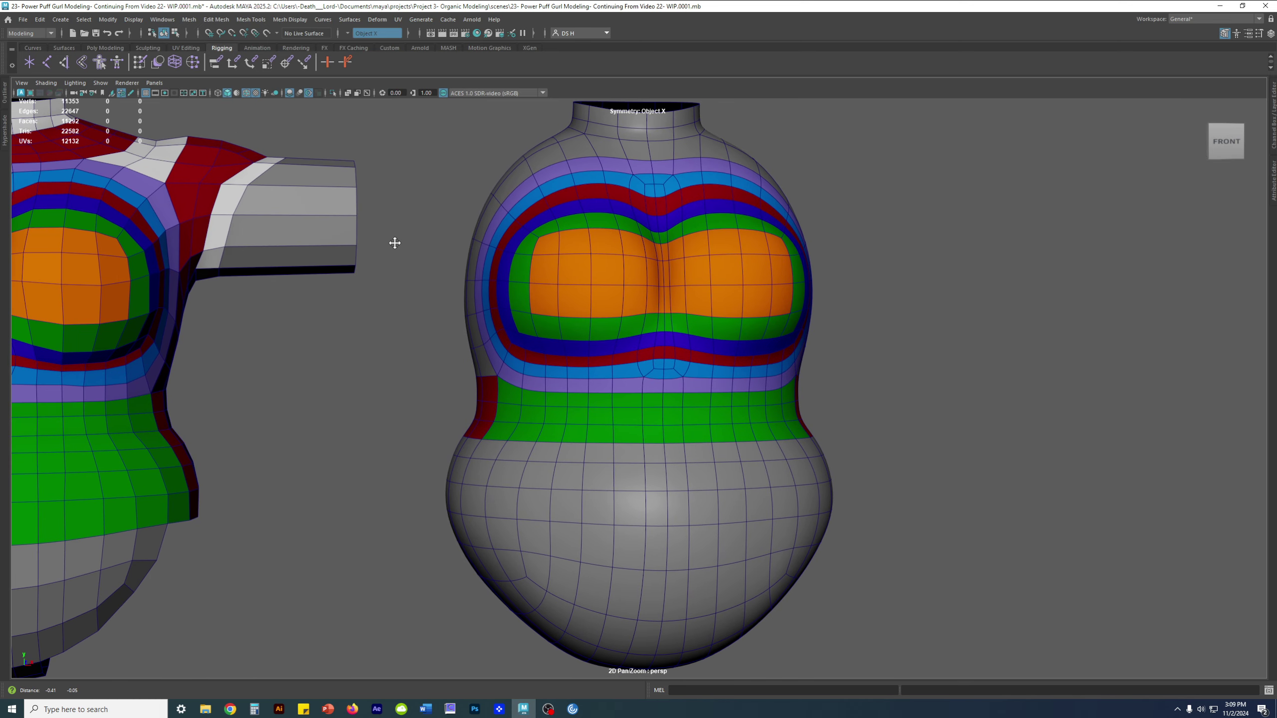
Create a polygon cylinder at the origin and activate the Move tool on it.
click(106, 48)
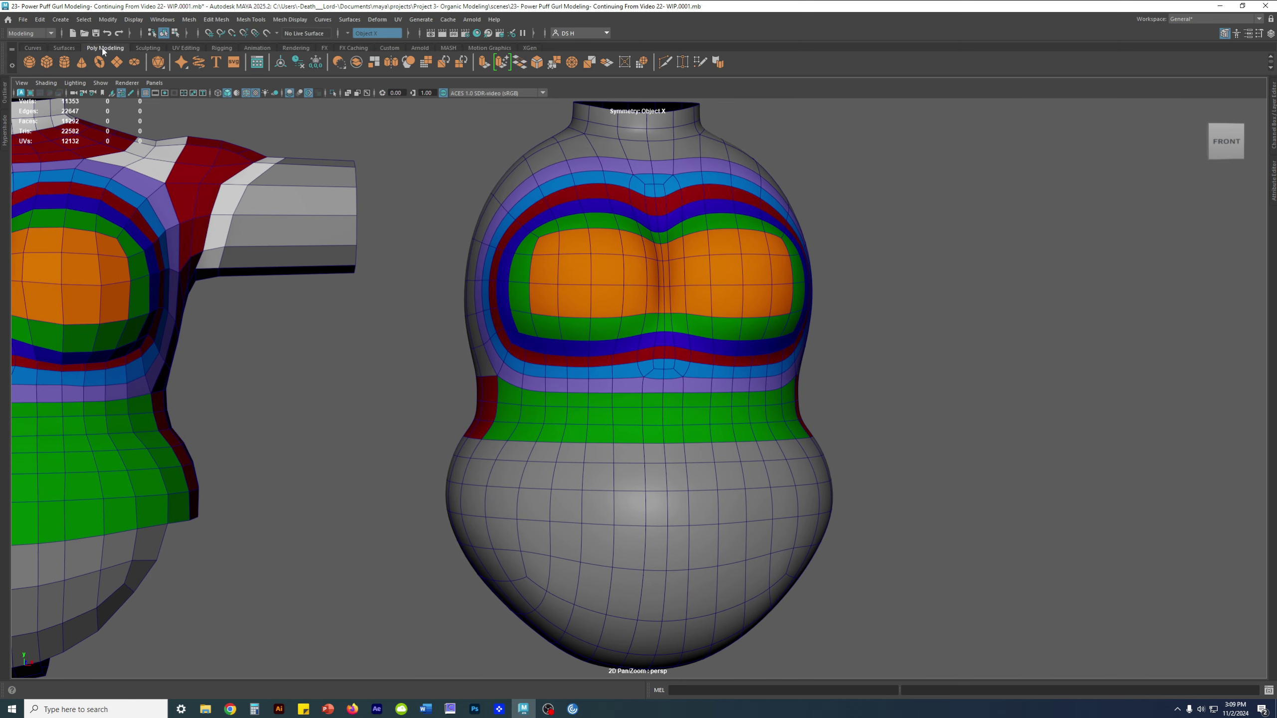
alt+right_drag(636, 279, 546, 281)
alt+drag(855, 363, 840, 366)
alt+right_drag(840, 366, 741, 362)
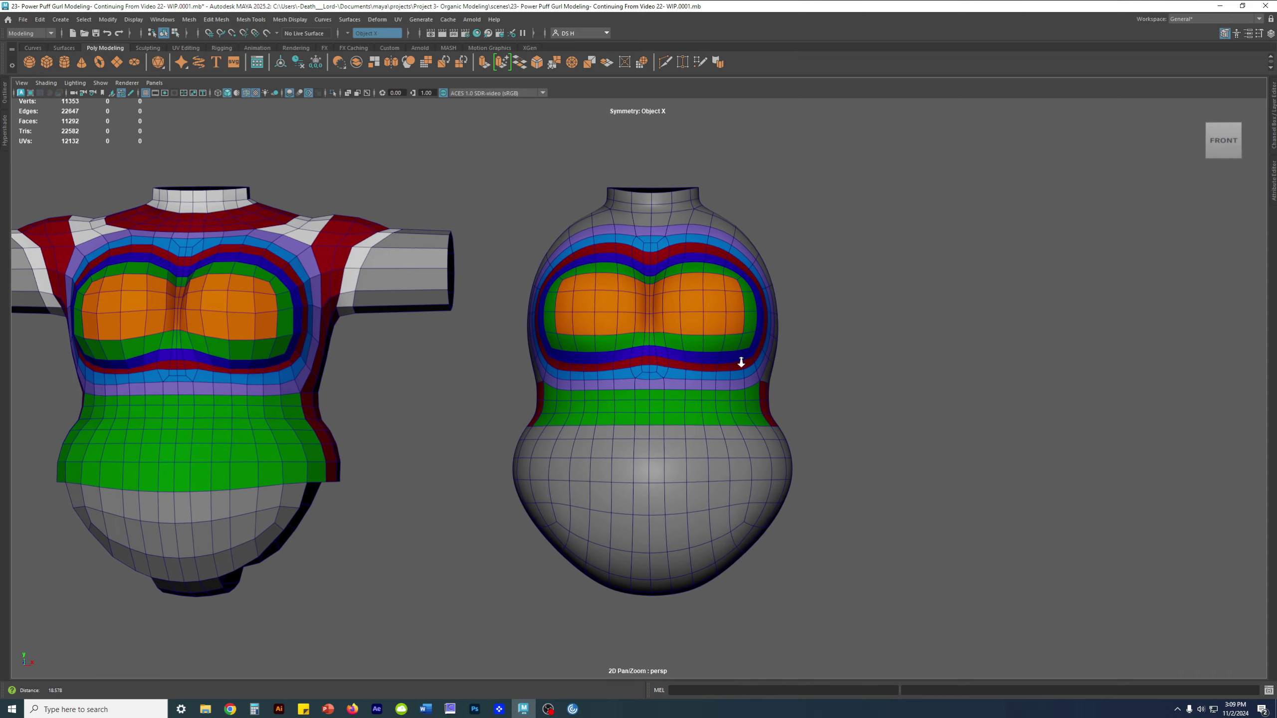
alt+drag(741, 362, 879, 330)
alt+right_drag(880, 329, 657, 317)
alt+middle_drag(657, 317, 724, 300)
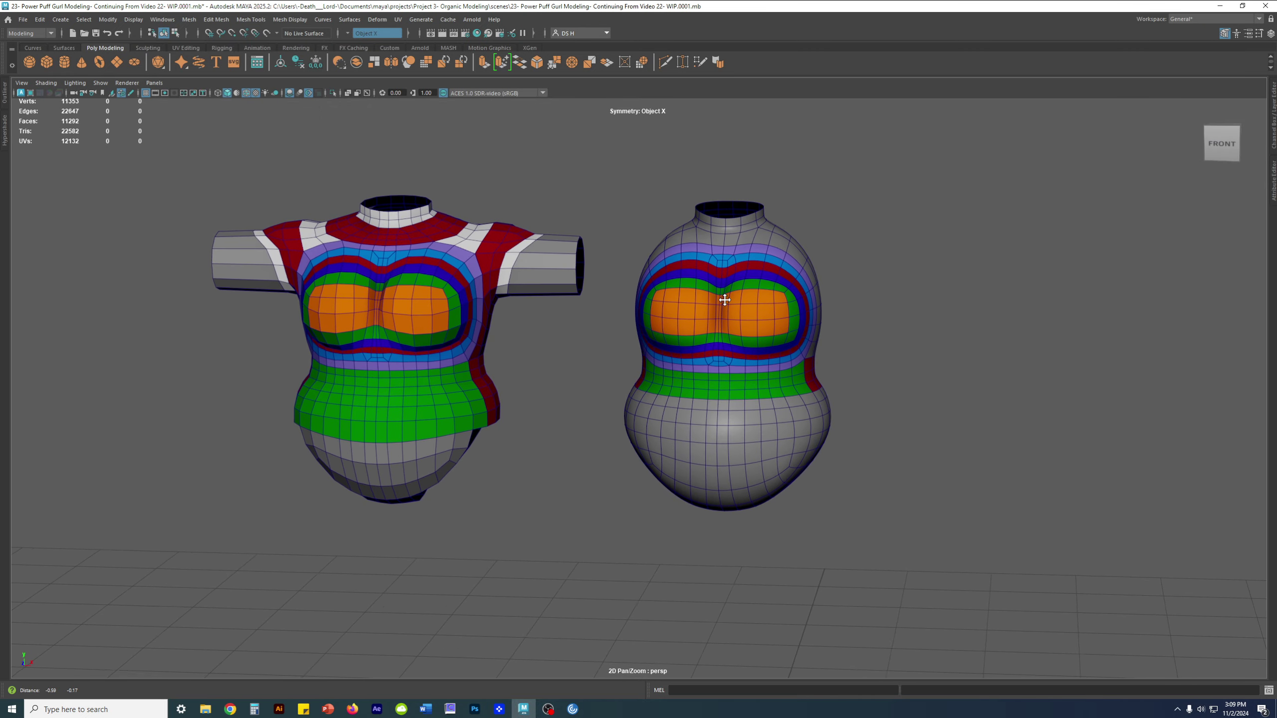
click(63, 63)
alt+right_drag(686, 349, 318, 466)
alt+middle_drag(319, 466, 255, 281)
alt+right_drag(255, 281, 530, 465)
key(w)
alt+middle_drag(565, 421, 559, 422)
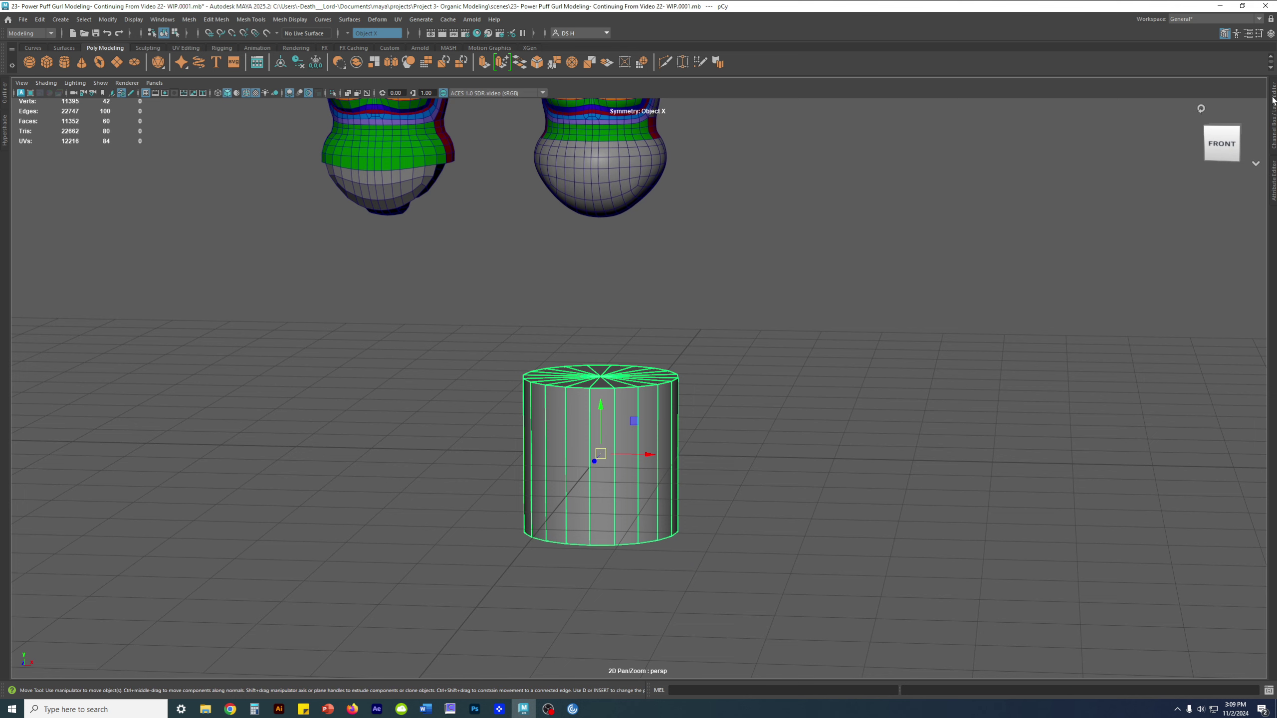
Rename the new cylinder to Arm_Right.
click(1271, 34)
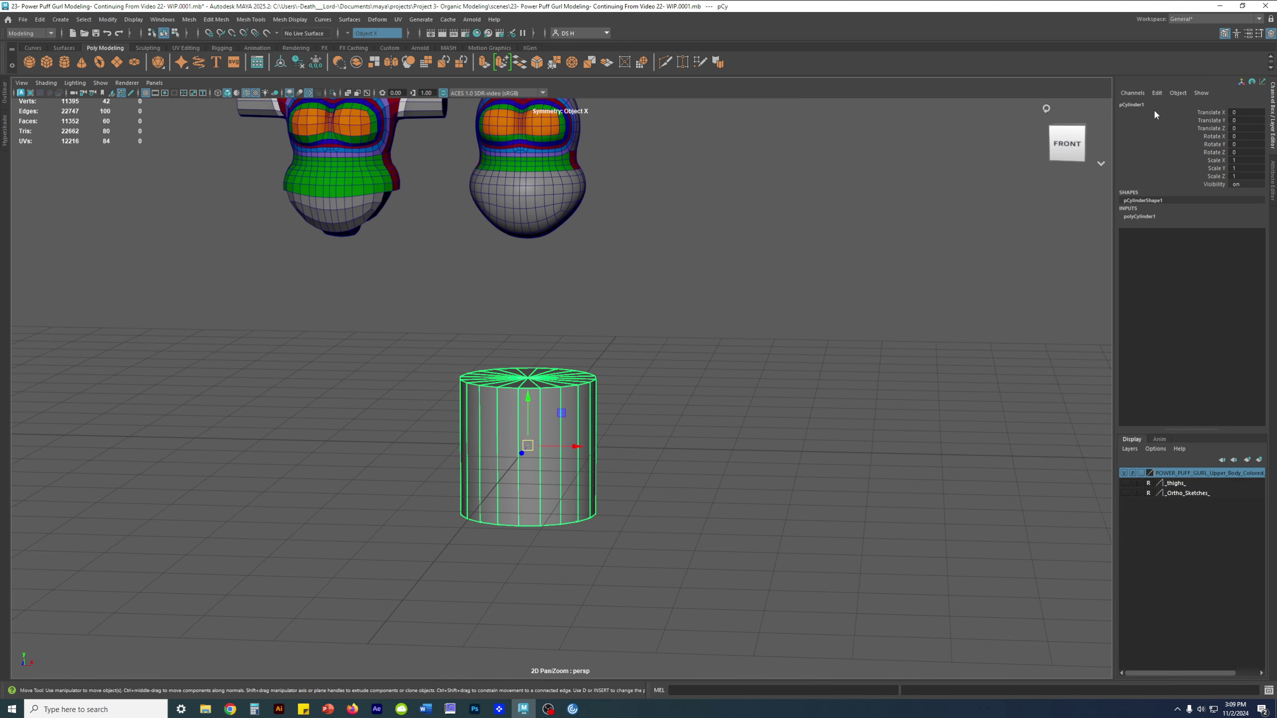
click(1140, 104)
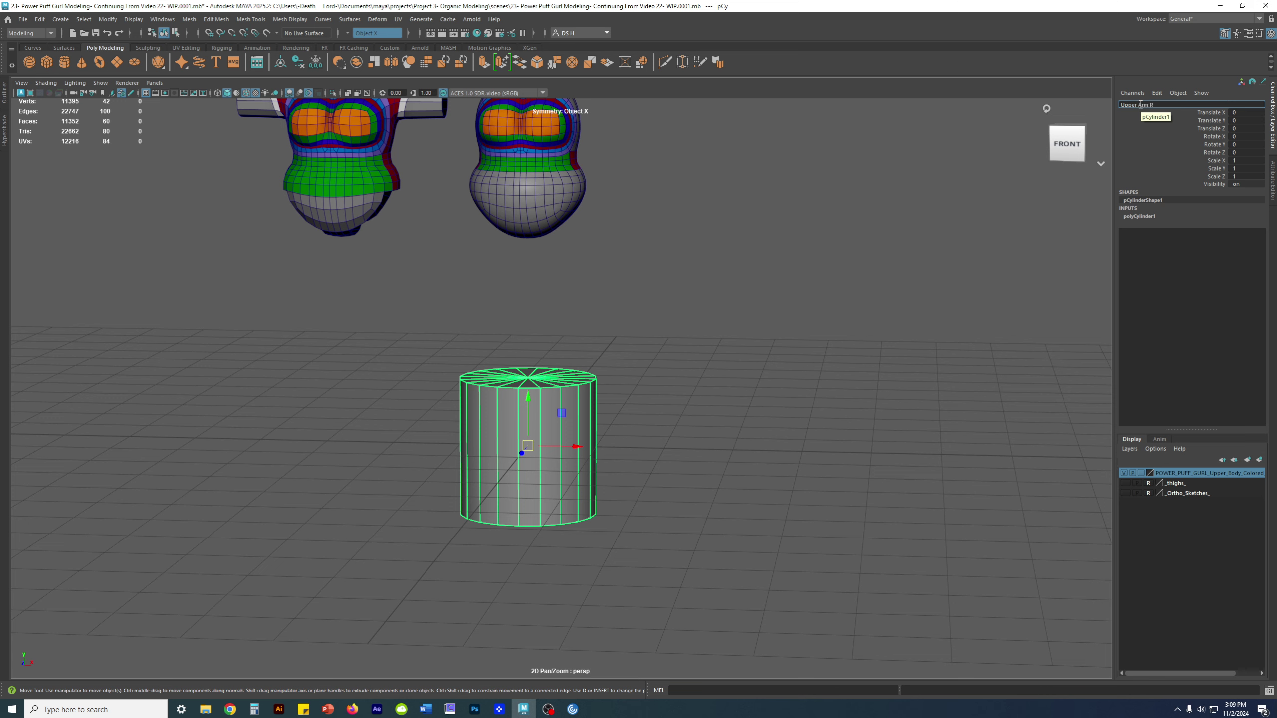
key(Return)
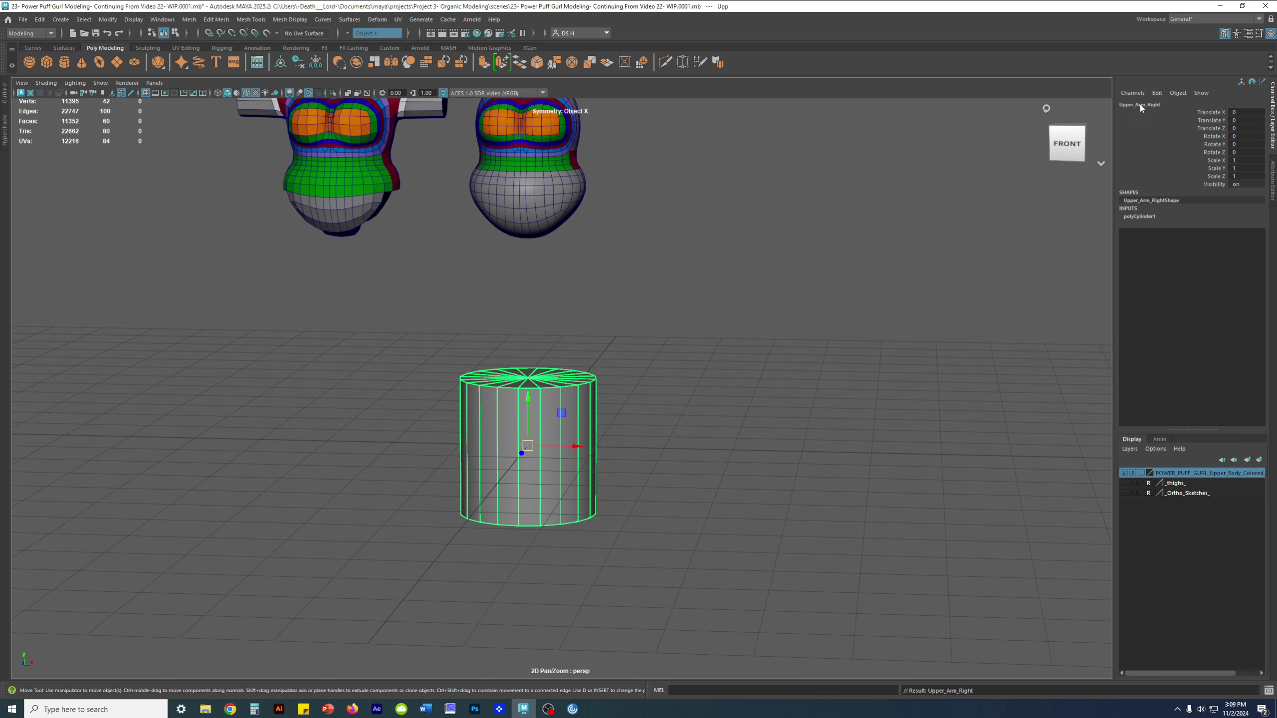
double_click(1140, 106)
drag(1141, 105, 1046, 102)
key(BackSpace)
key(Return)
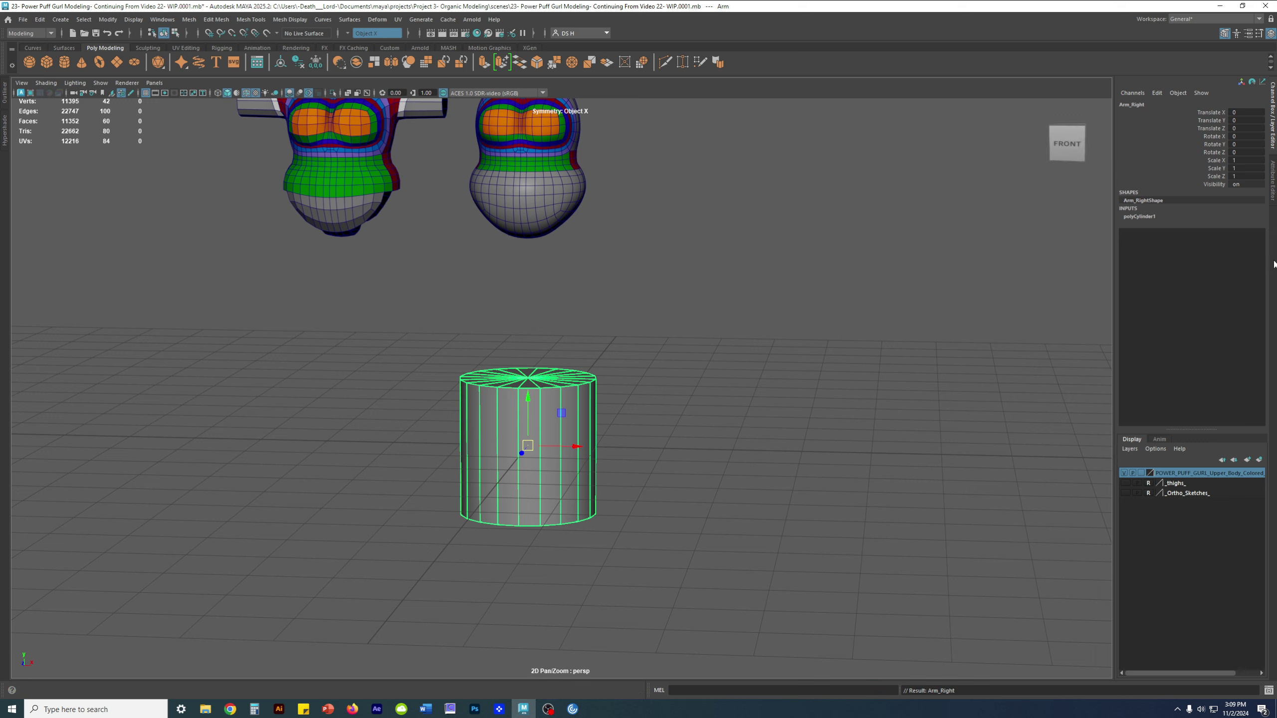
Set the cylinder's height baseline to -1 and its axis subdivisions to 12.
click(1141, 217)
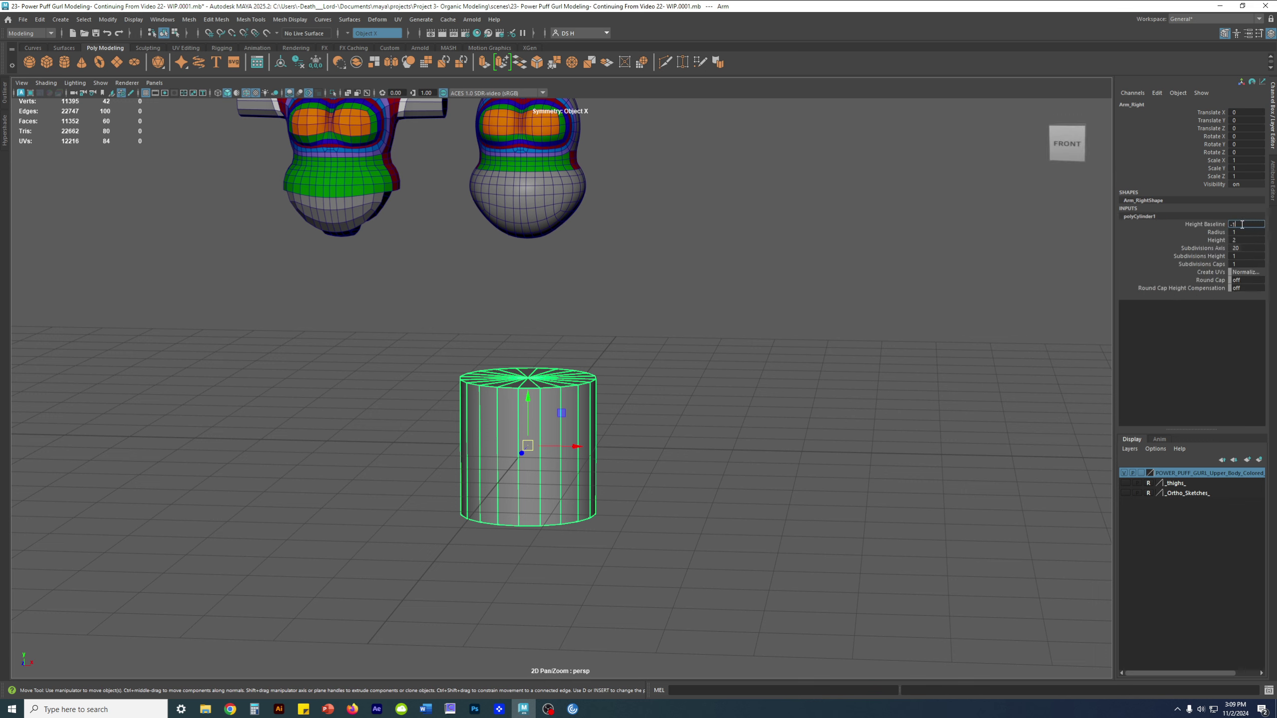
key(Return)
mouse_move(626, 407)
alt+mouse_down()
mouse_move(724, 393)
mouse_move(627, 408)
alt+mouse_up()
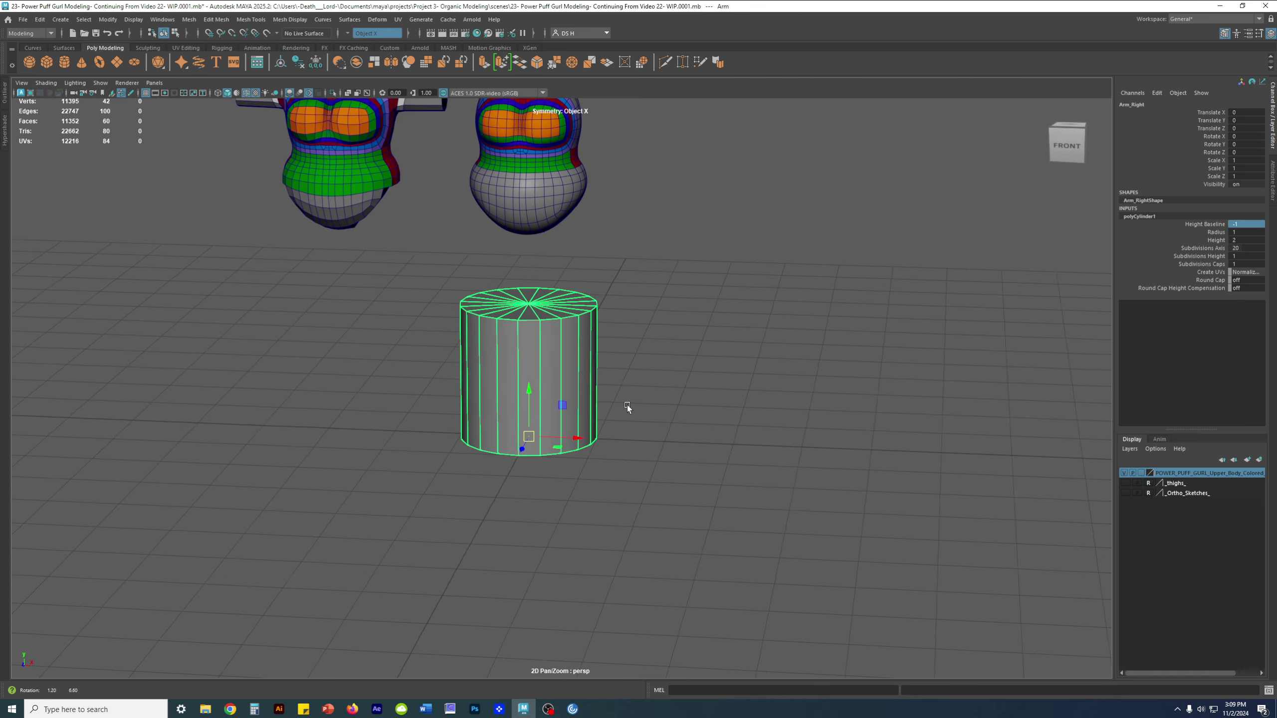
double_click(1247, 248)
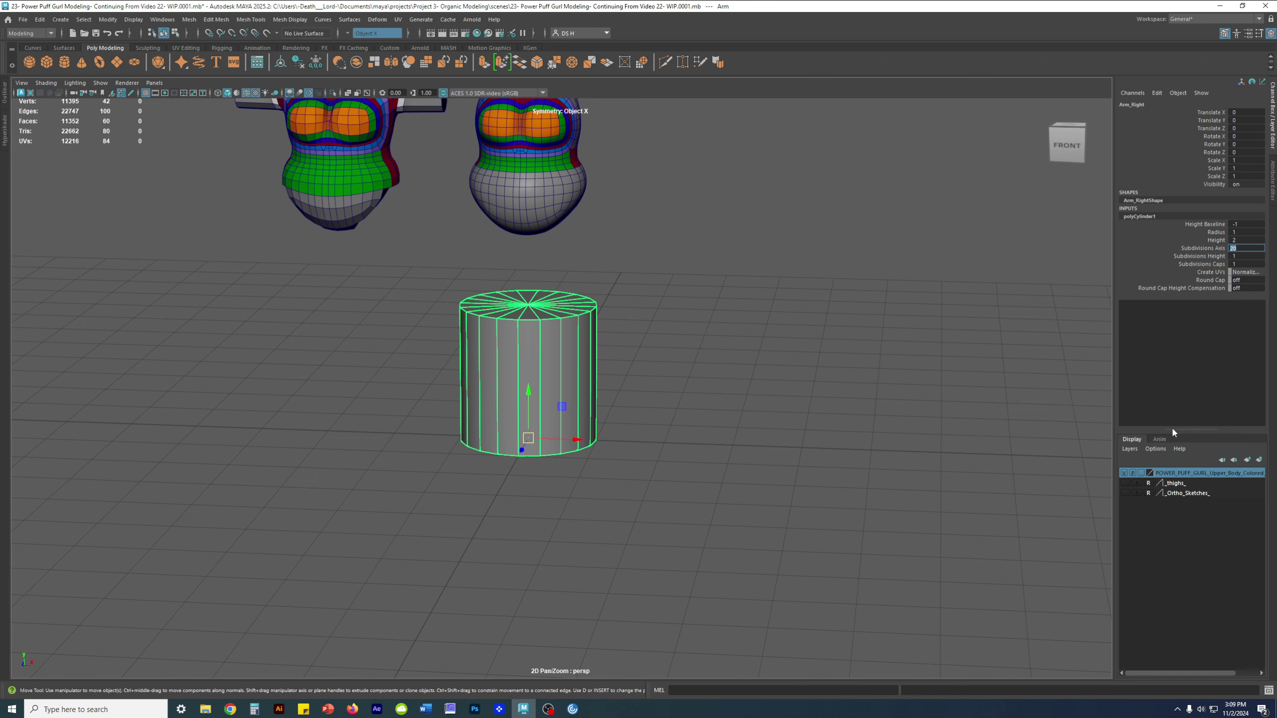
text(12)
key(Return)
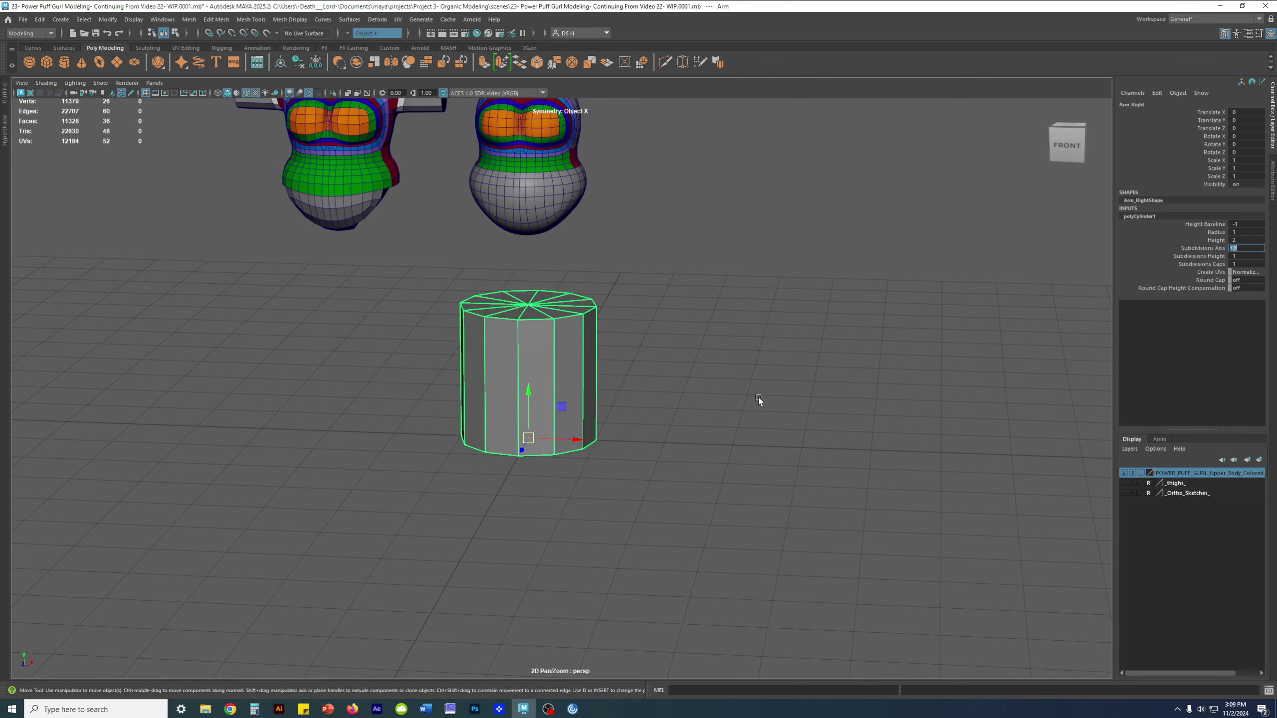
Inspect the 12 side faces of Arm_Right by selecting adjacent face pairs from the front, side and back.
alt+drag(660, 361, 752, 321)
alt+middle_drag(705, 290, 724, 305)
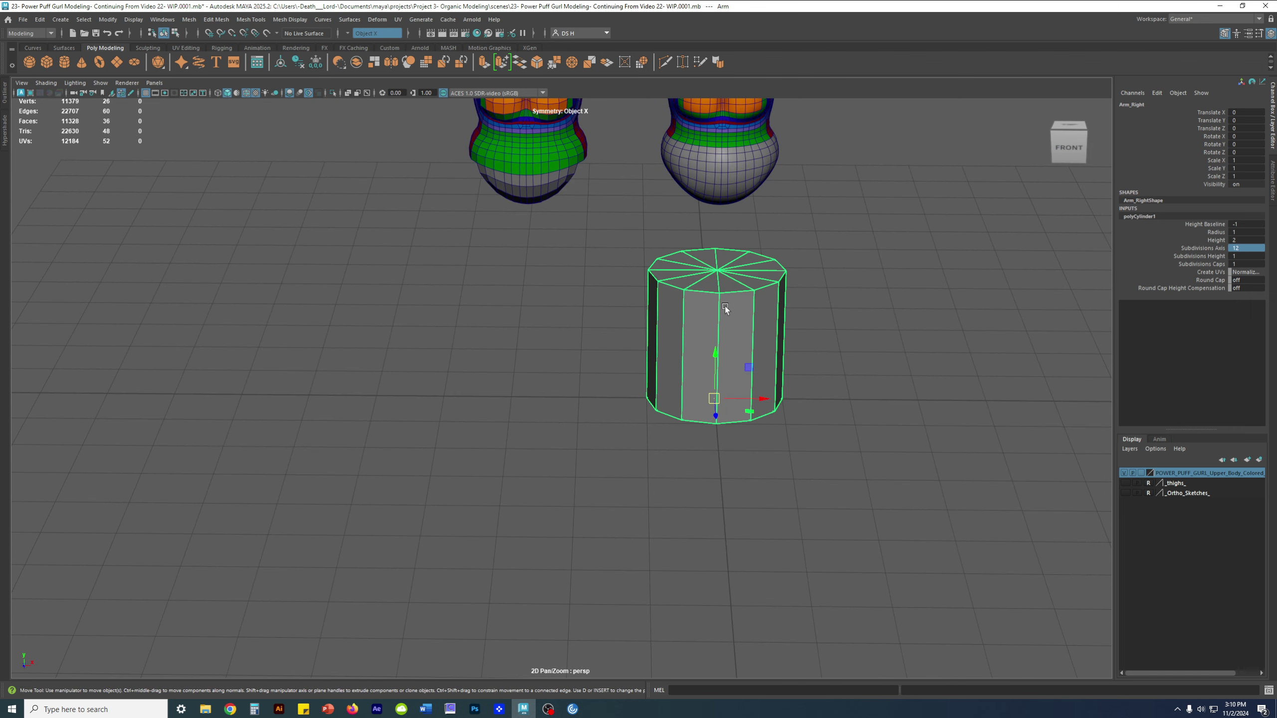
key(F10)
click(696, 320)
right_drag(697, 320, 698, 337)
click(702, 338)
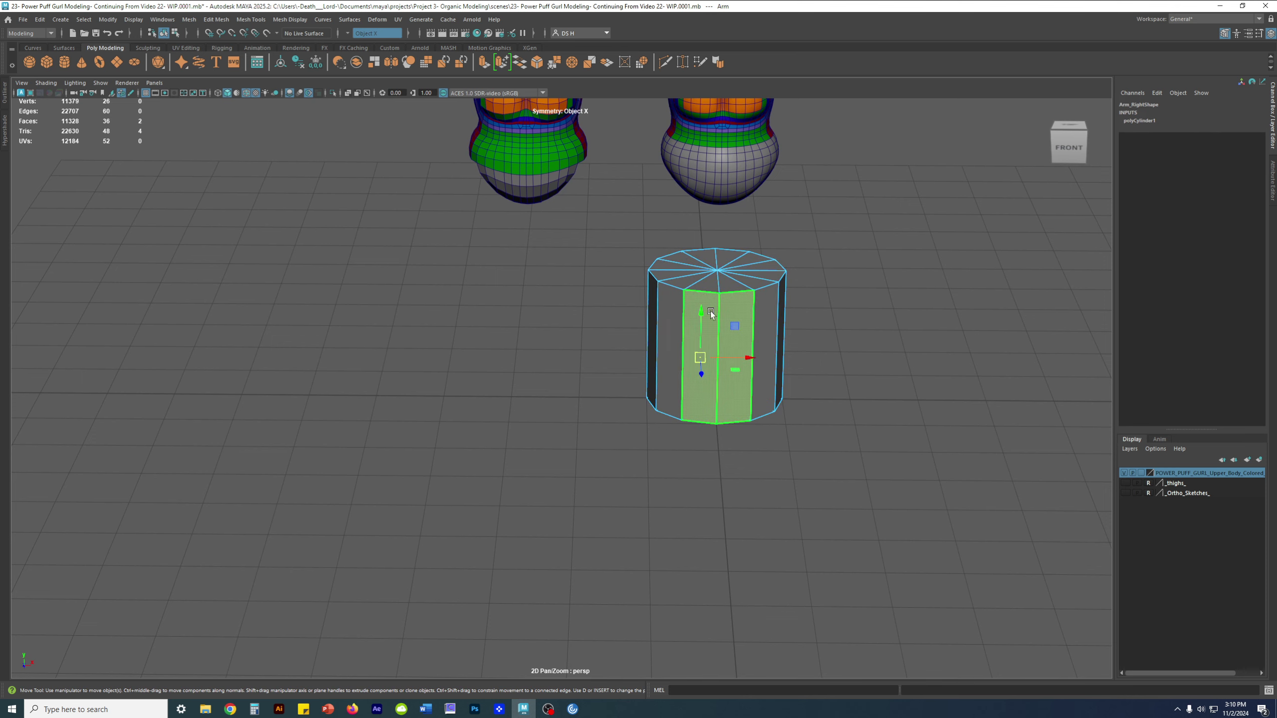
alt+drag(723, 363, 756, 382)
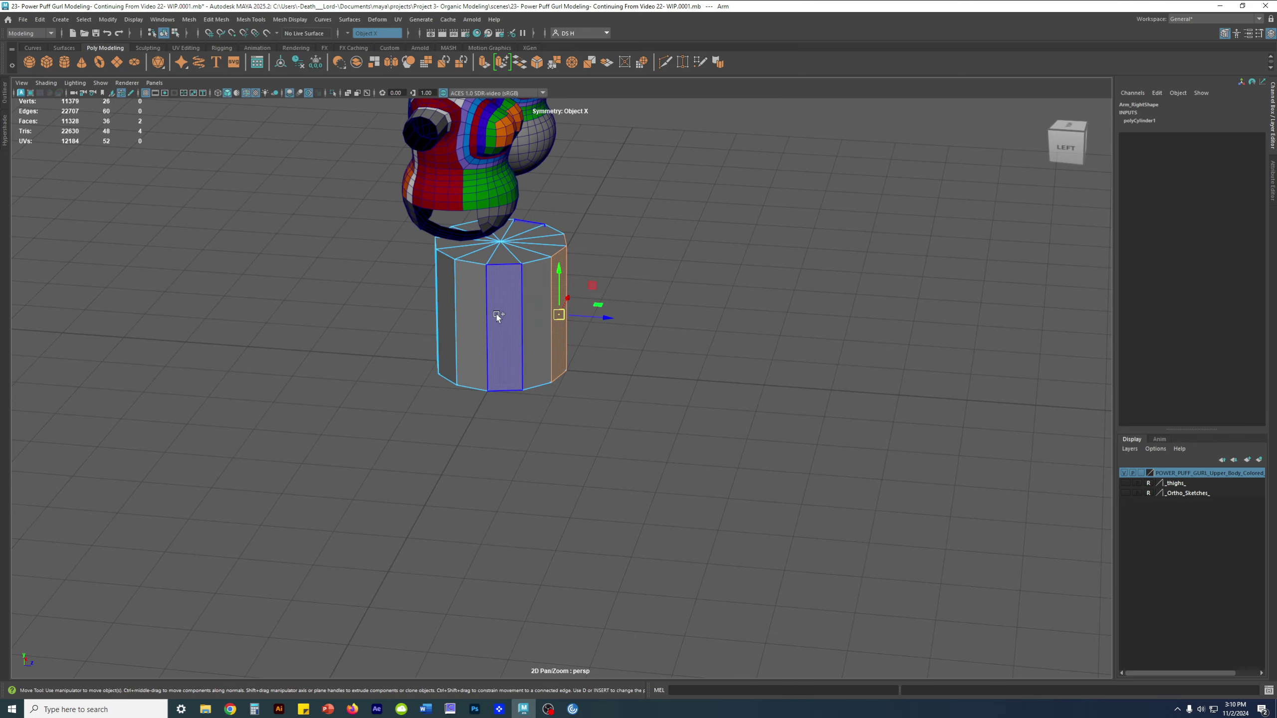
shift+click(460, 306)
alt+drag(689, 347, 650, 379)
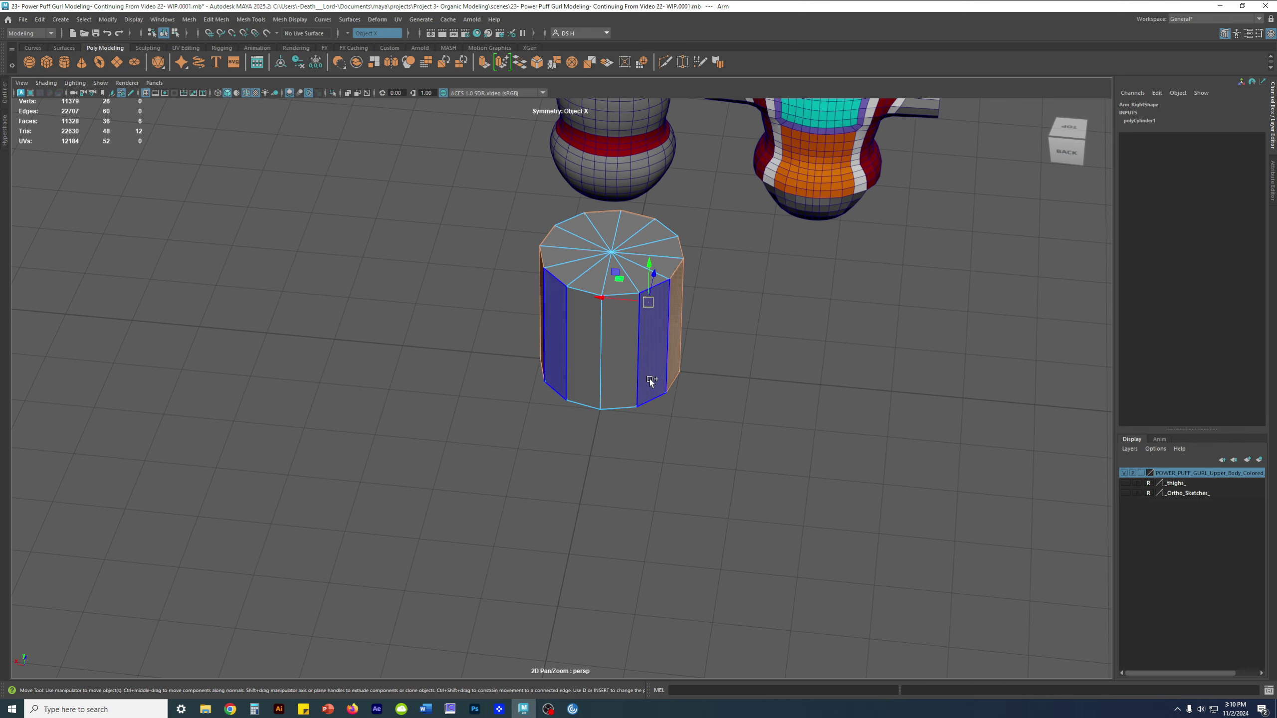
shift+click(577, 361)
ctrl+click(577, 361)
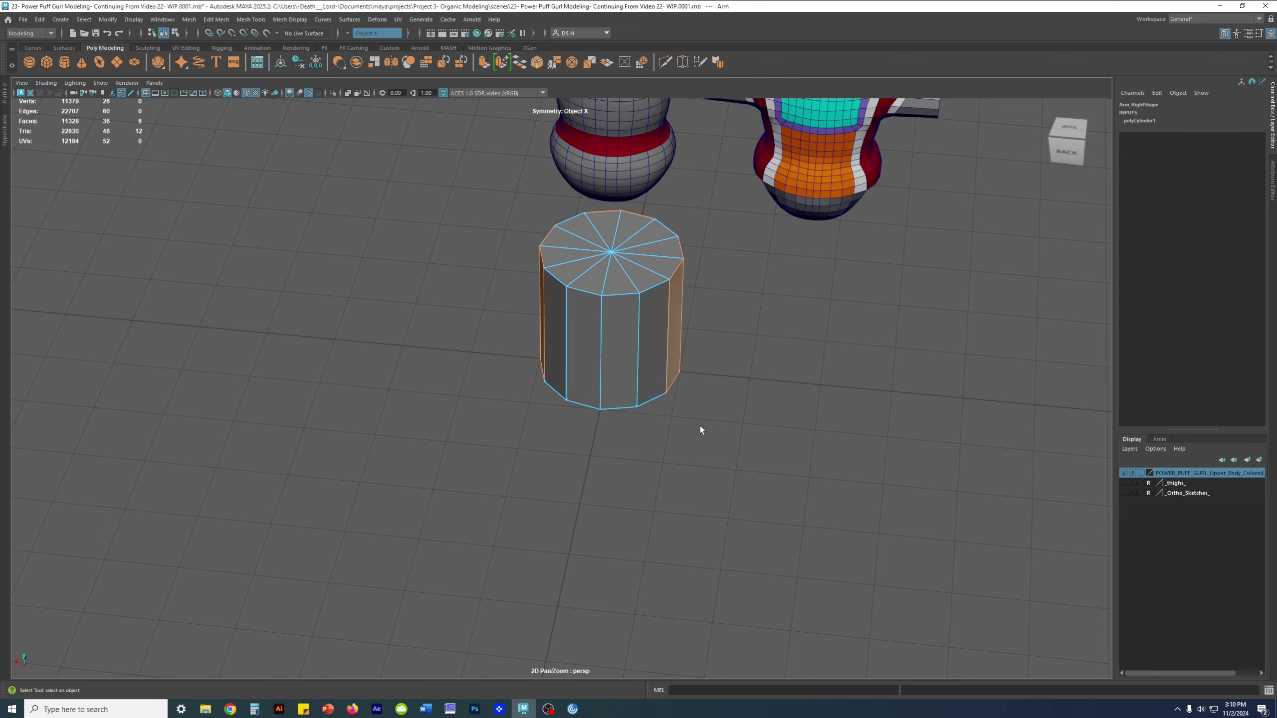
alt+drag(701, 428, 715, 419)
shift+click(632, 342)
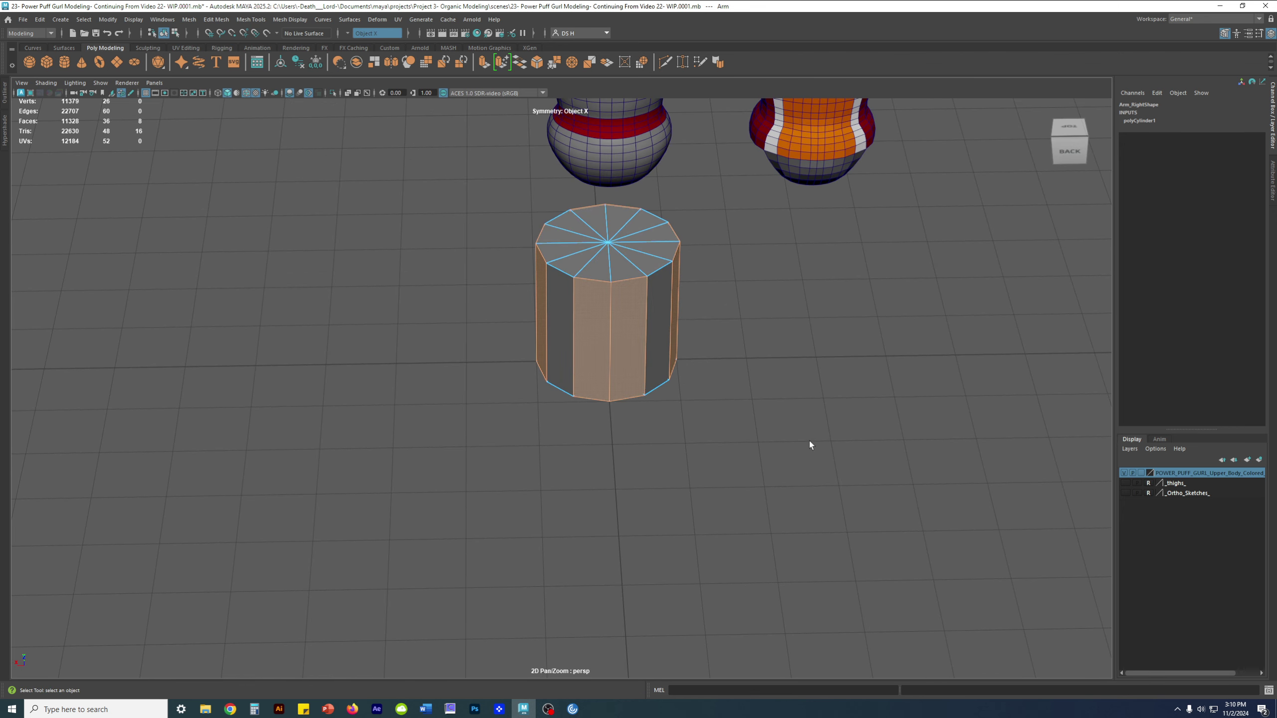
alt+drag(809, 441, 860, 456)
Inspect the spoke edges on the cylinder's top cap and compare the cylinder with the torsos.
key(F10)
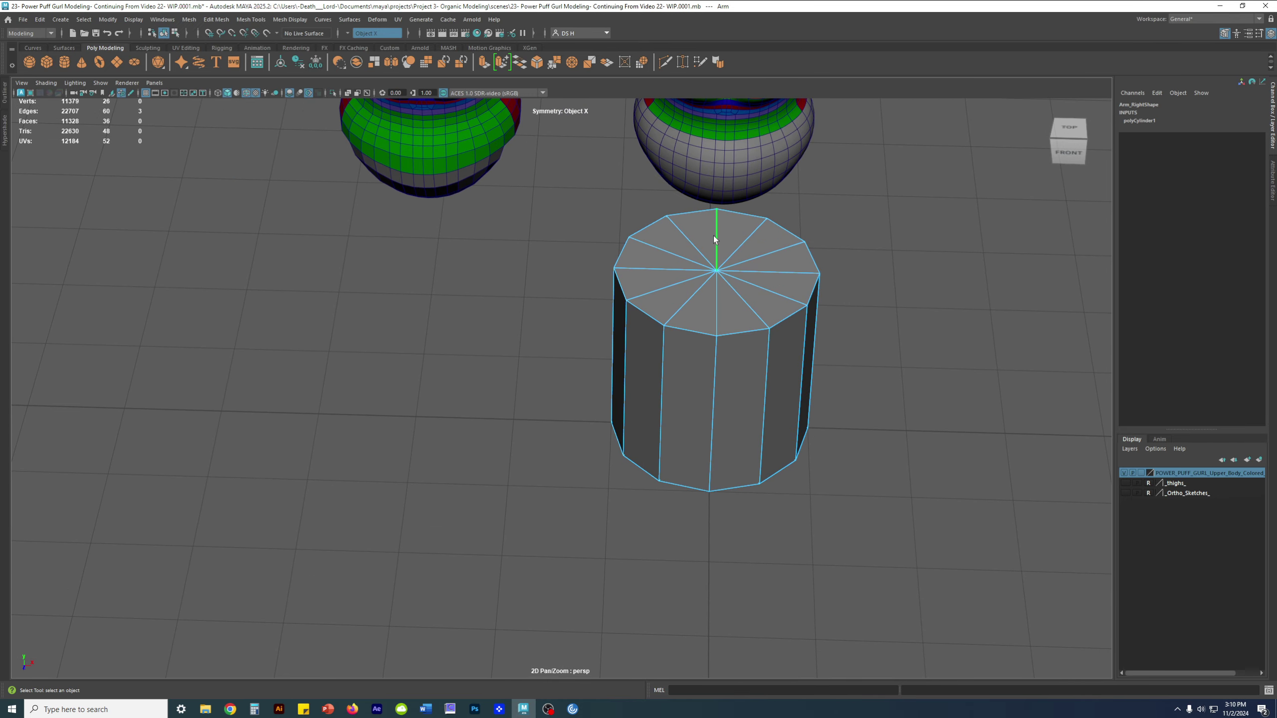
shift+click(617, 267)
alt+drag(854, 428, 884, 353)
alt+right_drag(884, 353, 707, 355)
alt+drag(708, 355, 664, 345)
alt+middle_drag(664, 346, 634, 403)
Return Arm_Right to object selection and set the cylinder's cap subdivisions to 0.
right_drag(636, 400, 766, 319)
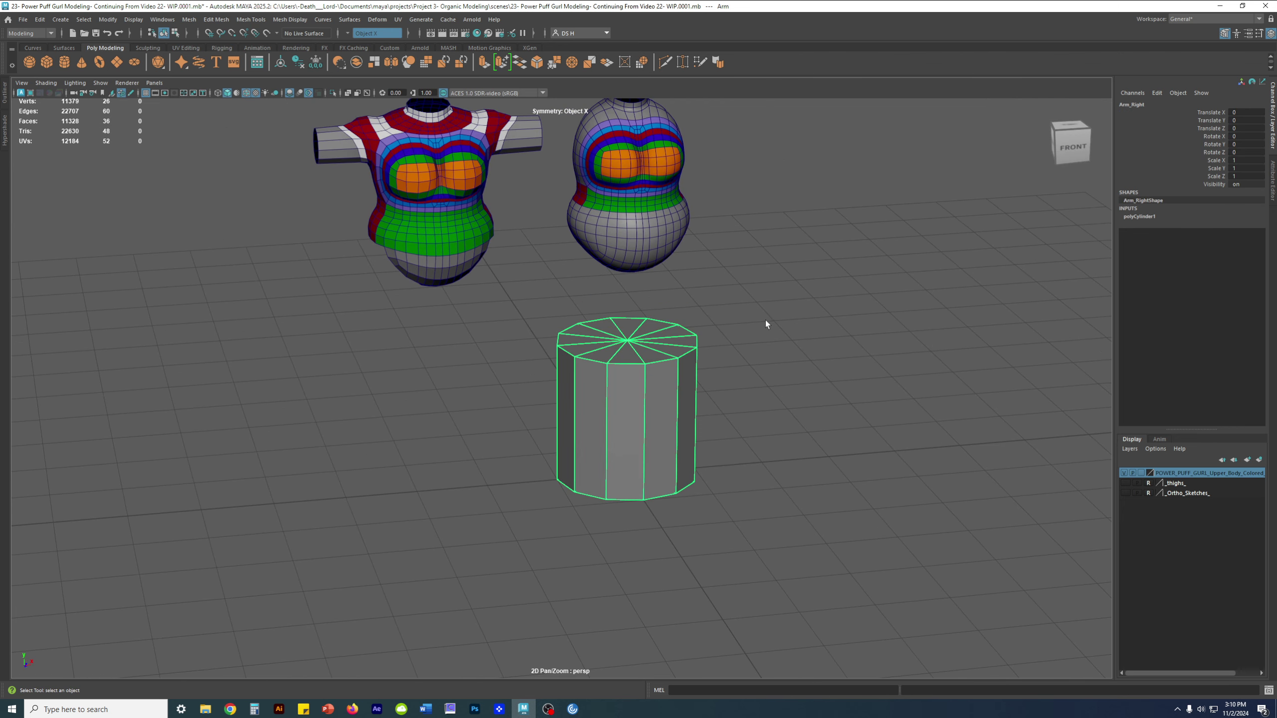
key(w)
click(1142, 217)
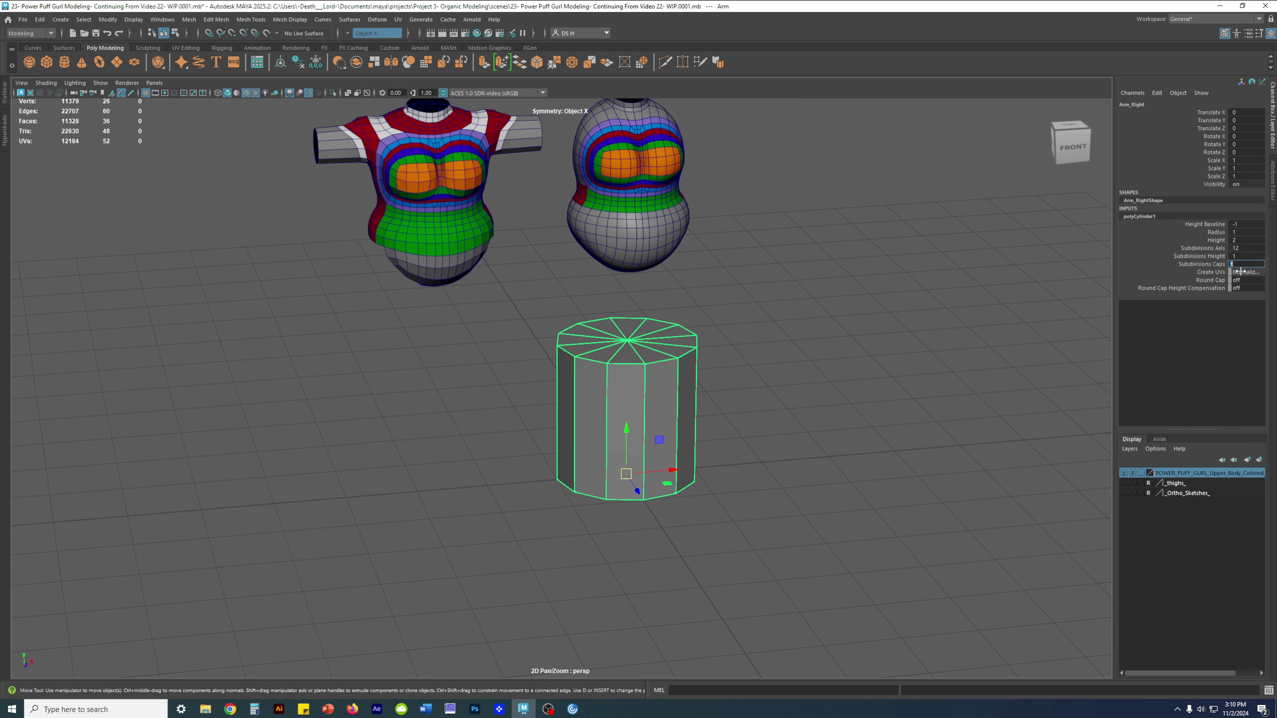
text(0)
key(Return)
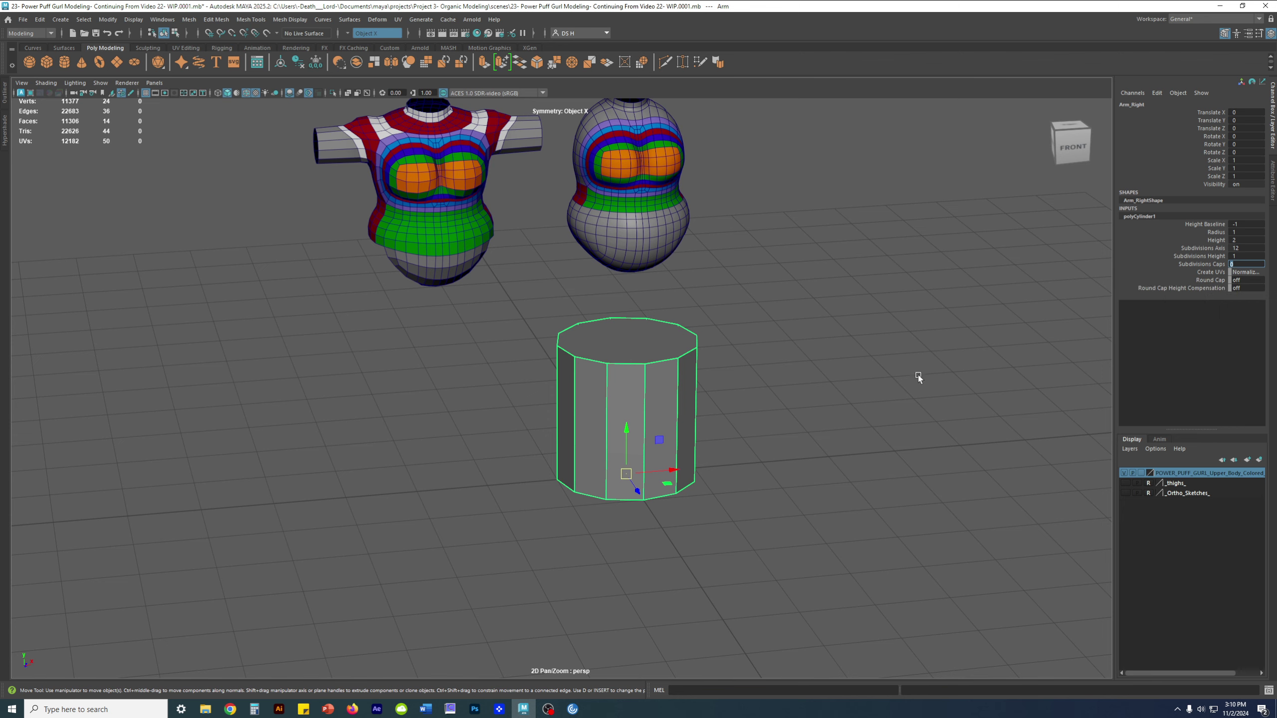
Delete the top and bottom cap faces of Arm_Right and return to object selection.
alt+drag(617, 332, 606, 332)
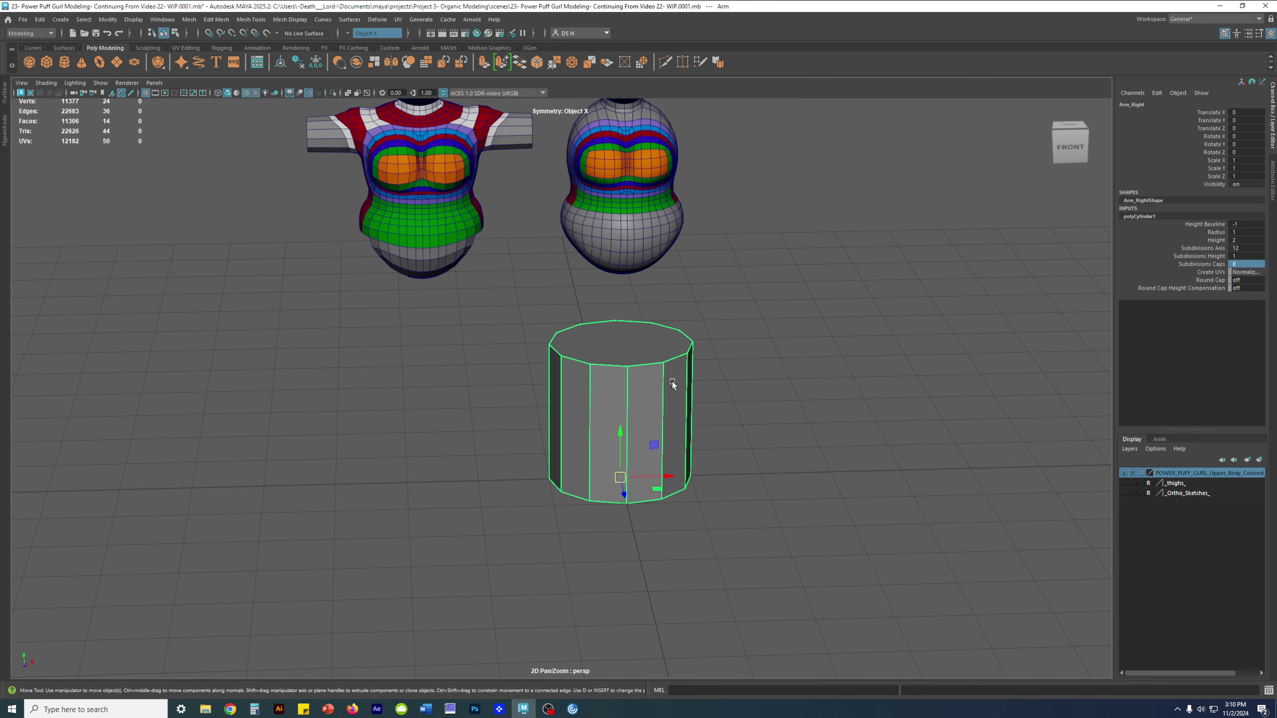
alt+drag(672, 381, 632, 346)
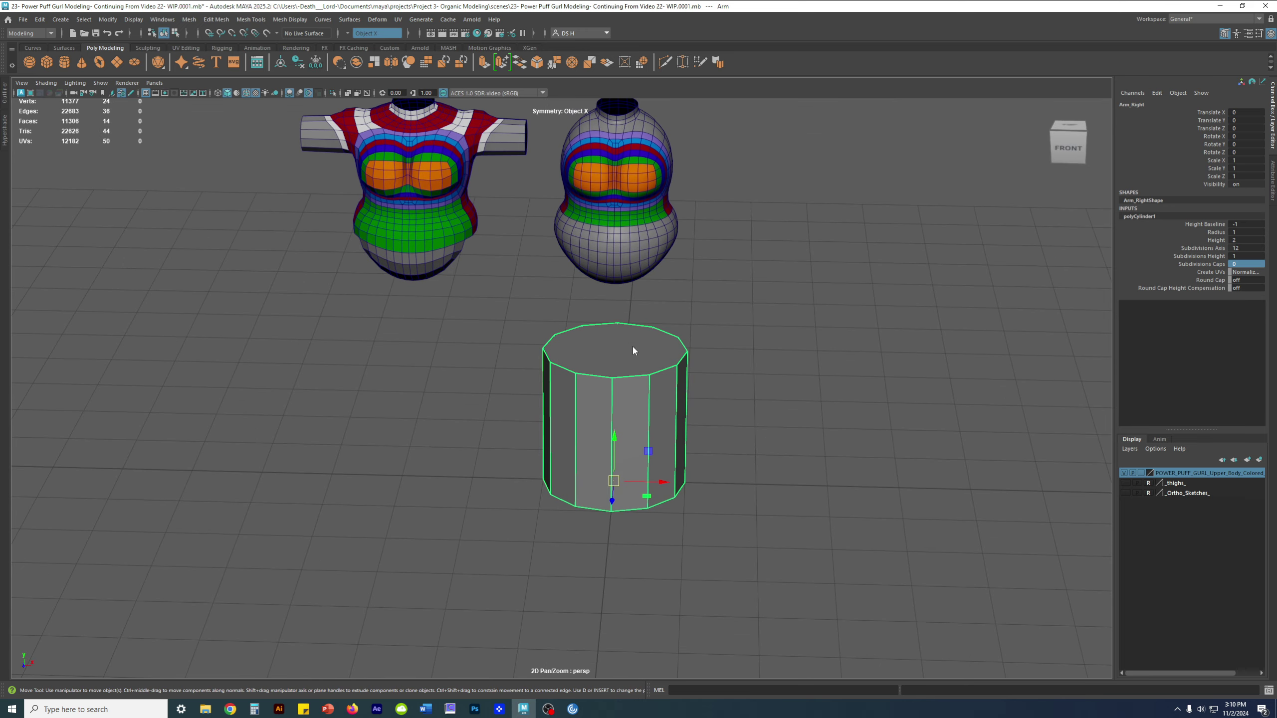
right_drag(633, 347, 960, 400)
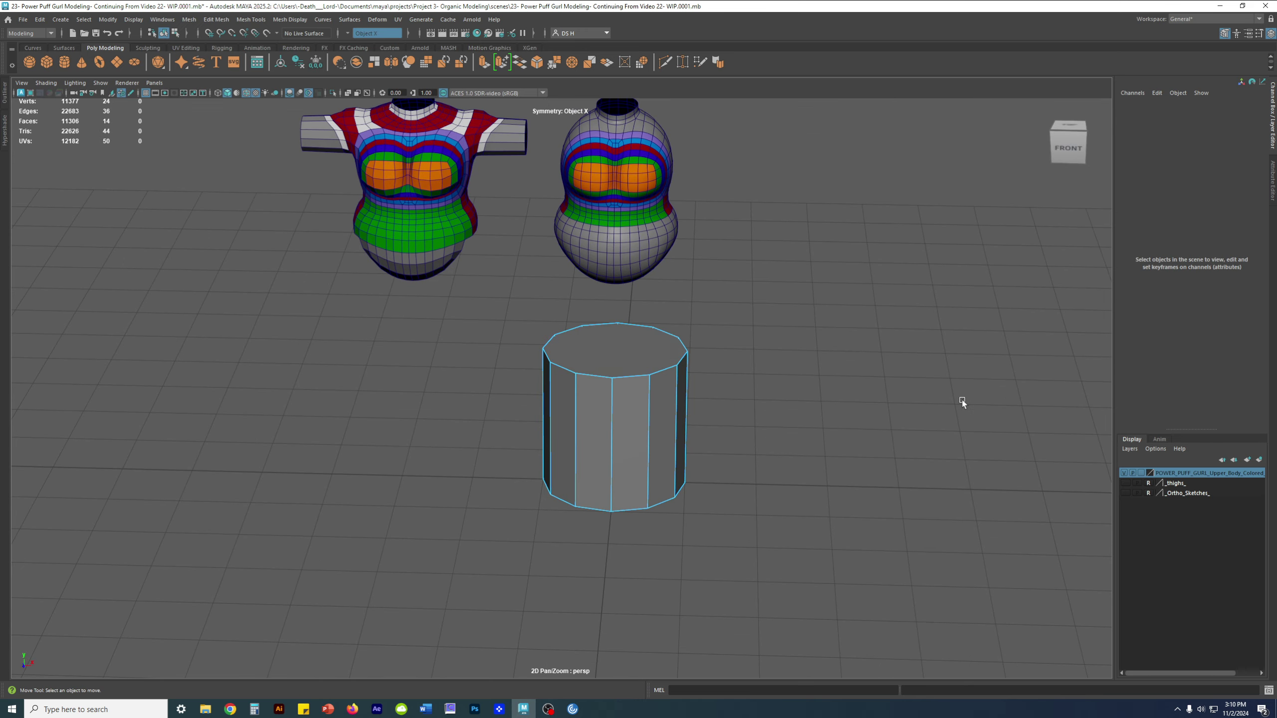
click(621, 344)
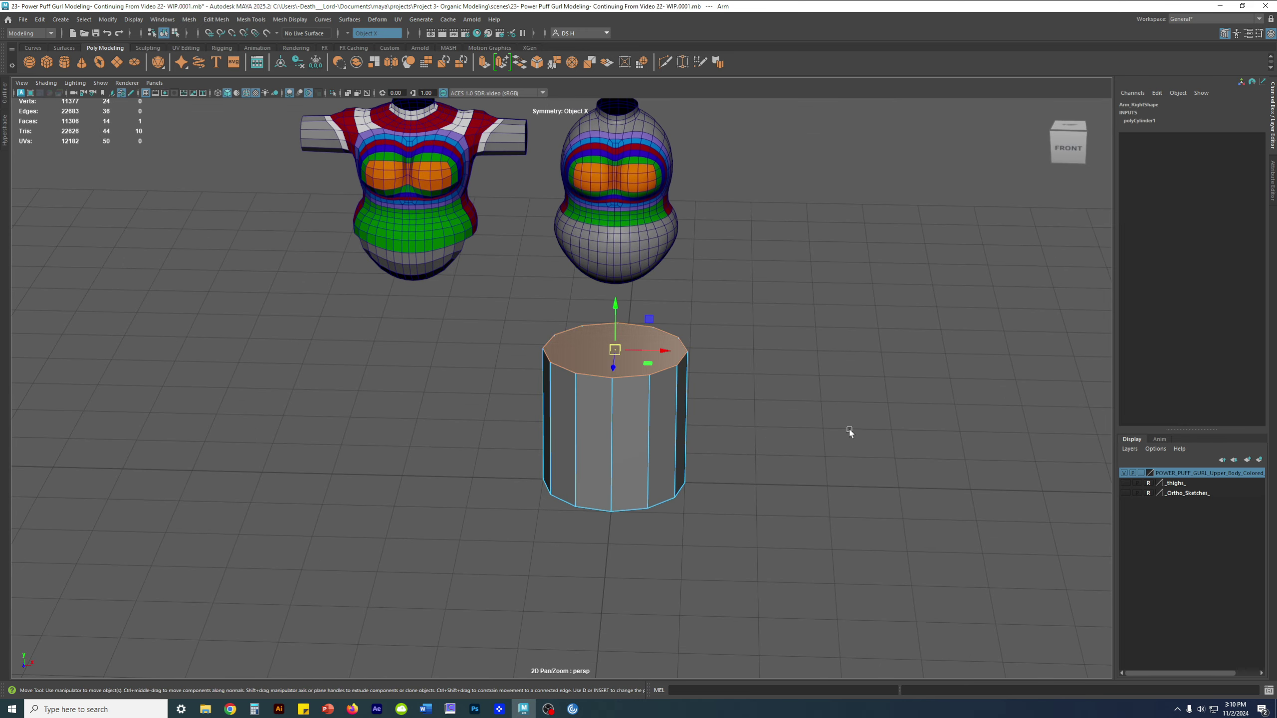
key(Delete)
alt+drag(688, 449, 702, 497)
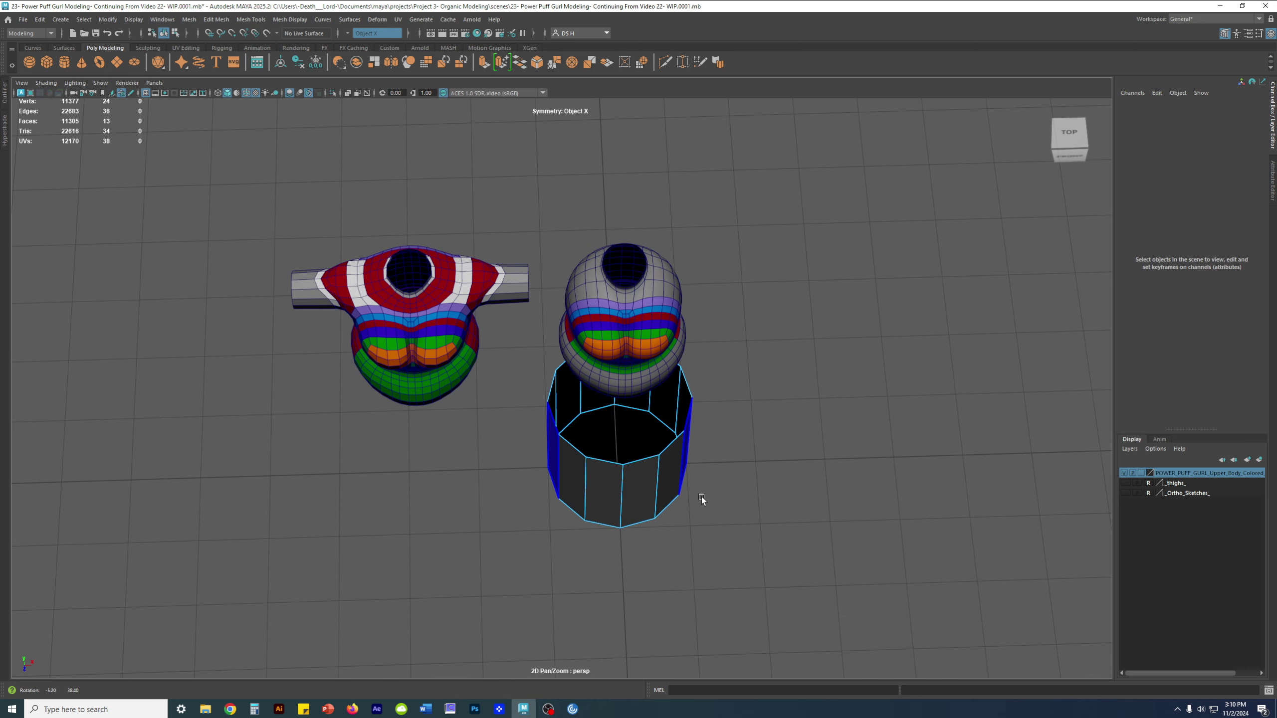
click(616, 433)
key(Delete)
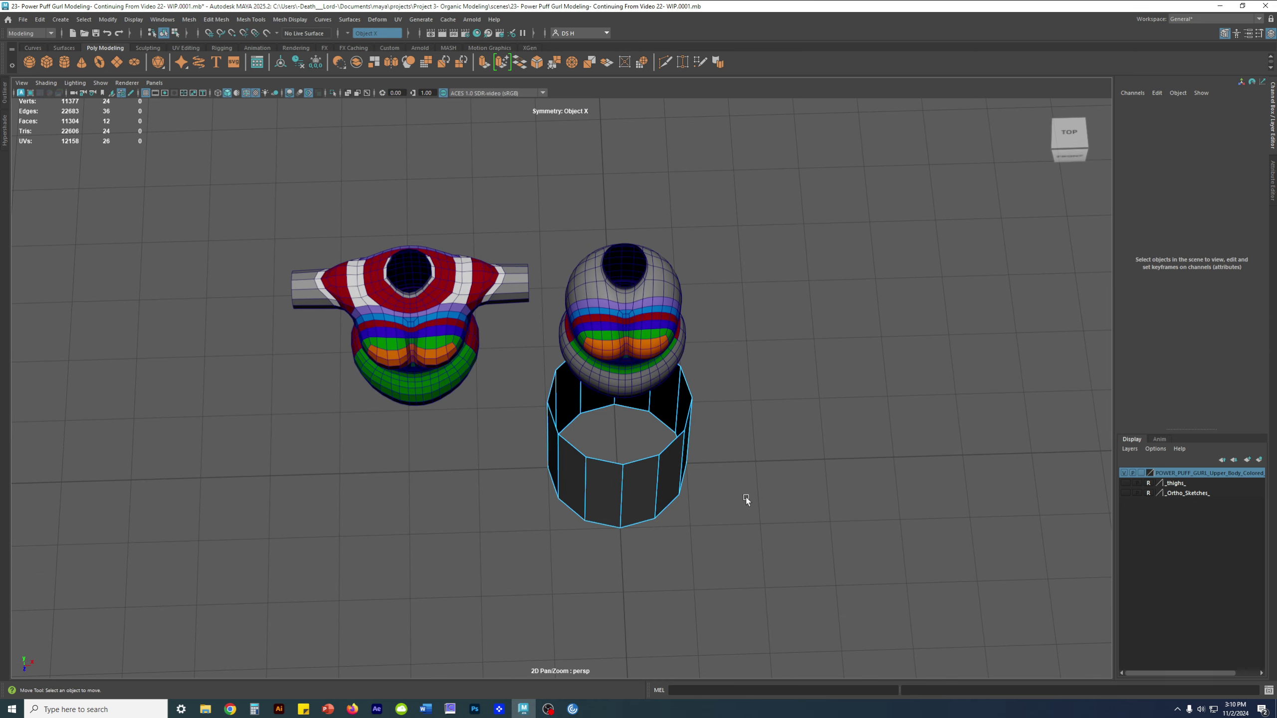
alt+drag(723, 505, 742, 436)
key(F8)
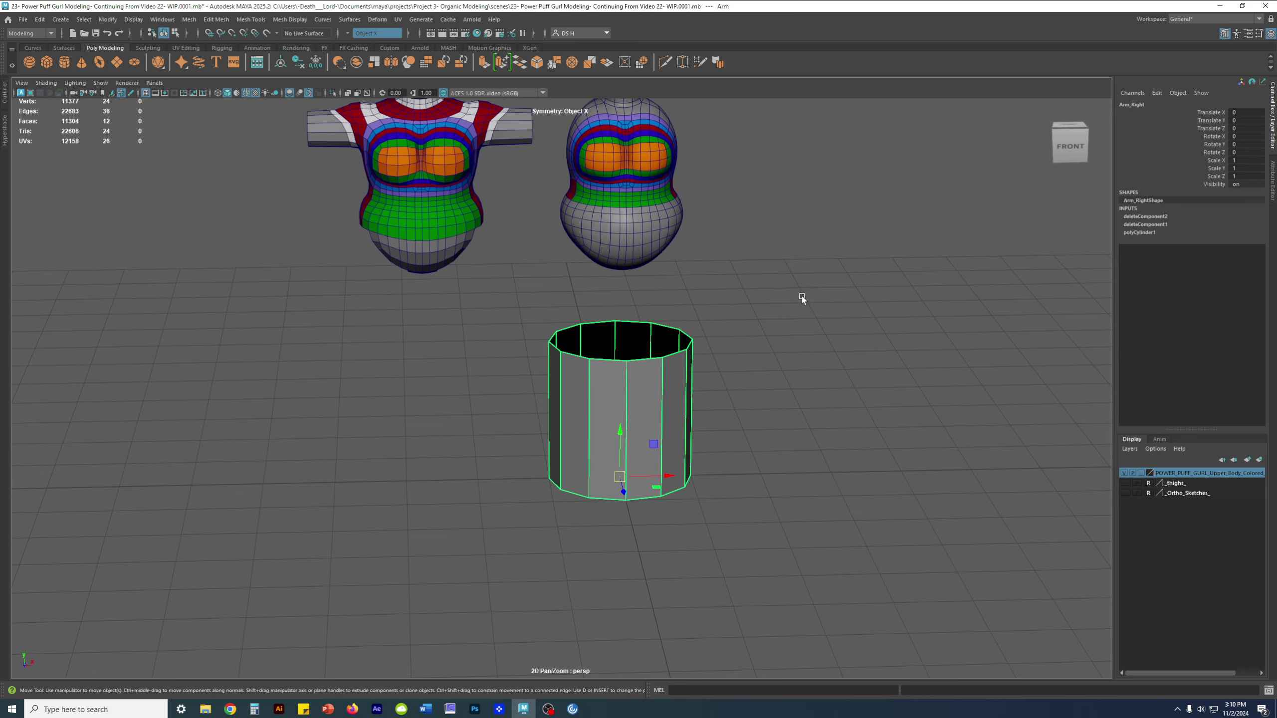
Turn on smooth preview for the open cylinder and scale it uniformly to about 0.366.
click(795, 382)
alt+drag(795, 382, 477, 378)
click(661, 397)
alt+right_drag(477, 376, 789, 413)
alt+drag(667, 453, 736, 499)
key(r)
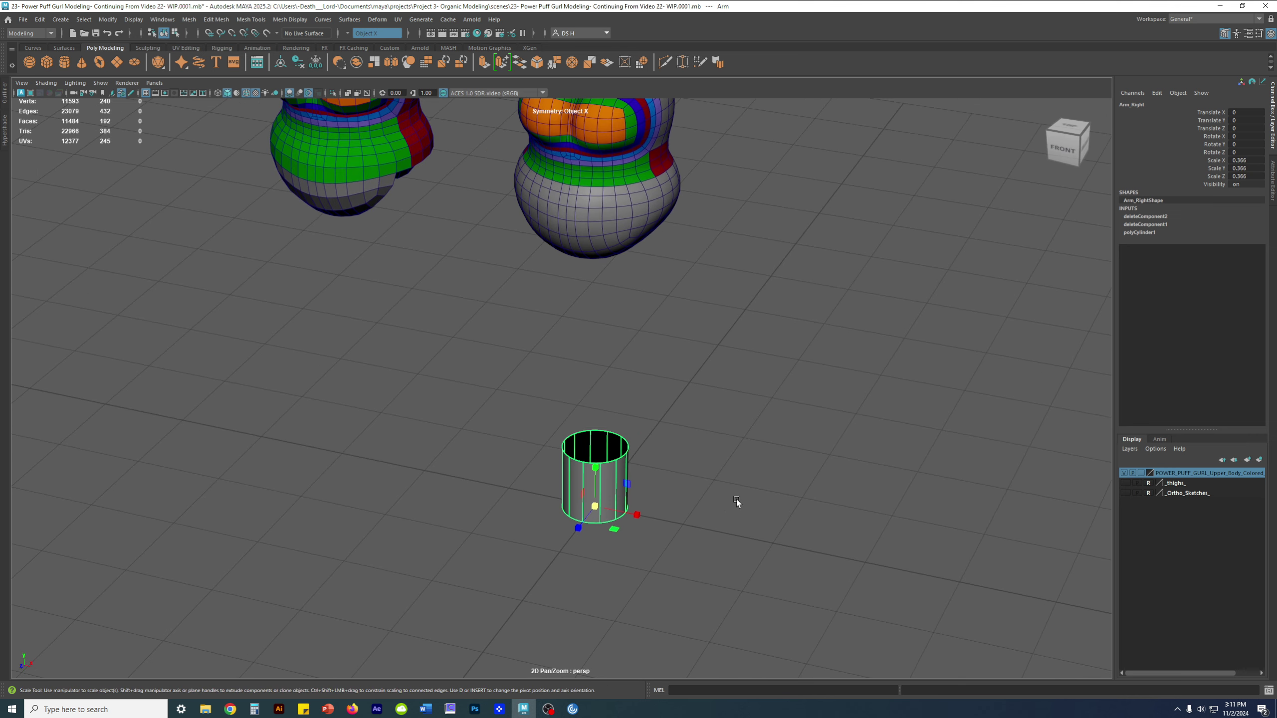
Rotate Arm_Right -90 degrees about Z so it lies horizontally.
key(e)
alt+middle_drag(703, 501, 709, 404)
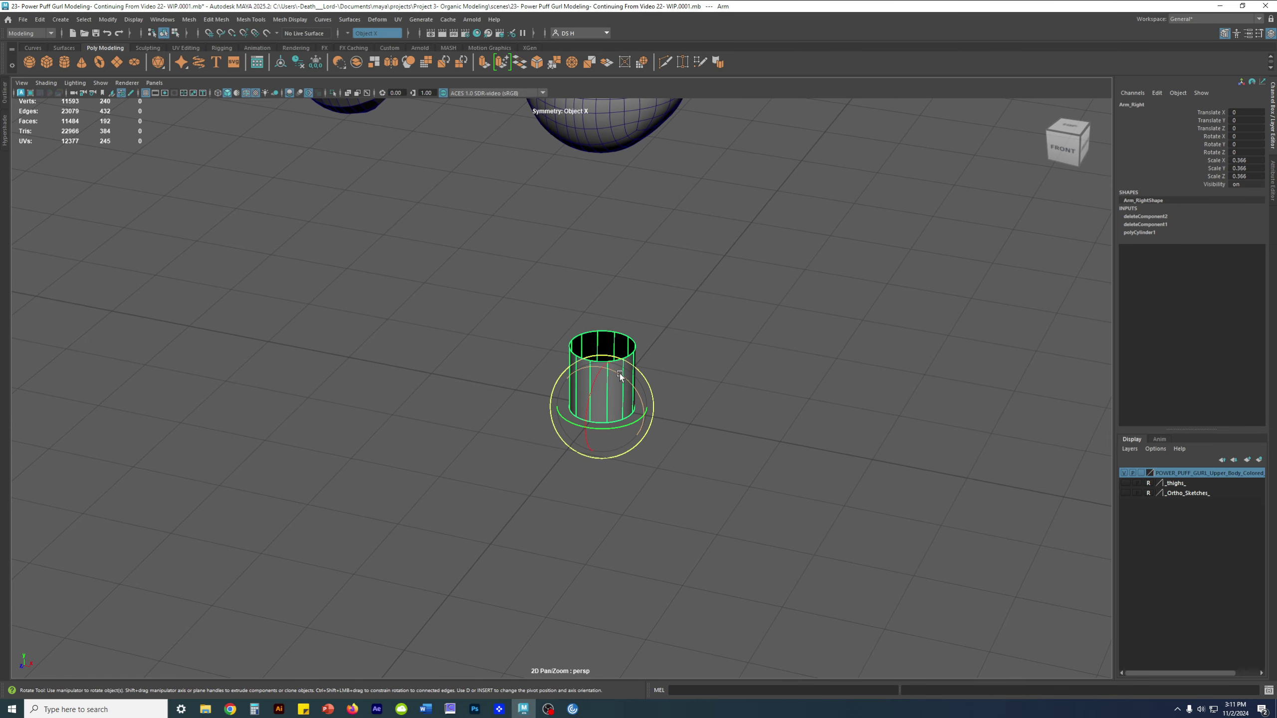
drag(617, 372, 656, 426)
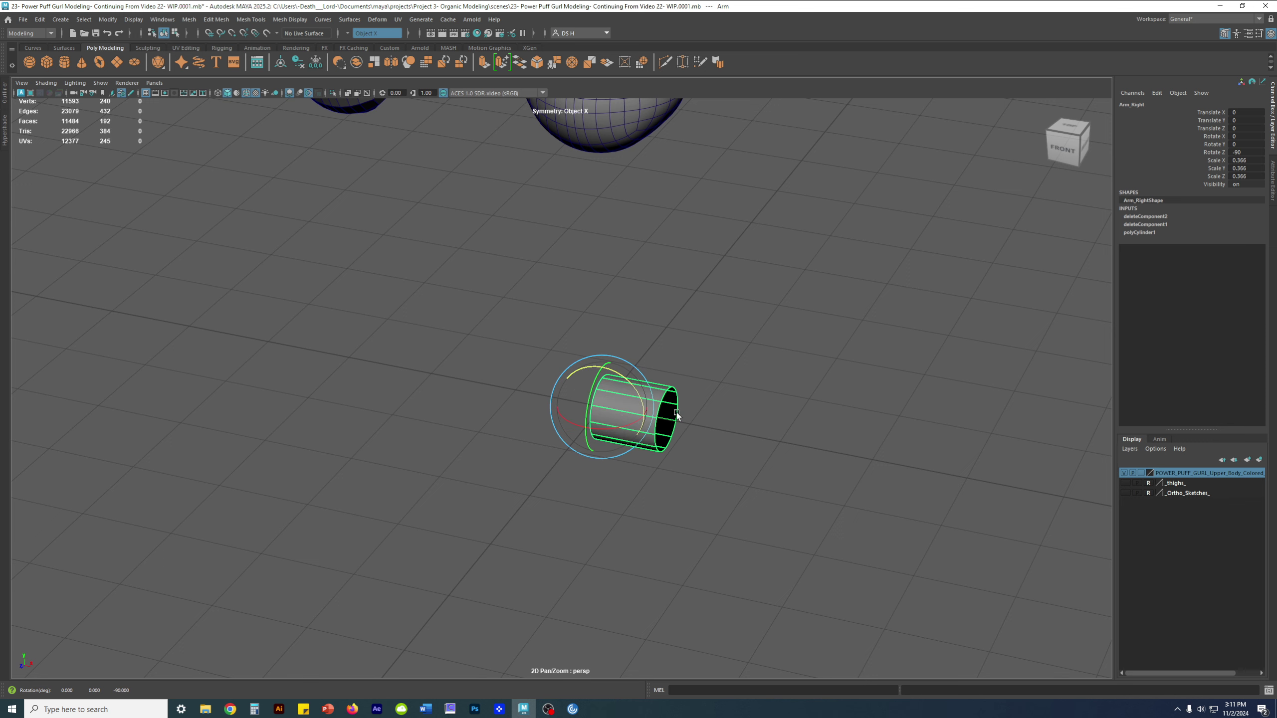
In the side view, move Arm_Right up to about 4.759 in Y, over the torso.
alt+drag(923, 337, 649, 407)
key(w)
alt+middle_drag(649, 406, 699, 385)
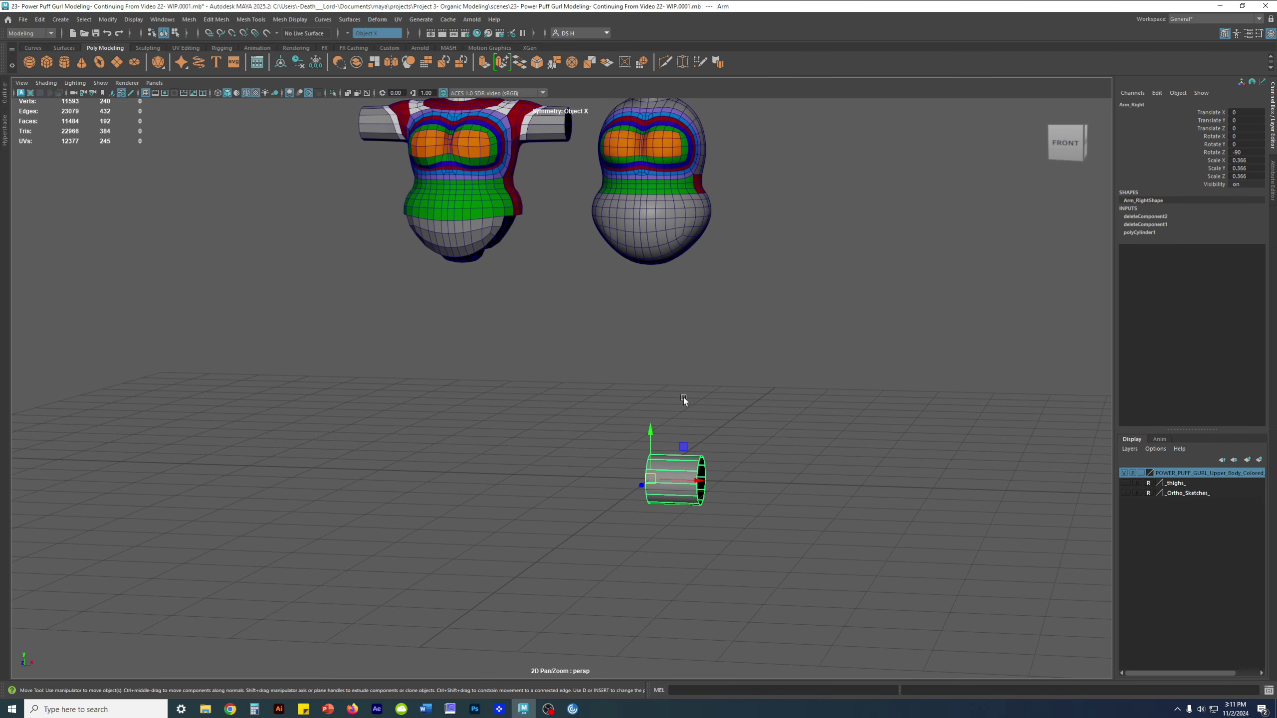
alt+drag(672, 393, 707, 398)
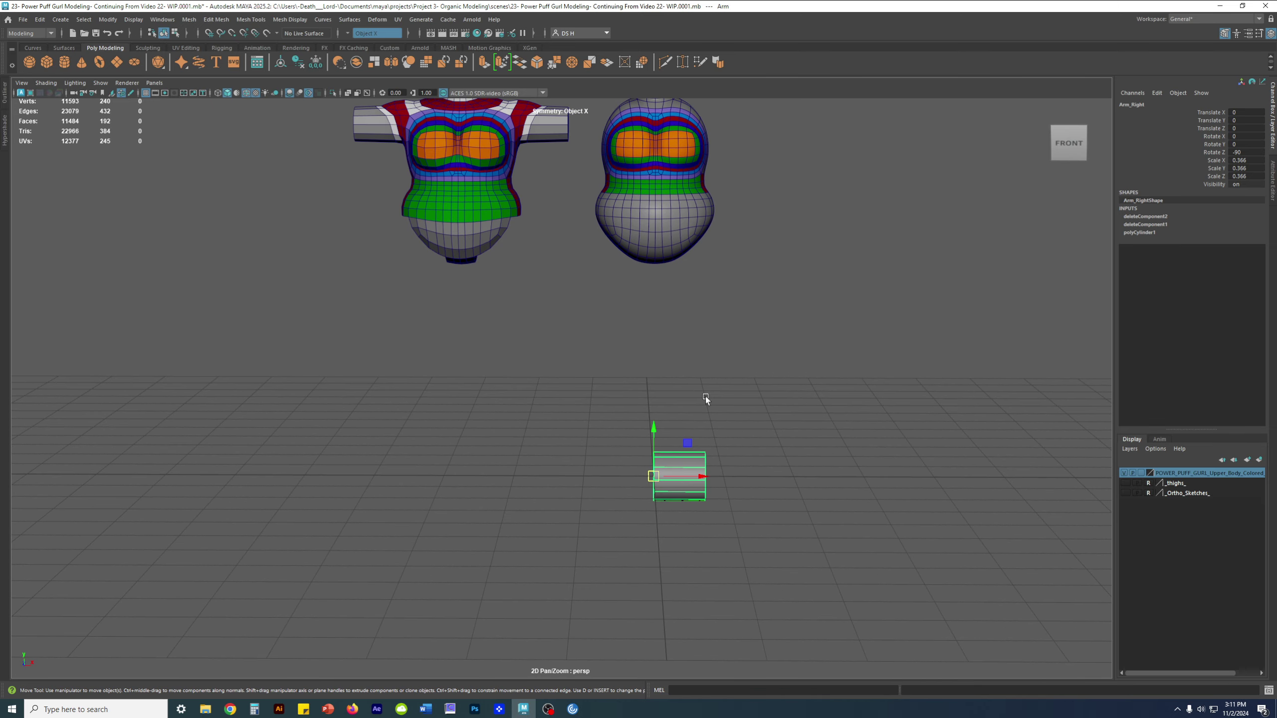
key(space)
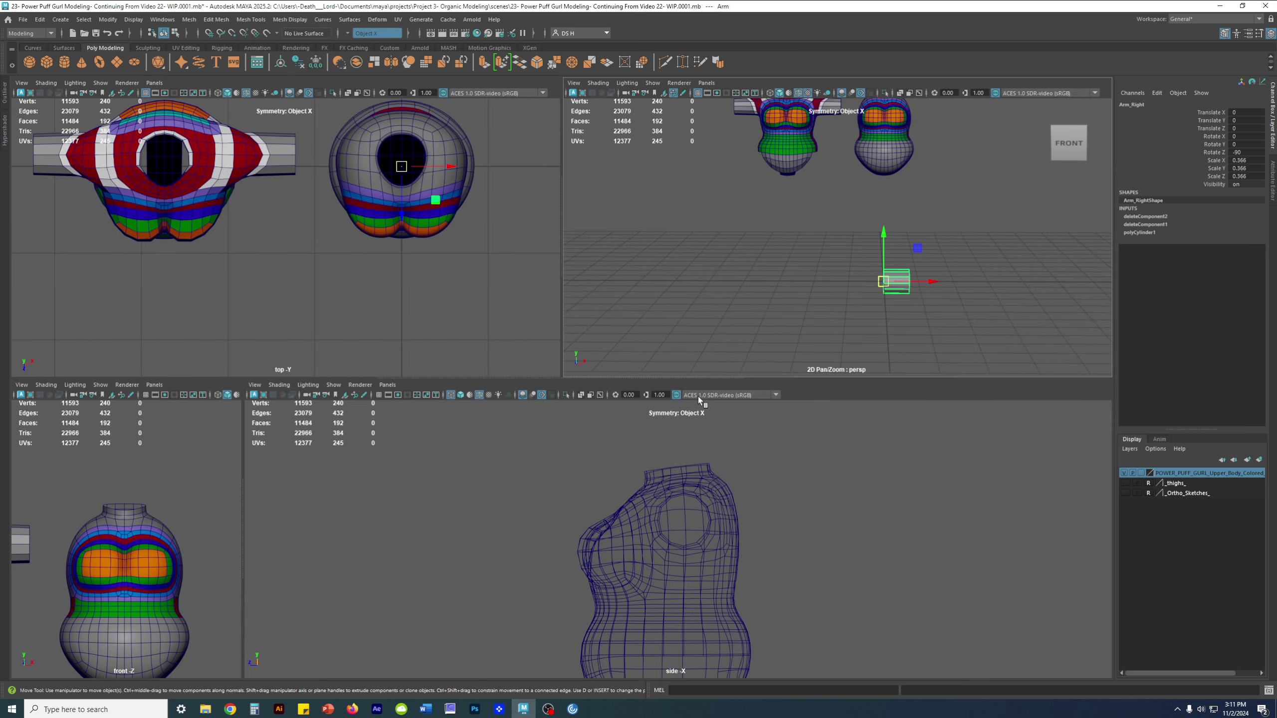
key(space)
alt+right_drag(682, 399, 634, 427)
alt+middle_drag(553, 453, 559, 309)
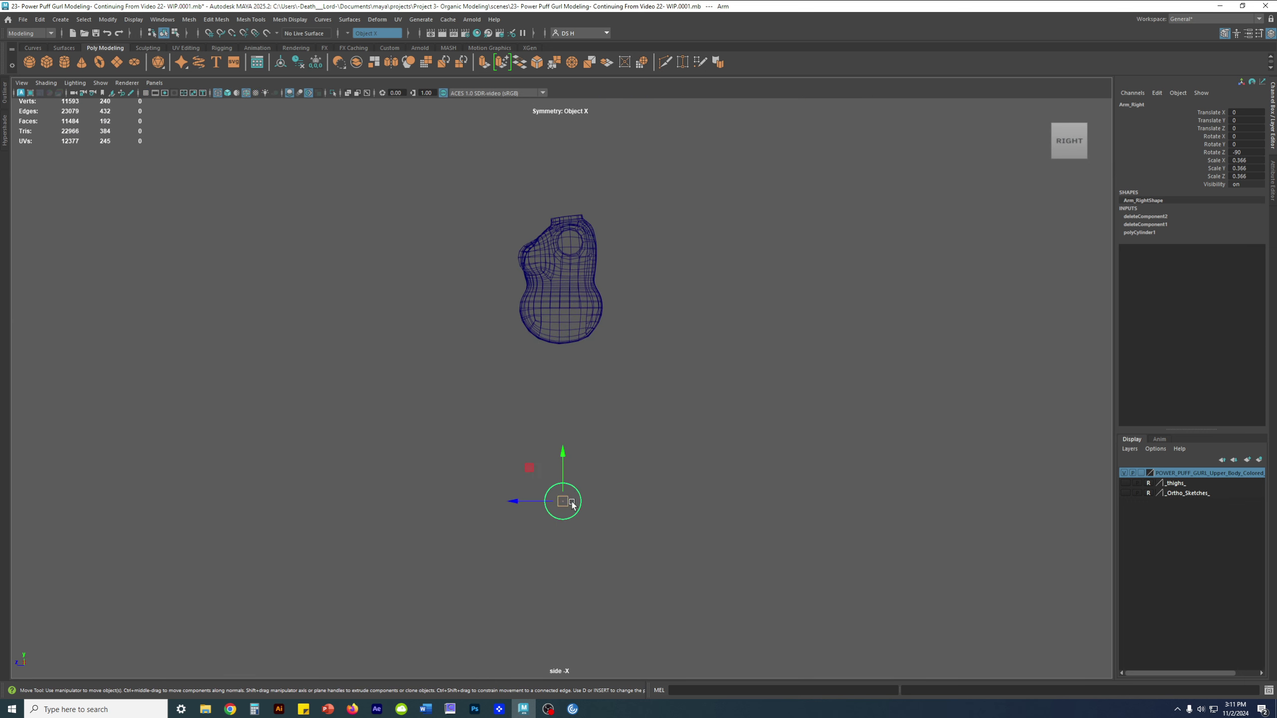
drag(560, 454, 583, 209)
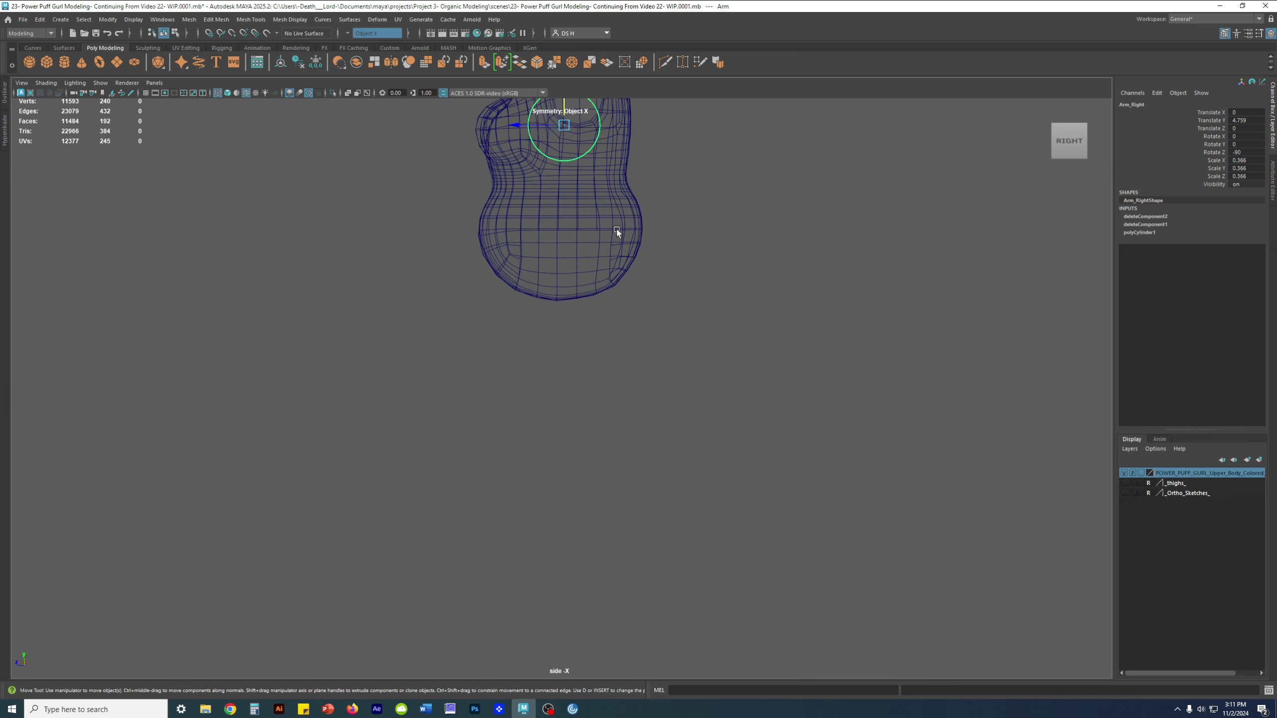
Select the Final_Upper_Body_Example torso mesh and delete its construction history.
alt+right_drag(616, 229, 902, 488)
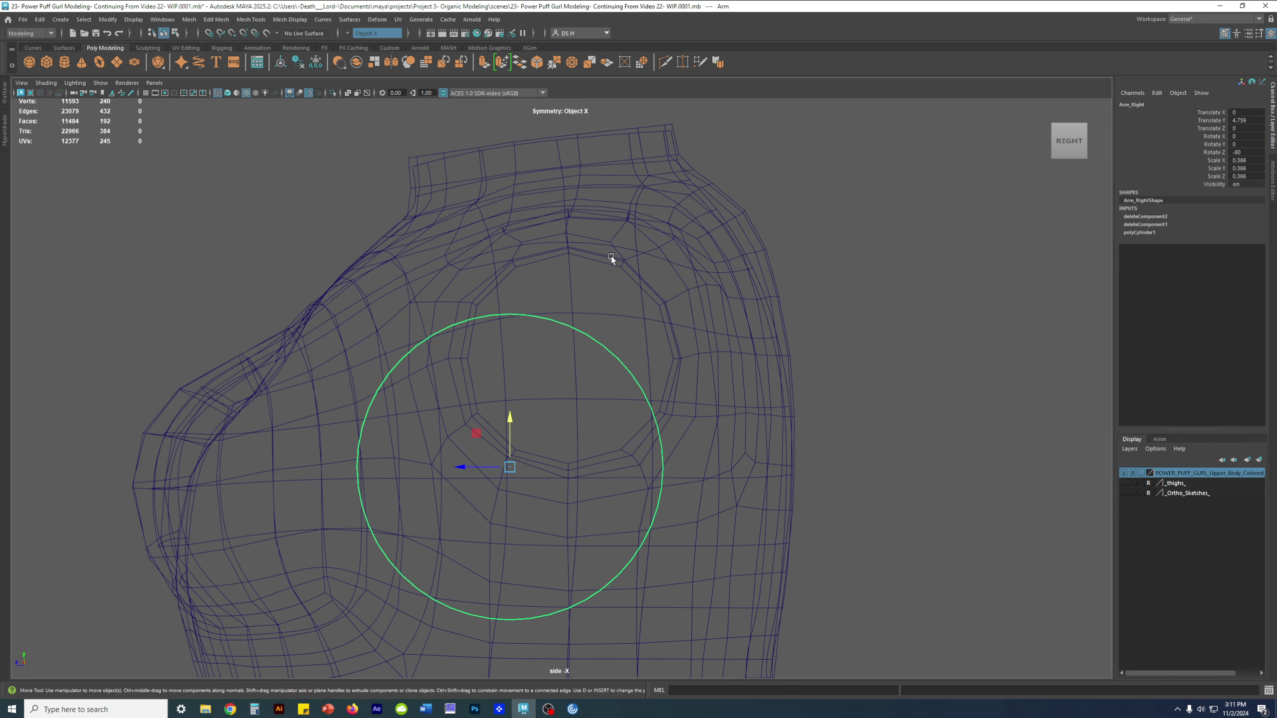
alt+right_drag(429, 335, 640, 252)
click(605, 223)
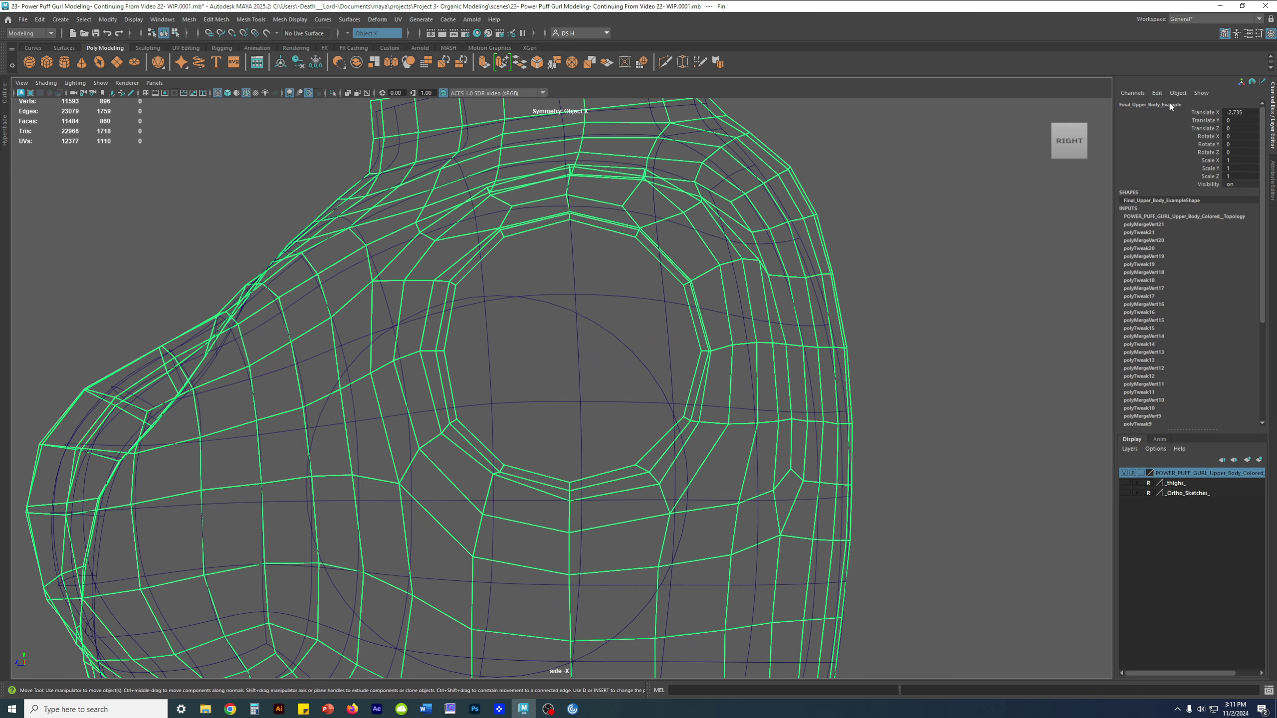
alt+middle_drag(938, 289, 938, 276)
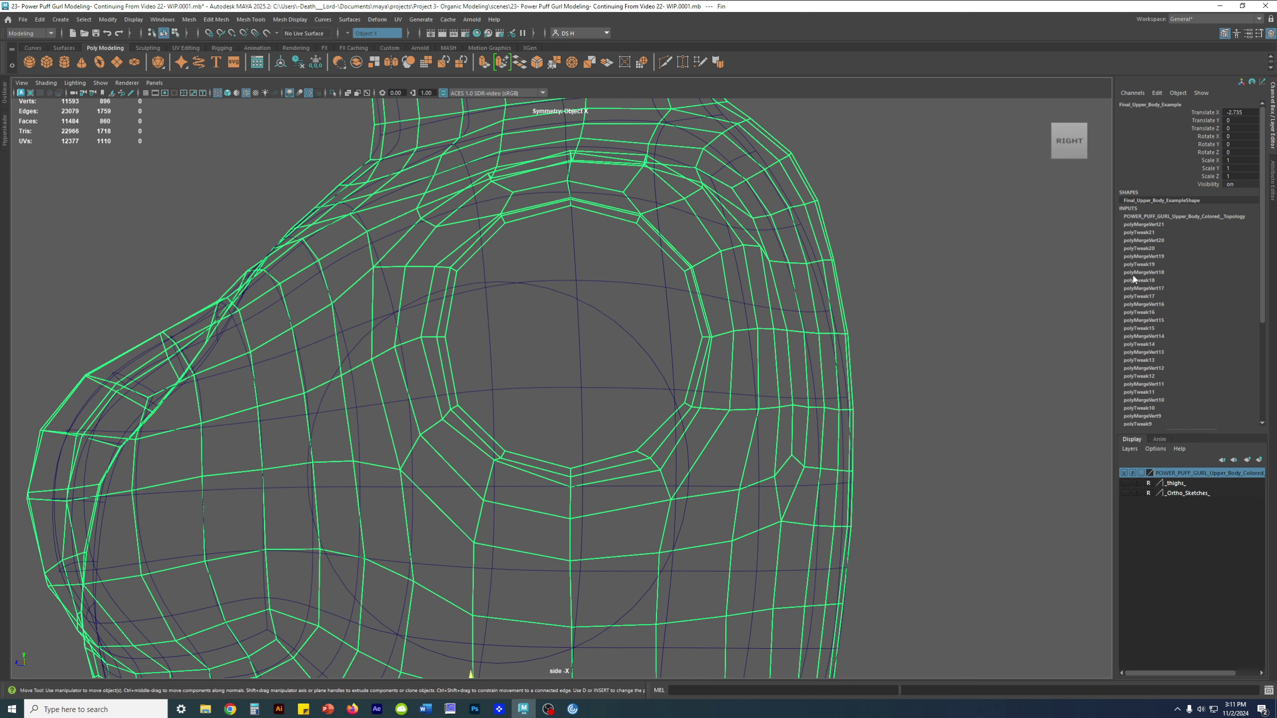
alt+middle_drag(903, 333, 900, 328)
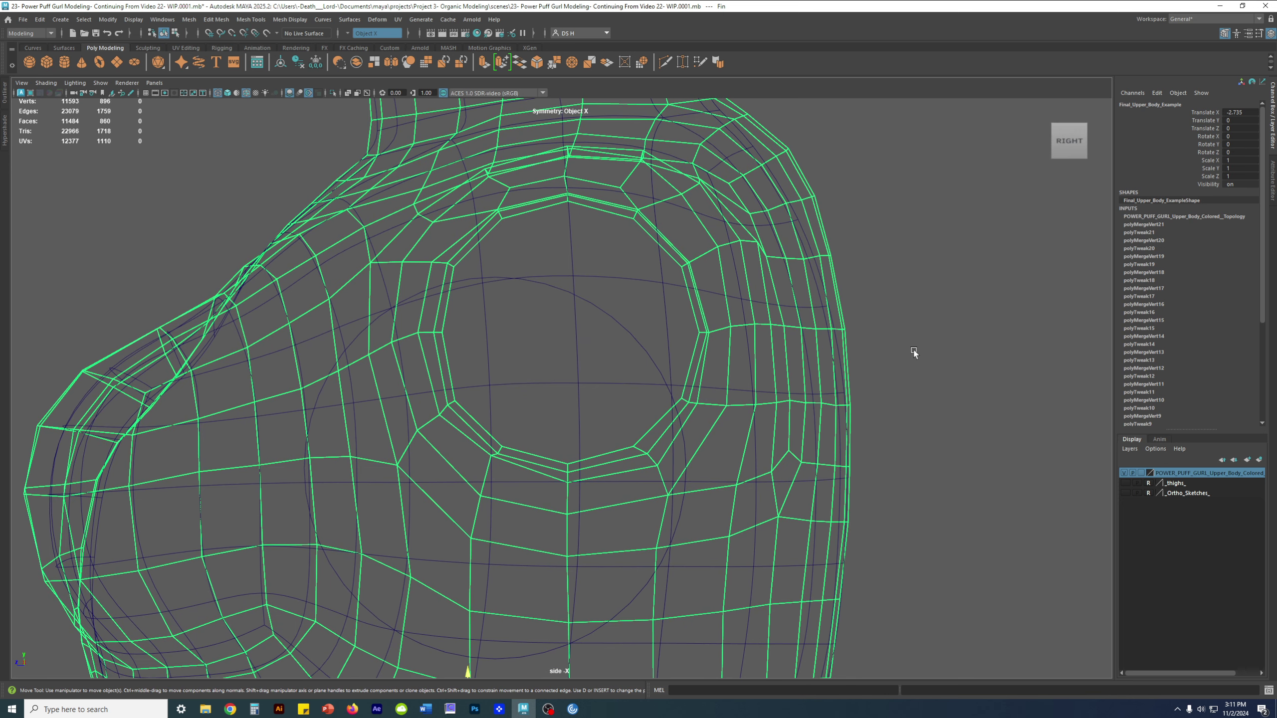
key(alt+shift+d)
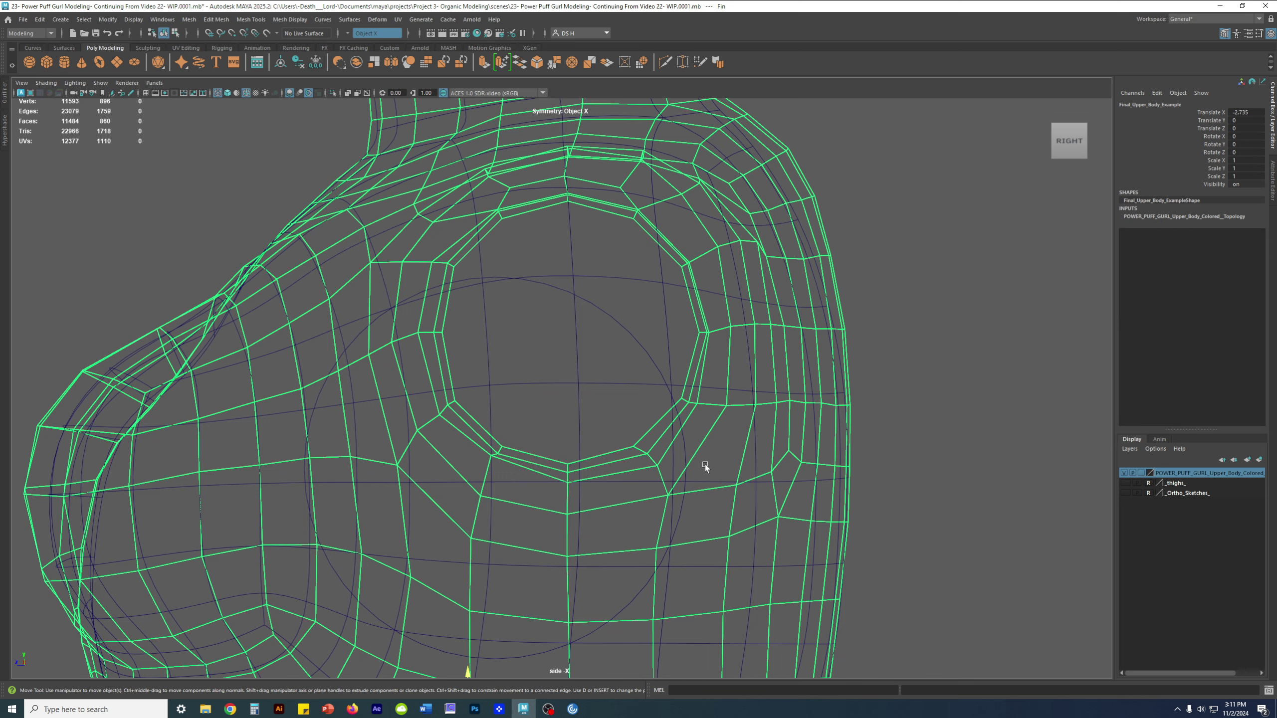
Centre Arm_Right on the torso's arm opening at about Y 5.004, Z -0.139, and scale it uniformly to about 0.27.
click(621, 325)
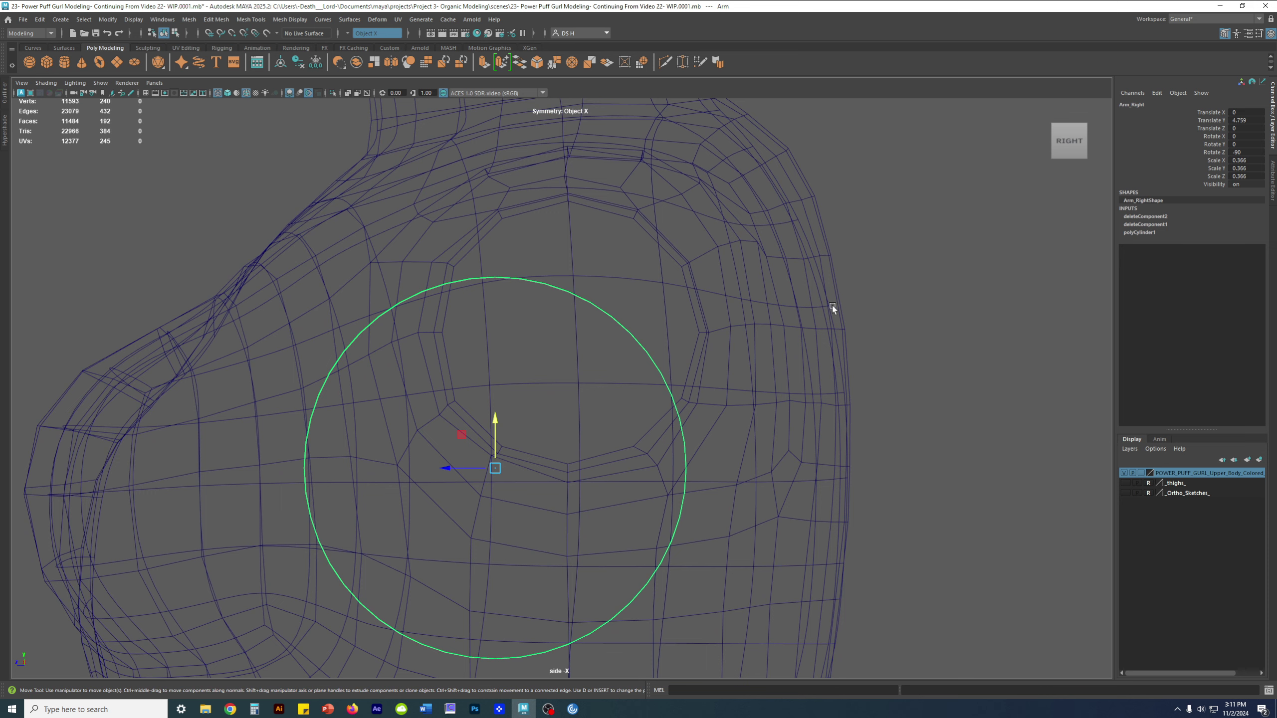
drag(495, 469, 571, 335)
key(r)
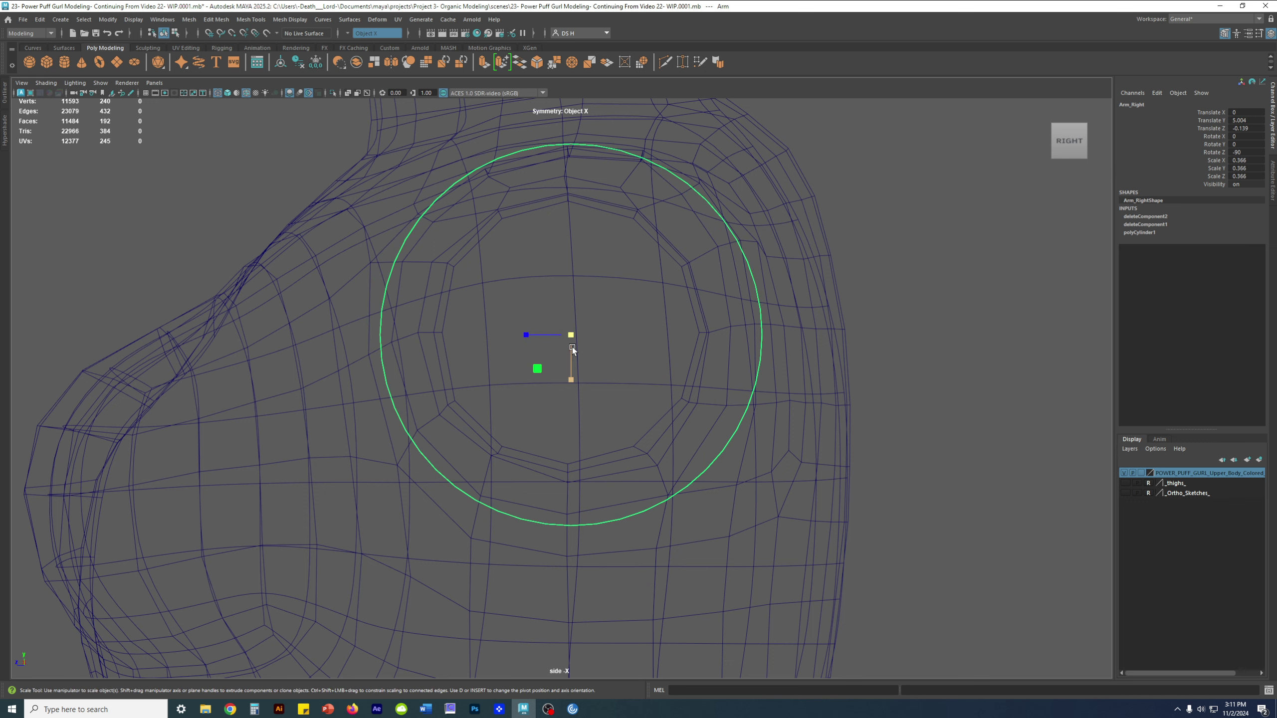
alt+right_drag(530, 315, 556, 321)
alt+middle_drag(556, 320, 564, 392)
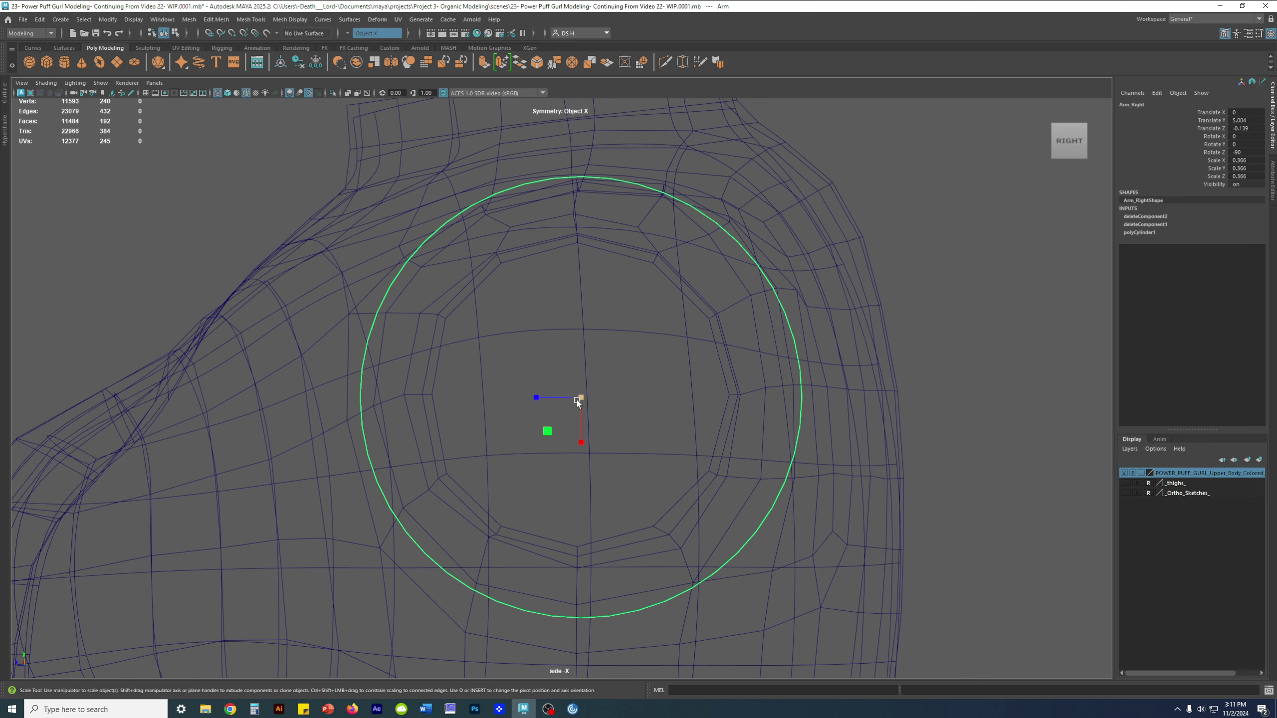
drag(579, 396, 437, 470)
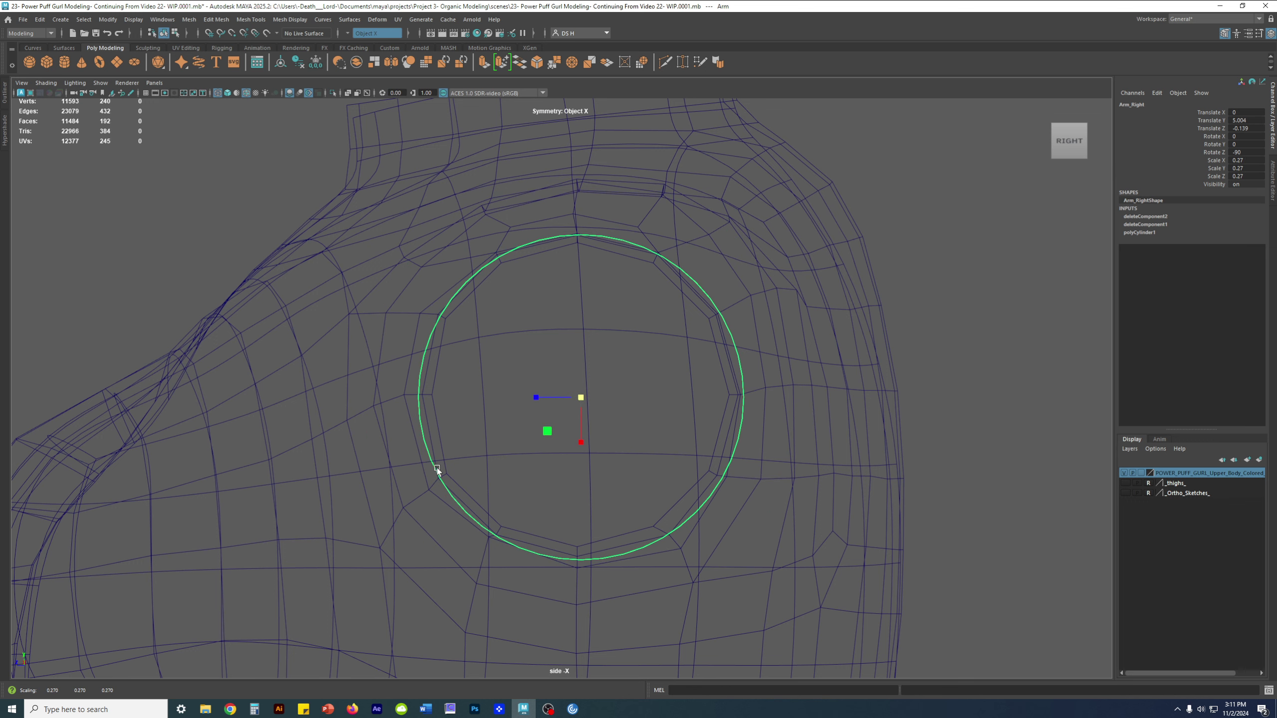
Turn on smooth mesh preview for the Final_Upper_Body_Example torso so its arm opening appears rounded.
click(631, 255)
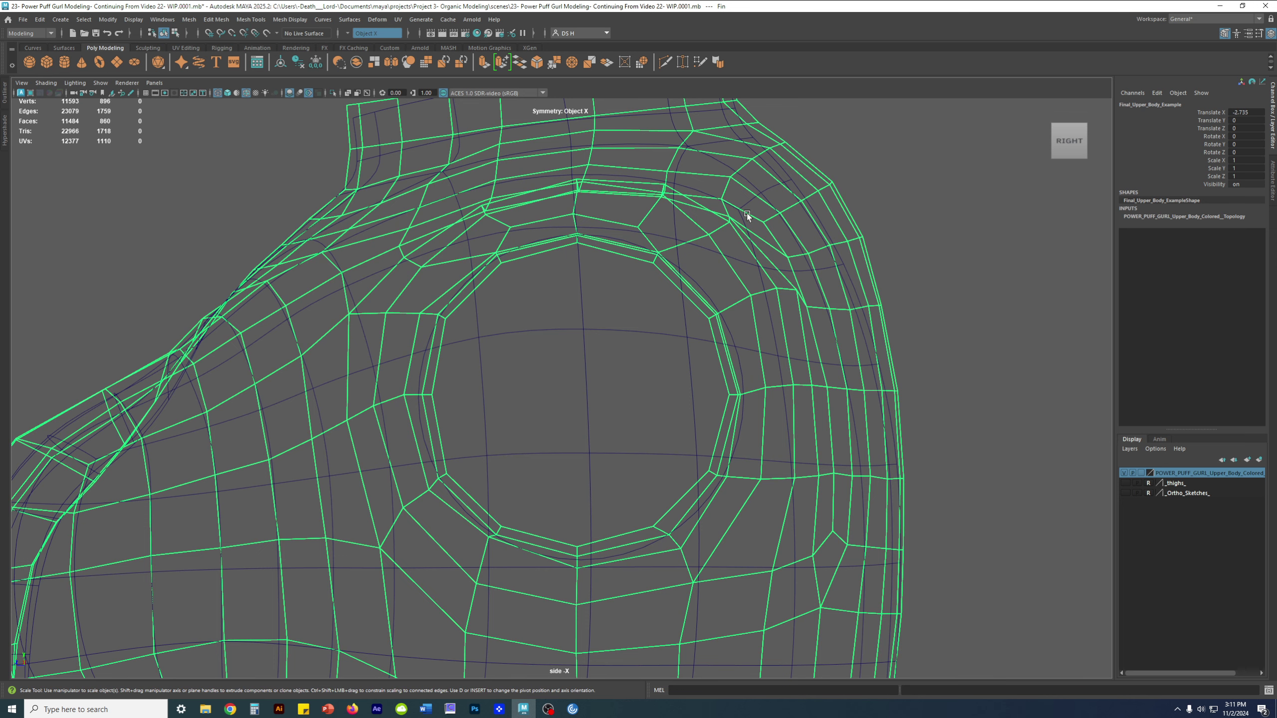
key(3)
click(584, 265)
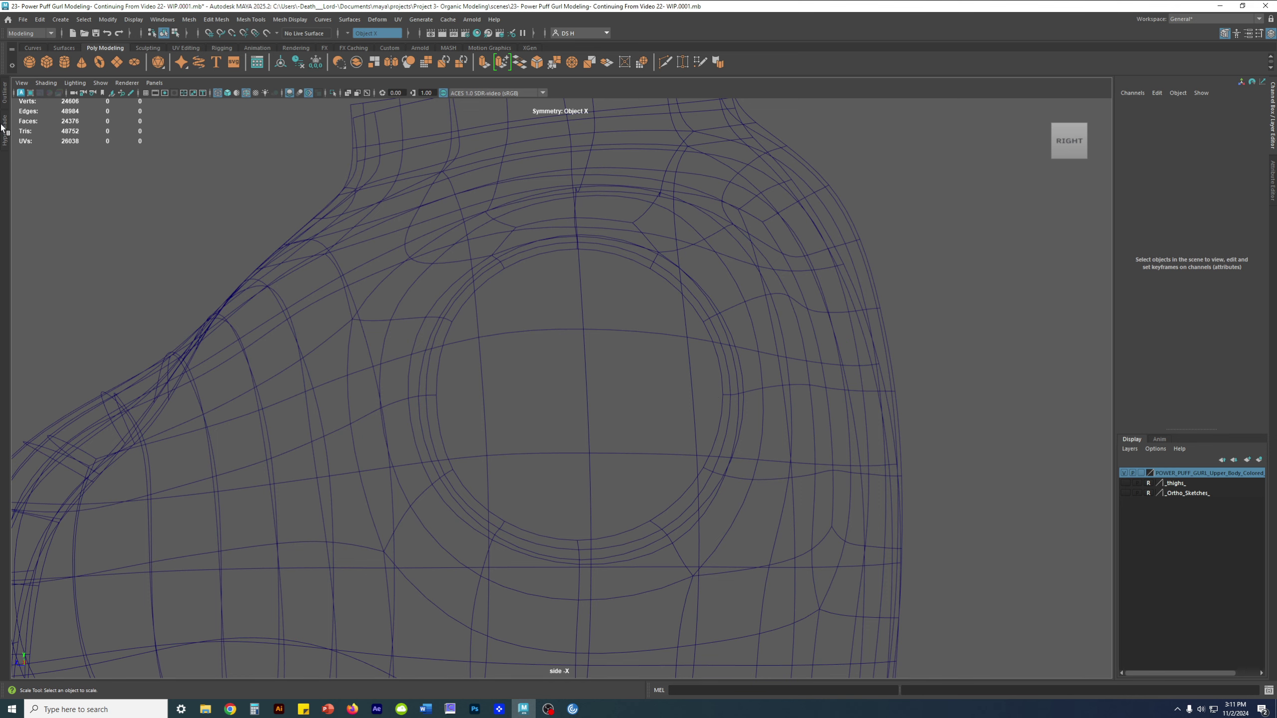
Scale Arm_Right uniformly to 0.24 and recentre it on the smoothed arm opening at about Y 5.008, Z -0.135.
click(4, 96)
click(42, 214)
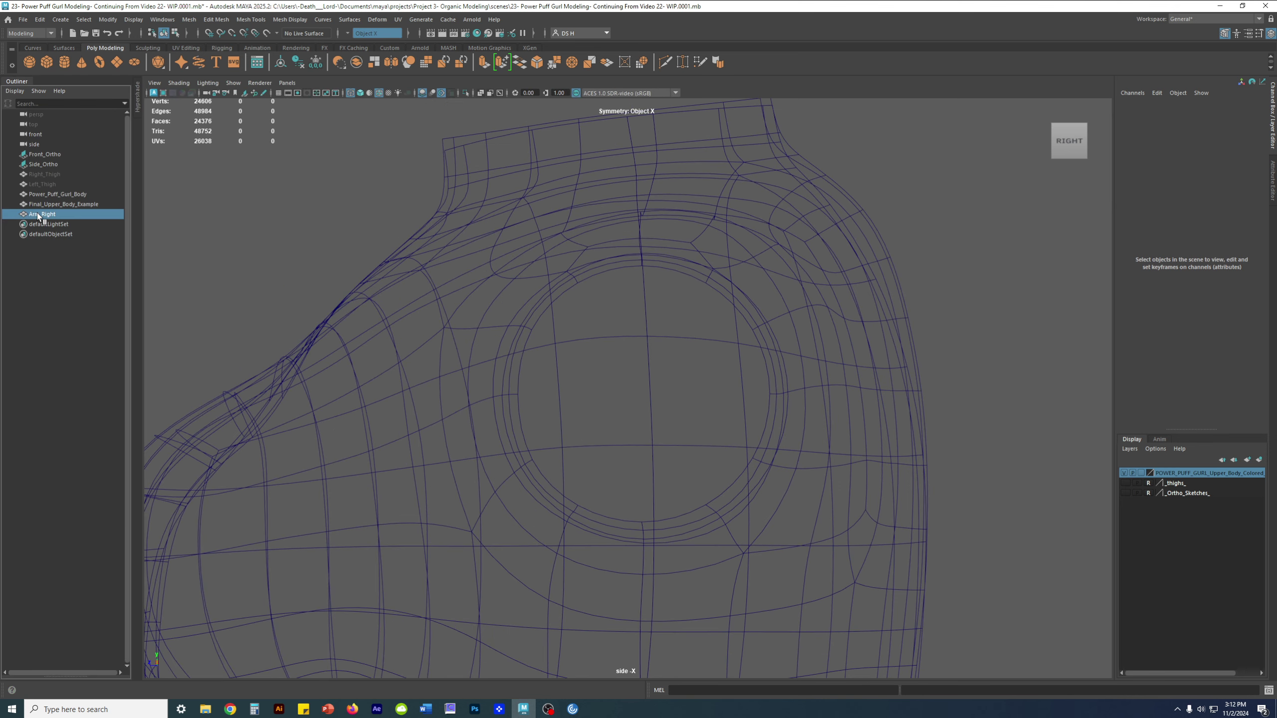
key(w)
mouse_move(645, 397)
mouse_down()
mouse_move(633, 408)
mouse_move(658, 411)
mouse_move(647, 401)
mouse_up()
alt+right_drag(649, 403, 753, 417)
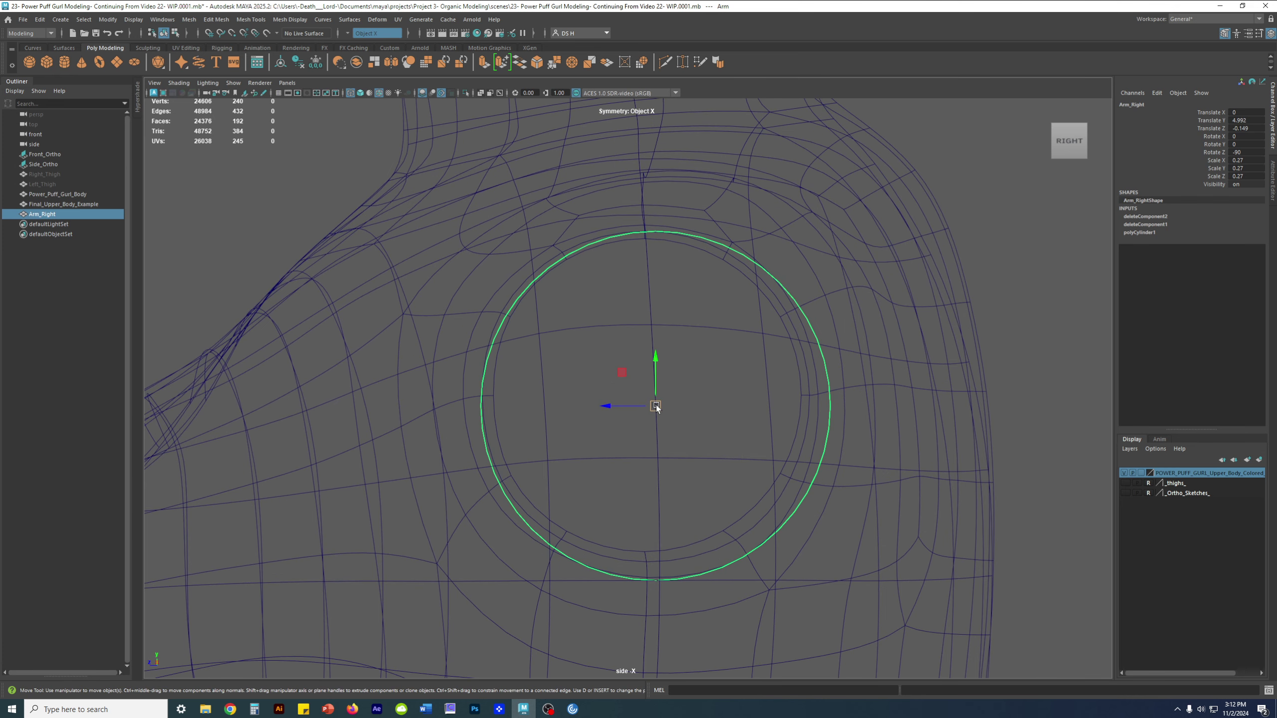
drag(655, 406, 648, 389)
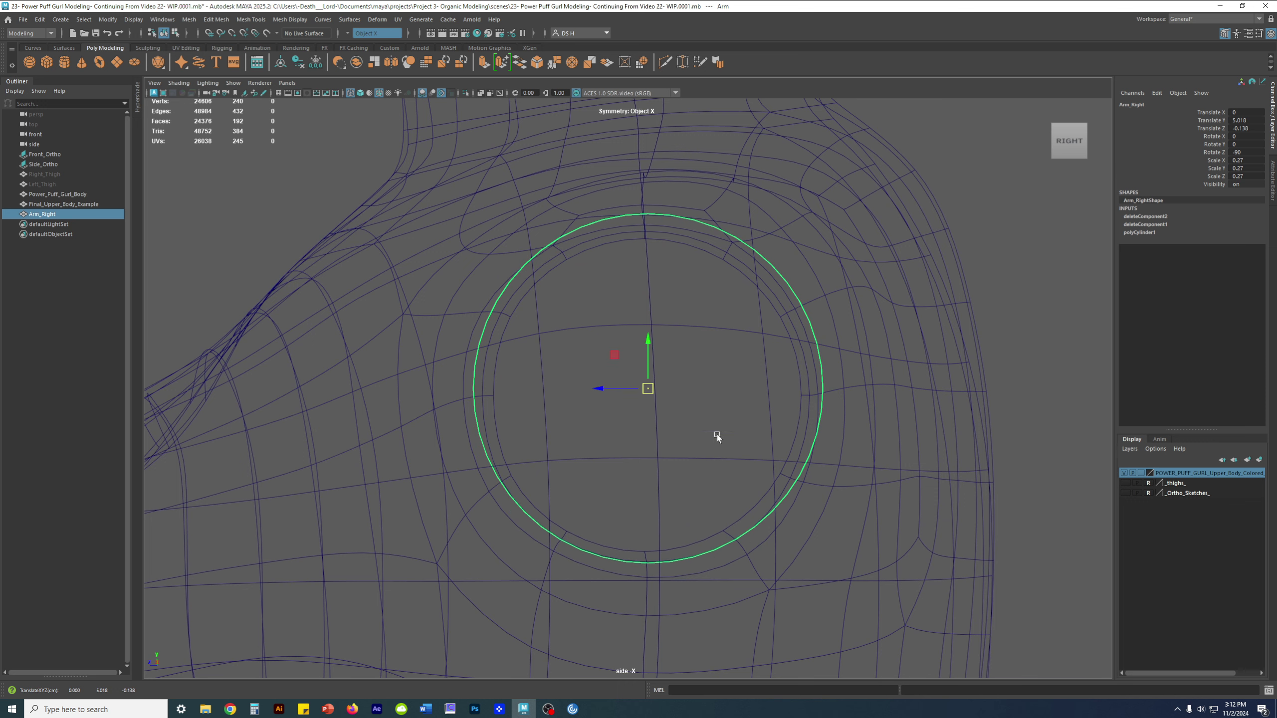
key(r)
mouse_move(647, 385)
mouse_down()
mouse_move(622, 404)
mouse_move(642, 396)
mouse_up()
key(w)
key(r)
key(w)
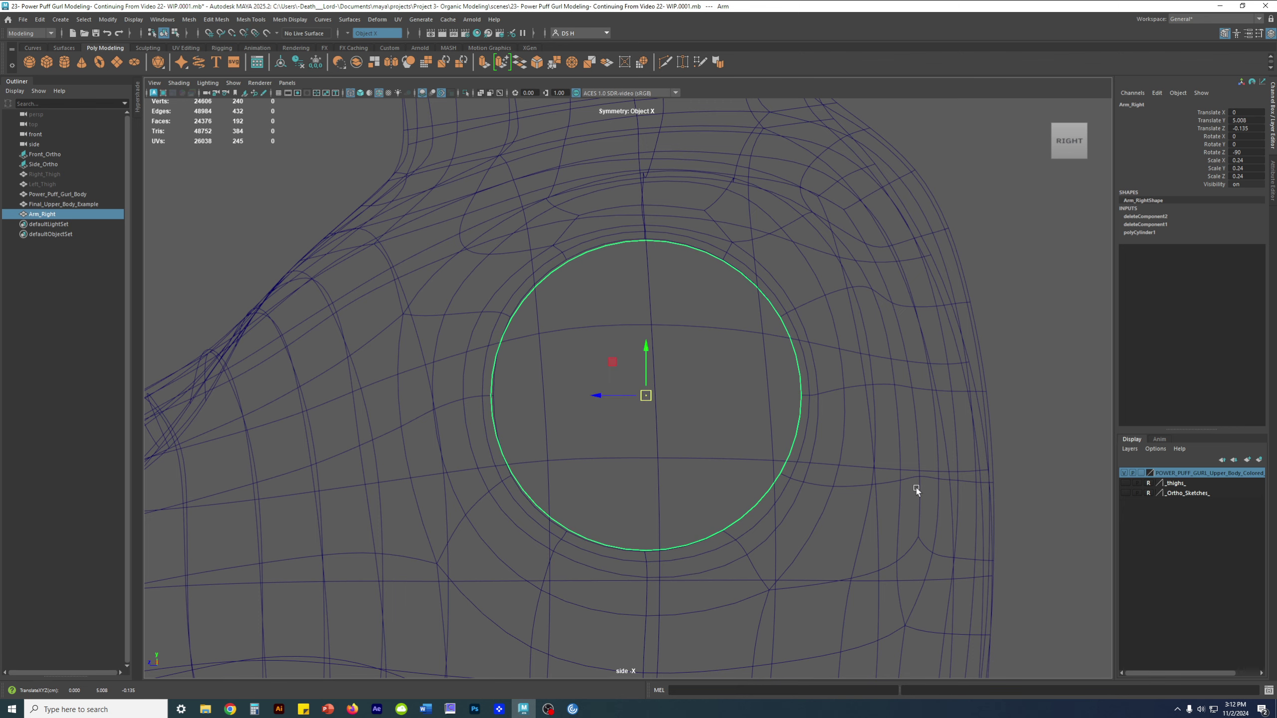
key(space)
key(space)
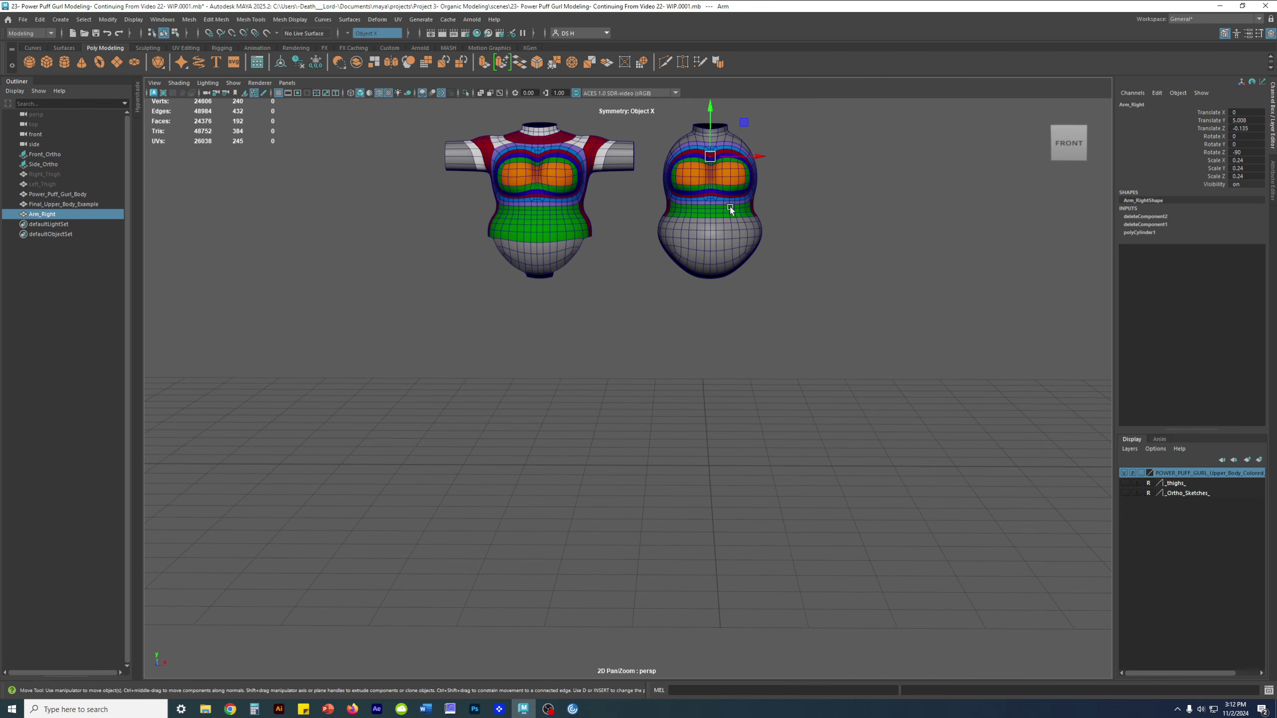
alt+middle_drag(731, 206, 754, 418)
alt+right_drag(754, 417, 930, 393)
alt+drag(930, 393, 935, 453)
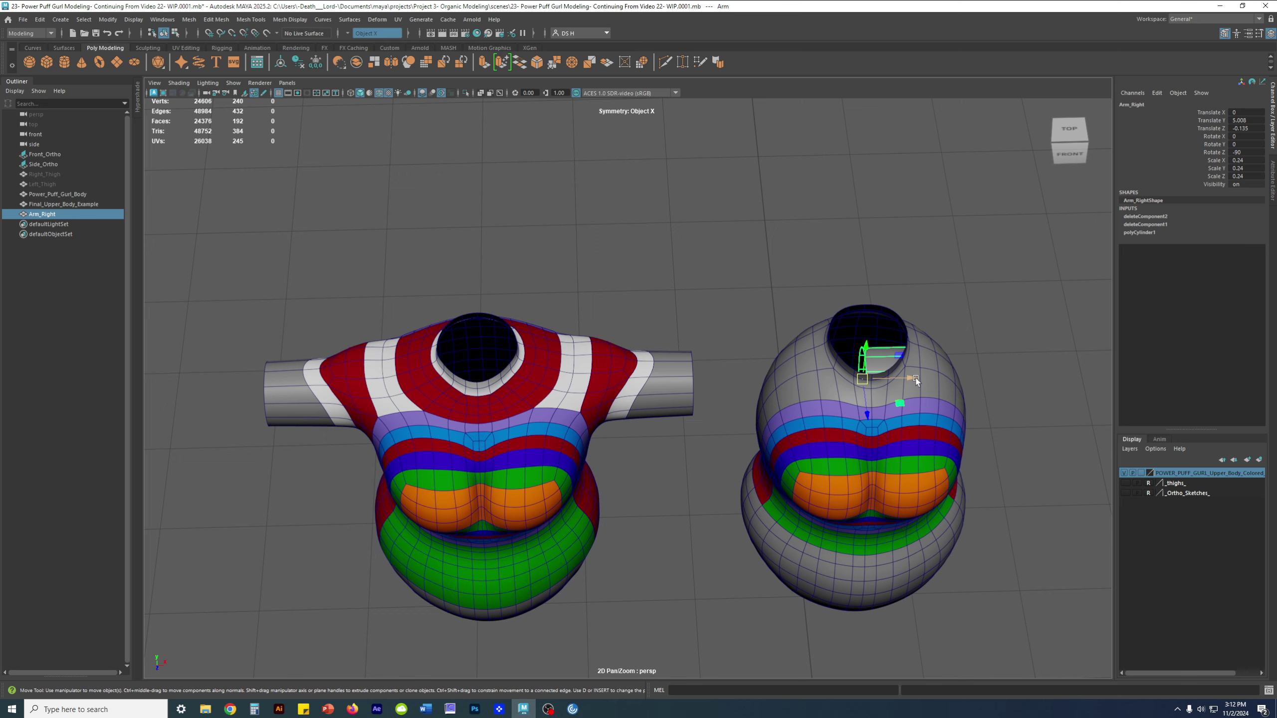
drag(907, 380, 716, 378)
alt+drag(715, 378, 643, 336)
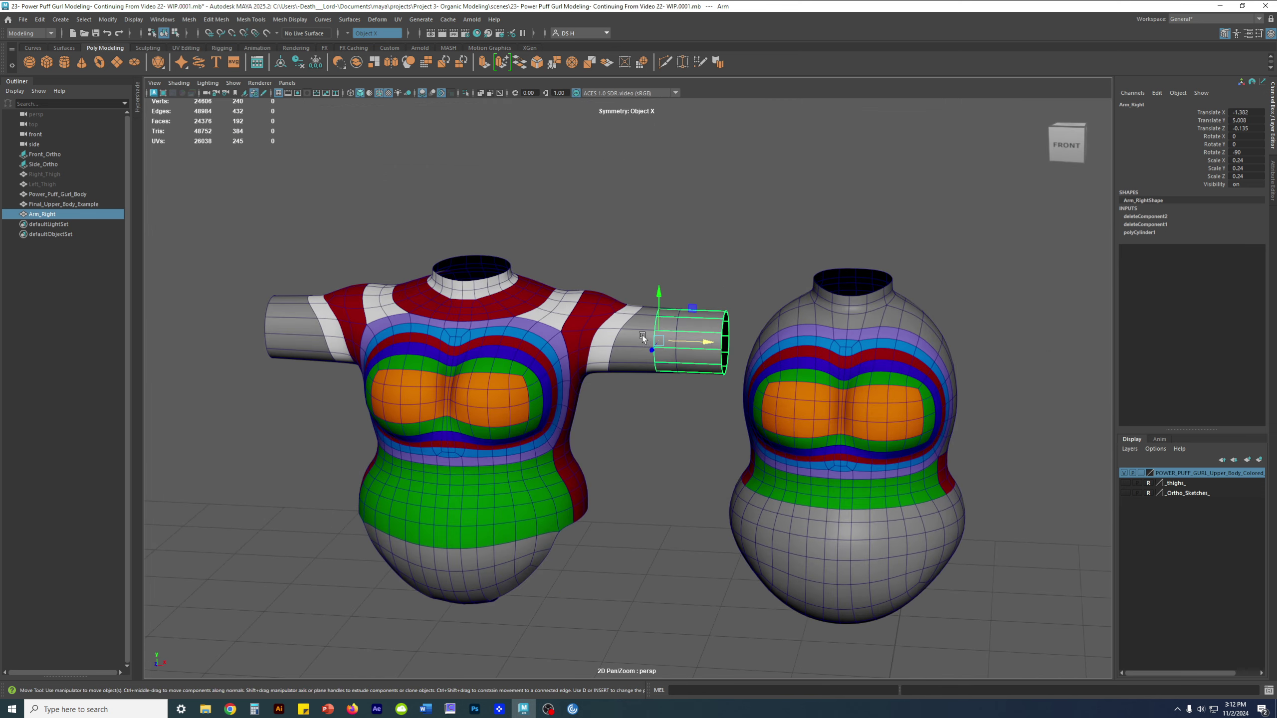
key(f)
alt+right_drag(732, 318, 523, 306)
mouse_move(629, 309)
alt+mouse_down()
mouse_move(570, 335)
mouse_move(625, 346)
mouse_move(627, 319)
alt+mouse_up()
alt+right_drag(626, 318, 578, 327)
key(ctrl+z)
alt+right_drag(645, 367, 503, 342)
alt+middle_drag(719, 364, 513, 348)
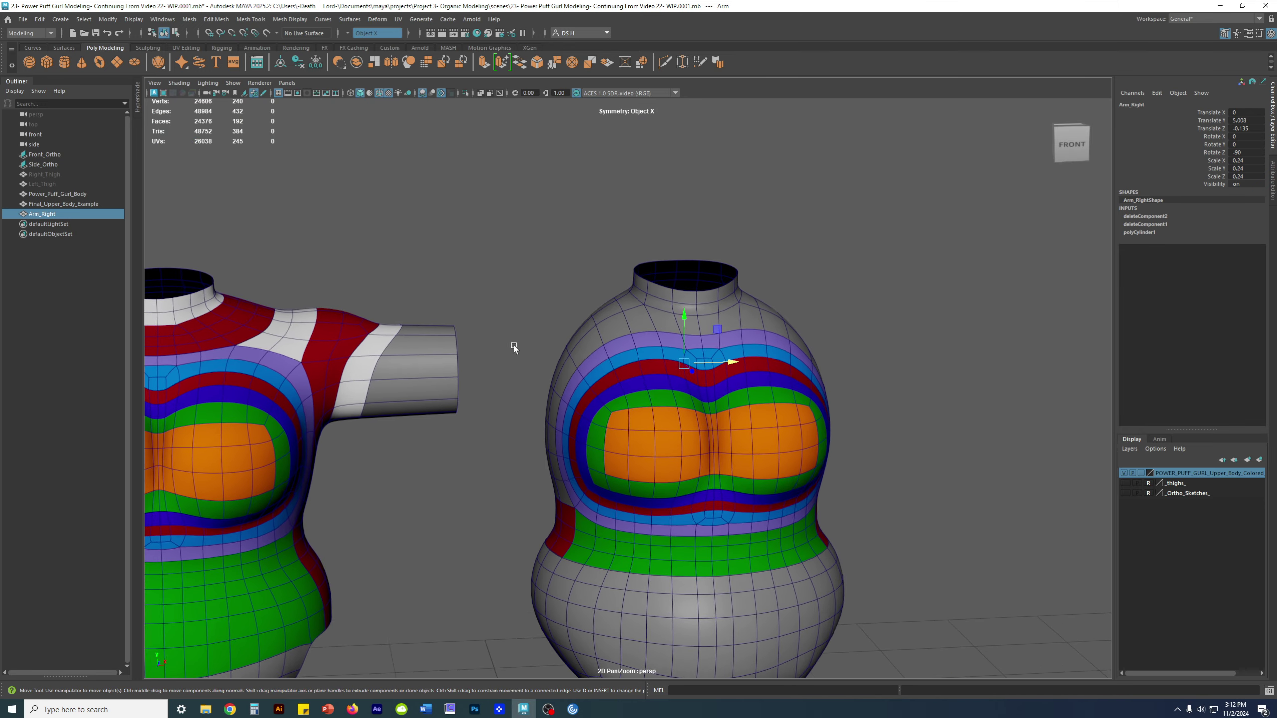
alt+drag(759, 382, 464, 355)
key(ctrl+z)
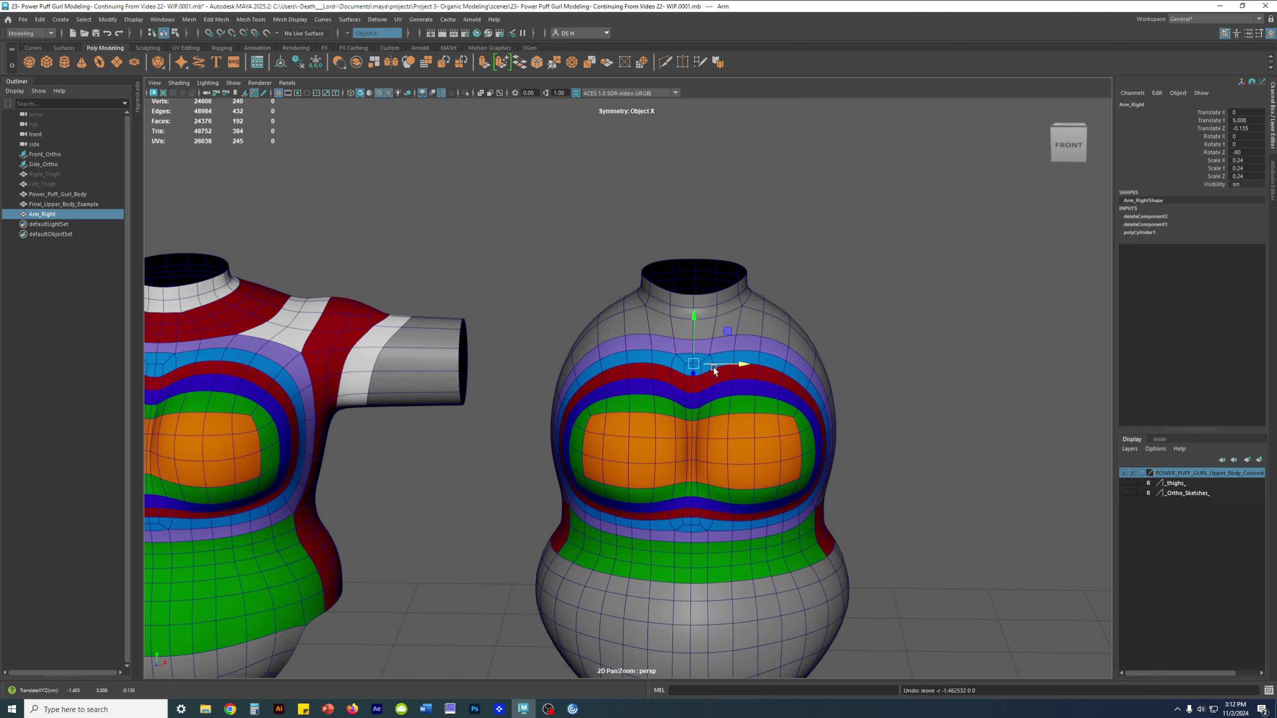
Move Arm_Right outward along X to about 0.597 so it protrudes from the side of Power_Puff_Gurl_Body.
drag(714, 371, 846, 365)
alt+drag(955, 489, 858, 456)
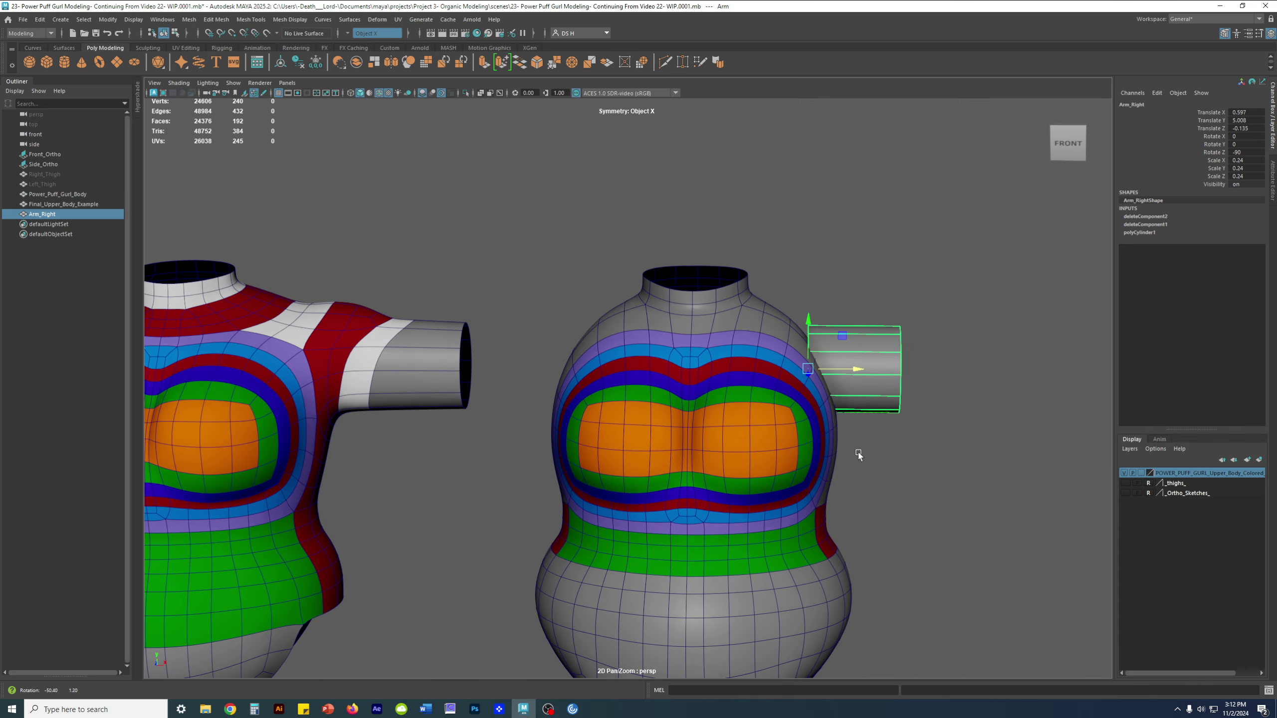
key(bracketleft)
key(bracketleft)
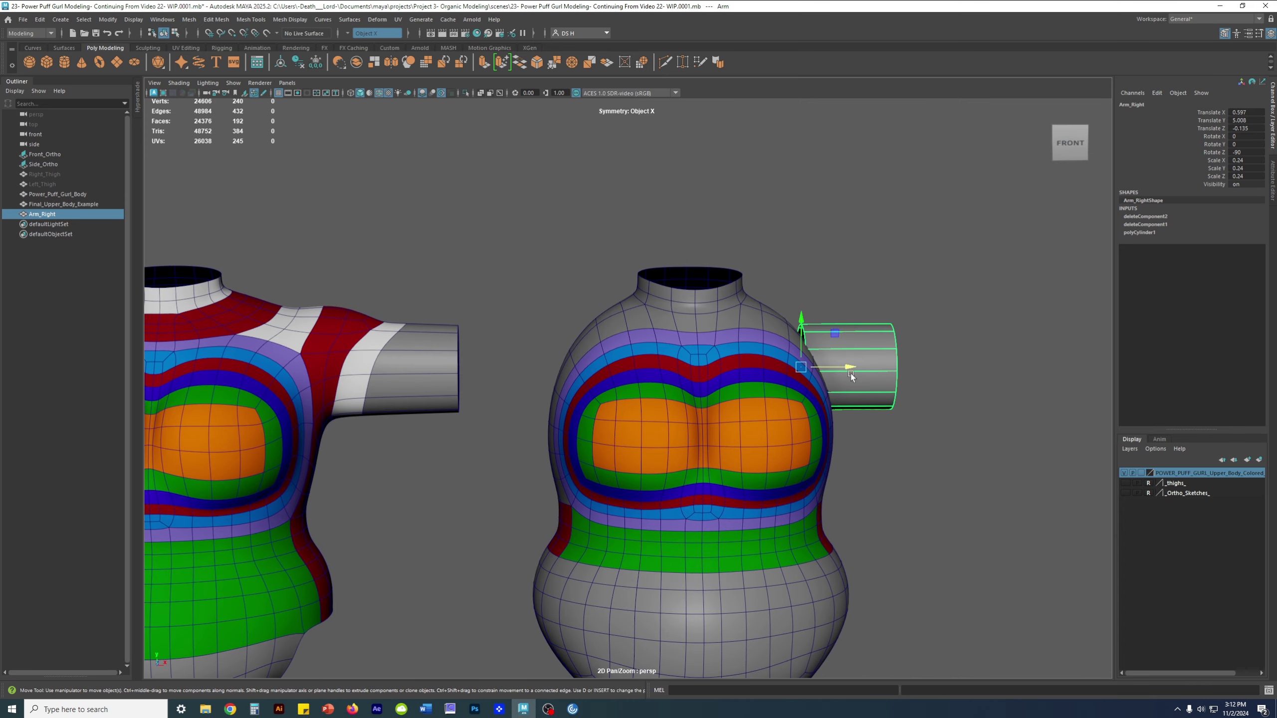
In the front view, set the Translate X of Final_Upper_Body_Example to 0 so it overlaps Power_Puff_Gurl_Body.
key(space)
key(space)
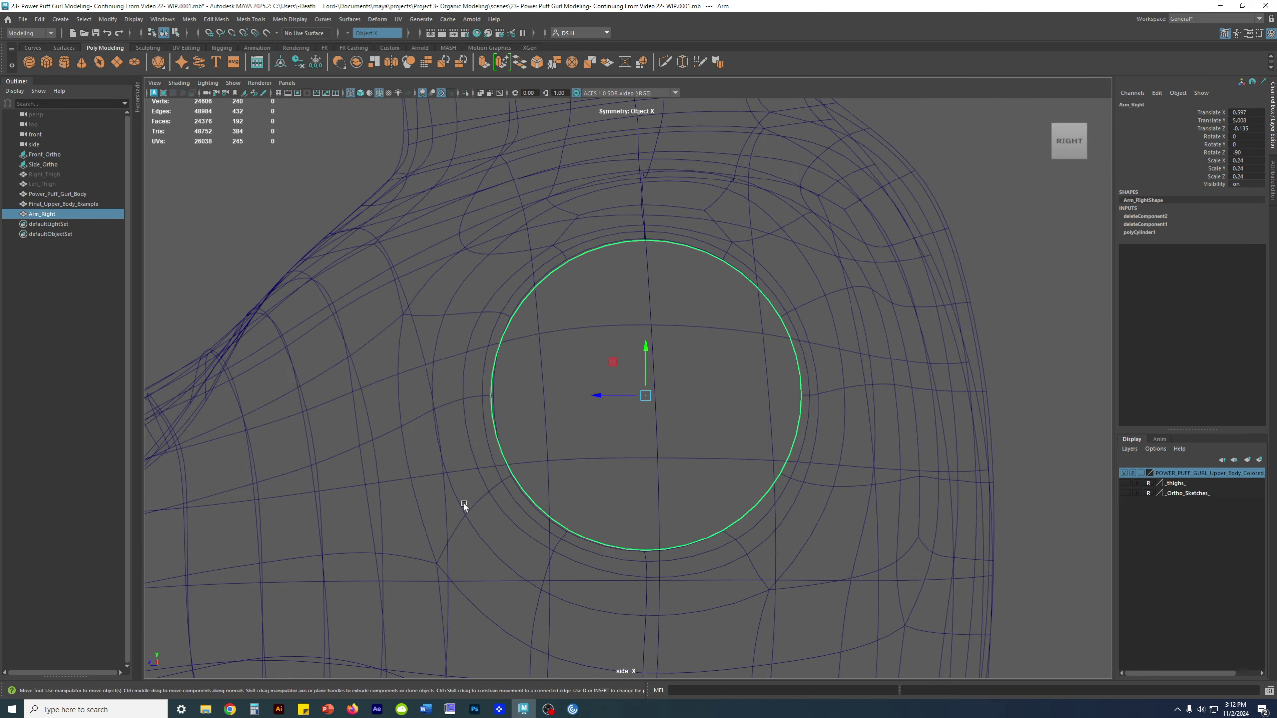
key(space)
key(space)
alt+middle_drag(452, 402, 685, 342)
scroll(785, 375, down, 7)
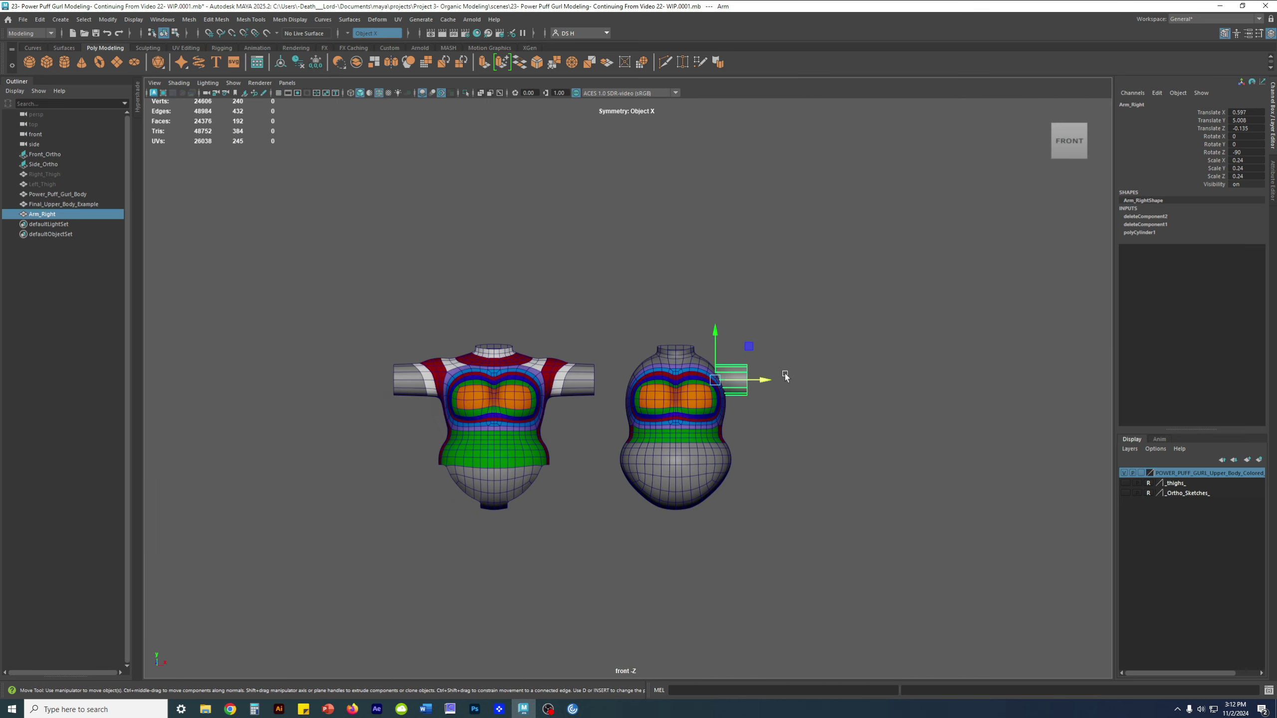
scroll(784, 376, up, 5)
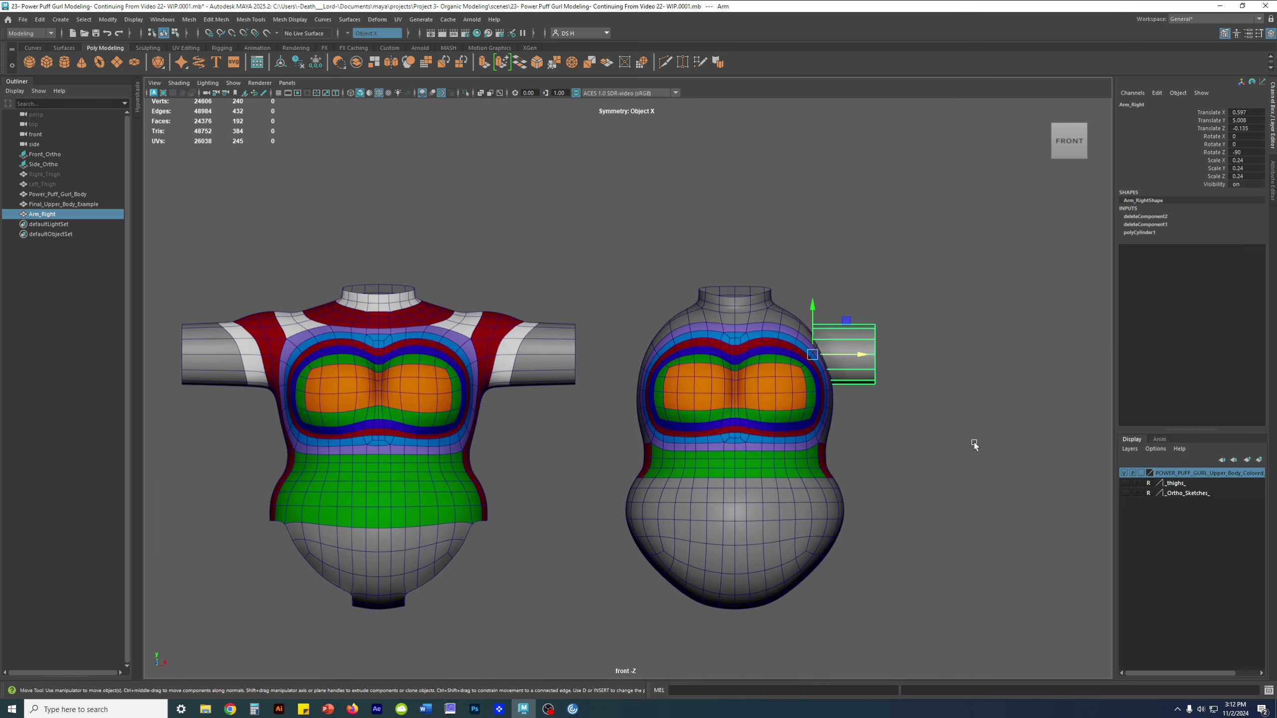
click(401, 355)
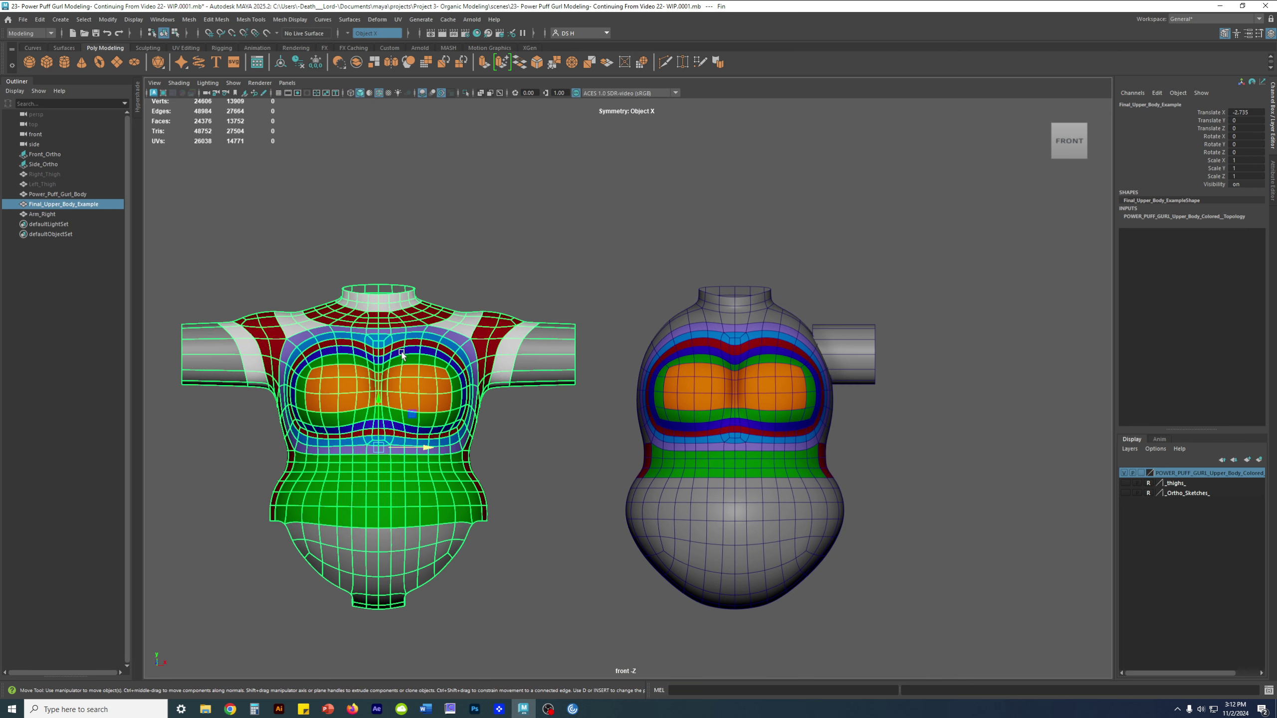
click(1248, 112)
text(0)
key(Return)
Enable X-Ray shading in the front view around the overlapping shoulder and arm.
scroll(888, 391, up, 8)
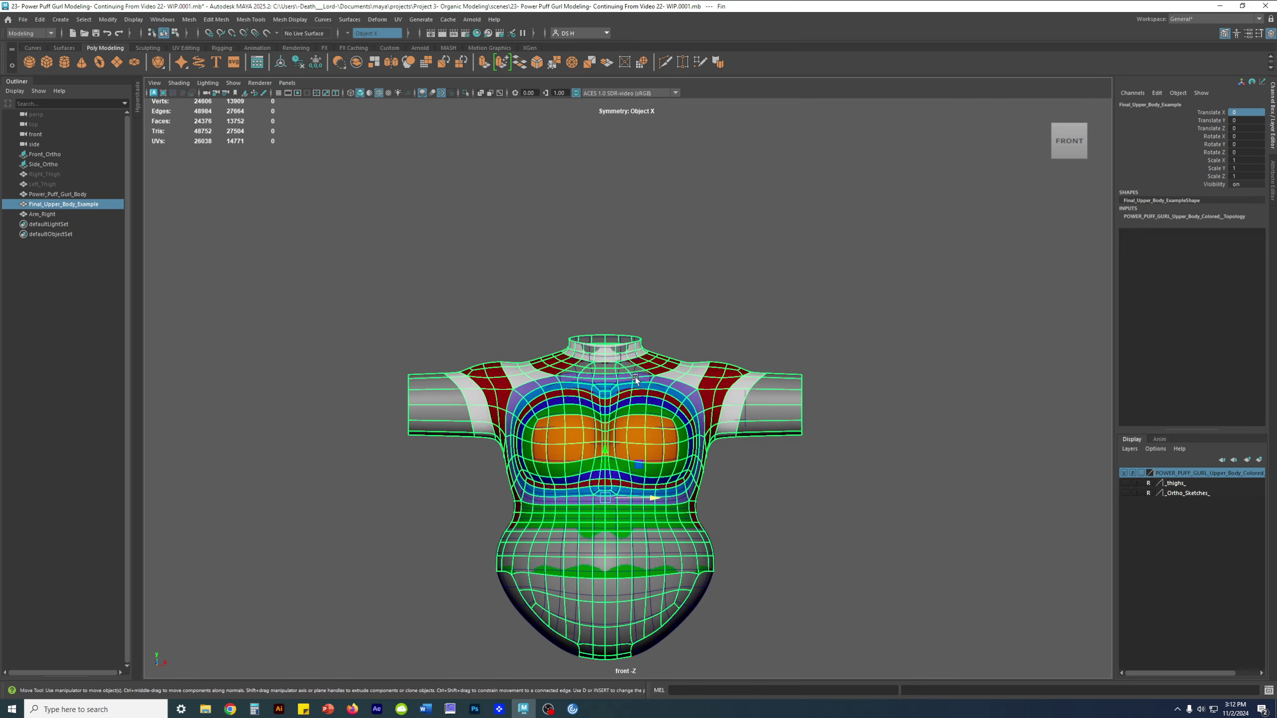
scroll(910, 475, down, 5)
scroll(844, 457, up, 1)
scroll(844, 456, up, 2)
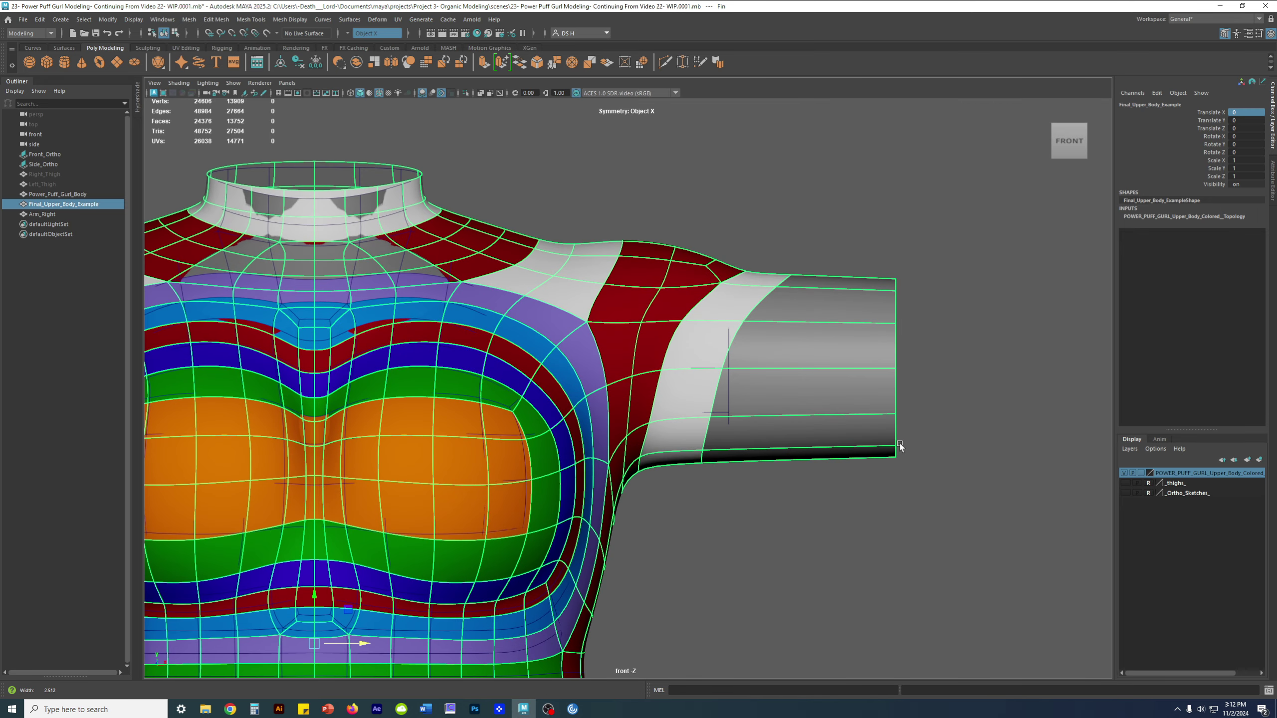
click(480, 93)
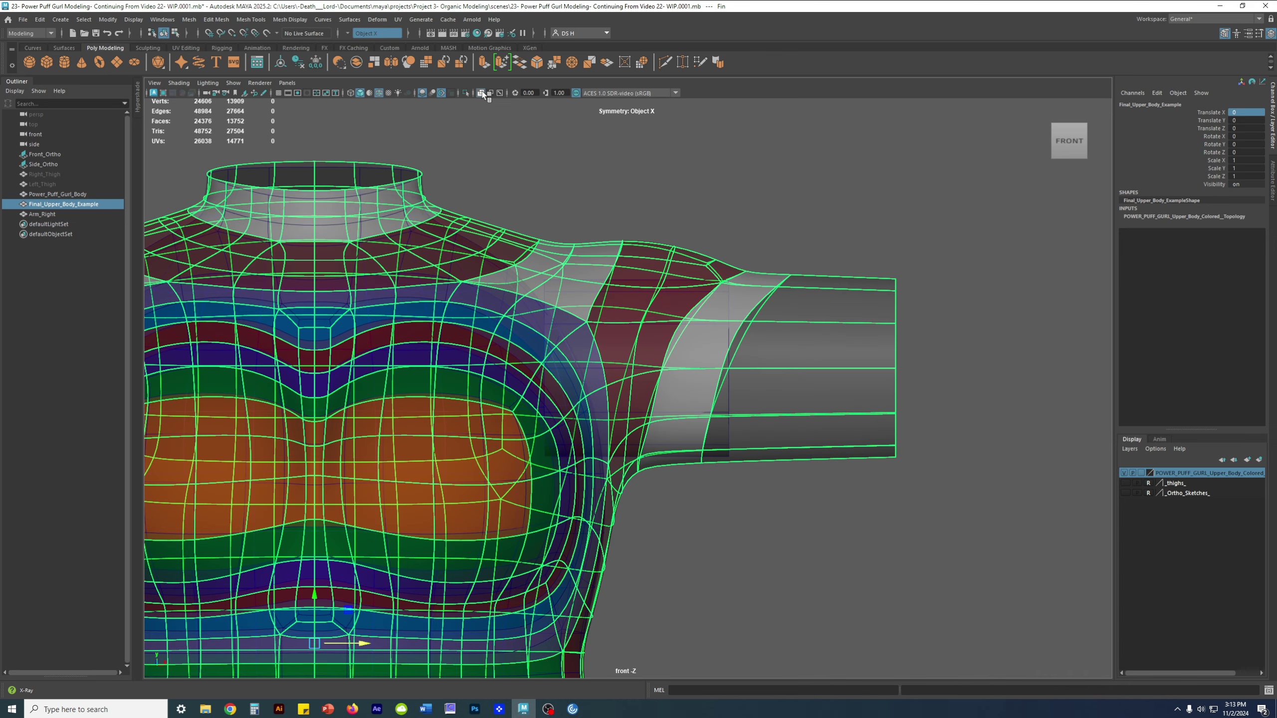
alt+right_drag(662, 475, 985, 537)
alt+middle_drag(750, 412, 708, 455)
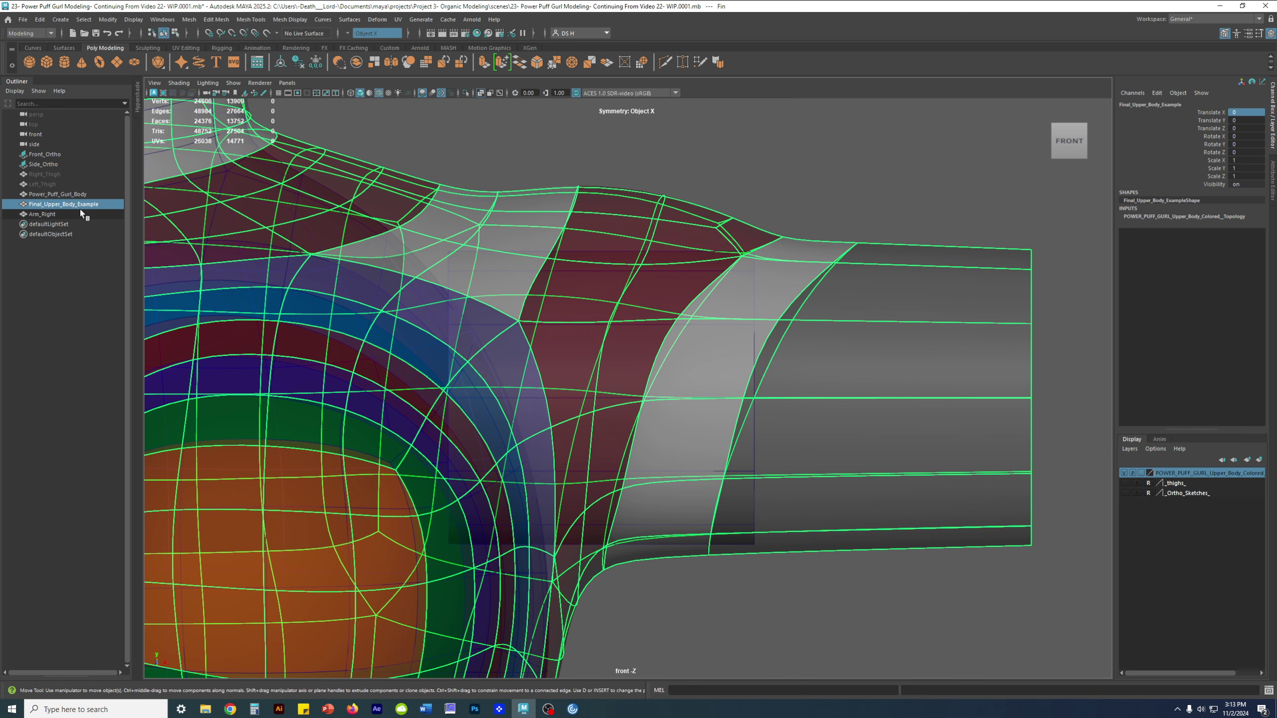
Compare the shoulders of Power_Puff_Gurl_Body and Final_Upper_Body_Example, and hide the example's POWER_PUFF_GURL_Upper_Body_Colored layer.
click(71, 194)
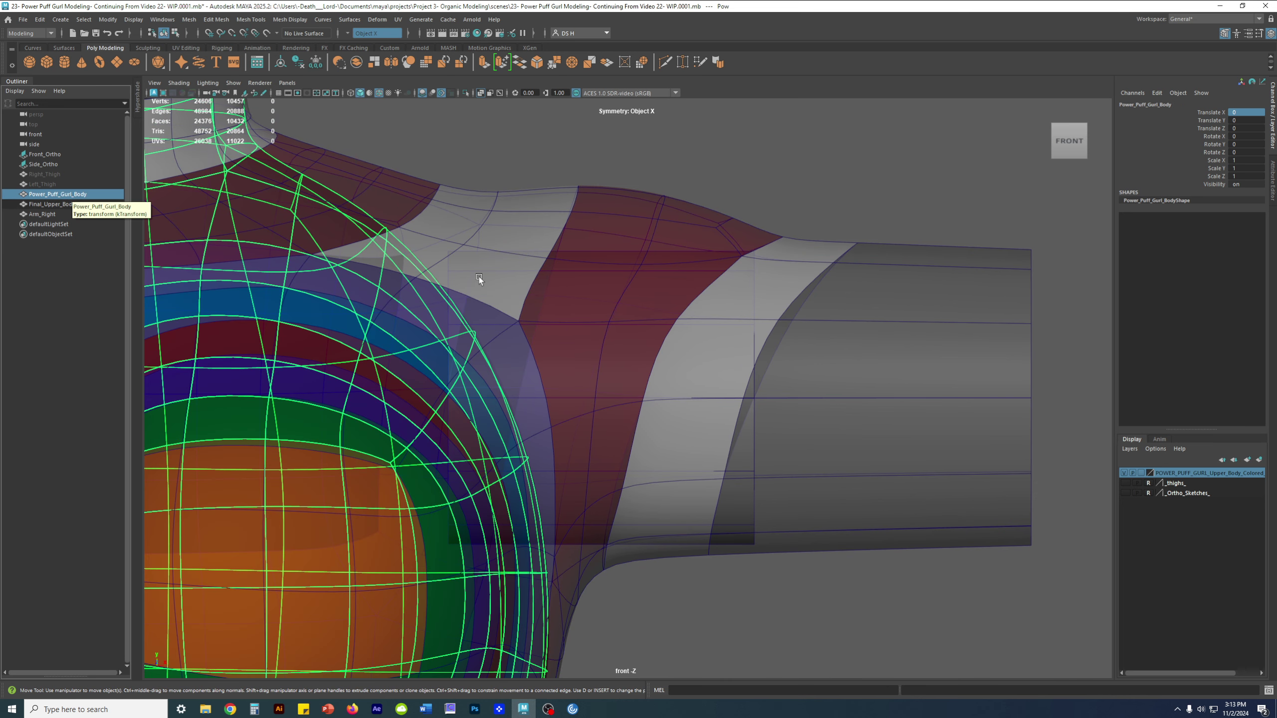
click(71, 204)
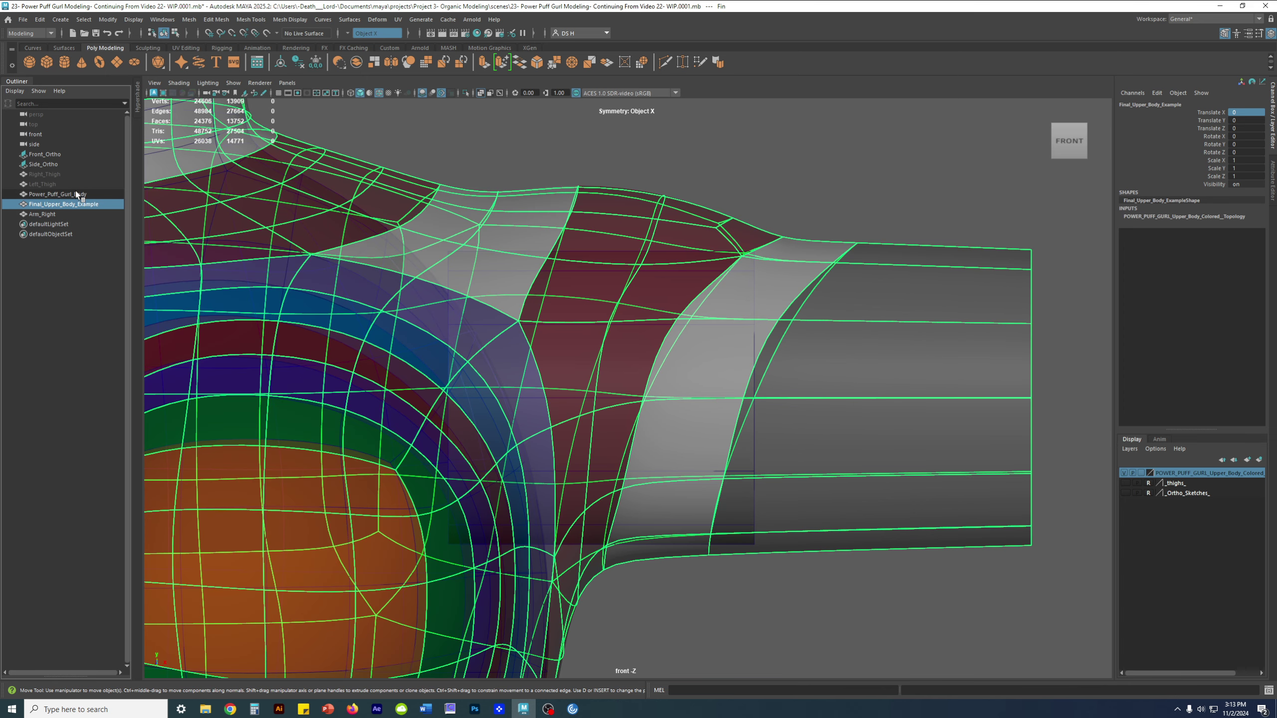
click(76, 193)
click(76, 202)
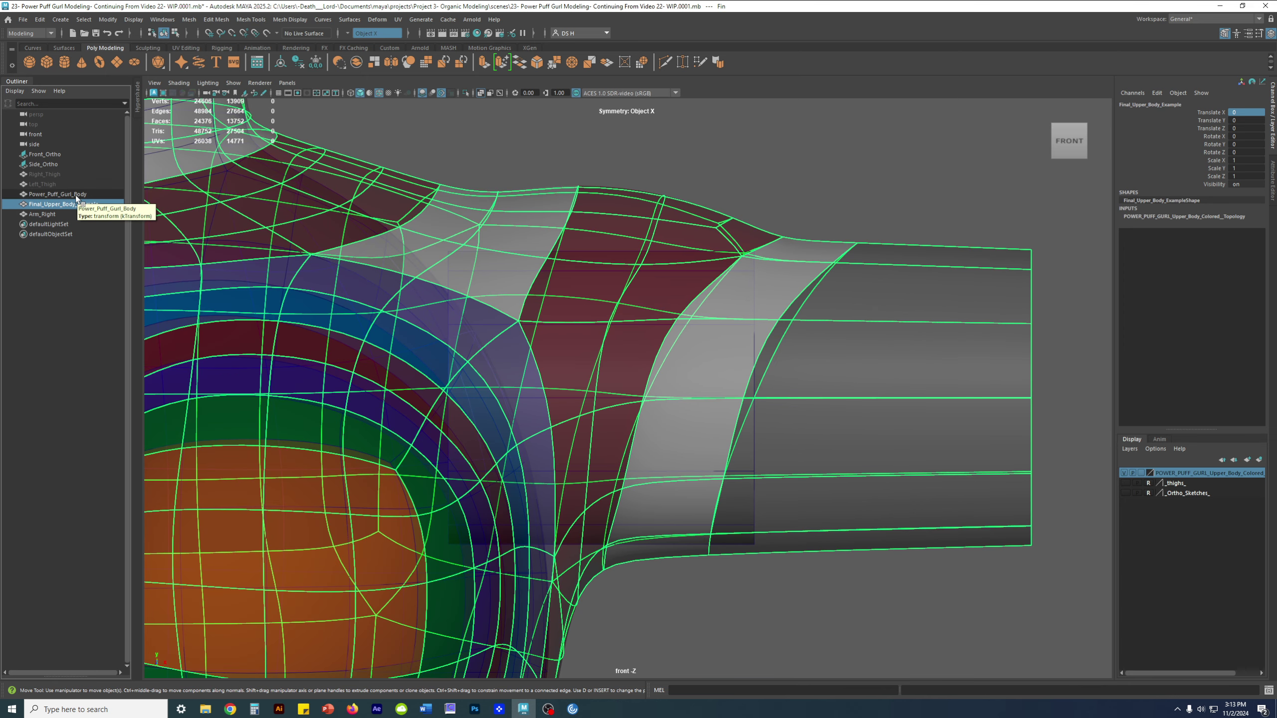
click(78, 194)
alt+middle_drag(636, 385, 787, 417)
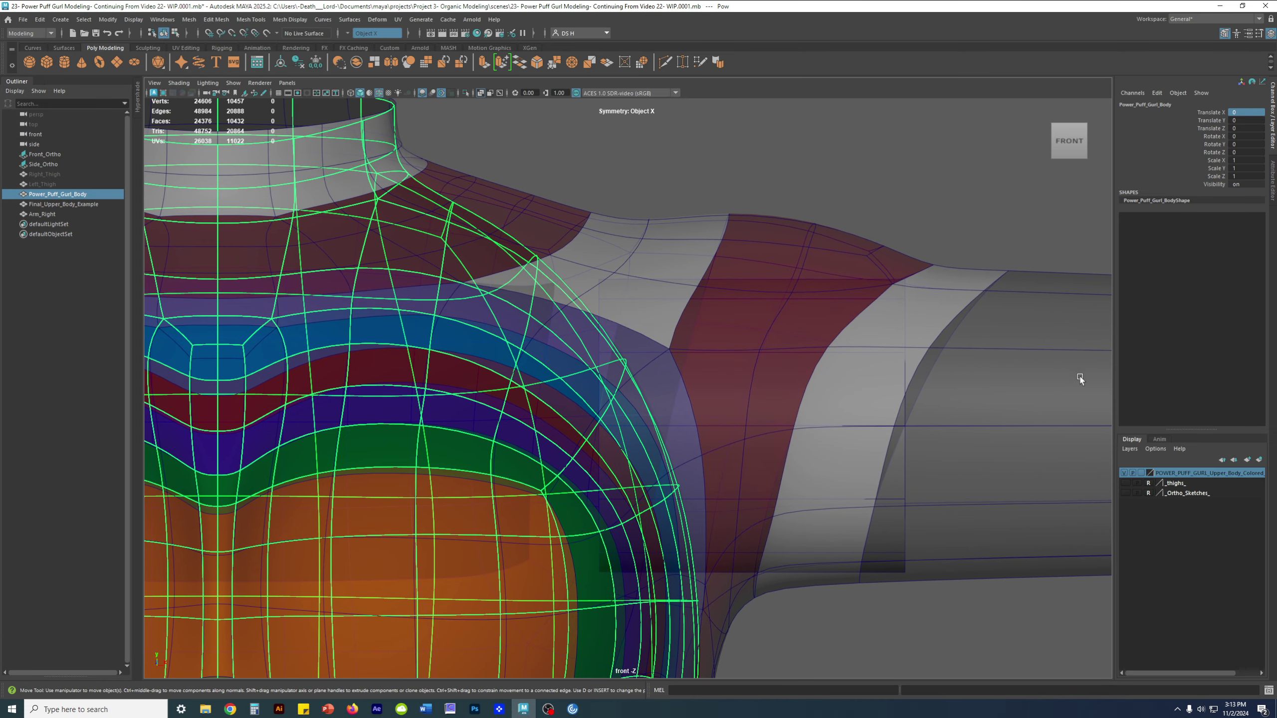
click(1125, 473)
click(1061, 464)
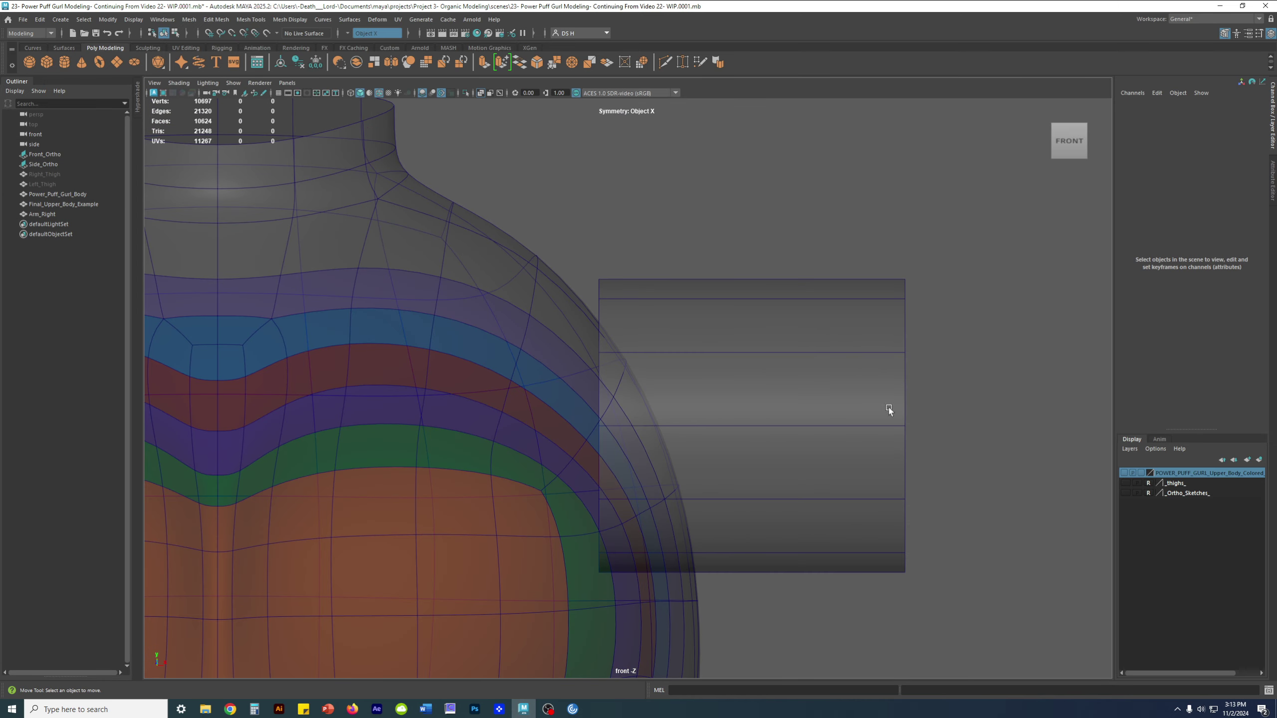
In the perspective view, move Arm_Right inward along X to about 0.47 so its inner end sits inside the body.
click(883, 376)
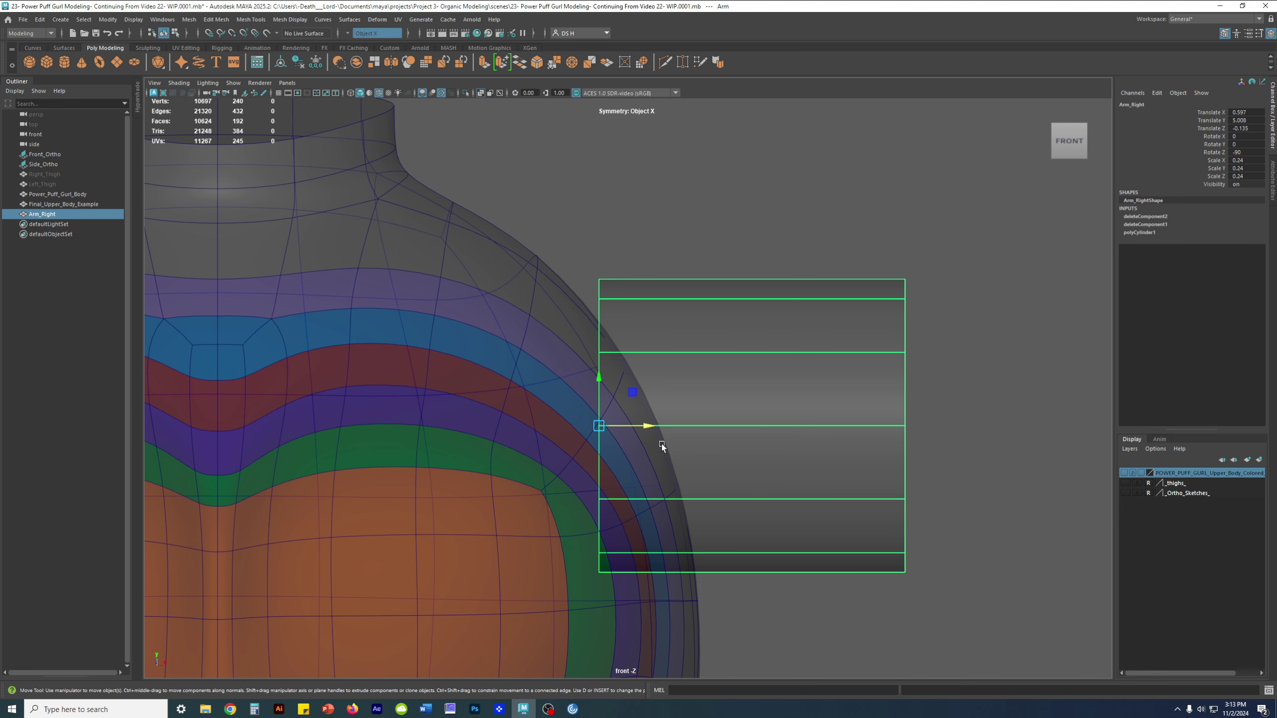
scroll(730, 385, down, 8)
alt+middle_drag(730, 385, 776, 313)
key(space)
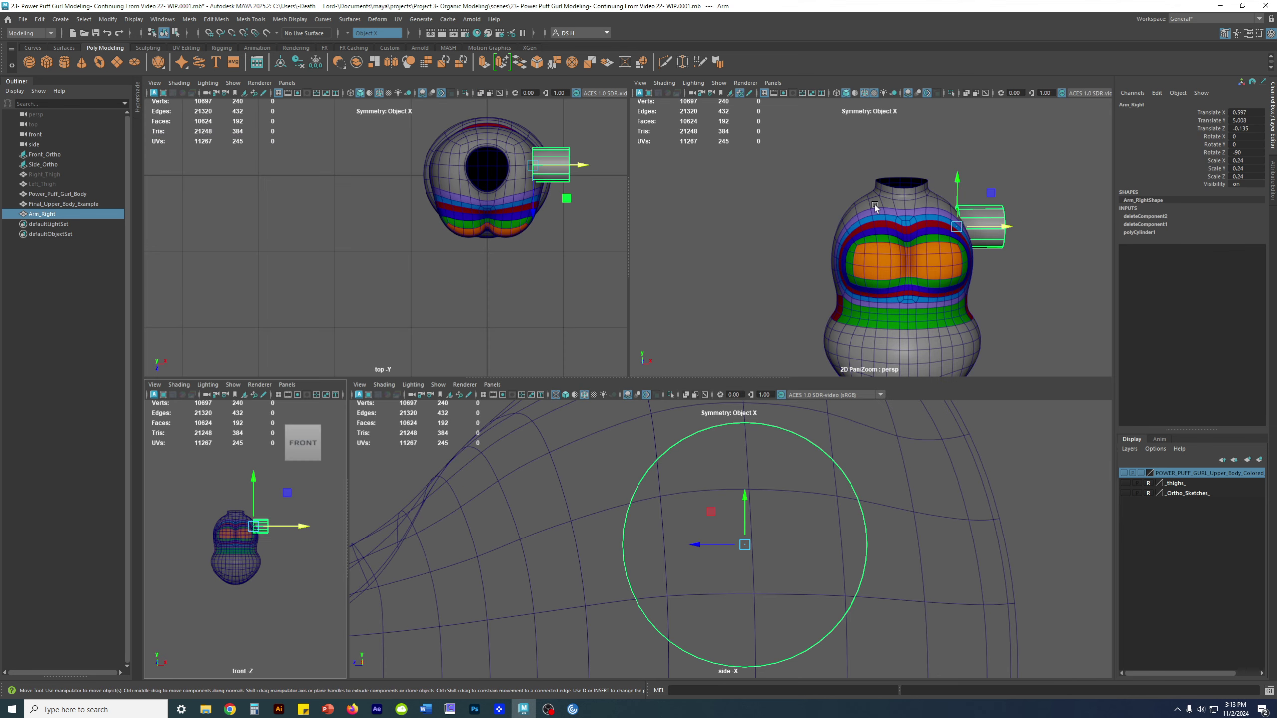
key(space)
alt+drag(749, 392, 719, 441)
click(940, 430)
alt+drag(928, 441, 678, 410)
click(360, 355)
alt+middle_drag(391, 347, 565, 367)
scroll(565, 367, up, 3)
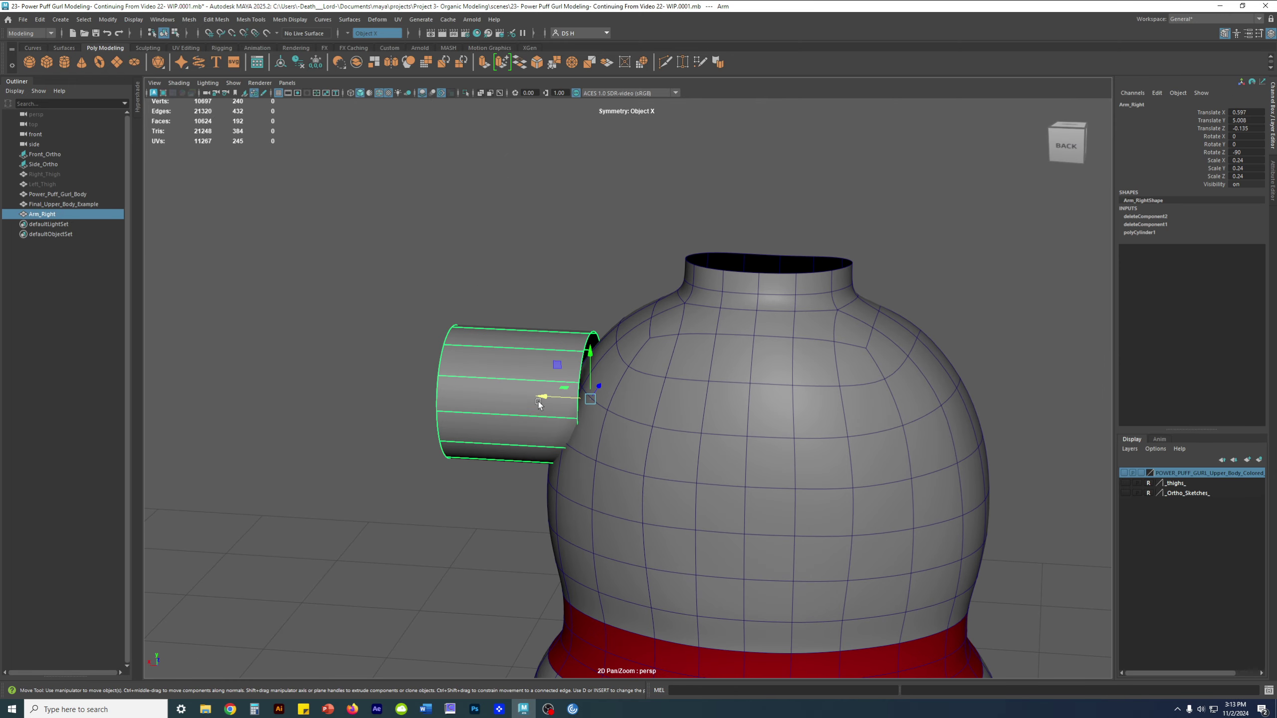
drag(538, 401, 580, 396)
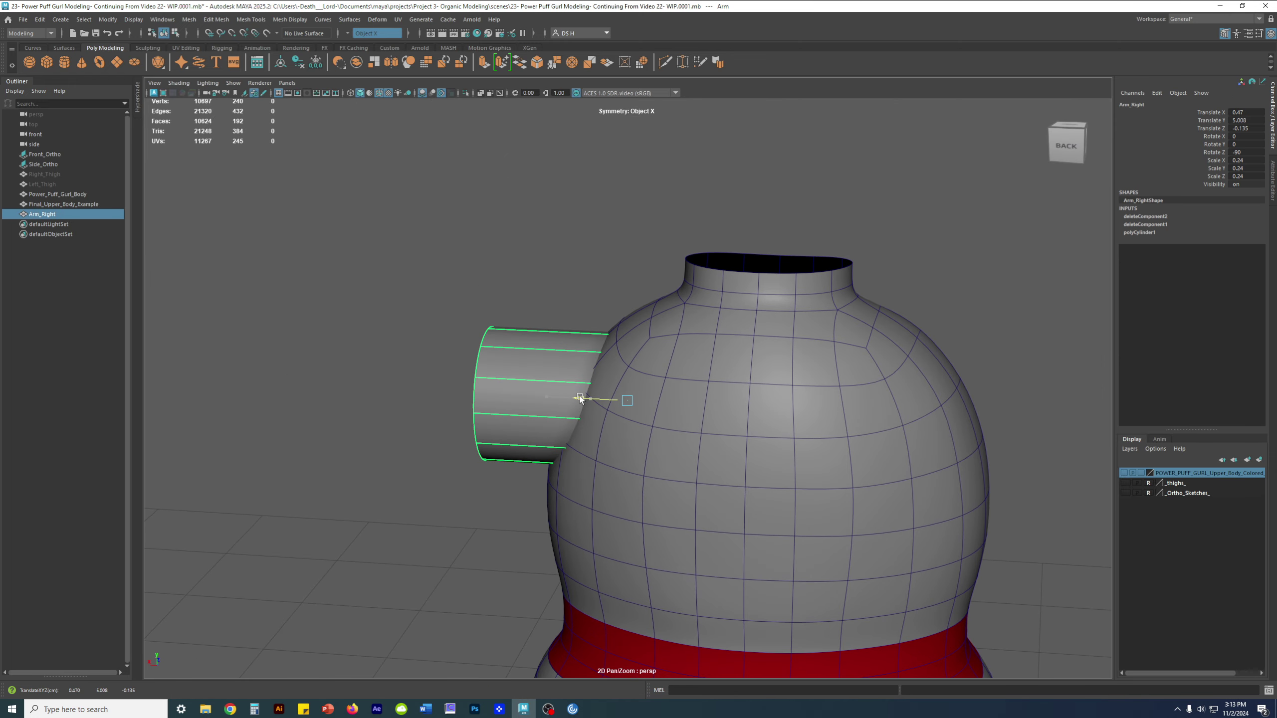
Turn off smooth mesh preview on Power_Puff_Gurl_Body and Arm_Right, and clear the selection.
click(913, 383)
alt+drag(638, 430, 894, 465)
key(1)
click(747, 361)
key(1)
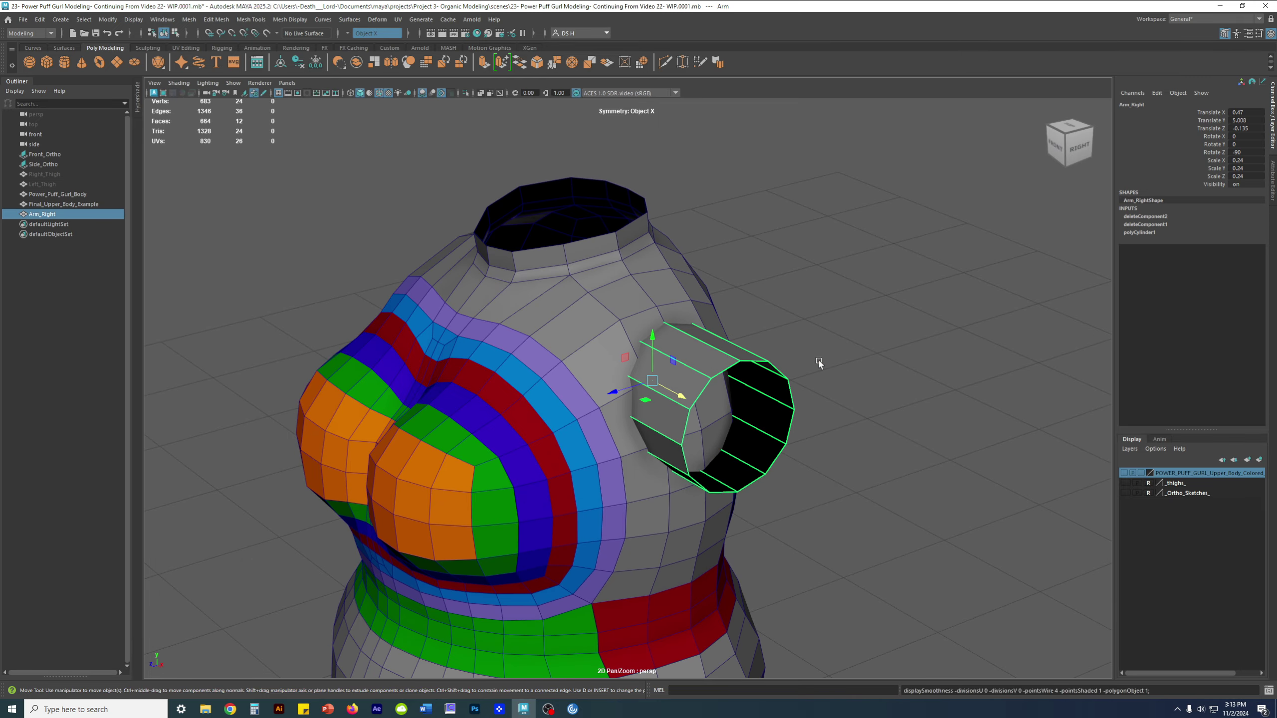
click(818, 360)
Show the _Ortho_Sketches_ layer and check the arm cylinder against the sketched arm circle in the side view.
alt+drag(847, 362, 836, 343)
alt+right_drag(836, 344, 1030, 405)
alt+drag(714, 350, 797, 337)
key(space)
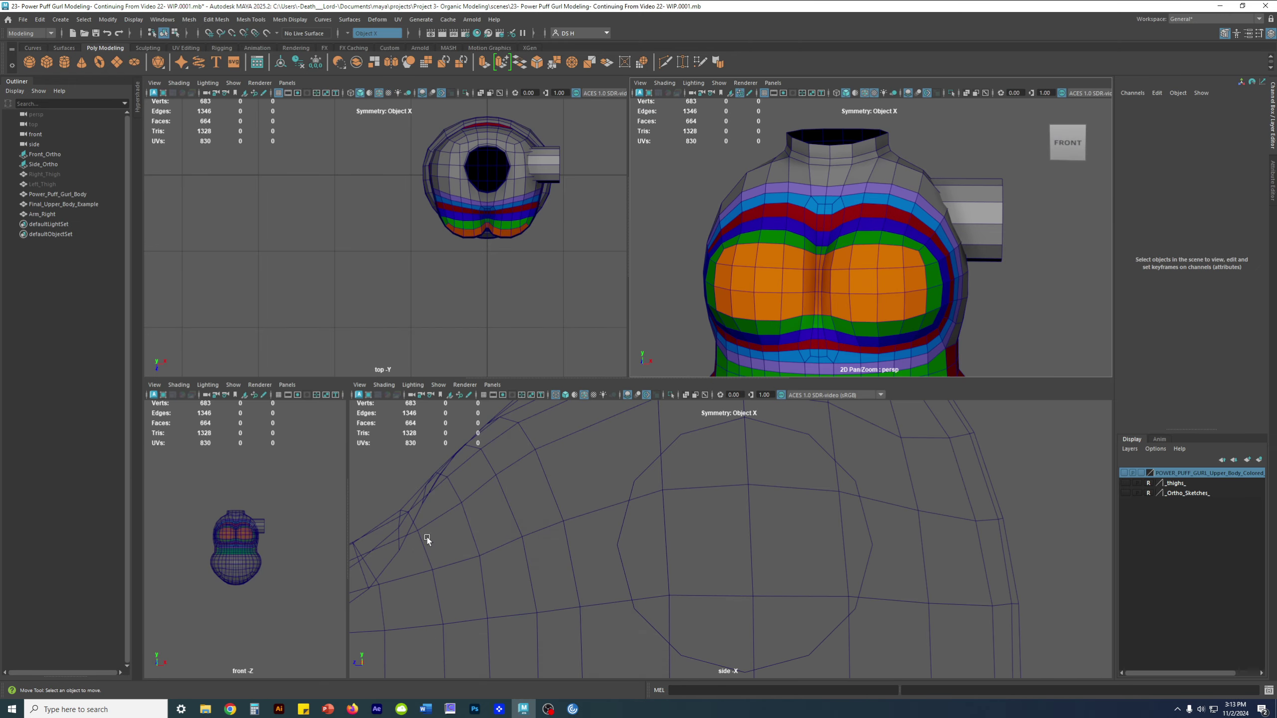
click(1125, 493)
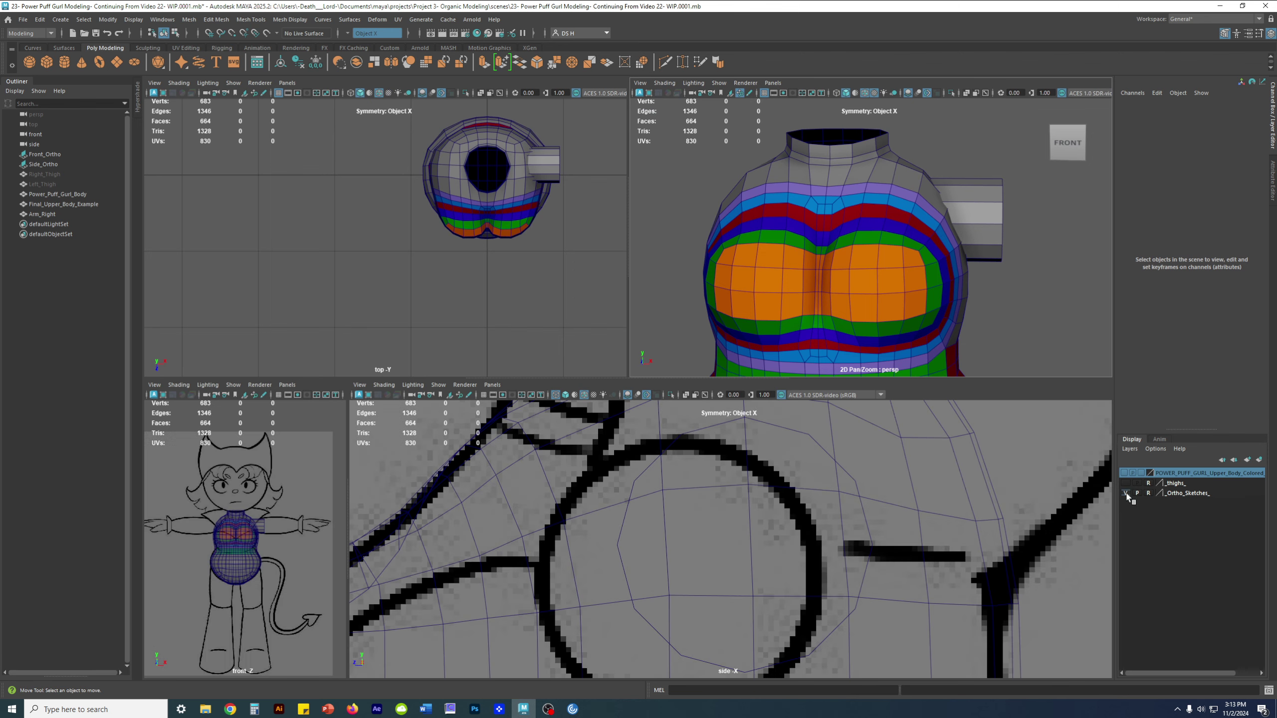
scroll(905, 500, down, 5)
scroll(681, 480, up, 3)
key(space)
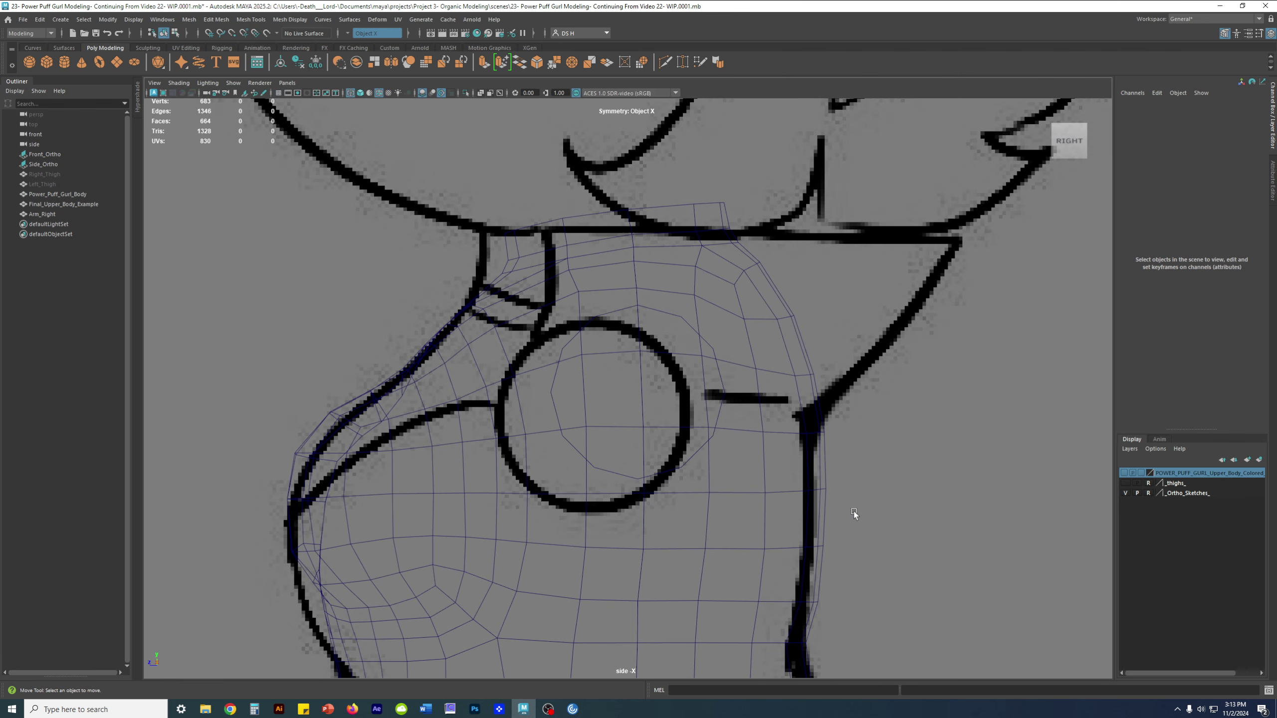
scroll(846, 431, down, 8)
alt+middle_drag(749, 396, 750, 396)
scroll(749, 396, up, 6)
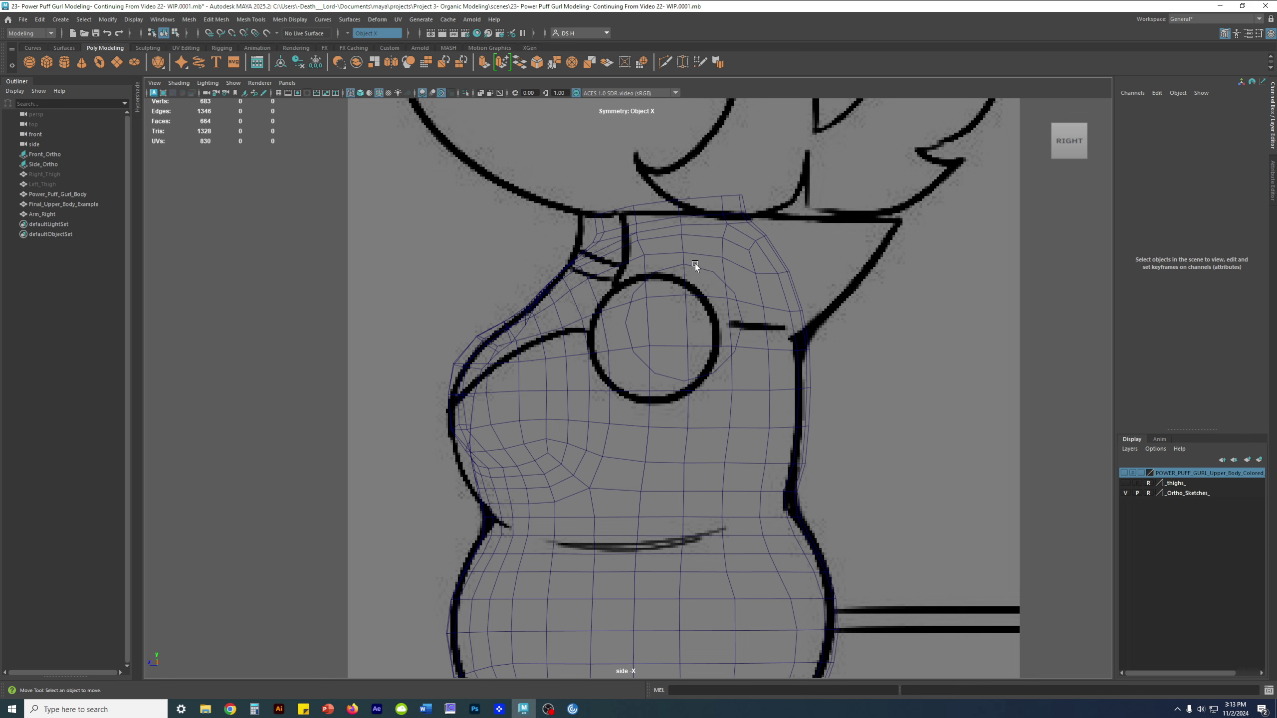
Preview Arm_Right smoothed and try moving it onto the sketched arm circle in the side view, then undo the move.
click(724, 363)
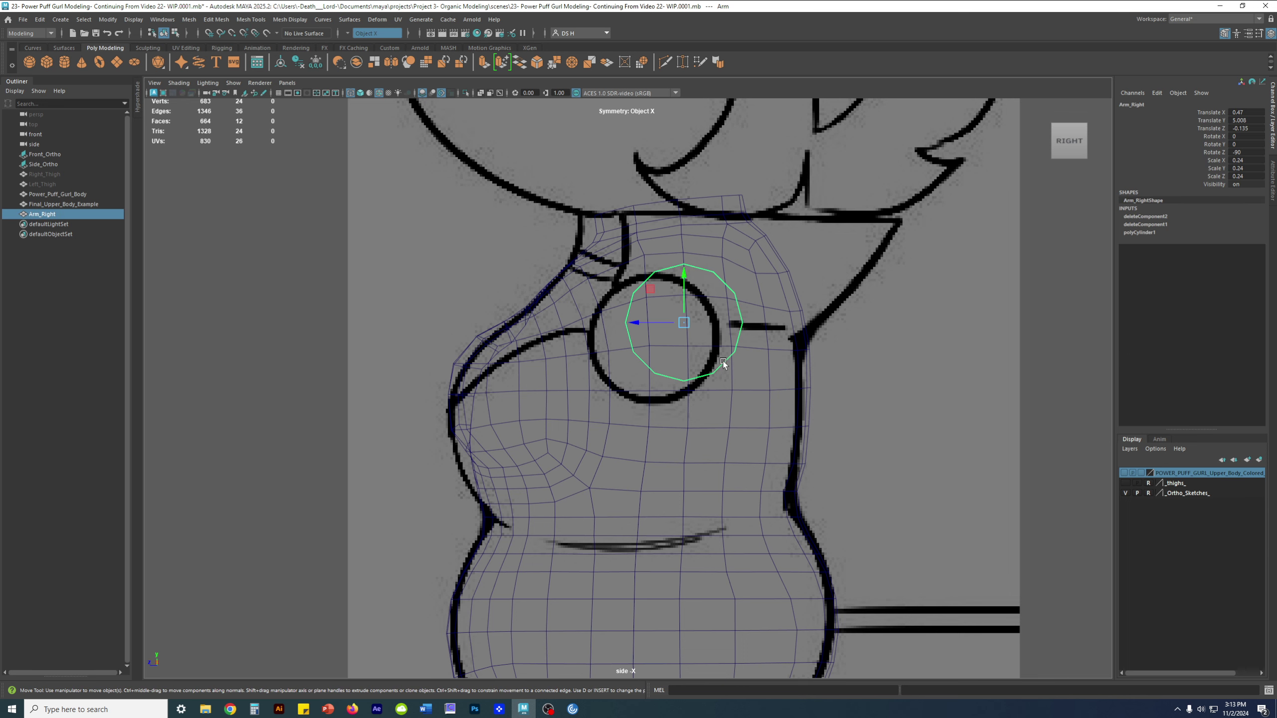
key(3)
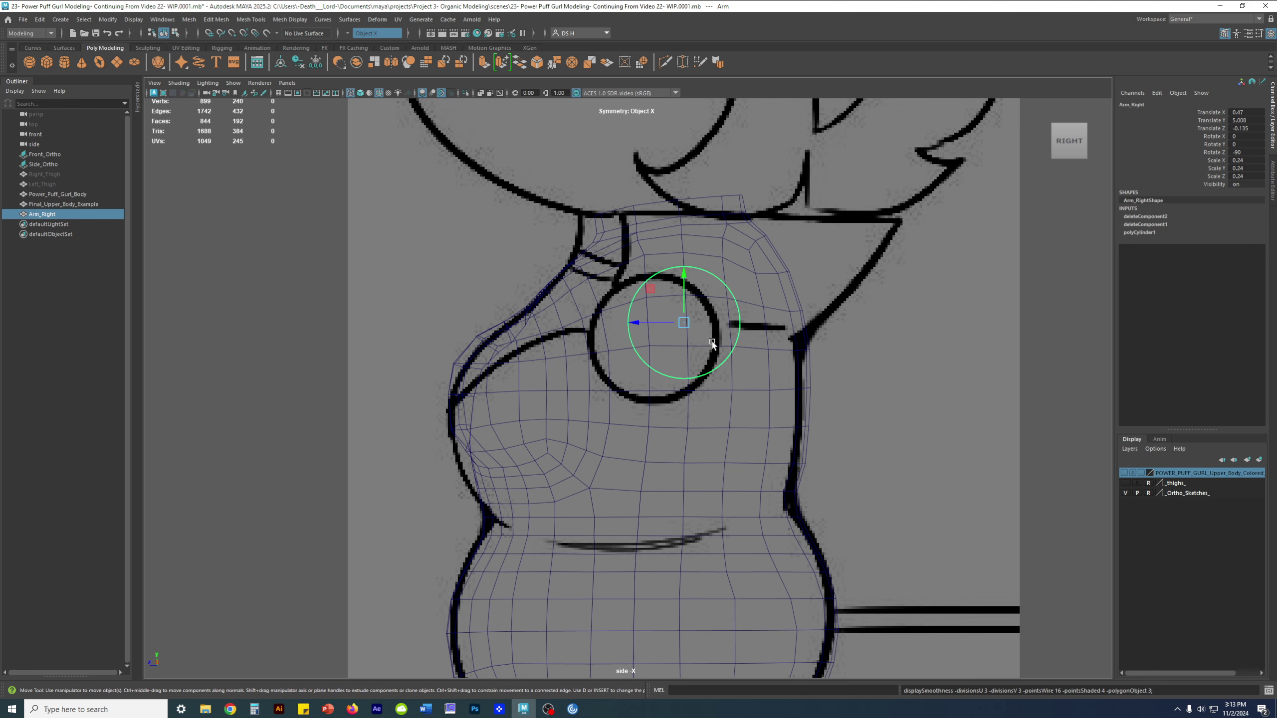
alt+right_drag(712, 346, 918, 330)
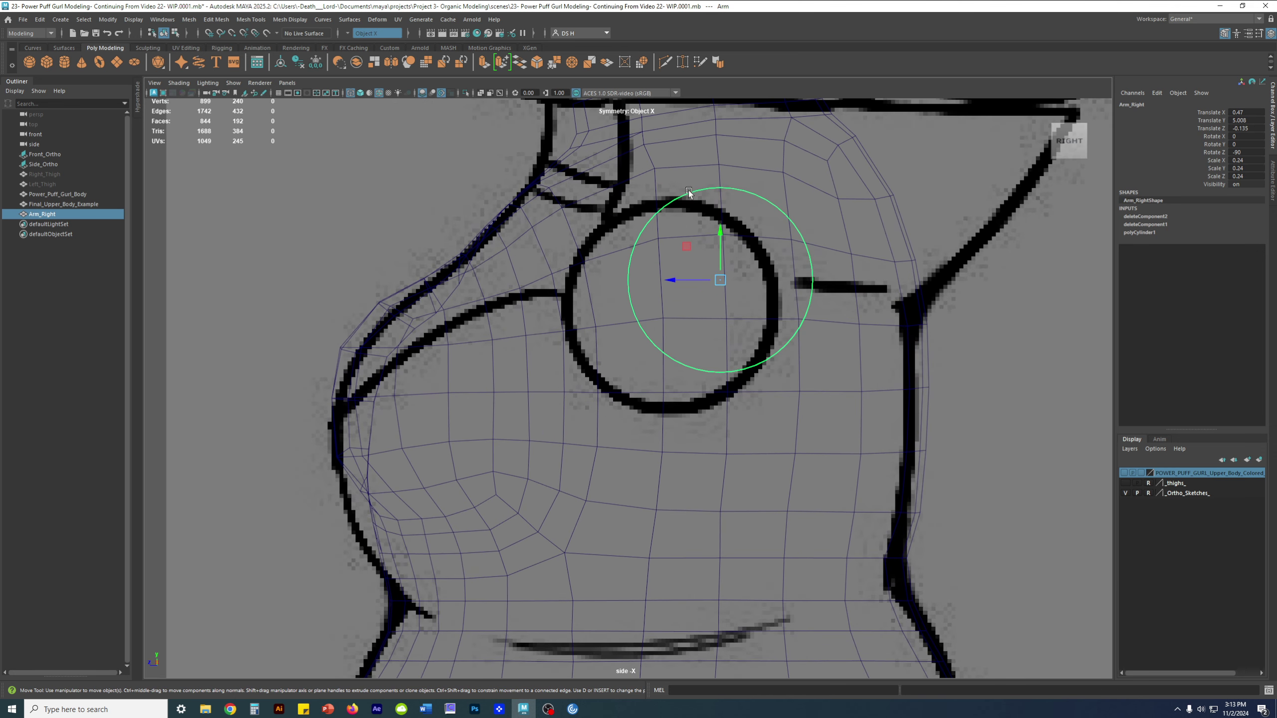
drag(724, 279, 666, 306)
key(ctrl+z)
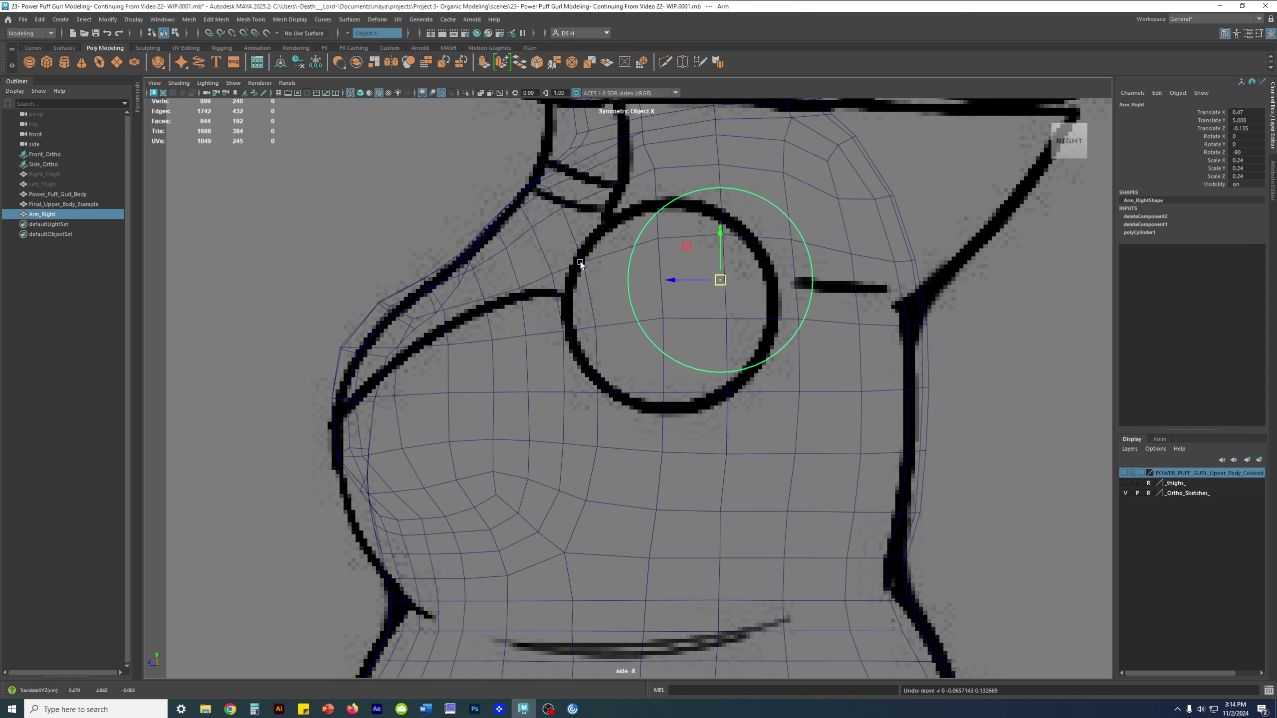
Turn on smooth mesh preview for Power_Puff_Gurl_Body and check Arm_Right's placement on the shoulder from the side in the perspective view.
key(space)
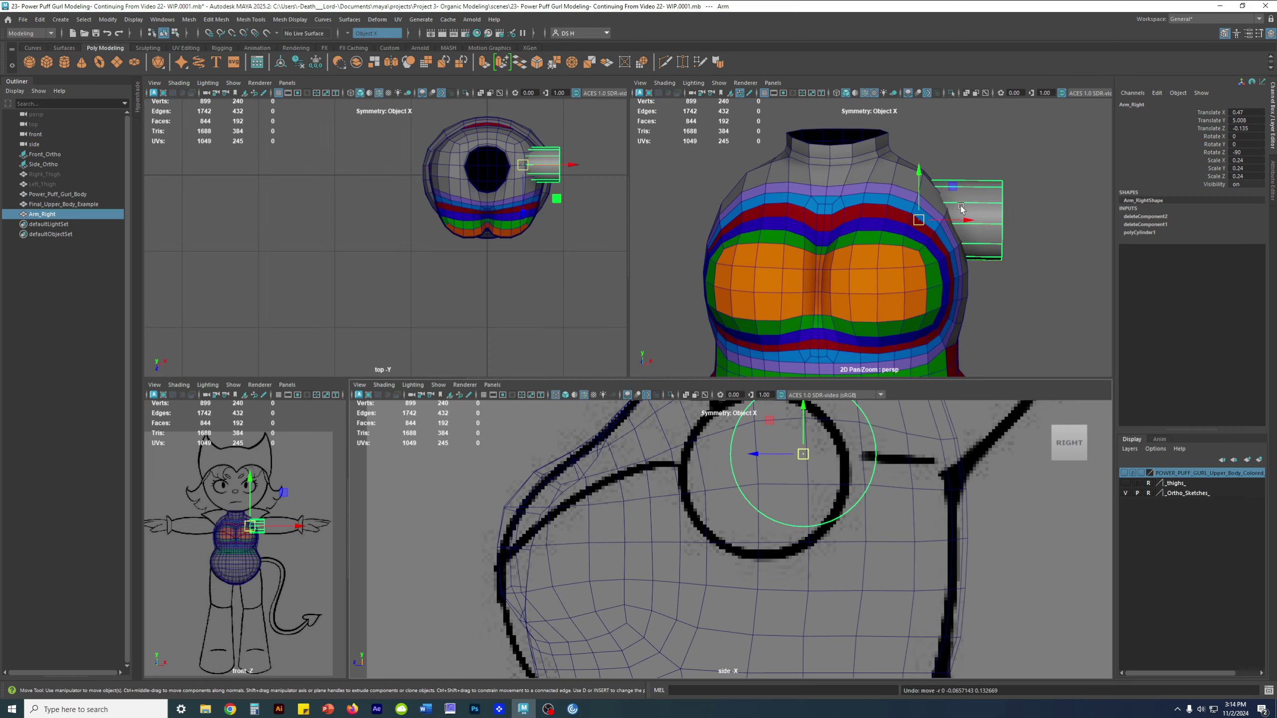
alt+drag(961, 208, 861, 292)
key(space)
alt+drag(962, 357, 715, 397)
click(881, 408)
click(685, 435)
click(907, 439)
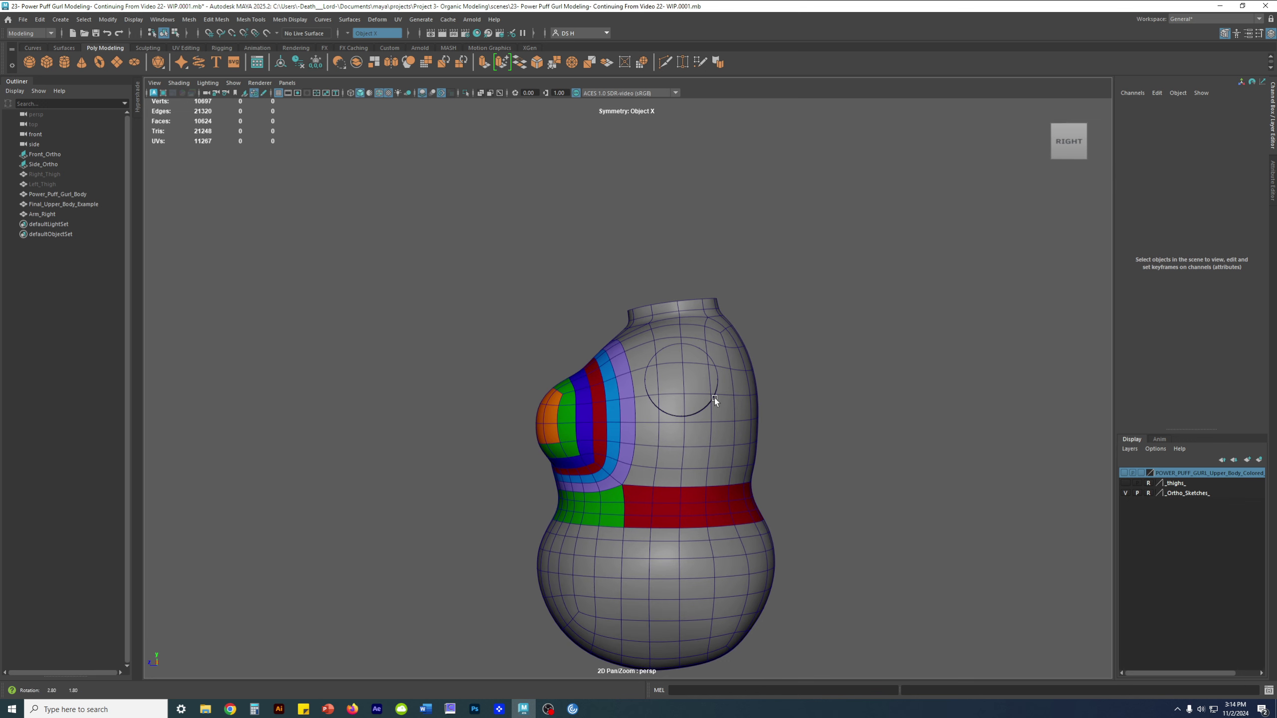
click(714, 397)
alt+right_drag(712, 377, 611, 401)
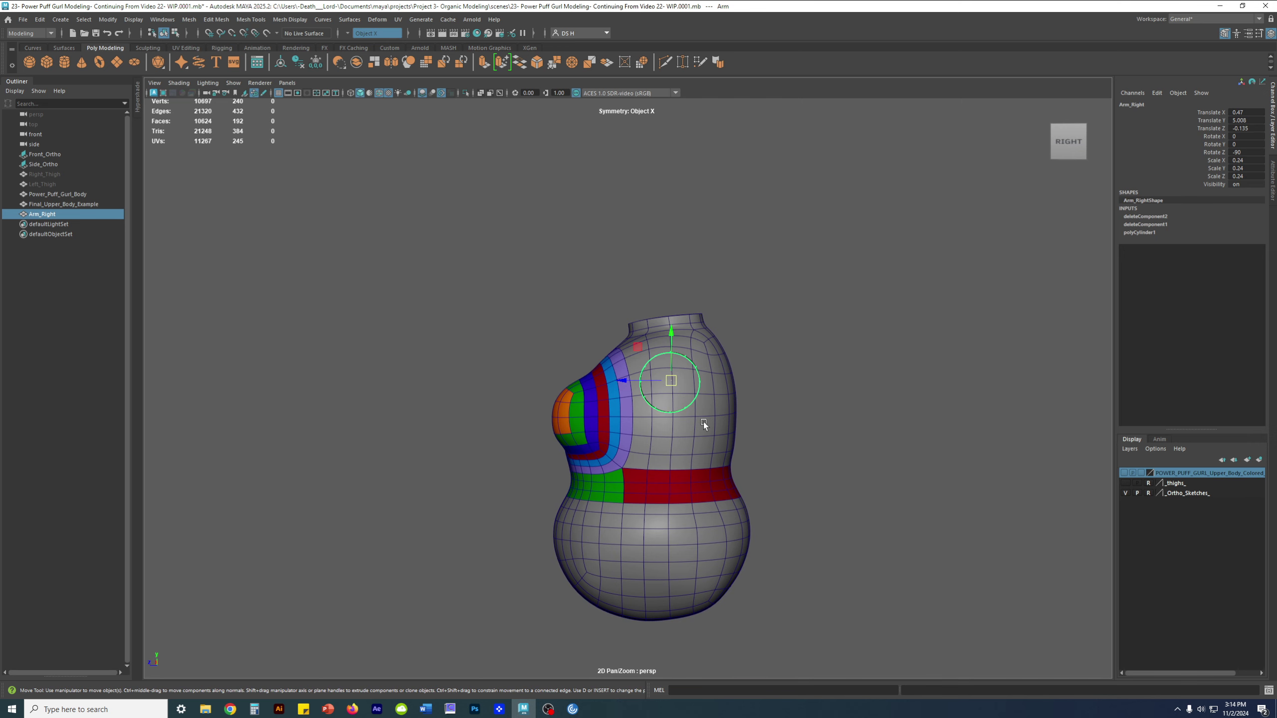
alt+drag(742, 382, 806, 439)
In the side view, try moving Arm_Right forward along Z to about -0.021, then undo it and clear the selection.
key(space)
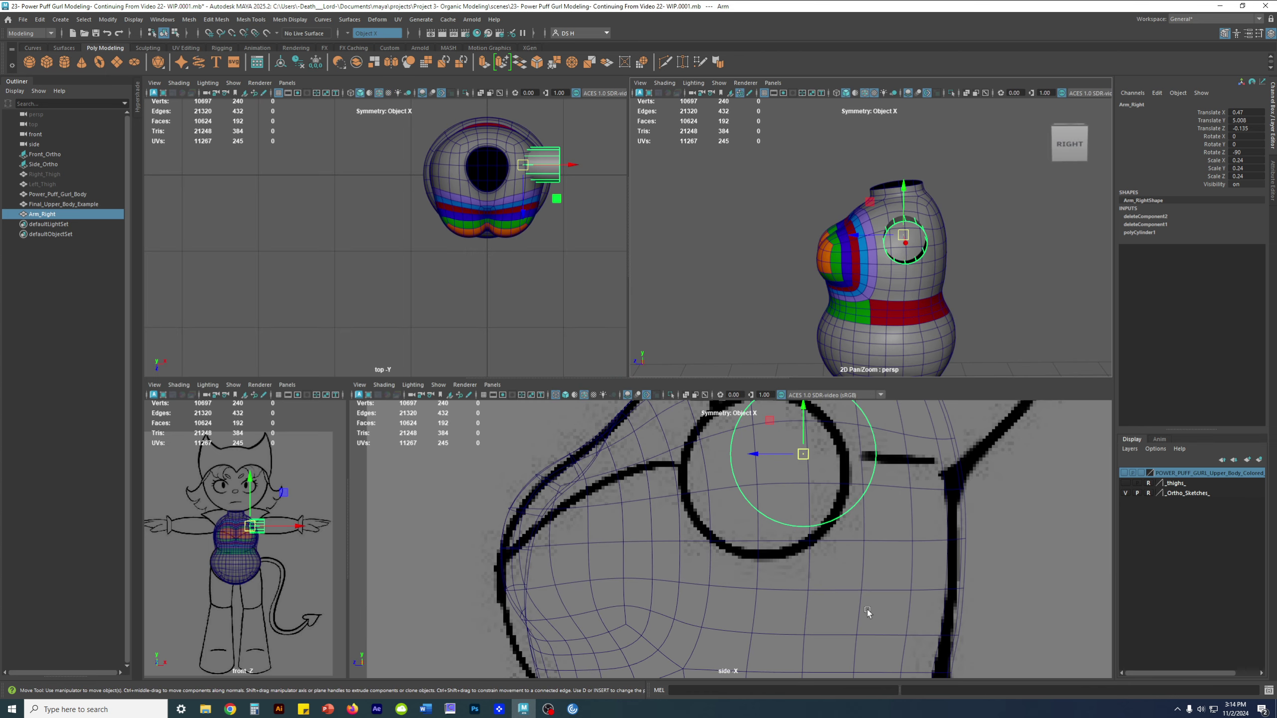
key(space)
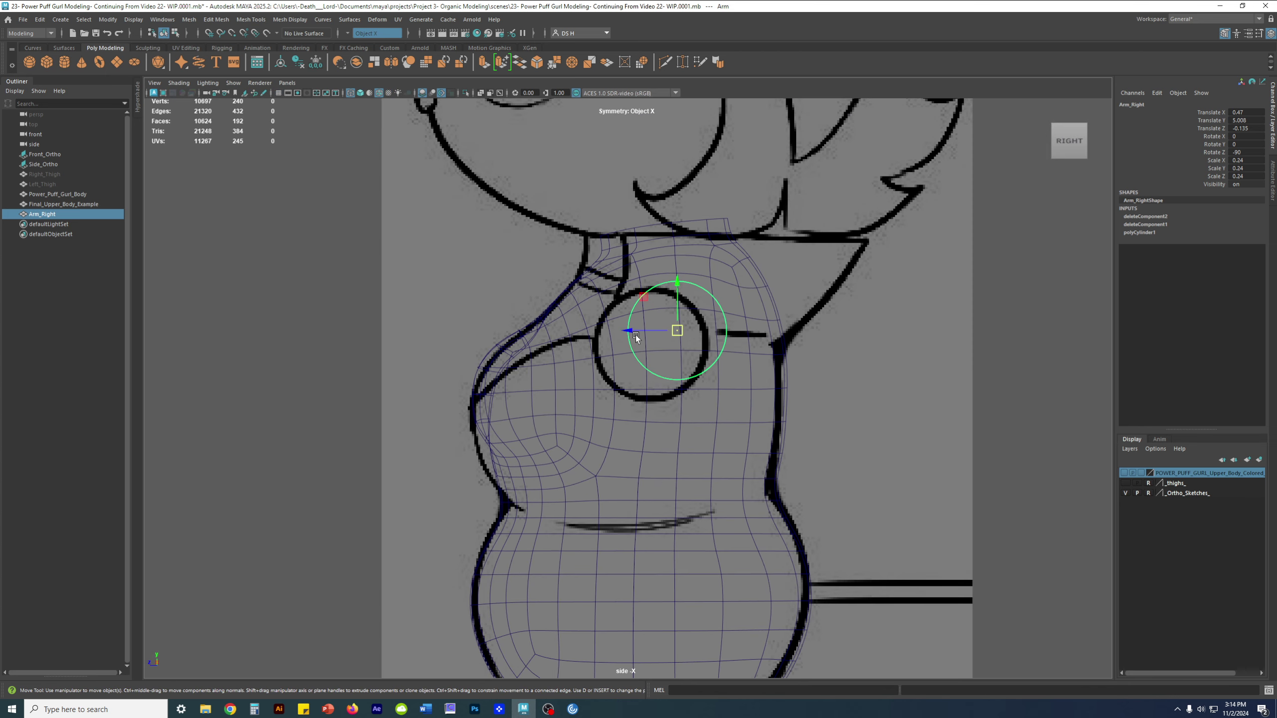
drag(636, 338, 606, 319)
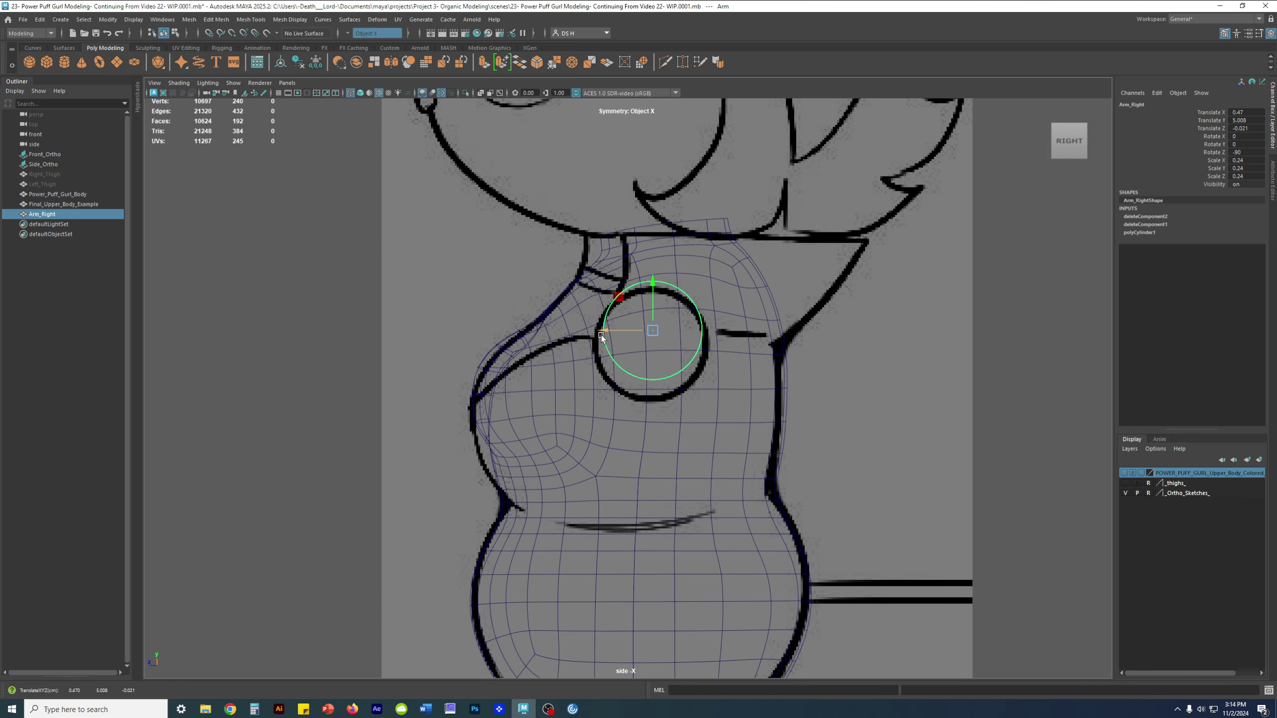
key(ctrl+z)
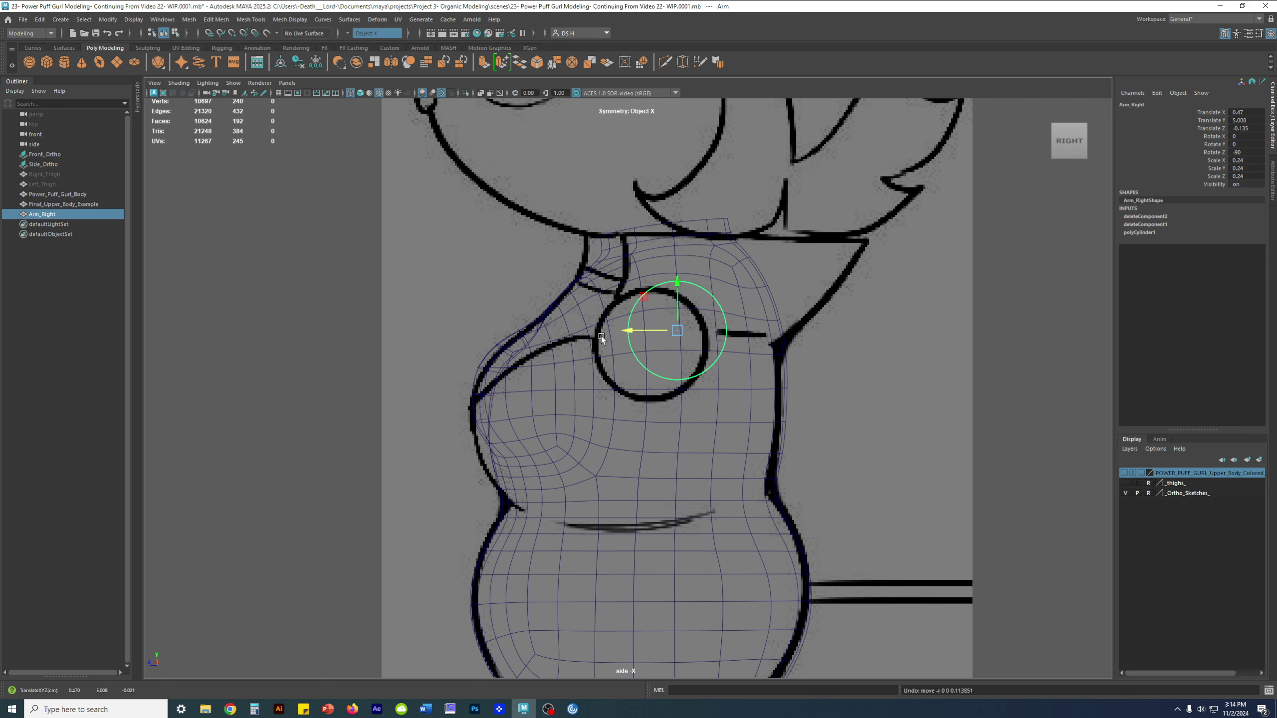
click(923, 436)
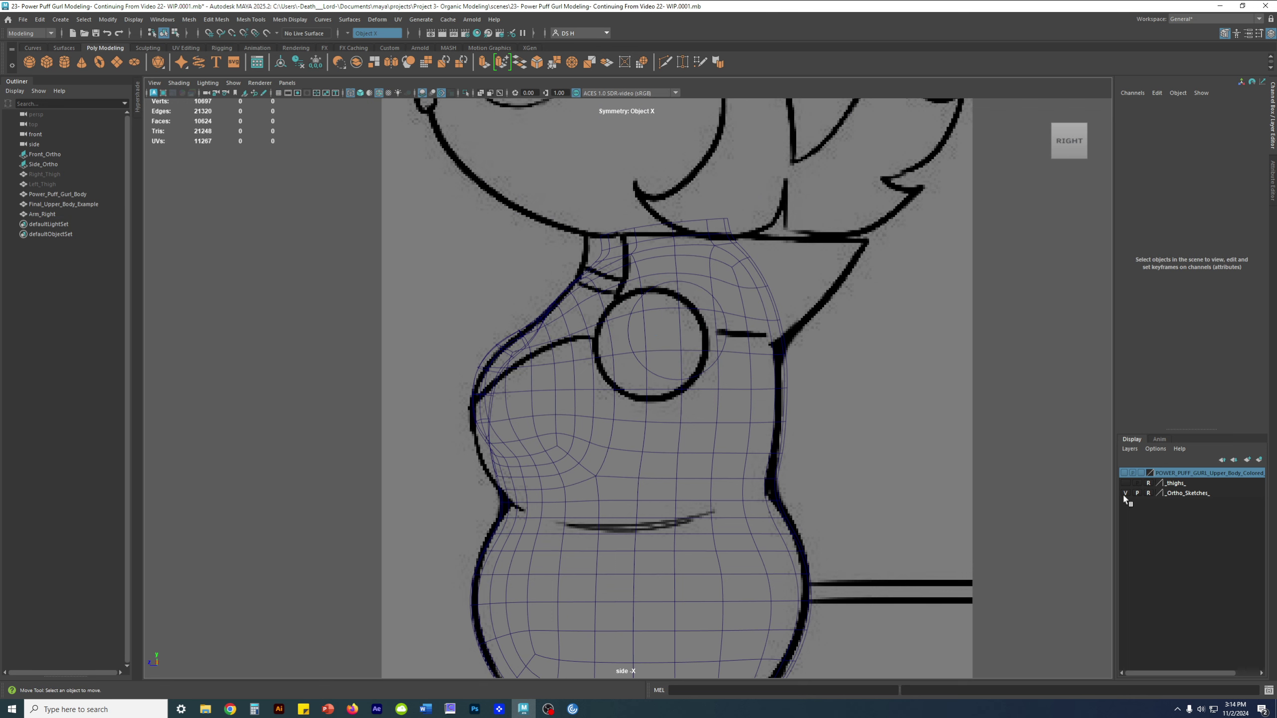
Toggle the POWER_PUFF_GURL_Upper_Body_Colored layer to compare the example's arm opening with the sketched circle in the side view.
click(1125, 473)
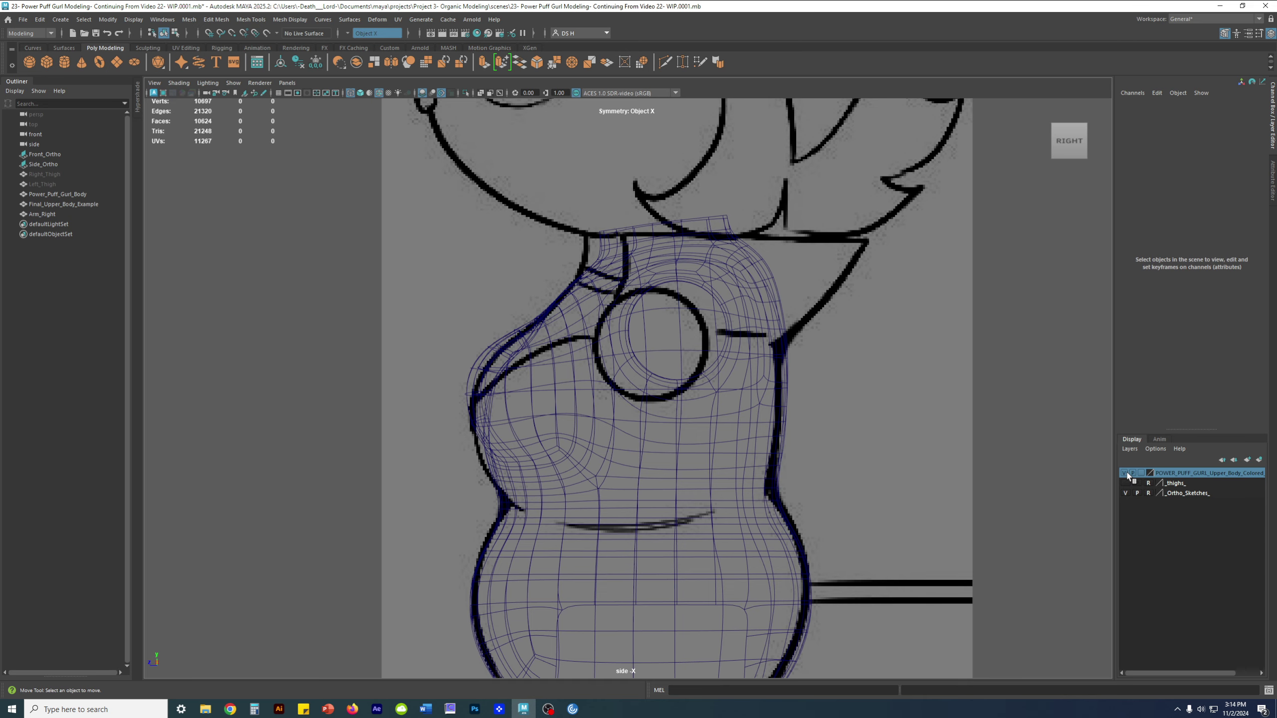
scroll(737, 261, up, 5)
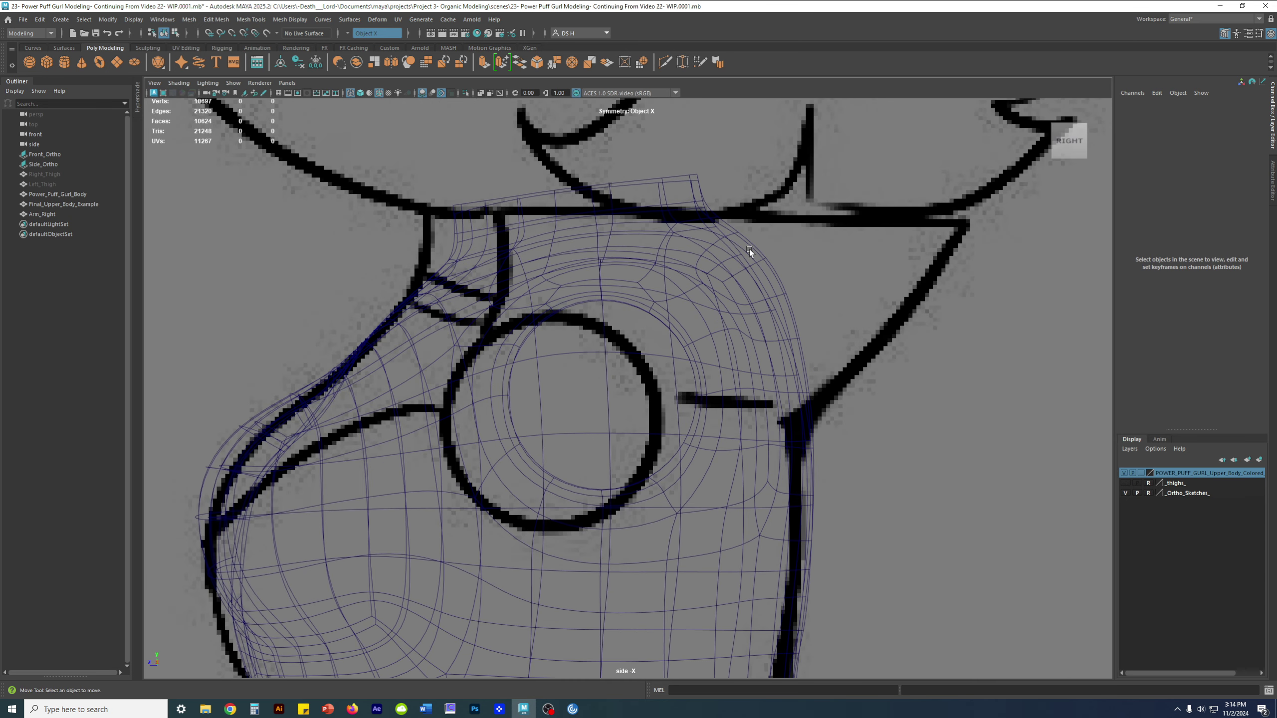
click(754, 250)
alt+middle_drag(773, 277, 757, 323)
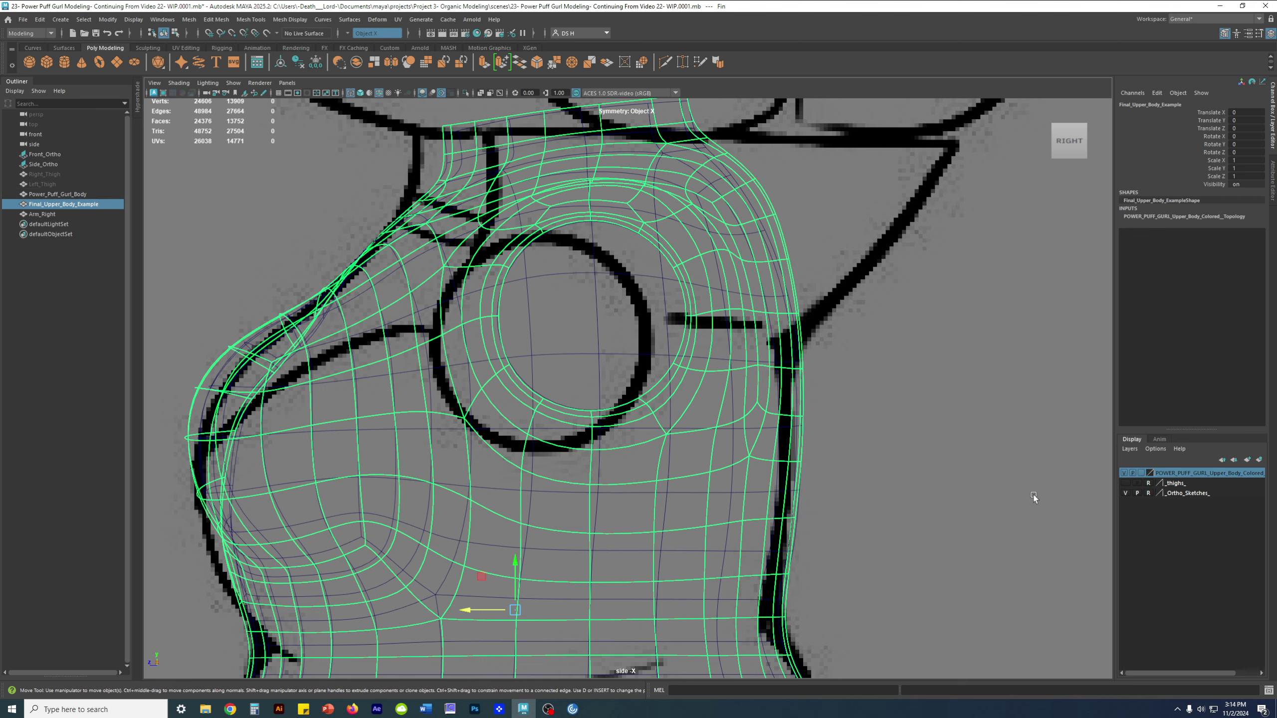
click(1126, 473)
click(1126, 473)
click(1126, 474)
click(1125, 473)
click(1125, 474)
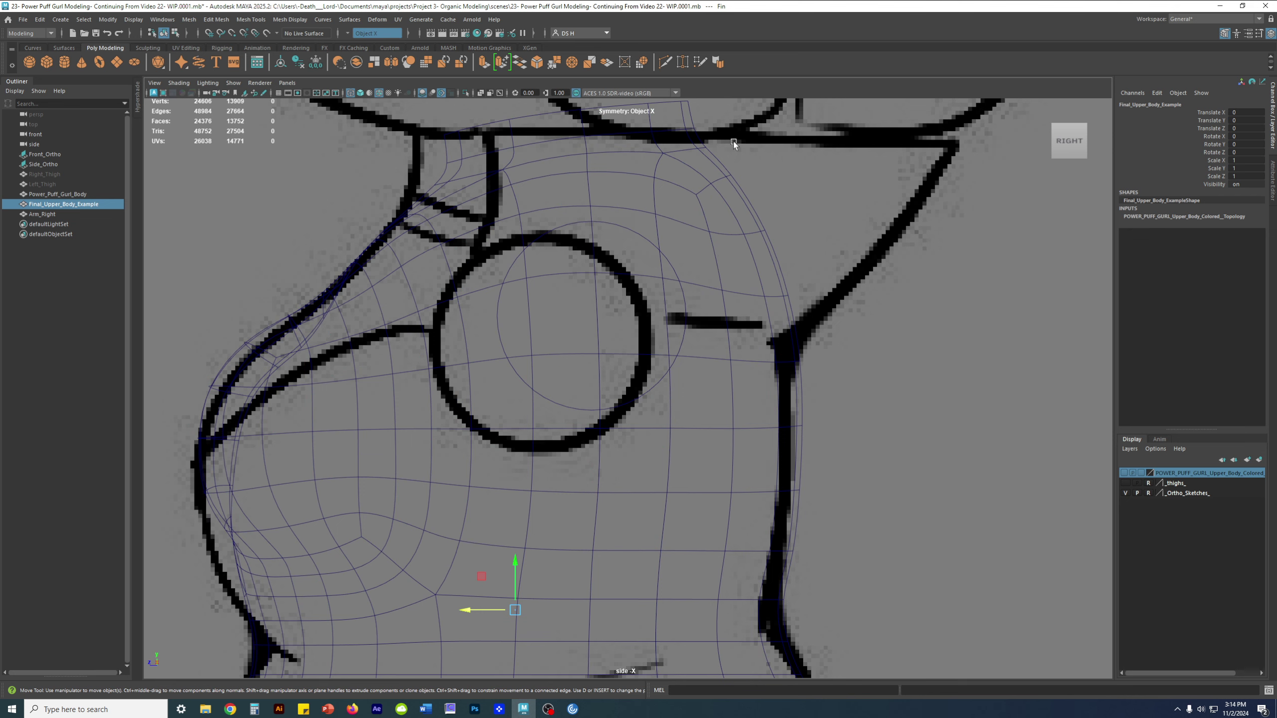
alt+right_drag(848, 610, 775, 381)
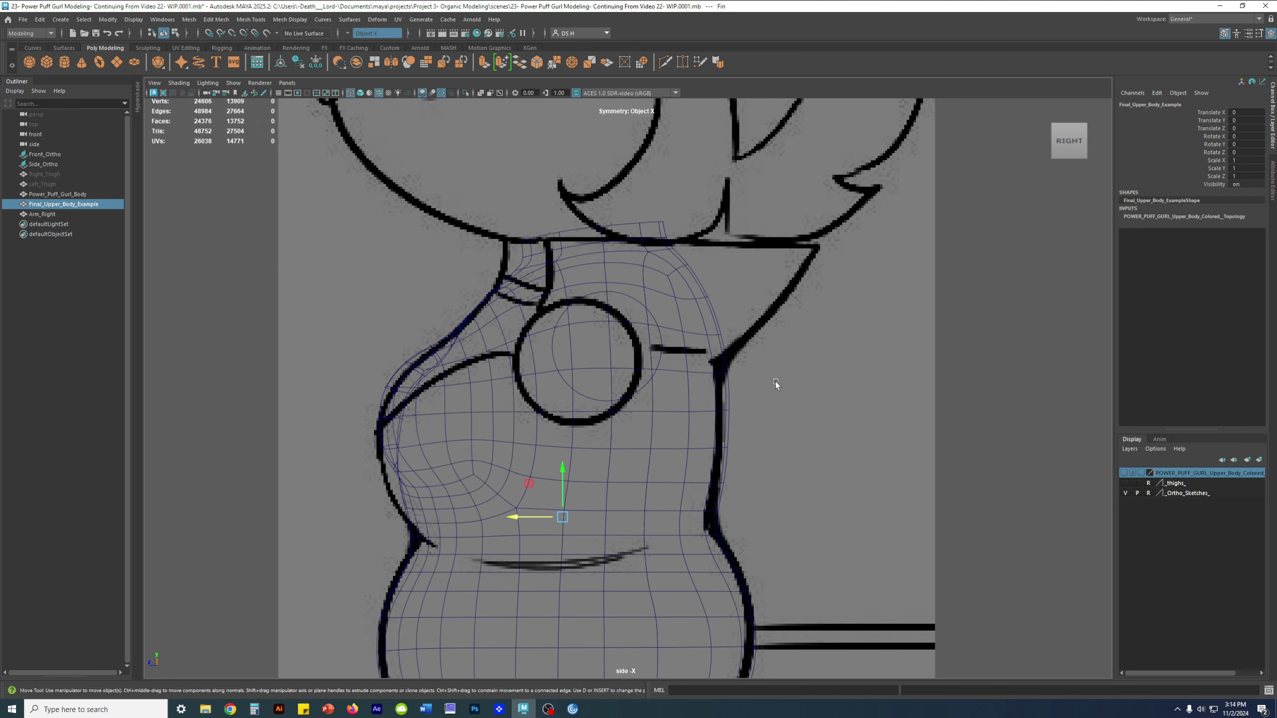
alt+middle_drag(776, 381, 838, 379)
Compare the upper back and shoulder outline of Power_Puff_Gurl_Body with Final_Upper_Body_Example in the side view, leaving the example's layer shown.
click(735, 260)
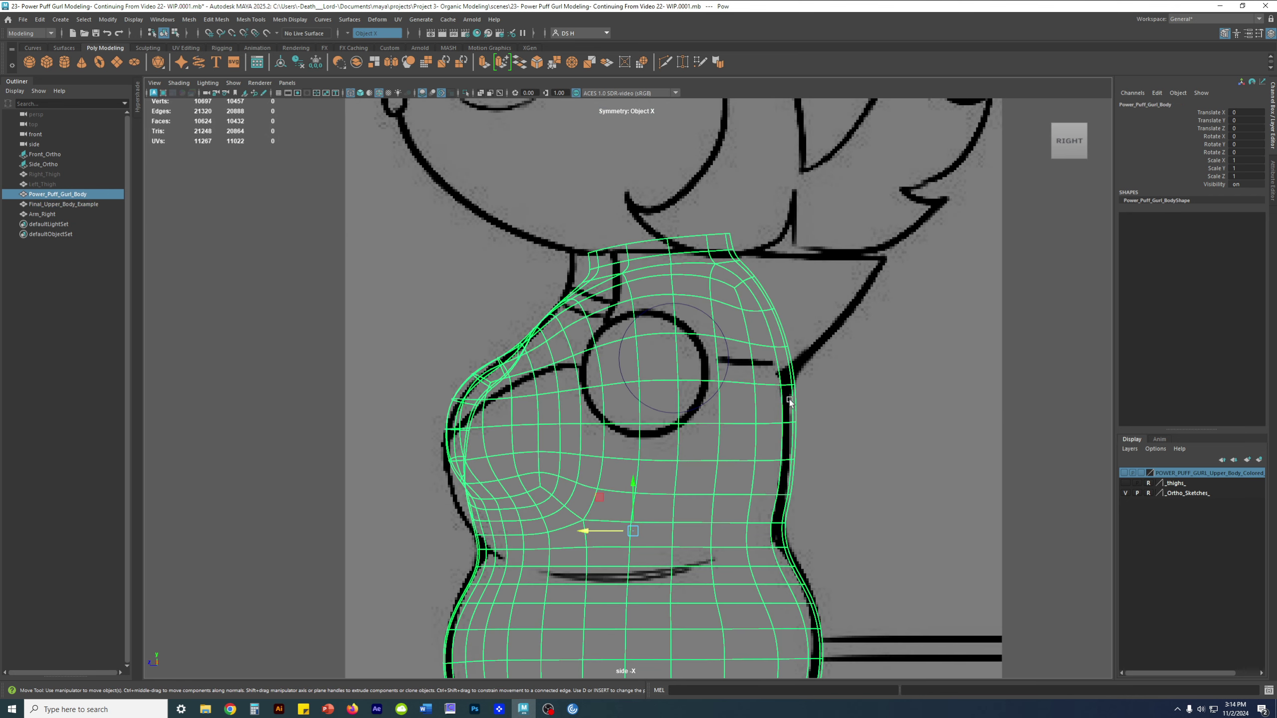
click(1125, 473)
click(1125, 473)
click(1124, 473)
alt+right_drag(844, 167, 1045, 165)
alt+middle_drag(1045, 165, 927, 274)
click(922, 186)
alt+middle_drag(921, 185, 883, 231)
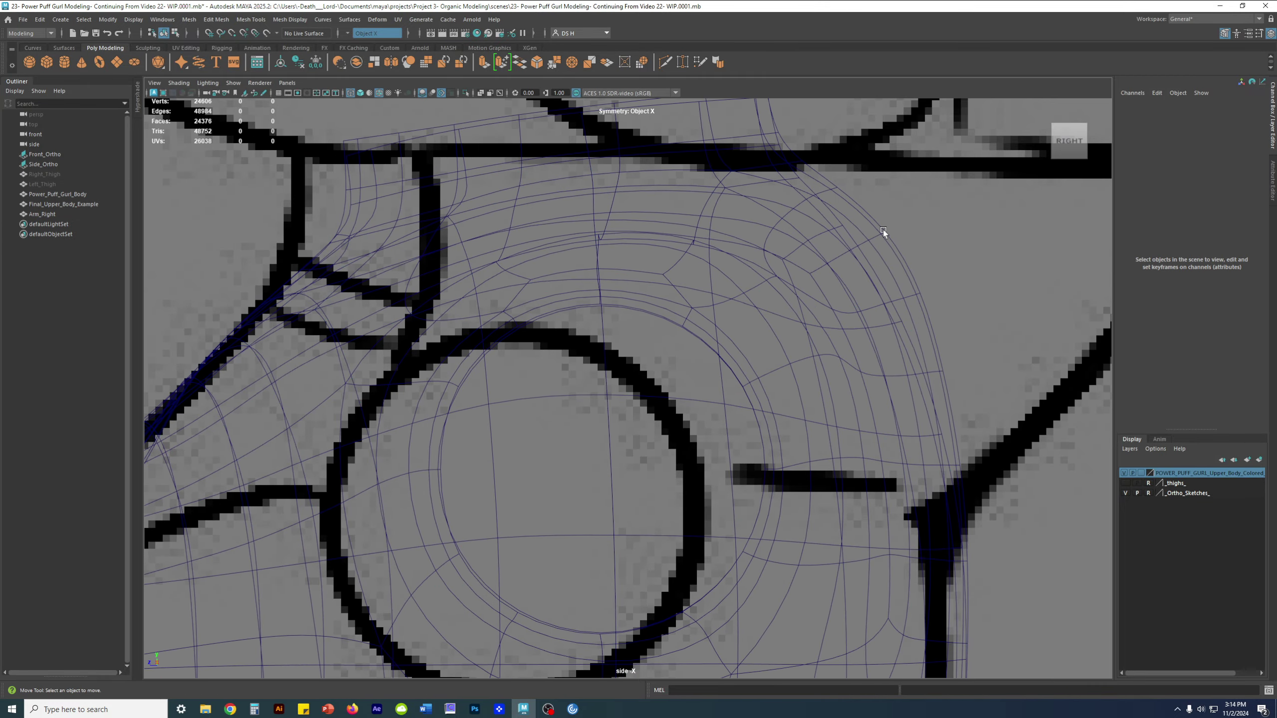
click(883, 230)
In the perspective view, move Final_Upper_Body_Example along X to about -2.805, beside the body.
key(space)
key(space)
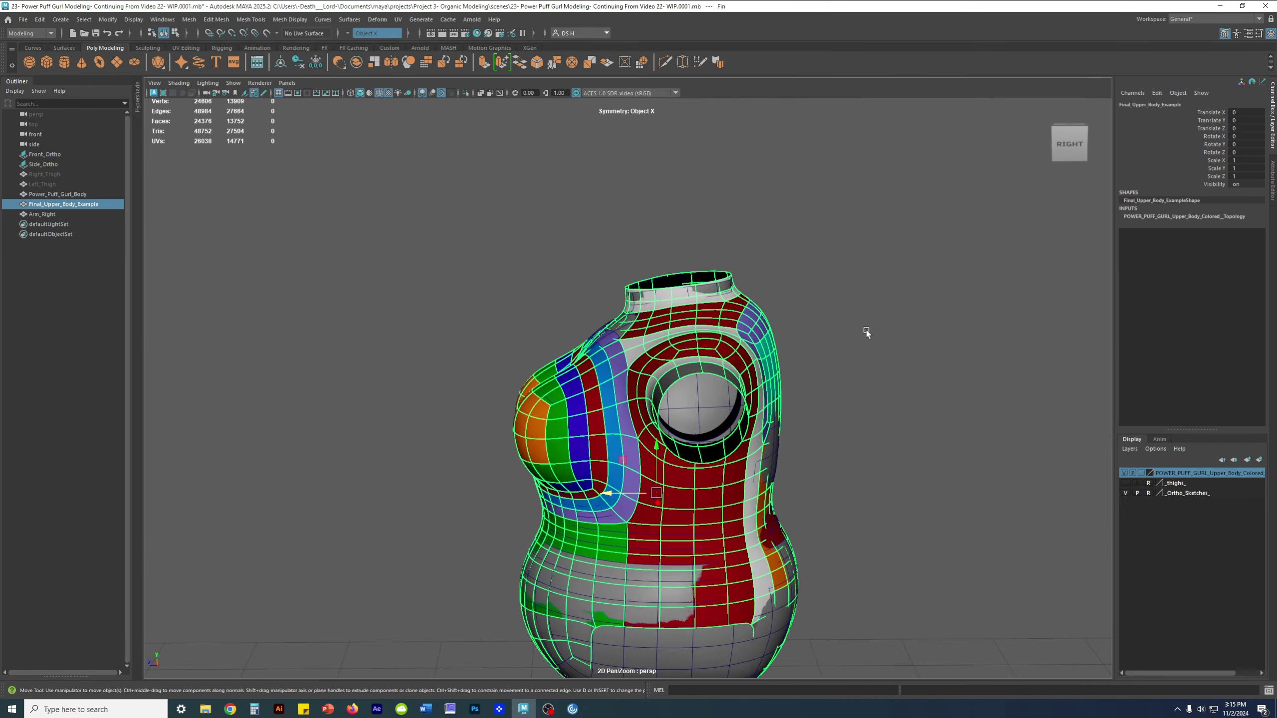
alt+drag(864, 328, 928, 433)
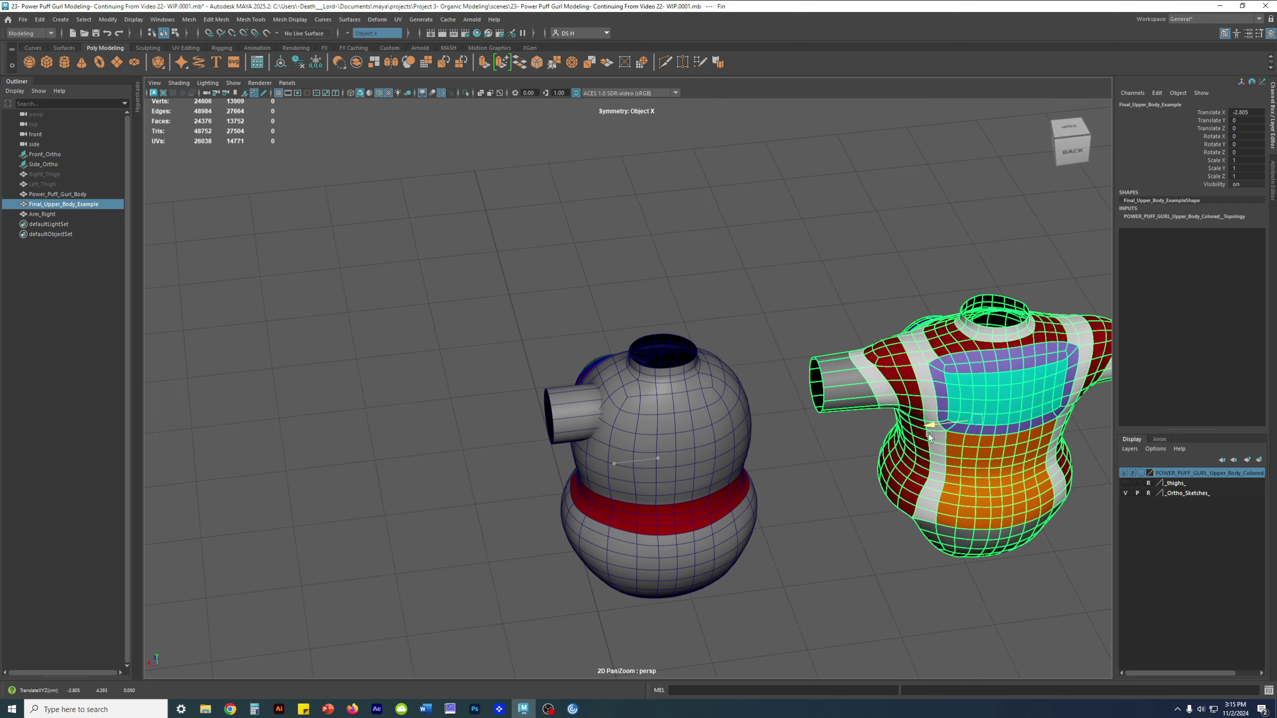
Examine the example torso's edge flow across the upper back, shoulder and arm junction.
alt+middle_drag(816, 460, 628, 456)
alt+drag(629, 455, 613, 382)
alt+right_drag(613, 382, 831, 320)
alt+middle_drag(819, 327, 513, 359)
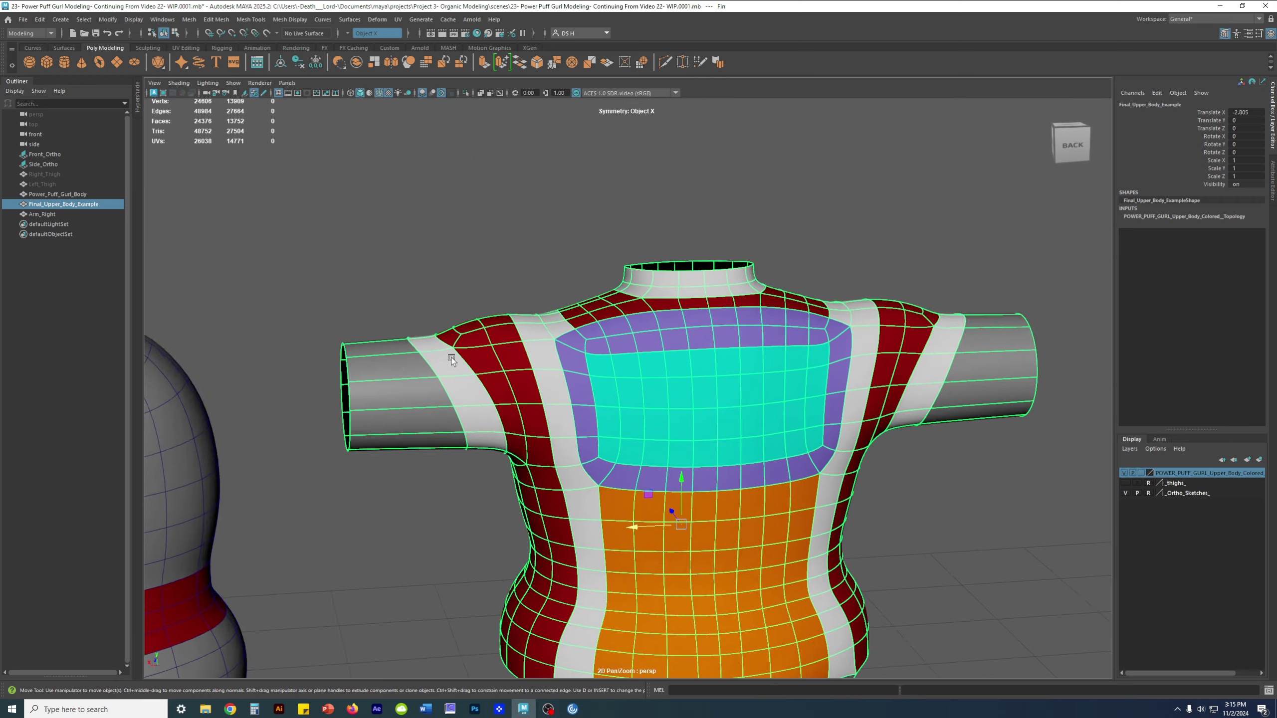
alt+right_drag(514, 360, 583, 375)
alt+drag(583, 374, 514, 300)
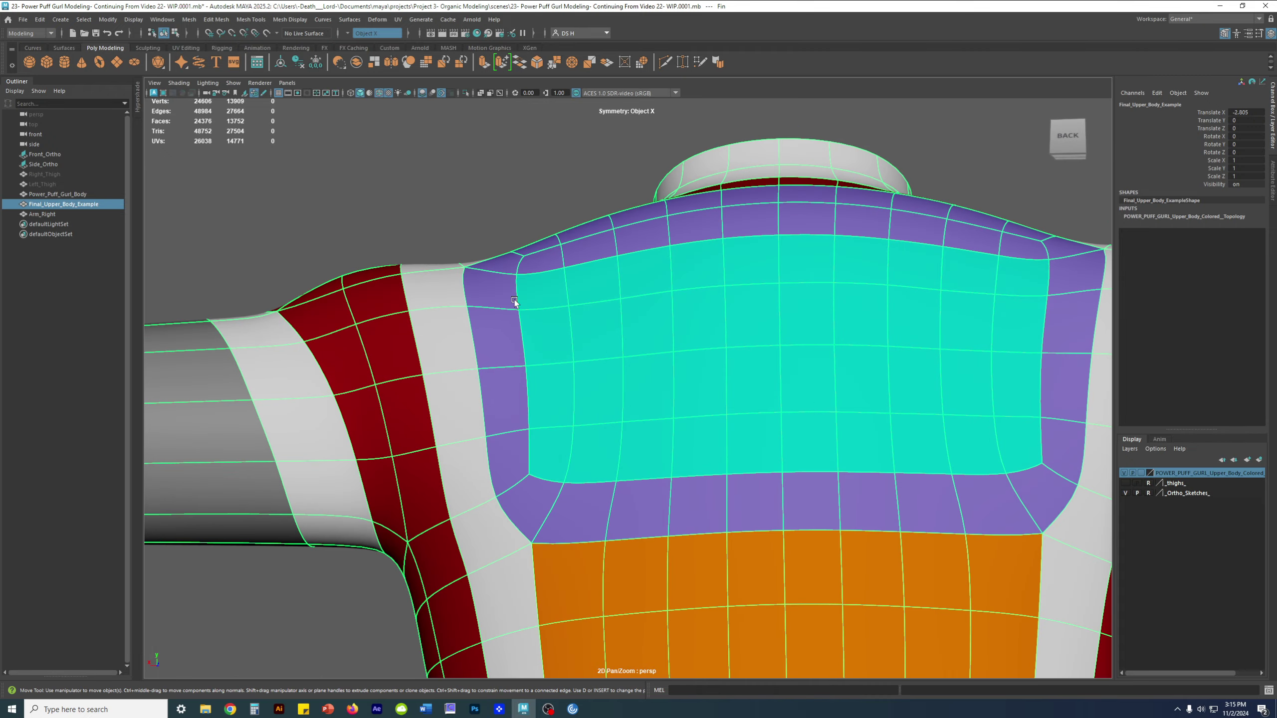
alt+drag(572, 450, 529, 441)
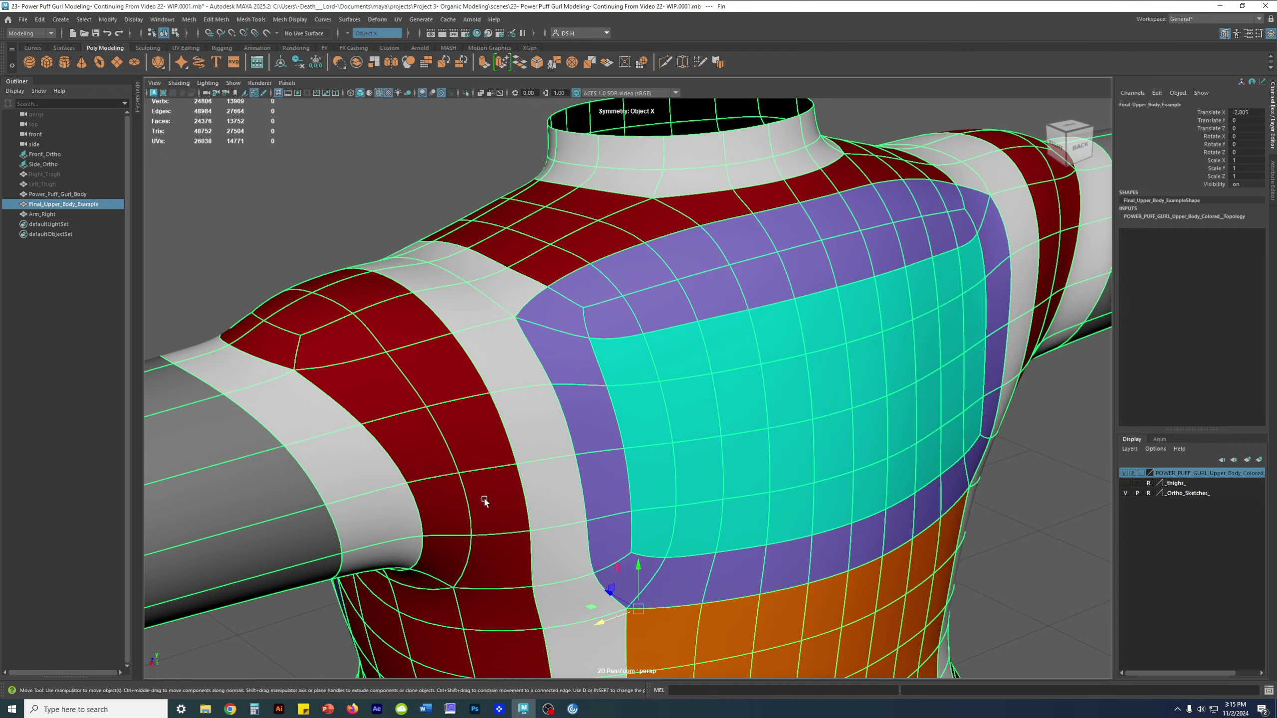
alt+drag(595, 407, 743, 416)
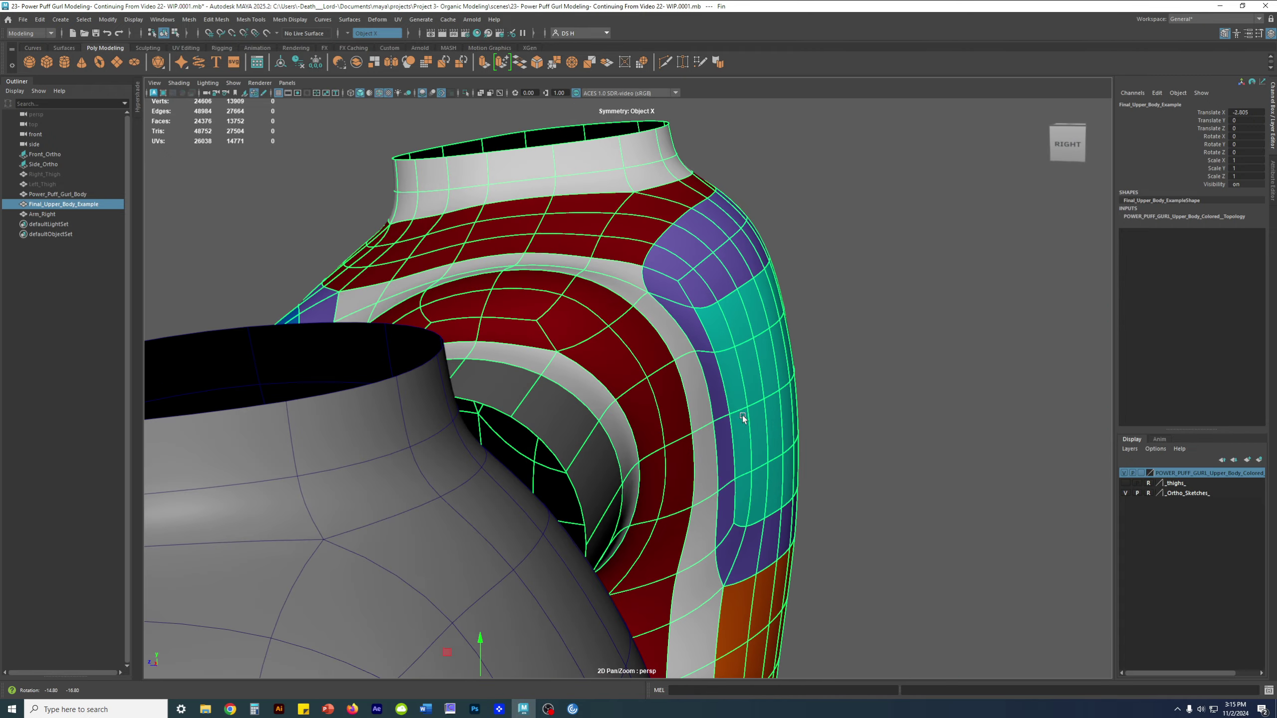
Inspect the example torso's shoulder and upper-back curvature from above, clear the selection, and view both torsos from the front.
alt+drag(724, 336, 651, 326)
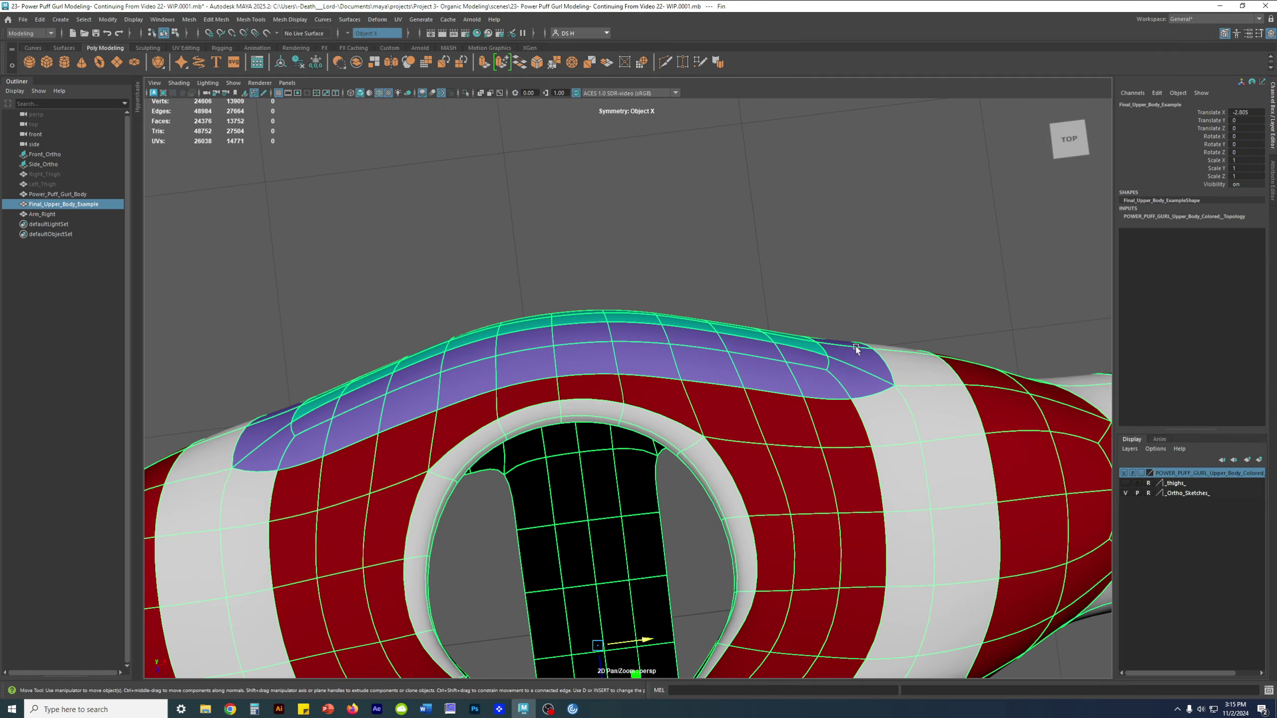
alt+drag(856, 347, 706, 368)
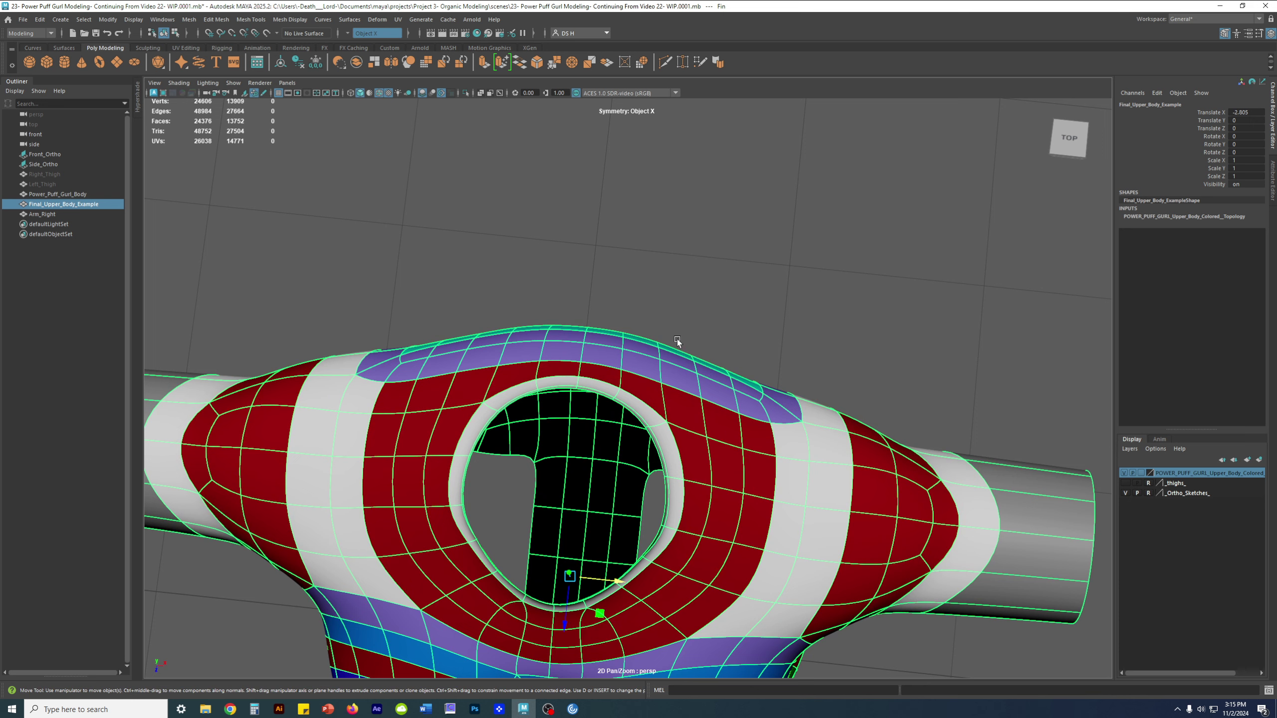
right_drag(676, 340, 677, 372)
drag(687, 339, 783, 387)
alt+drag(747, 340, 696, 416)
click(714, 392)
click(789, 398)
scroll(671, 418, down, 3)
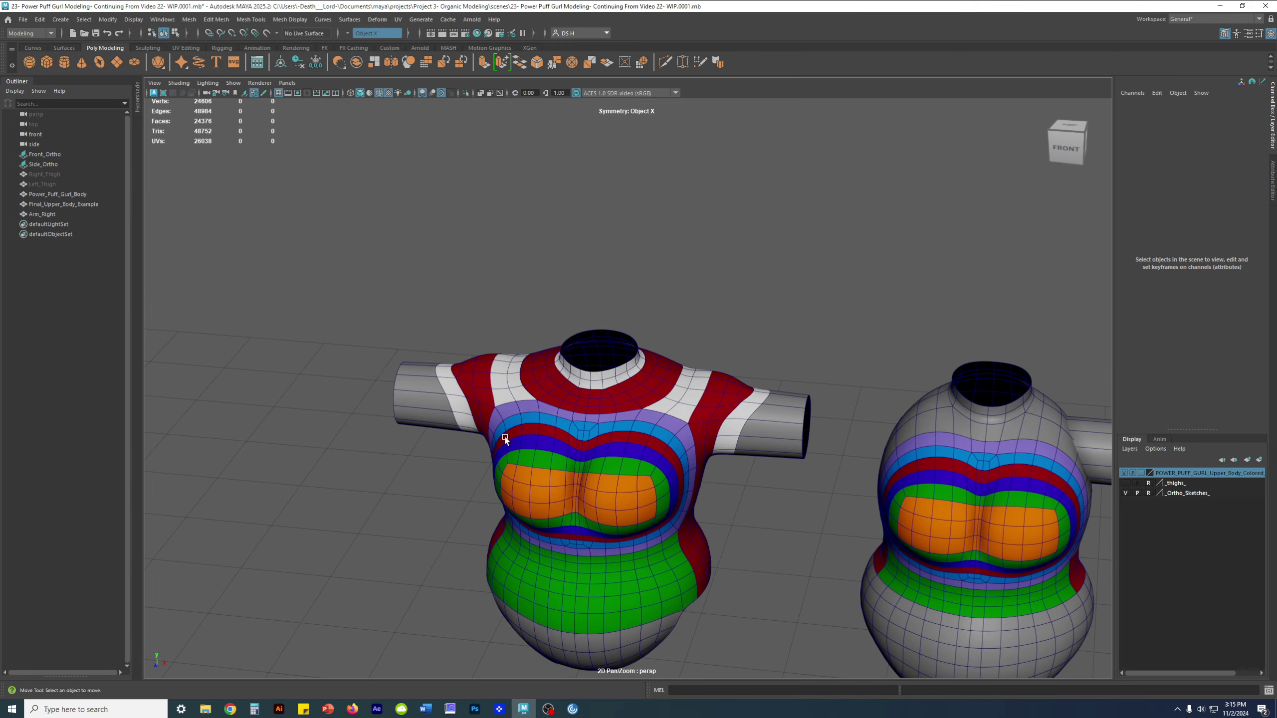
Turn off smooth mesh preview on Power_Puff_Gurl_Body and hide the example's POWER_PUFF_GURL_Upper_Body_Colored layer.
scroll(668, 351, up, 5)
alt+drag(916, 353, 718, 357)
alt+middle_drag(719, 357, 895, 460)
scroll(774, 355, up, 4)
click(803, 410)
alt+drag(802, 412, 712, 436)
click(262, 427)
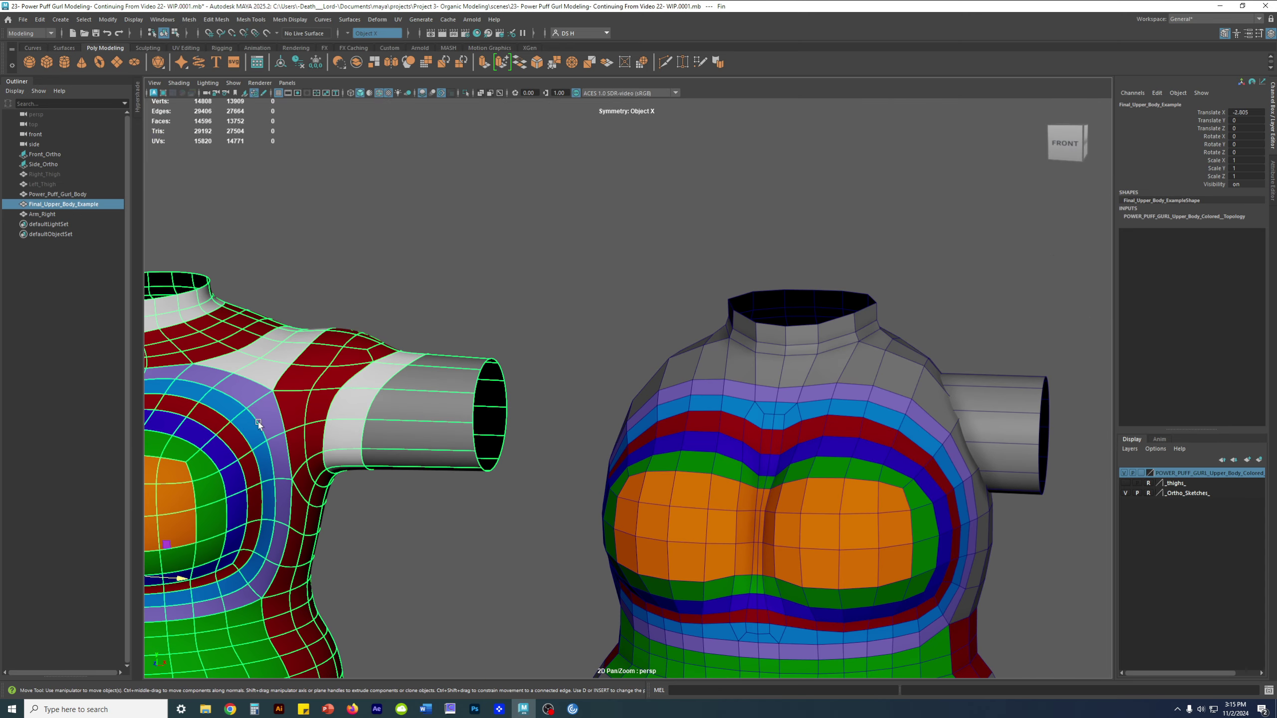
click(1124, 473)
Inspect the arm's junction with the body, turn off smooth mesh preview on Power_Puff_Gurl_Body and Arm_Right, and clear the selection.
alt+middle_drag(877, 420, 550, 395)
alt+right_drag(550, 396, 668, 427)
click(835, 563)
alt+drag(835, 563, 563, 498)
alt+right_drag(563, 498, 812, 519)
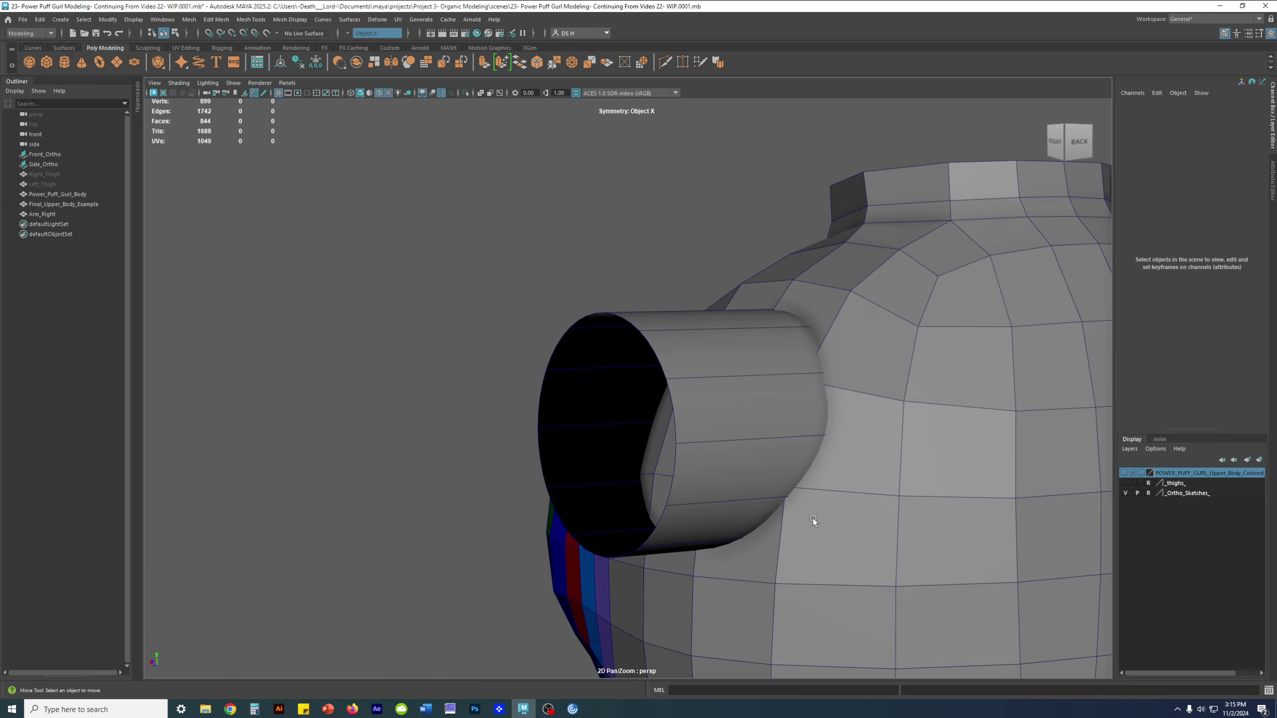
alt+drag(813, 520, 900, 511)
click(606, 462)
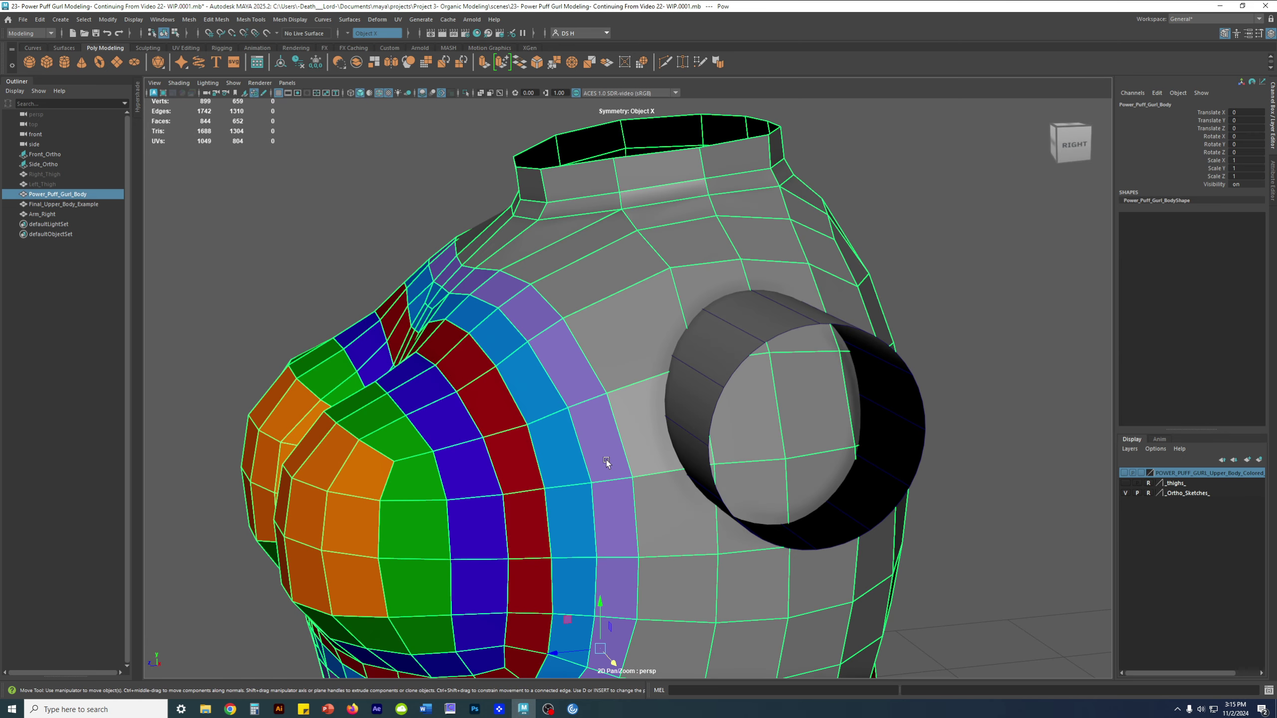
shift+click(789, 307)
key(1)
click(923, 322)
Select Power_Puff_Gurl_Body and Arm_Right together and examine how the arm's edges meet the shoulder's edges.
alt+drag(528, 372, 654, 373)
alt+right_drag(655, 374, 608, 472)
mouse_move(608, 472)
alt+mouse_down()
mouse_move(490, 502)
mouse_move(426, 472)
mouse_move(528, 442)
mouse_move(612, 479)
alt+mouse_up()
alt+right_drag(612, 479, 802, 457)
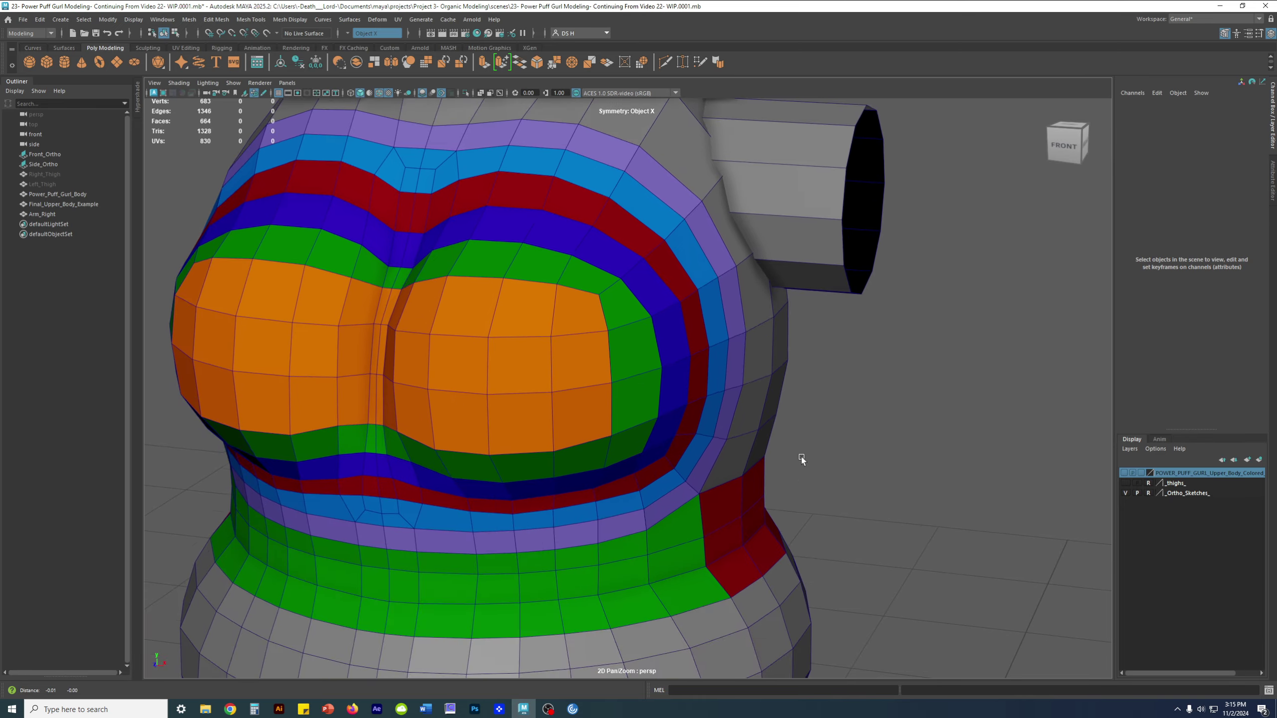
alt+drag(801, 457, 777, 473)
click(788, 346)
shift+click(847, 289)
alt+right_drag(777, 473, 905, 505)
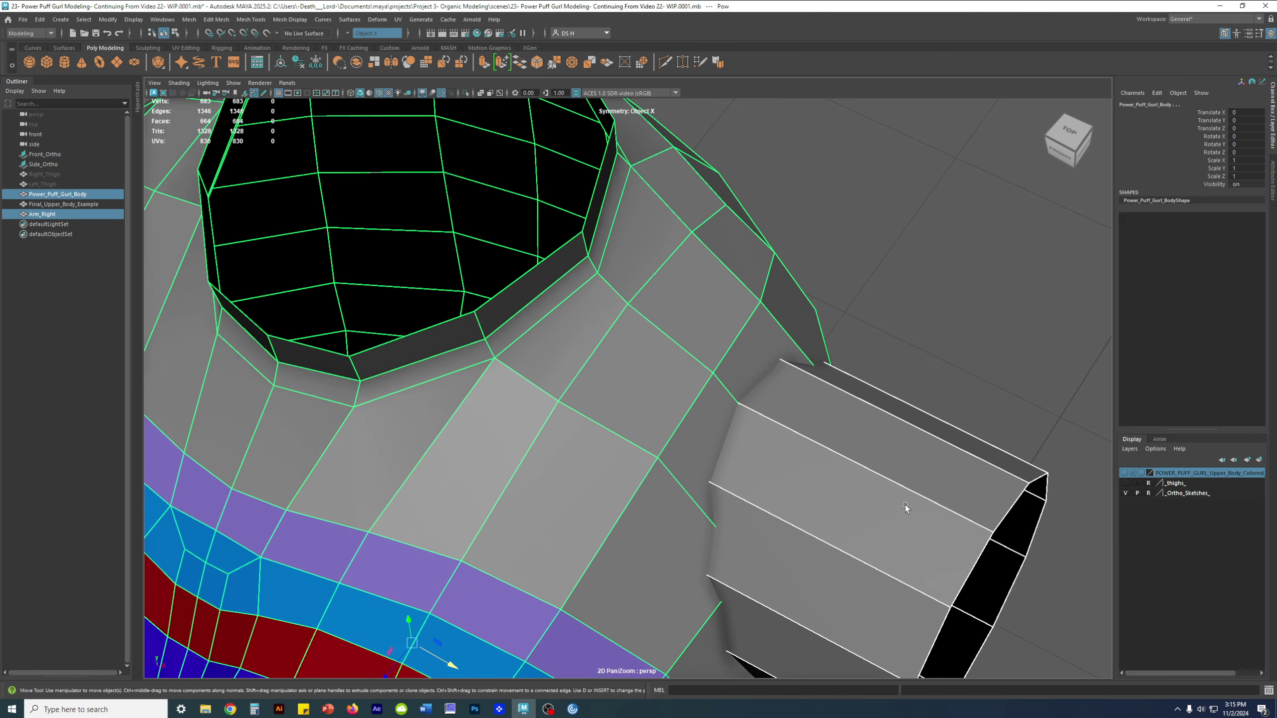
alt+drag(905, 505, 885, 478)
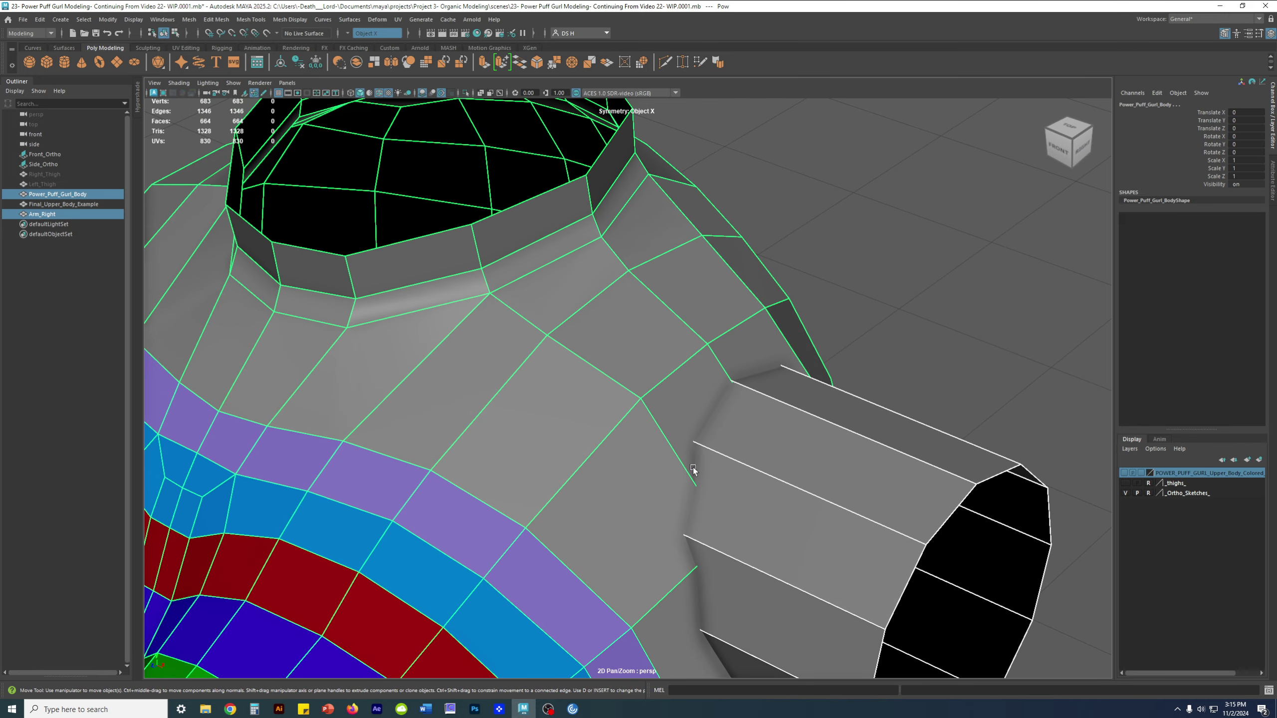
alt+drag(693, 470, 624, 458)
Show the POWER_PUFF_GURL_Upper_Body_Colored layer and bring the example torso's shoulder into view behind the body.
click(1124, 473)
alt+right_drag(784, 418, 727, 425)
alt+middle_drag(727, 424, 709, 678)
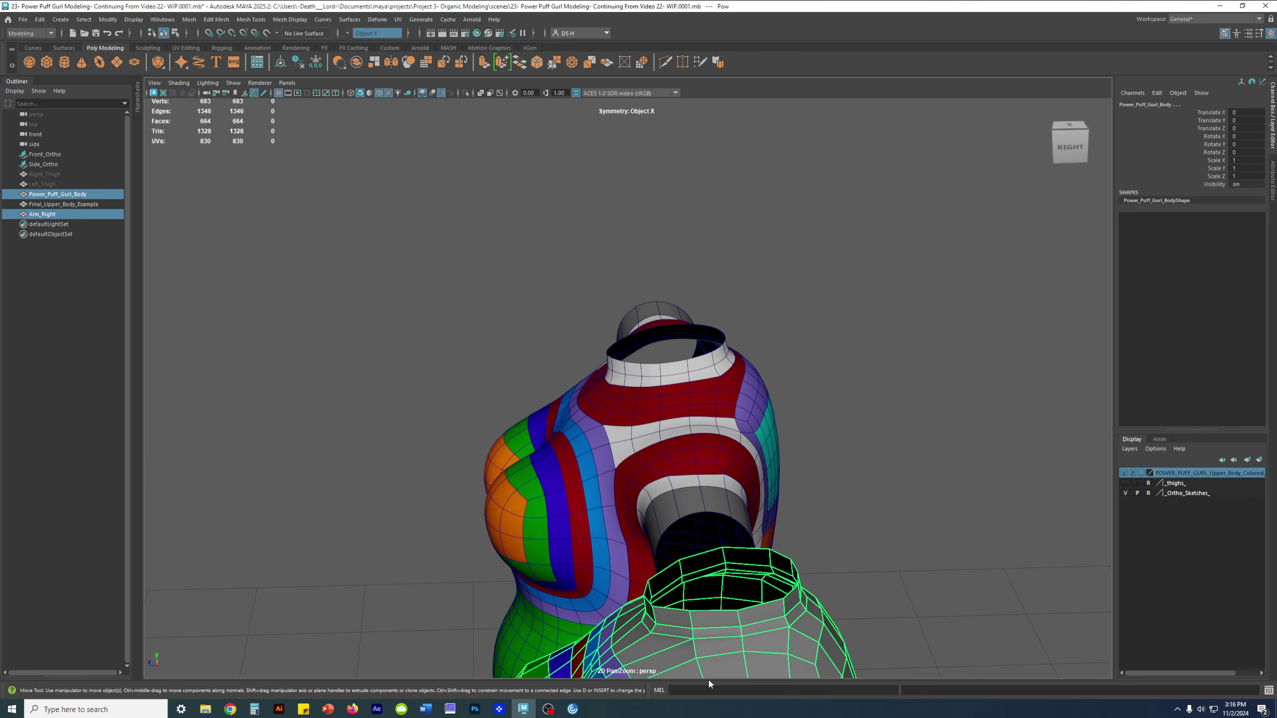
Select Final_Upper_Body_Example and examine the topology of its shoulder and arm opening from above and the side.
alt+right_drag(614, 469, 660, 469)
click(660, 469)
alt+drag(649, 453, 653, 517)
alt+right_drag(653, 516, 836, 516)
alt+middle_drag(783, 367, 758, 541)
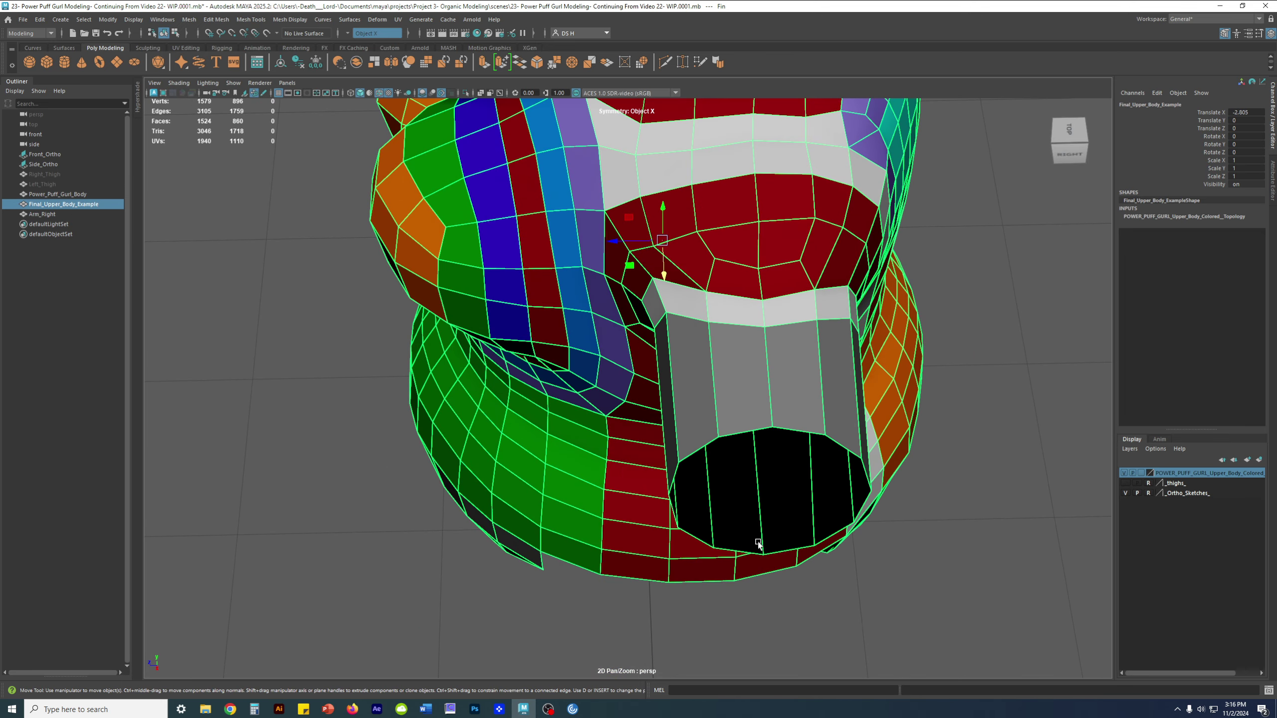
key(f)
alt+right_drag(557, 400, 644, 490)
alt+middle_drag(644, 490, 621, 453)
alt+drag(622, 453, 696, 451)
alt+middle_drag(696, 451, 601, 456)
alt+drag(601, 456, 513, 462)
Display the viewport objects with the default material and frame the example torso's shoulder and arm.
click(178, 82)
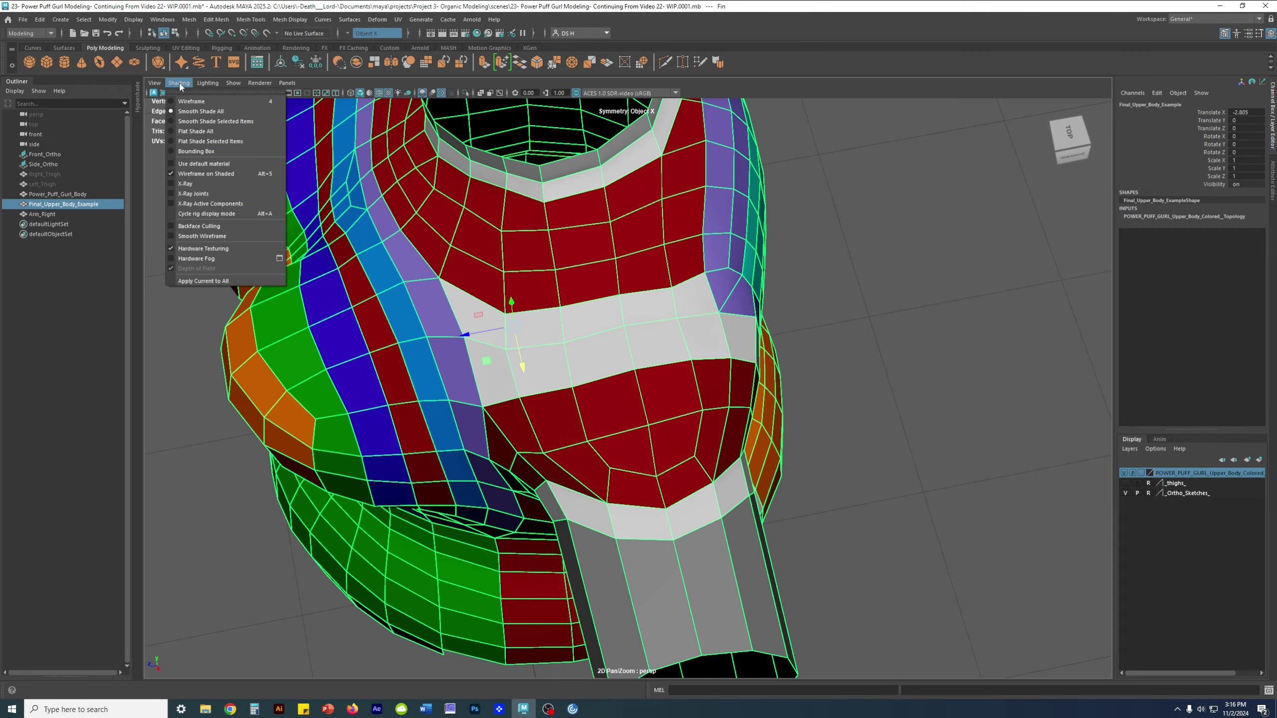
click(216, 164)
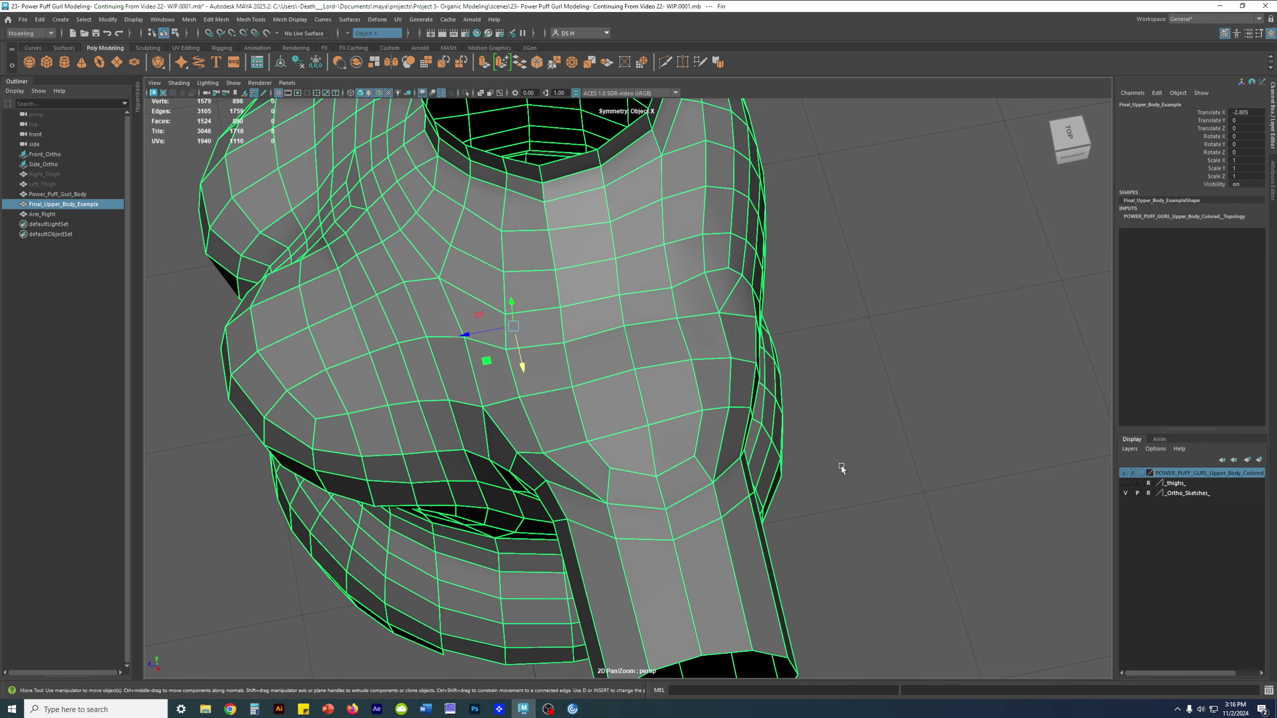
alt+right_drag(834, 480, 829, 468)
alt+drag(829, 468, 821, 442)
alt+middle_drag(821, 442, 792, 526)
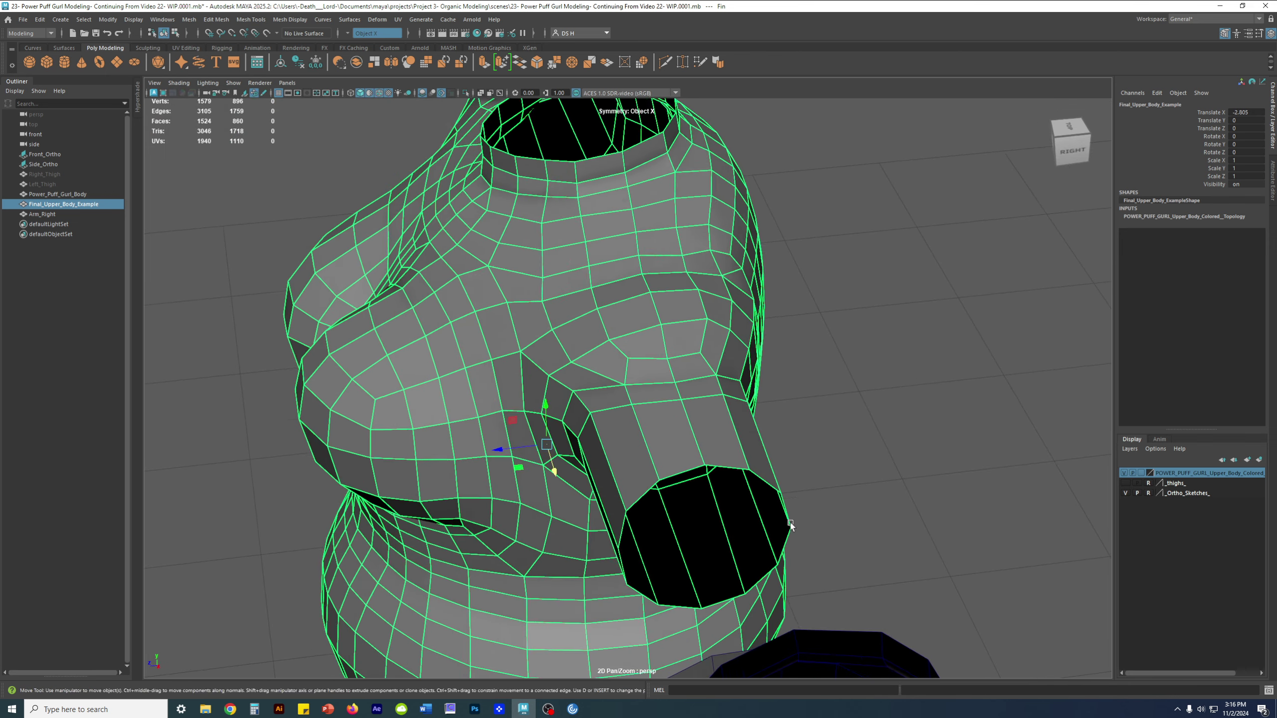
alt+right_drag(792, 527, 868, 545)
Switch the example torso to face selection and highlight the strip of faces running across the top of its shoulder.
right_drag(647, 573, 664, 641)
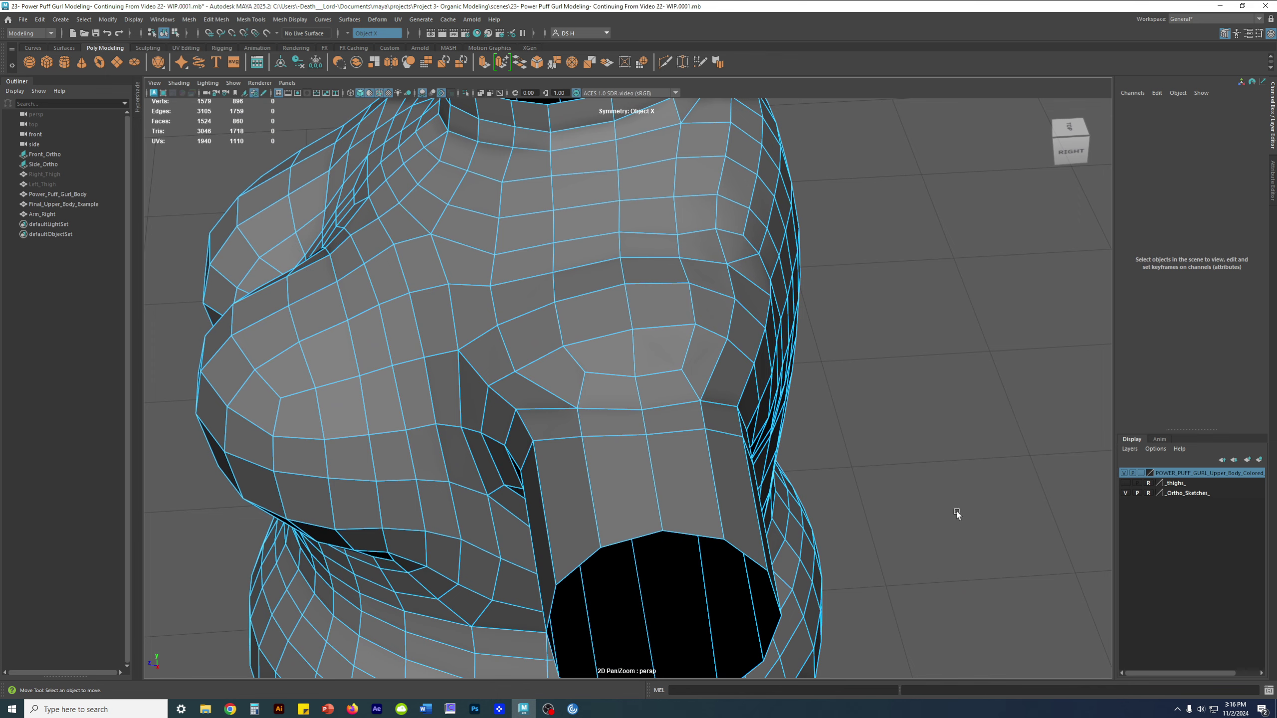
alt+middle_drag(728, 367, 761, 340)
alt+drag(548, 345, 559, 347)
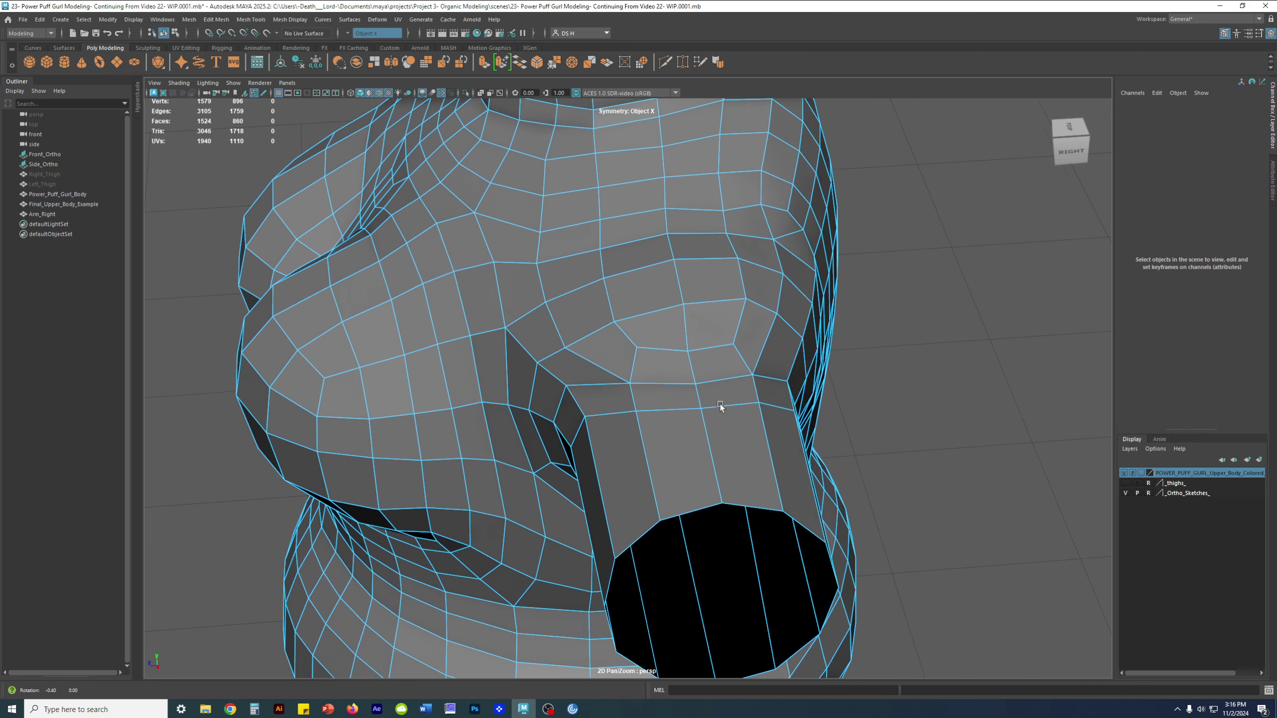
alt+drag(720, 404, 734, 402)
click(535, 305)
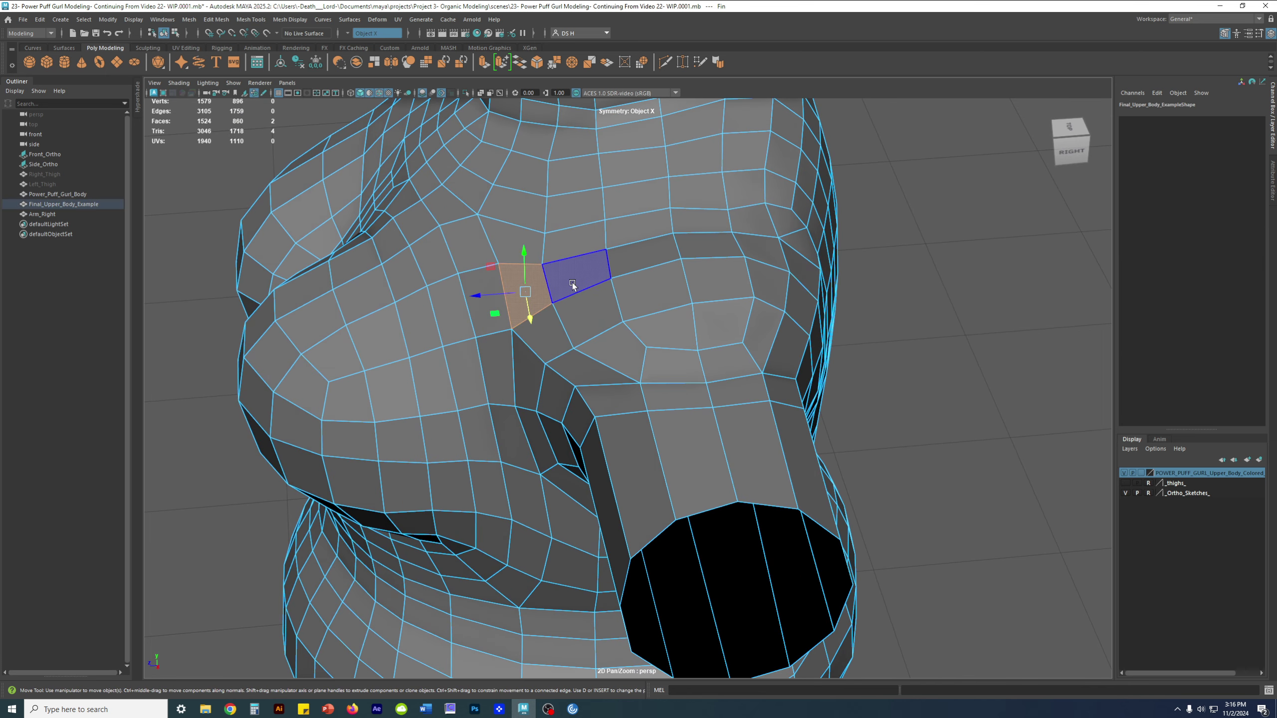
key(q)
shift+click(574, 282)
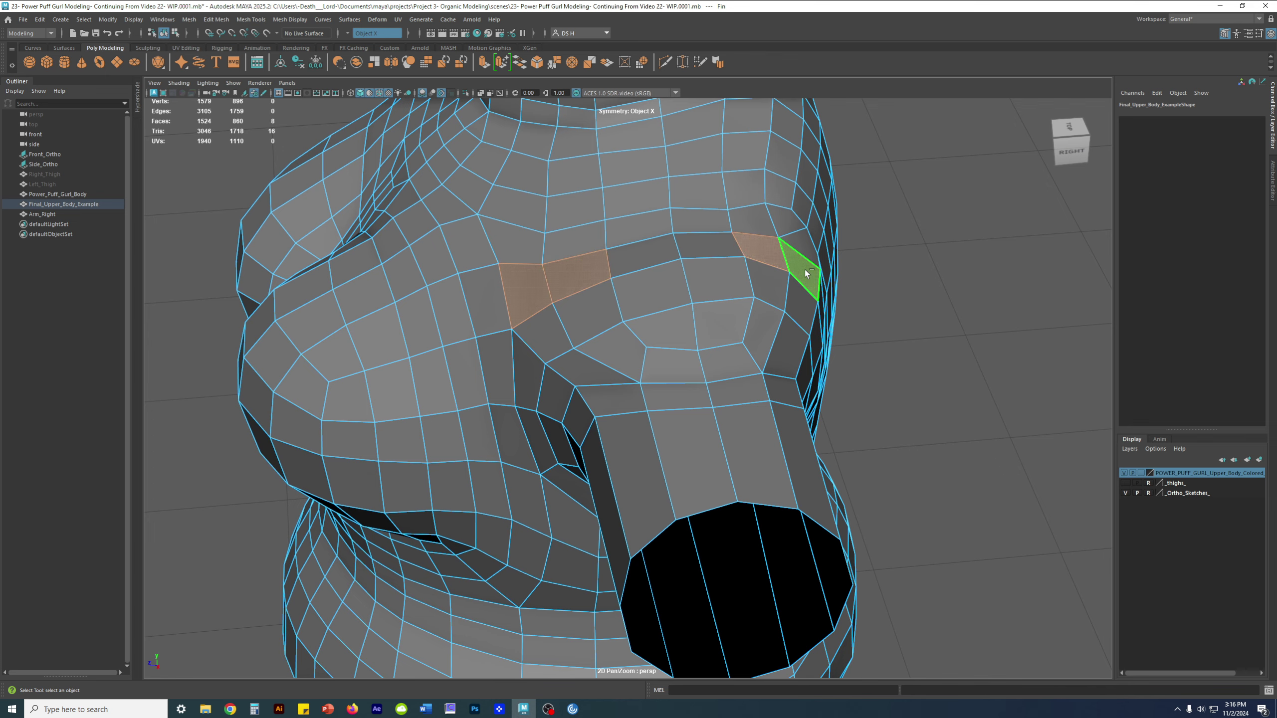
alt+drag(805, 273, 682, 242)
shift+click(607, 227)
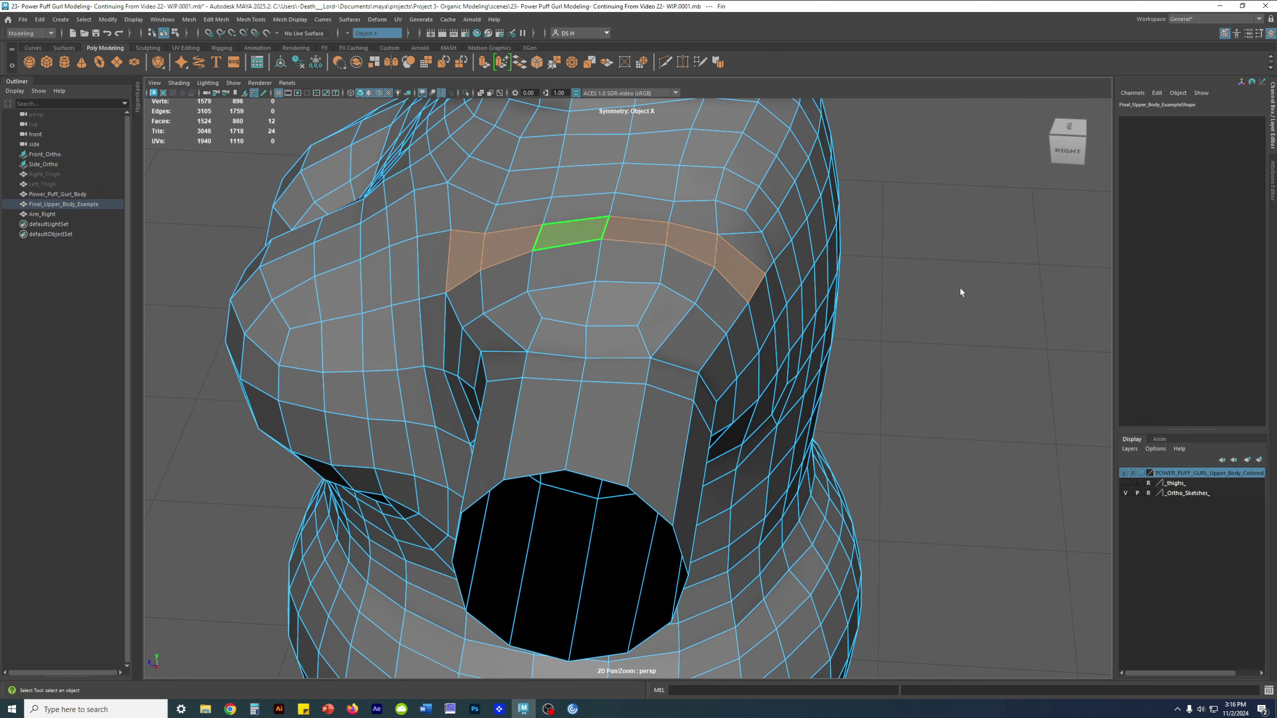
alt+drag(959, 286, 629, 460)
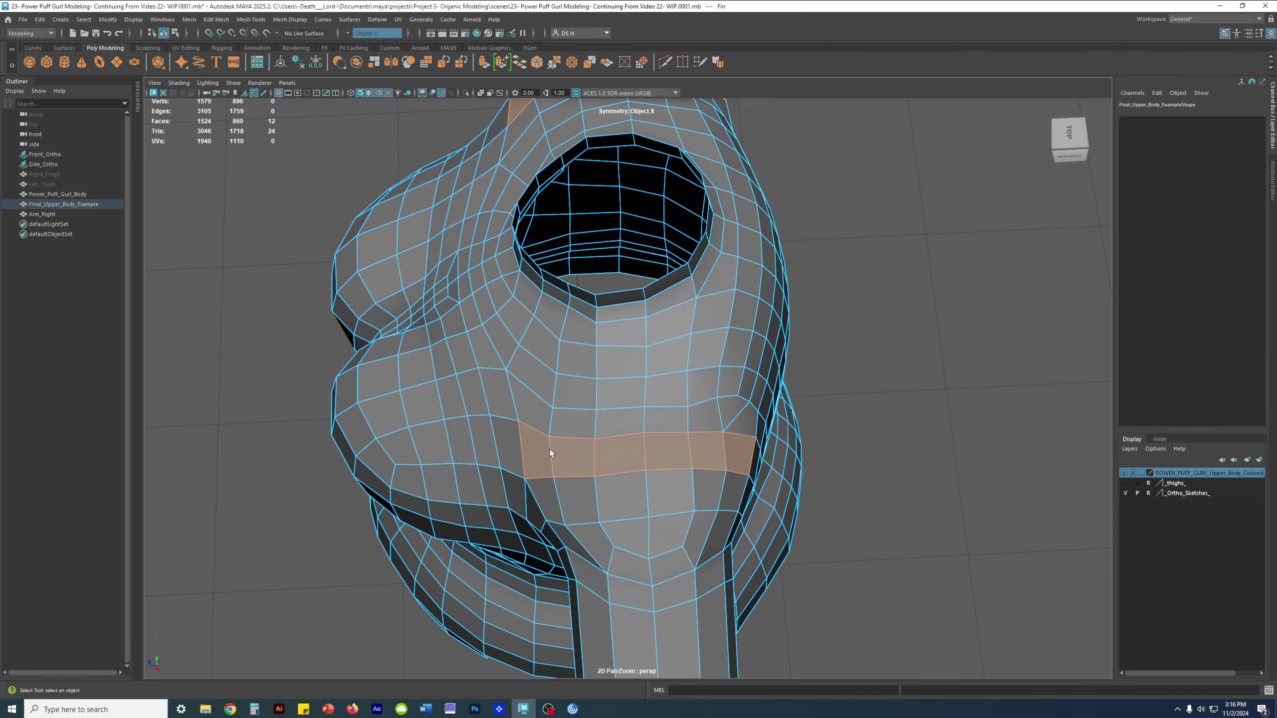
alt+drag(550, 449, 608, 419)
Highlight the closed face loop on the example torso that runs across the upper chest, past the armpits and beneath the breasts.
click(500, 227)
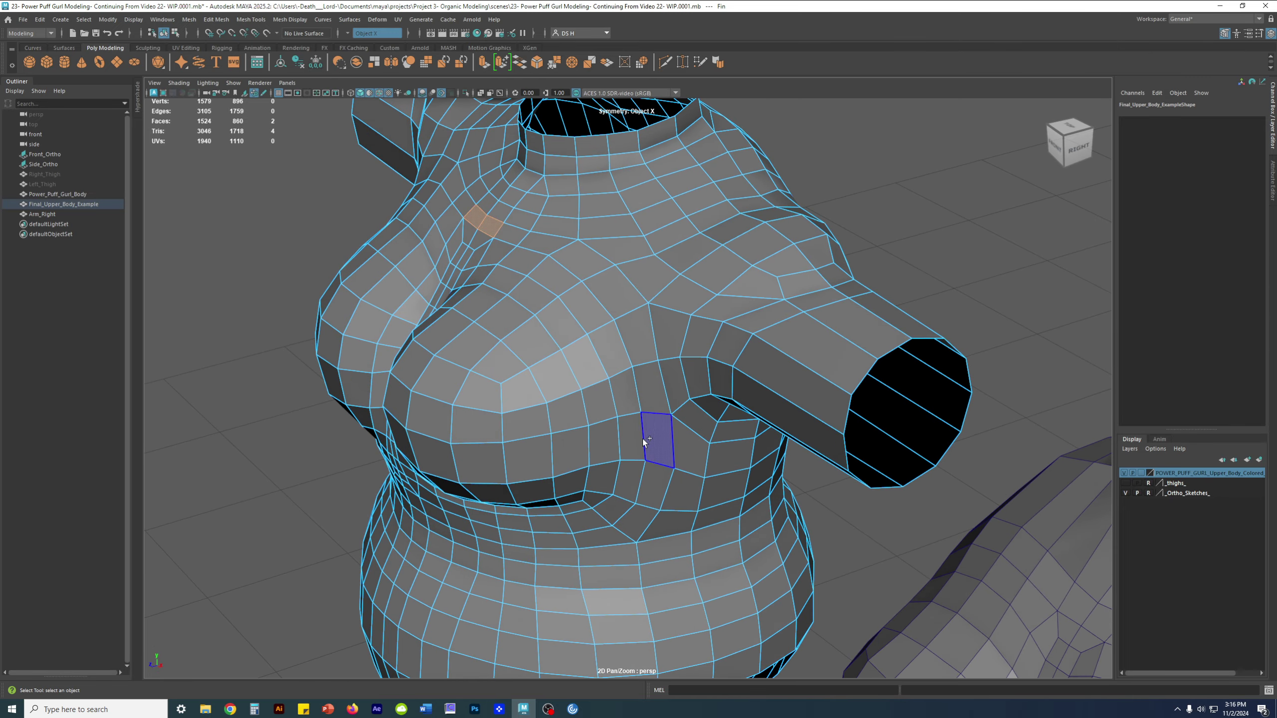
shift+double_click(636, 523)
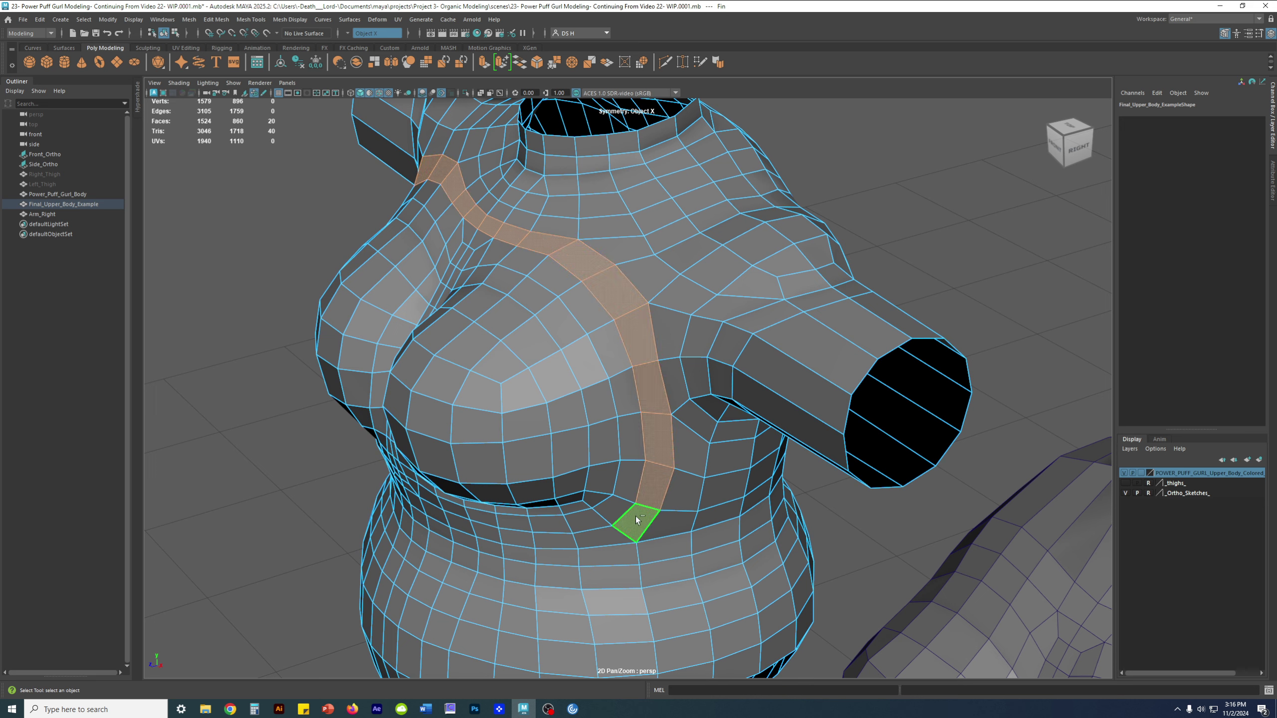
shift+double_click(530, 542)
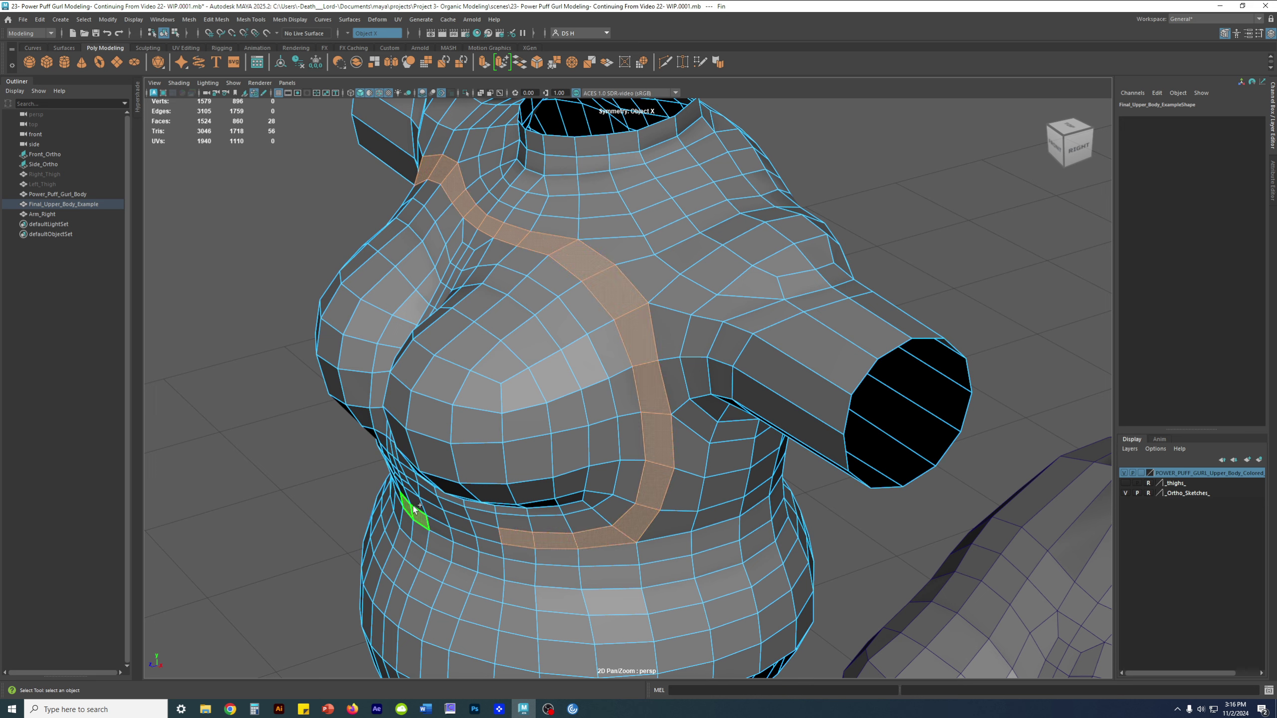
shift+double_click(418, 502)
key(ctrl+z)
alt+drag(418, 501, 555, 529)
key(ctrl+z)
shift+click(535, 525)
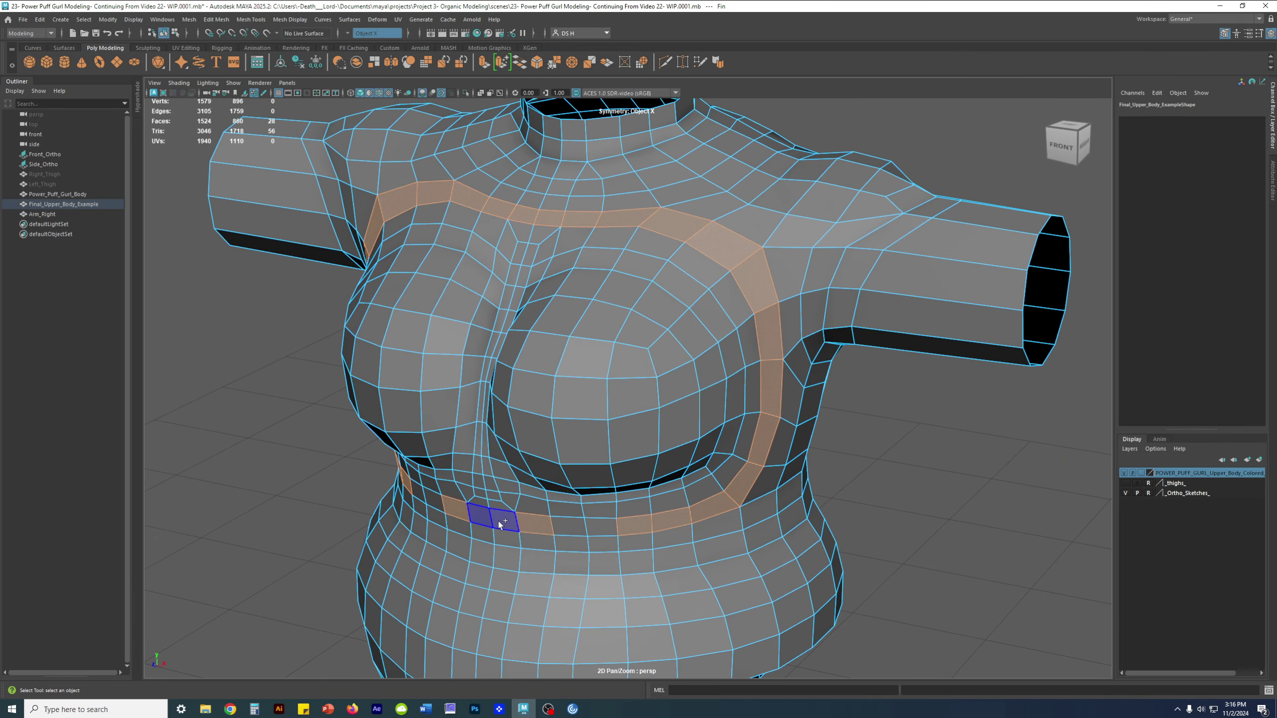
shift+click(600, 528)
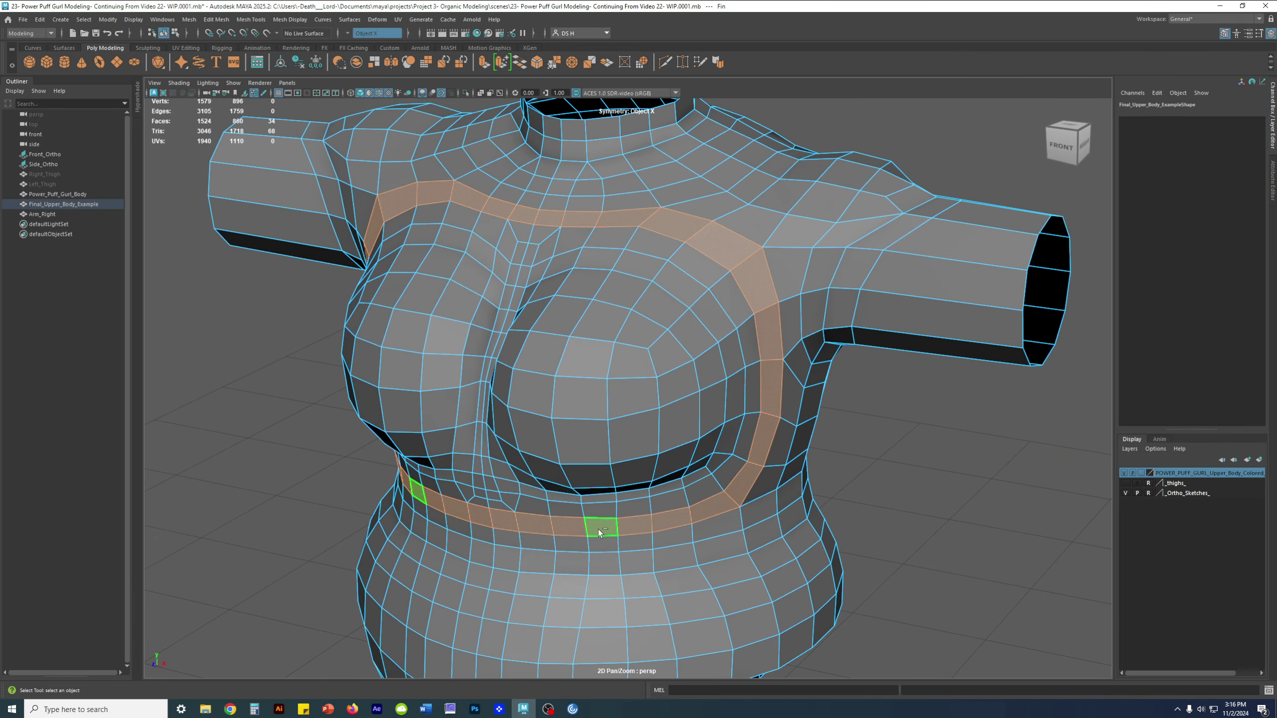
Compare the shoulder width and arm connection of the example torso with the working body from the front and above.
alt+drag(731, 260, 679, 282)
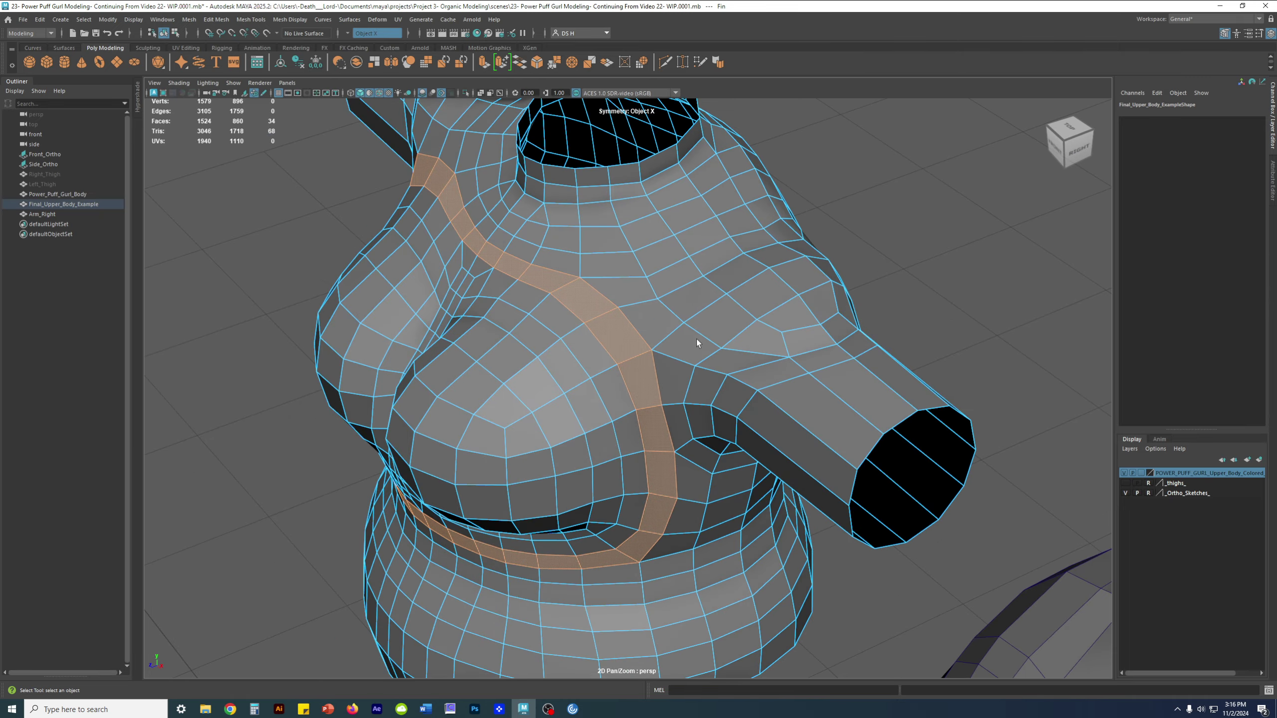
alt+drag(697, 340, 870, 336)
scroll(869, 336, down, 5)
alt+middle_drag(965, 382, 769, 340)
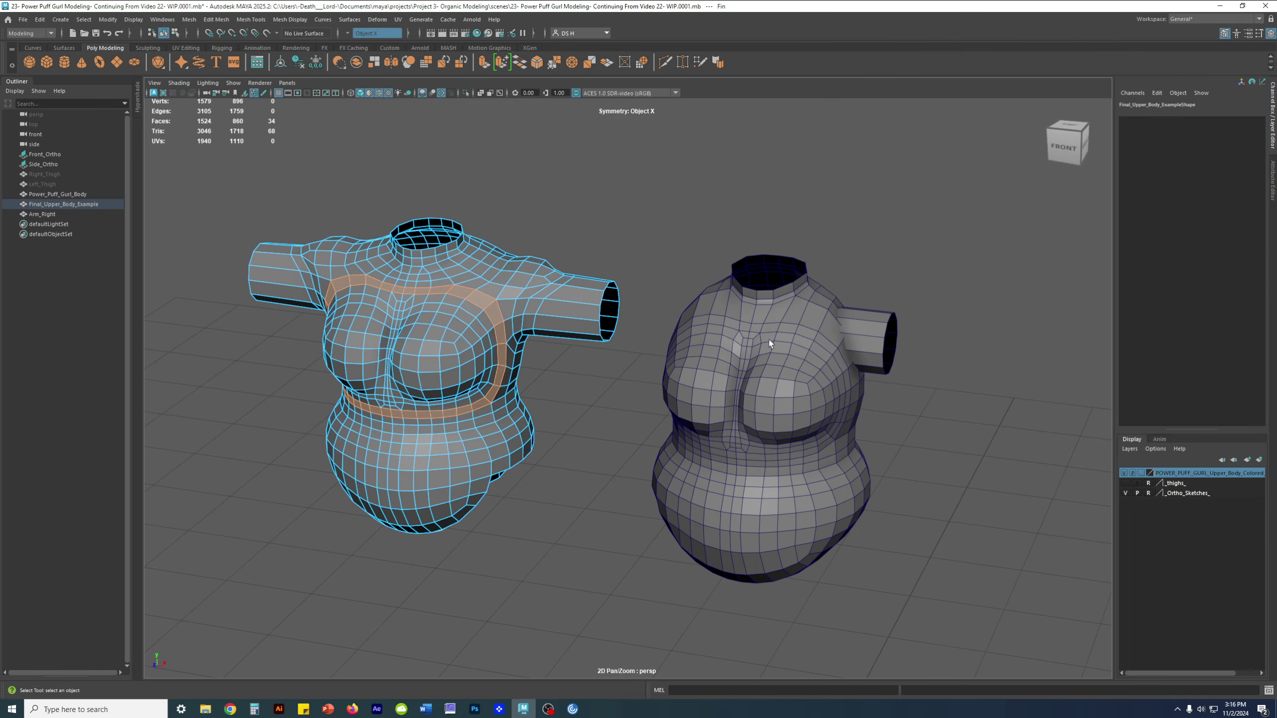
alt+drag(607, 261, 608, 337)
scroll(608, 337, up, 4)
alt+drag(478, 342, 495, 345)
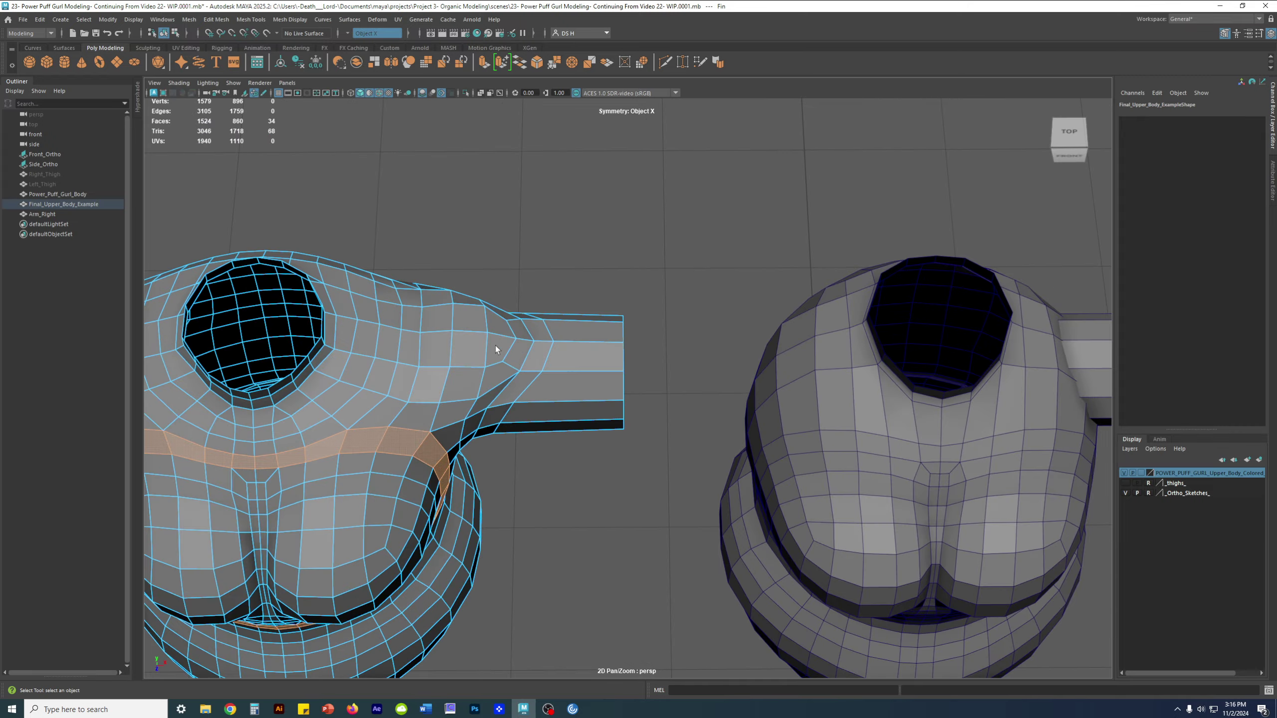
alt+middle_drag(495, 345, 611, 283)
alt+drag(611, 283, 610, 330)
alt+right_drag(610, 330, 579, 329)
alt+drag(579, 330, 610, 327)
alt+middle_drag(611, 328, 612, 312)
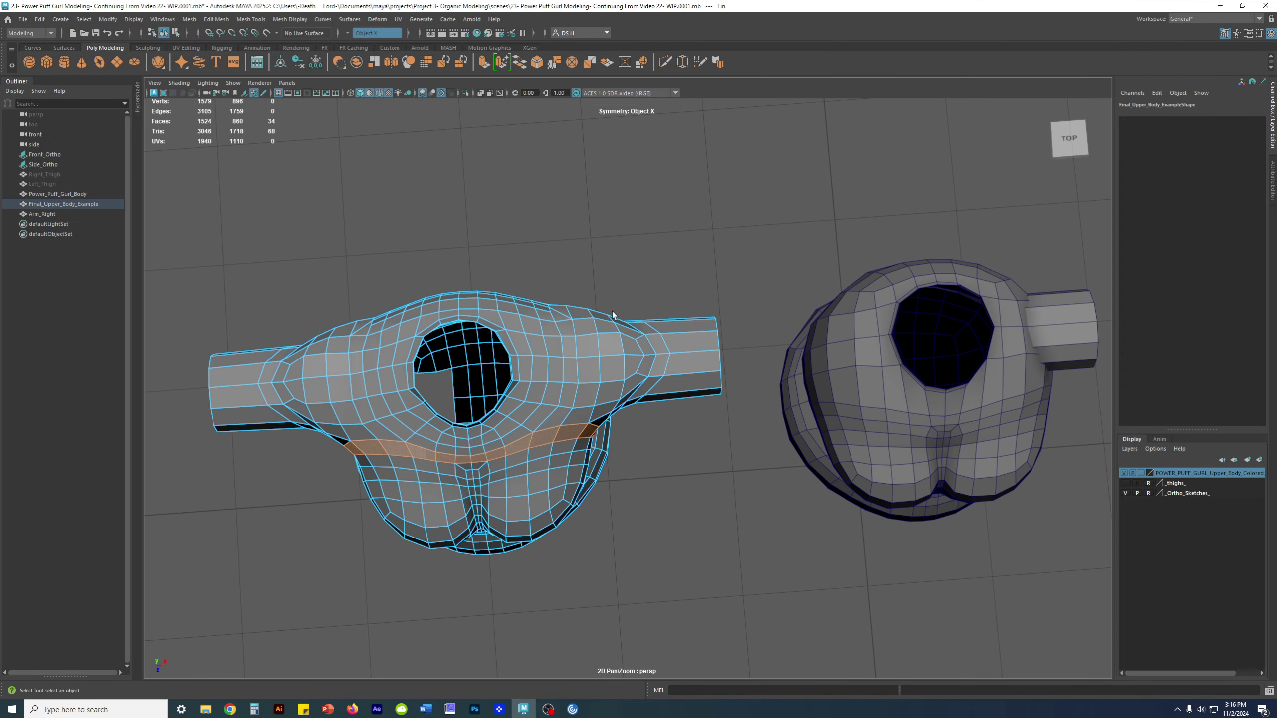
alt+drag(603, 397, 607, 359)
alt+right_drag(607, 359, 607, 366)
scroll(608, 366, up, 2)
alt+drag(574, 355, 480, 381)
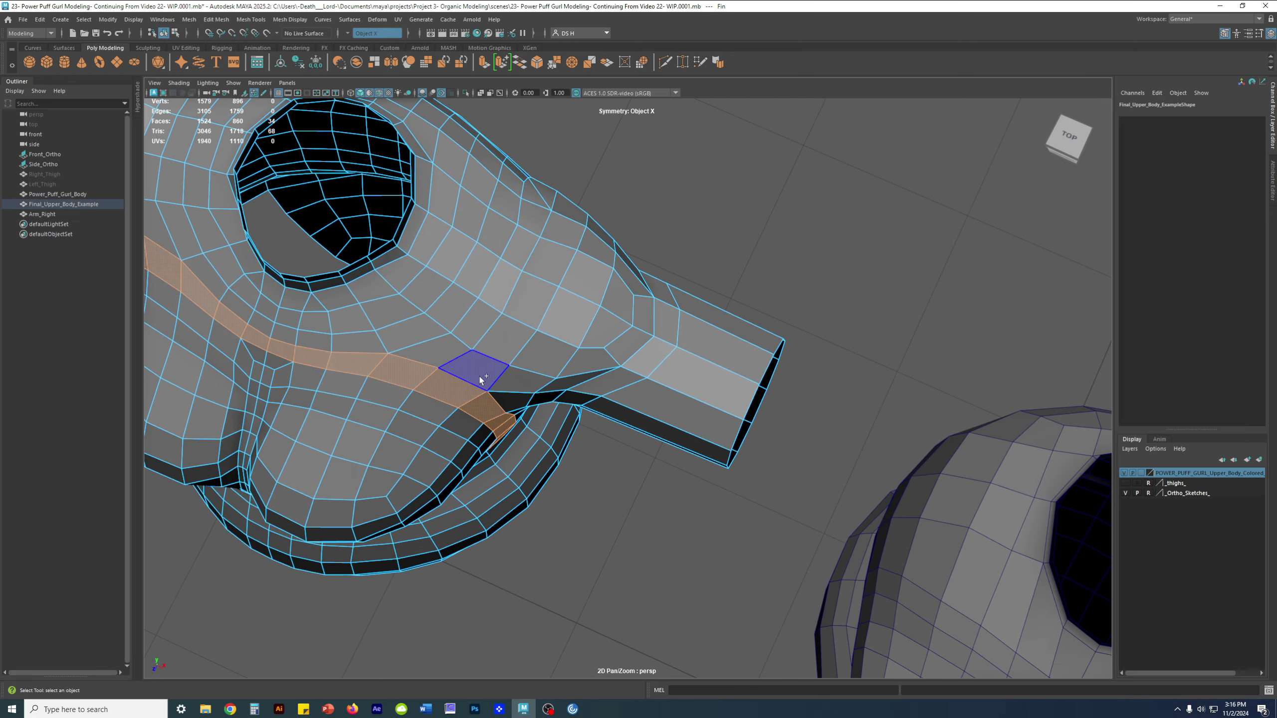
Add the faces between the example's chest loop and the upper front of its shoulder to the face selection.
shift+click(501, 344)
shift+click(545, 356)
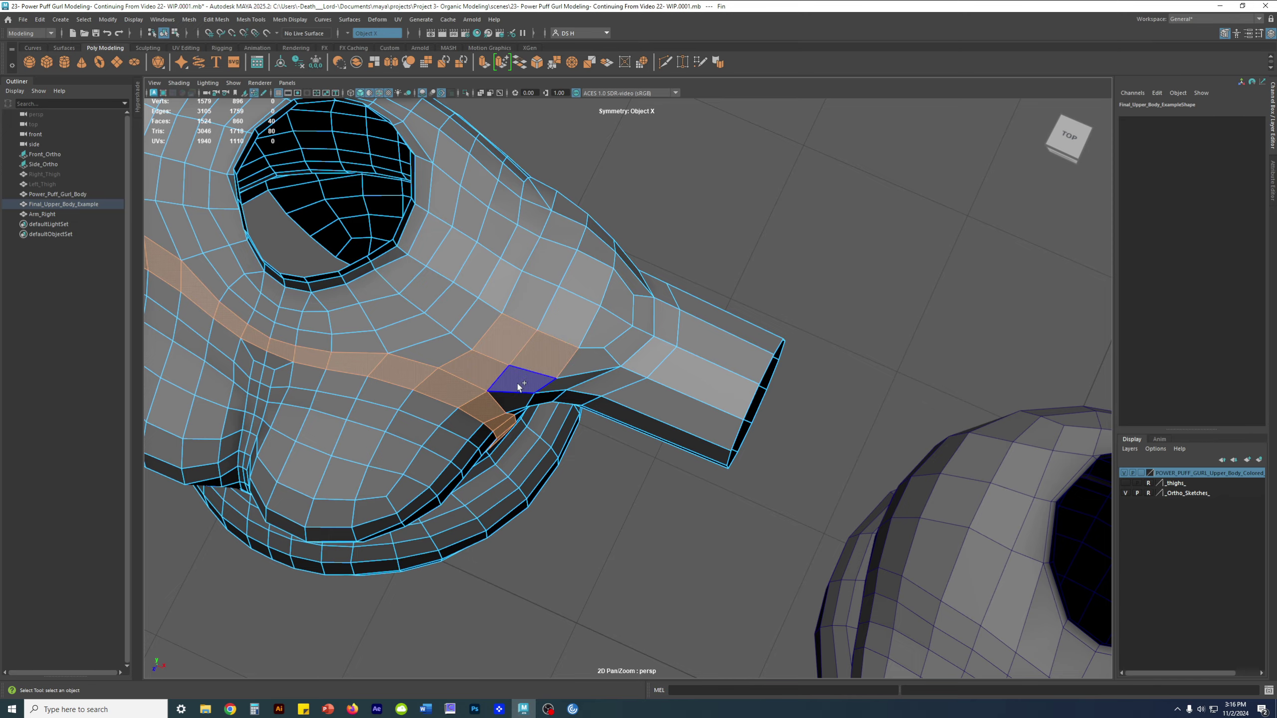
shift+click(519, 385)
alt+drag(518, 384, 510, 257)
alt+middle_drag(511, 256, 488, 431)
alt+drag(488, 435, 421, 313)
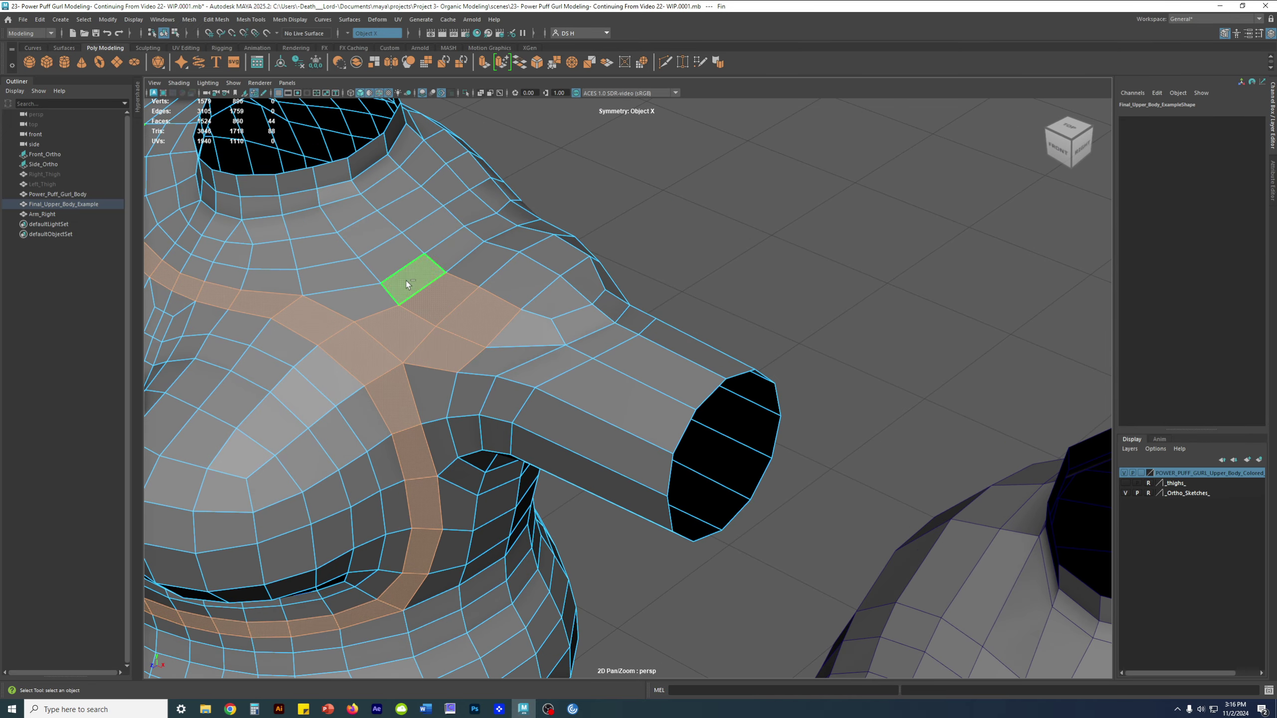
shift+click(361, 301)
shift+click(385, 267)
shift+click(343, 279)
shift+click(522, 335)
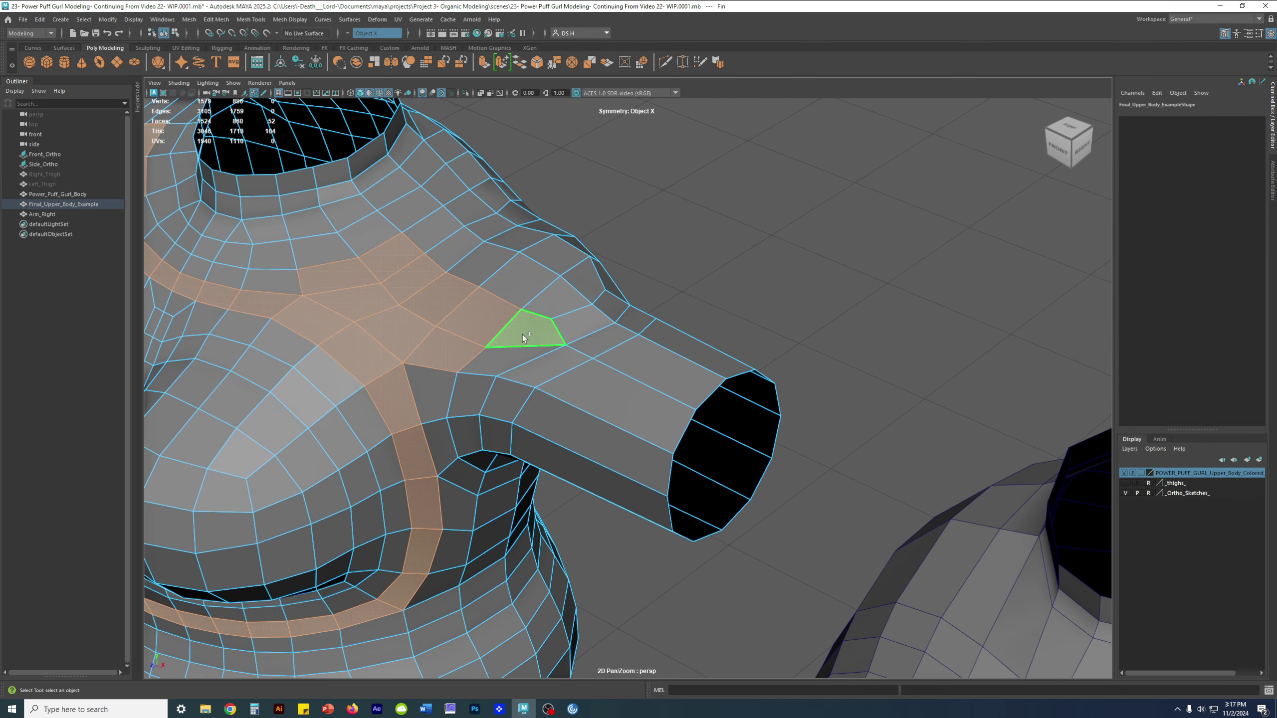
shift+click(523, 335)
Extend the example's face selection down the front of the arm base and into the armpit.
alt+drag(531, 410, 417, 371)
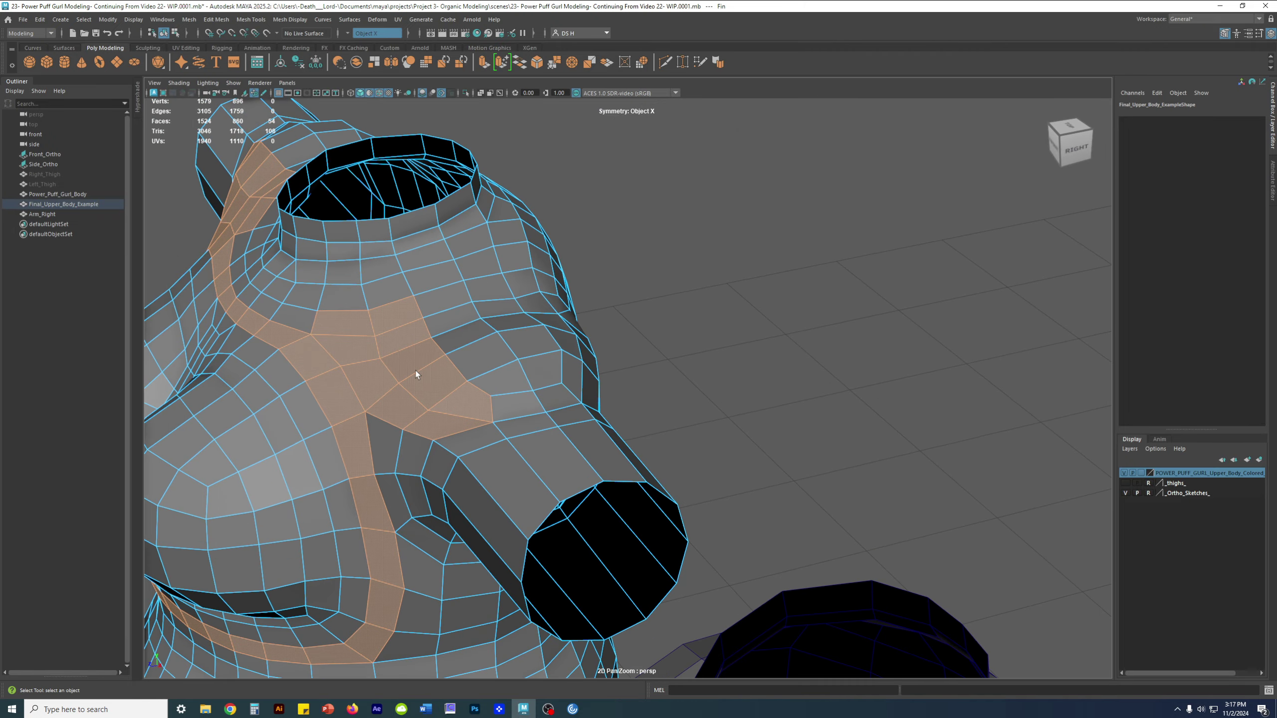
alt+right_drag(417, 371, 544, 414)
alt+middle_drag(397, 347, 593, 402)
alt+drag(559, 418, 648, 387)
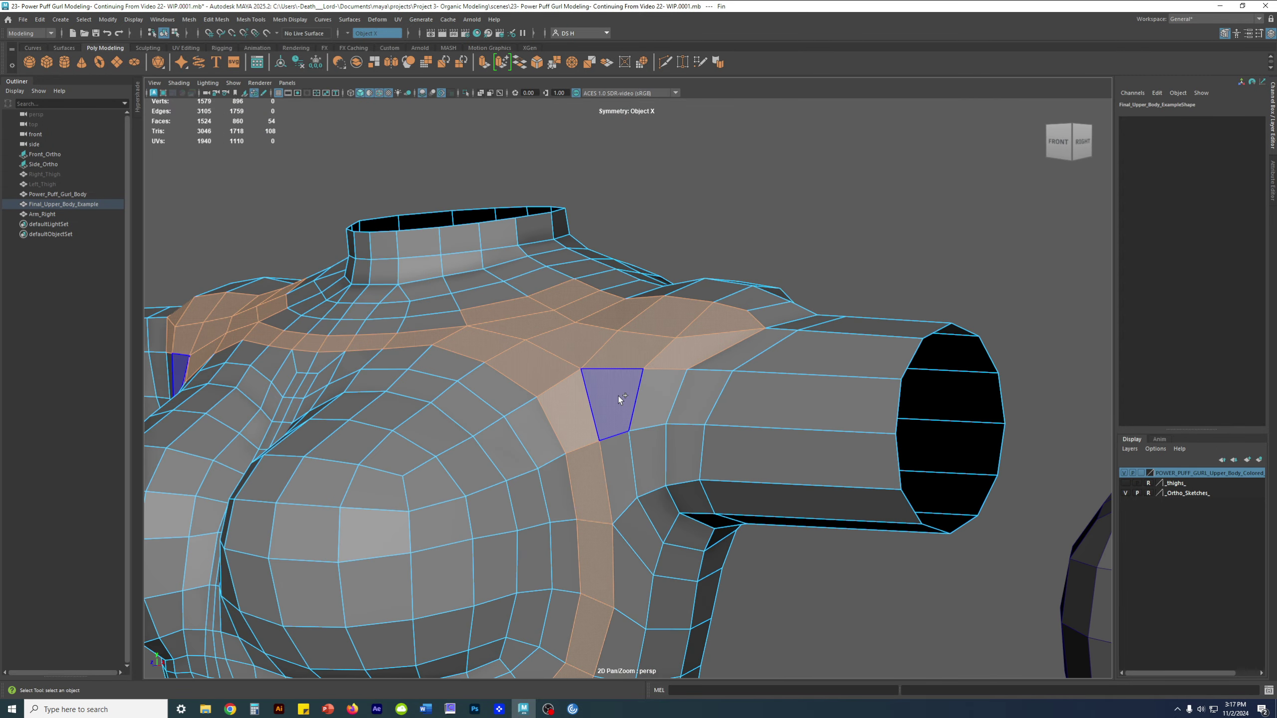
shift+click(614, 396)
shift+click(656, 395)
shift+click(632, 457)
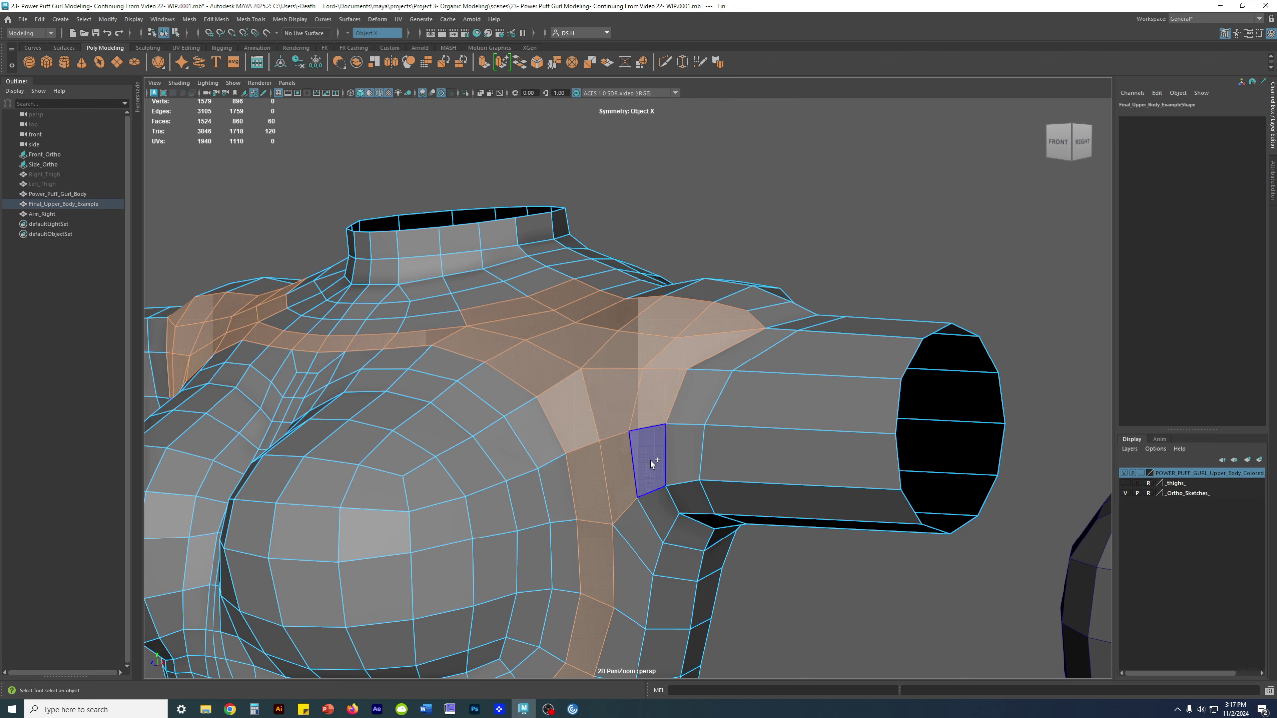
shift+click(657, 519)
shift+click(683, 539)
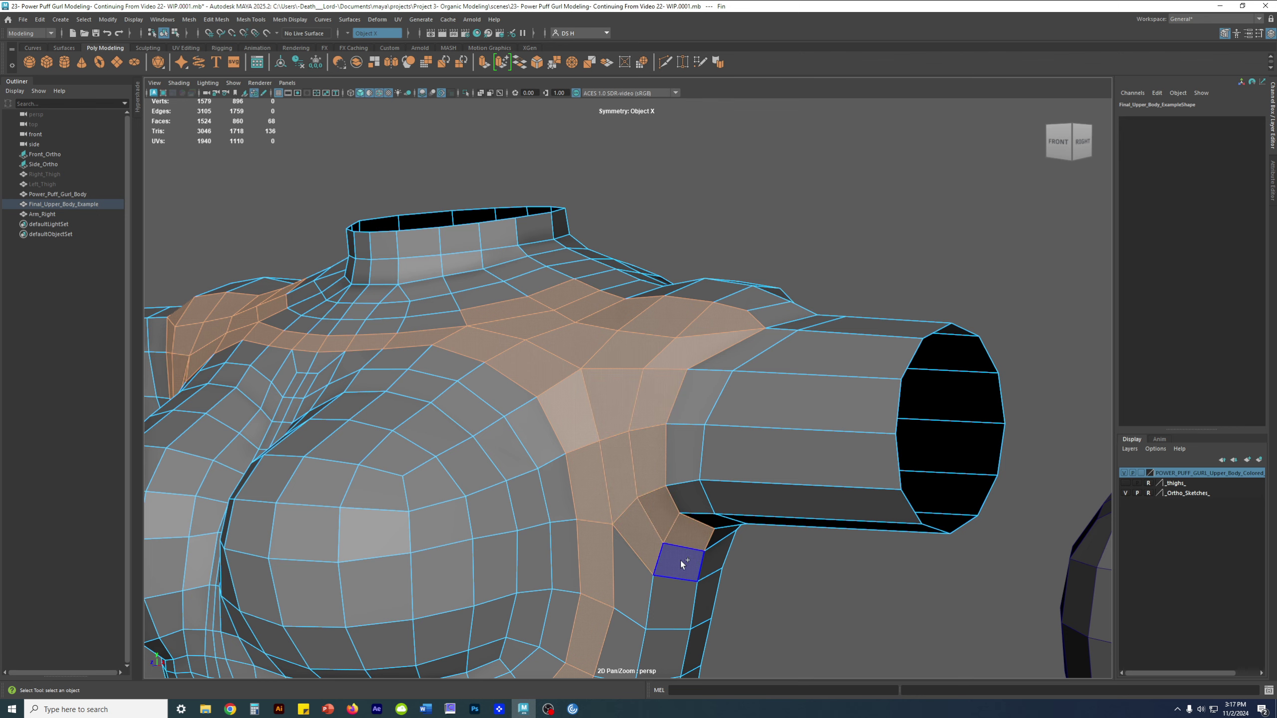
shift+click(681, 563)
Continue the example's face selection beneath and behind the arm and back over the shoulder to ring the arm base.
alt+drag(681, 563, 619, 464)
alt+middle_drag(618, 463, 622, 332)
alt+drag(622, 332, 513, 339)
alt+drag(610, 336, 641, 380)
shift+click(631, 368)
shift+click(628, 392)
shift+click(630, 396)
shift+click(654, 405)
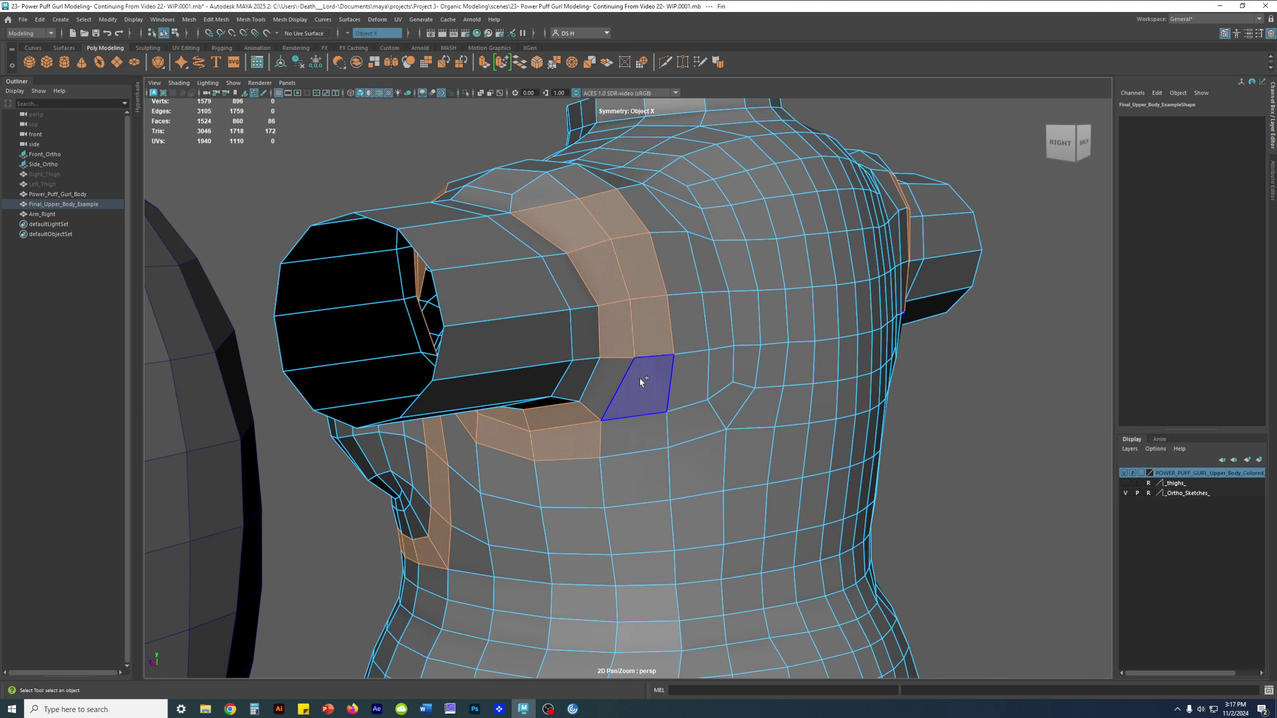
shift+click(644, 433)
mouse_move(643, 433)
alt+mouse_down()
mouse_move(623, 427)
mouse_move(647, 437)
alt+mouse_up()
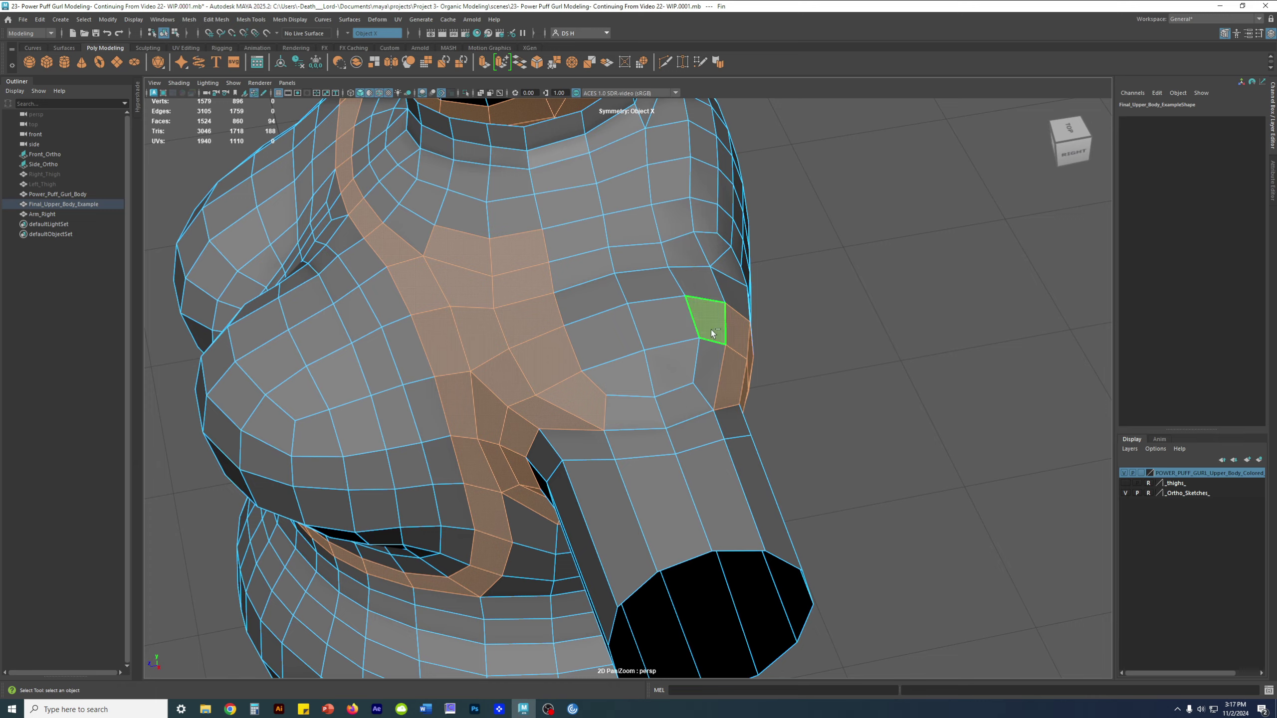
shift+click(671, 406)
Bring the working body's shoulder into view, select Power_Puff_Gurl_Body with Arm_Right to inspect their junction, and clear the selection.
alt+drag(671, 406, 844, 385)
alt+drag(909, 488, 832, 442)
alt+right_drag(832, 443, 748, 435)
alt+middle_drag(749, 435, 396, 391)
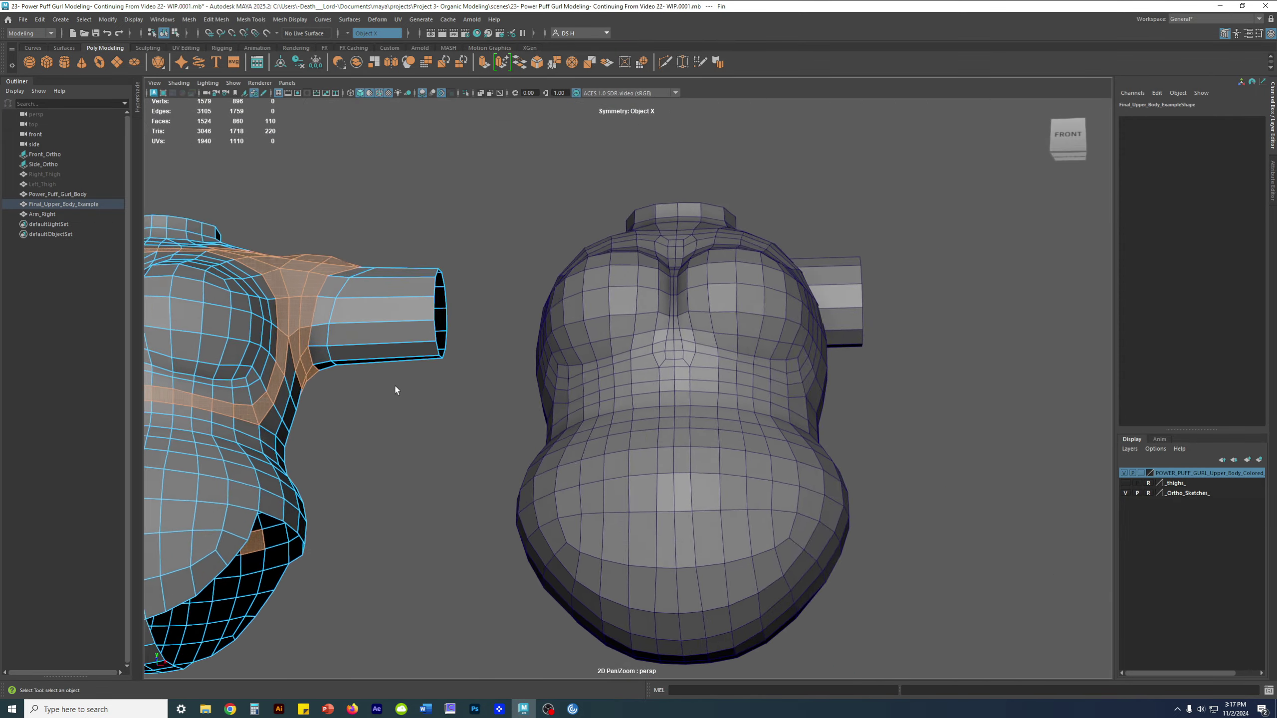
alt+drag(634, 393, 638, 436)
alt+right_drag(639, 436, 850, 463)
alt+middle_drag(850, 463, 736, 485)
alt+drag(736, 485, 665, 439)
alt+right_drag(664, 439, 638, 422)
click(639, 422)
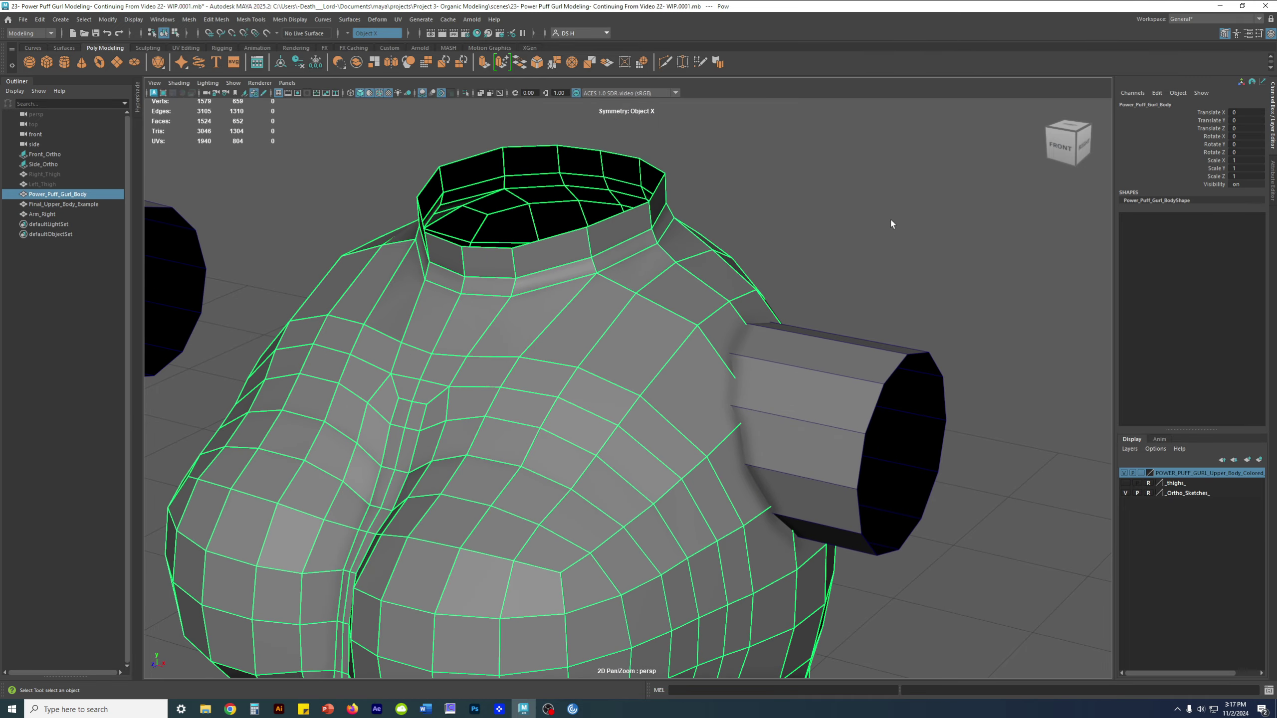
shift+click(857, 350)
alt+drag(858, 351, 814, 229)
click(814, 229)
Select Arm_Right and Power_Puff_Gurl_Body in turn to compare the arm's edges with the shoulder's edges up close.
click(762, 346)
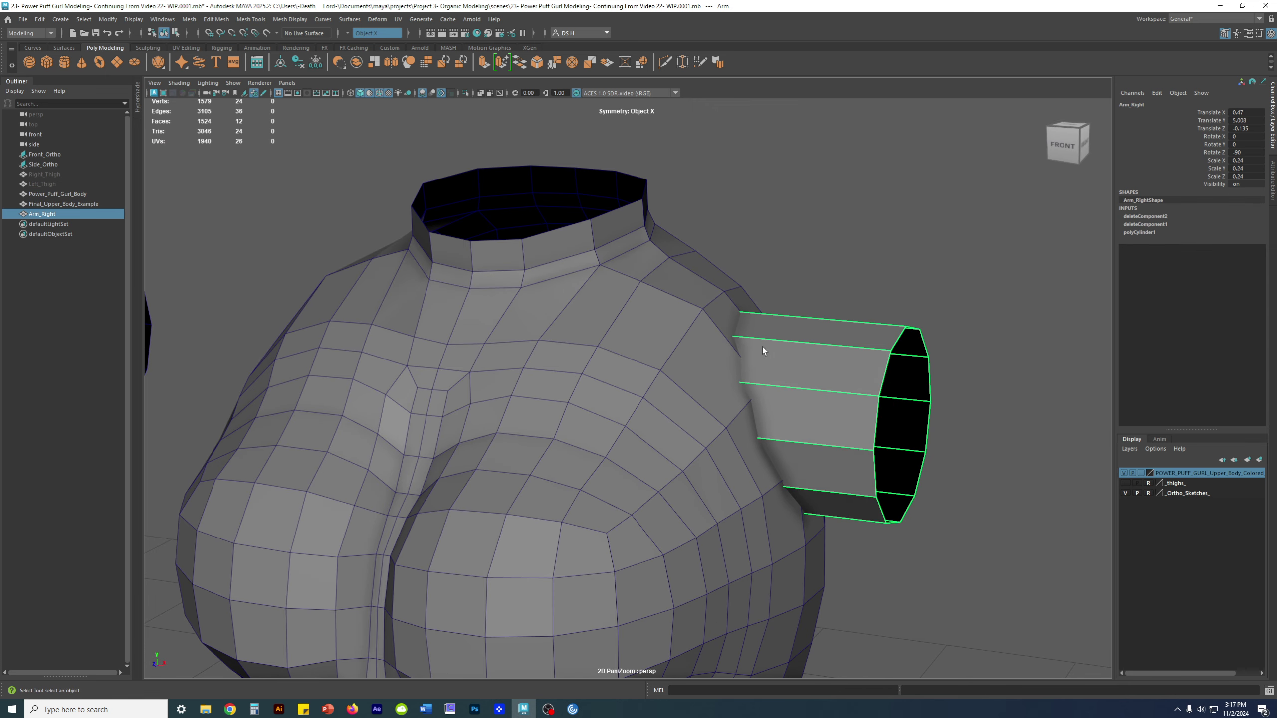
alt+right_drag(762, 347, 854, 361)
alt+middle_drag(854, 361, 766, 385)
click(662, 349)
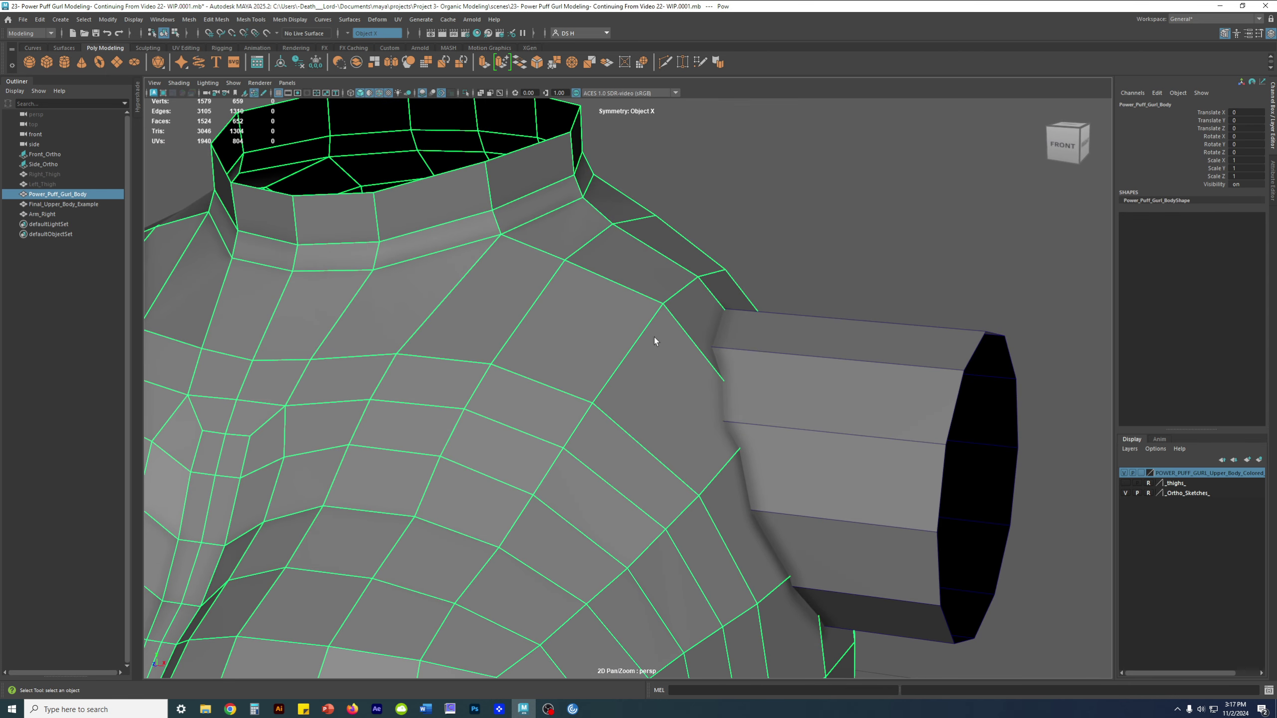
alt+drag(655, 337, 660, 299)
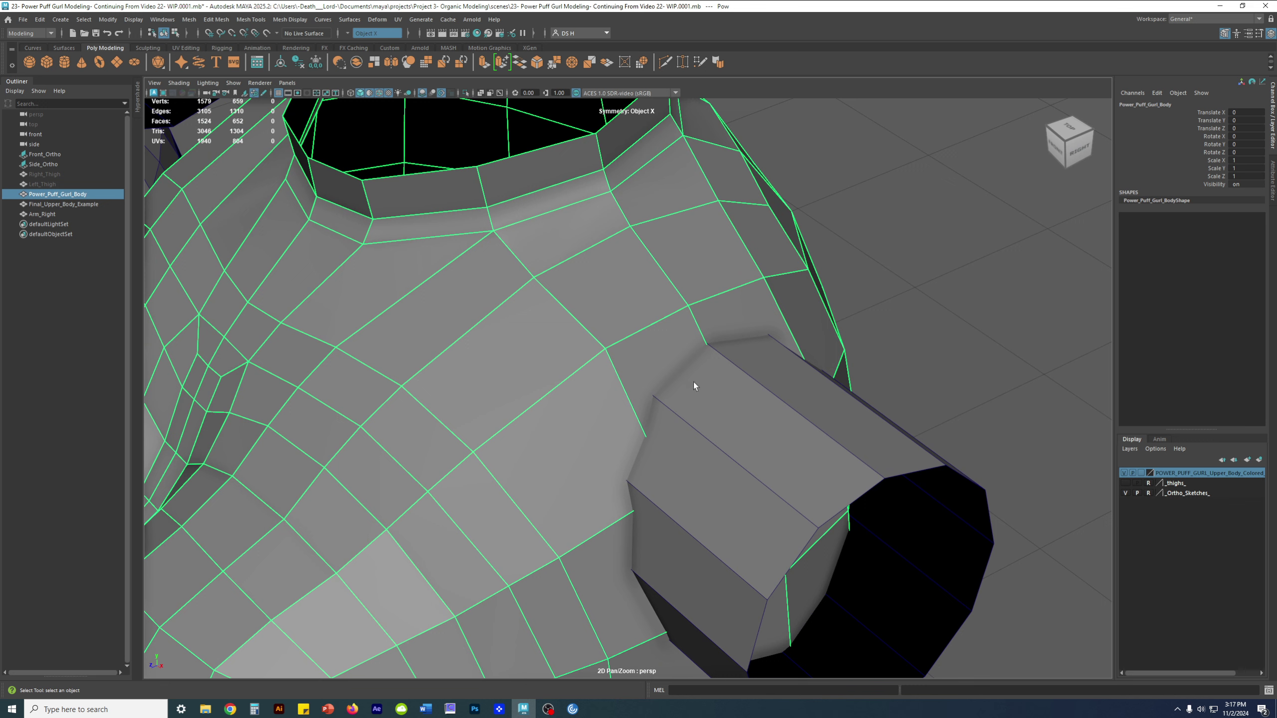
click(772, 403)
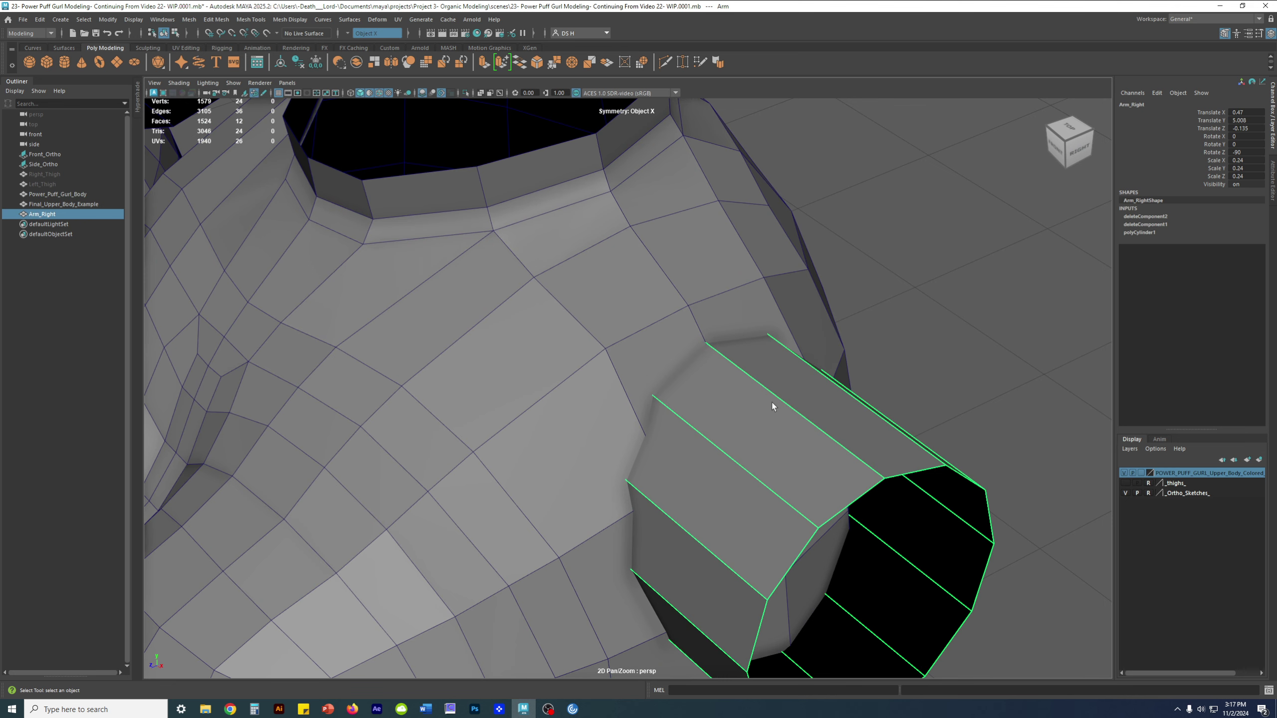
Select Power_Puff_Gurl_Body and activate Multi-Cut on its mesh.
click(686, 328)
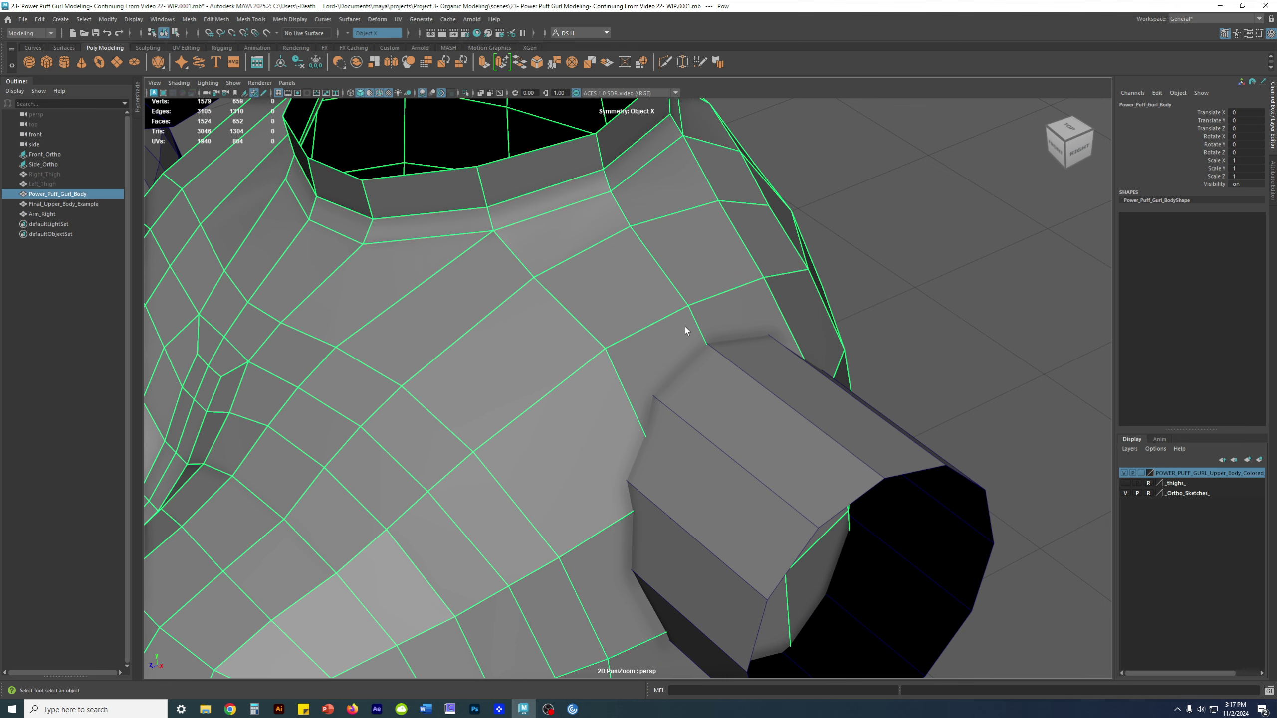
shift+right_click(686, 328)
click(597, 326)
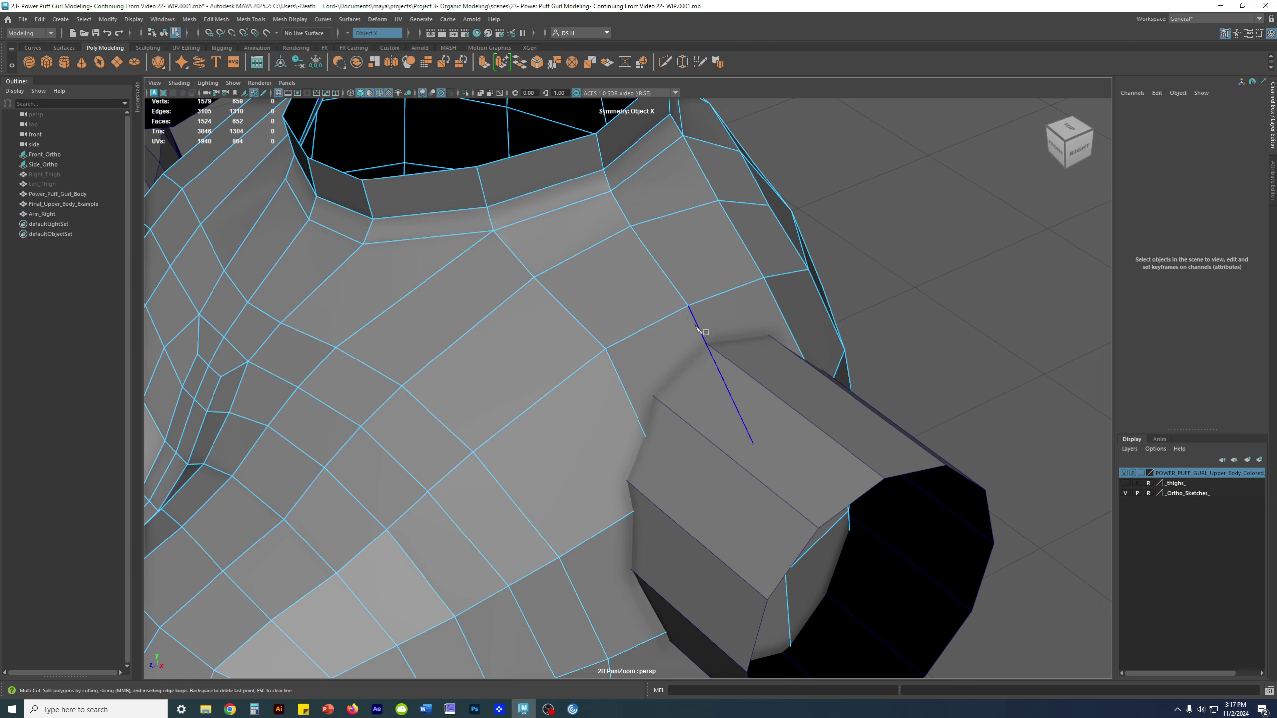
Try to plot one Multi-Cut path on the body from the shoulder's upper edge down the front of the arm base.
scroll(765, 344, up, 5)
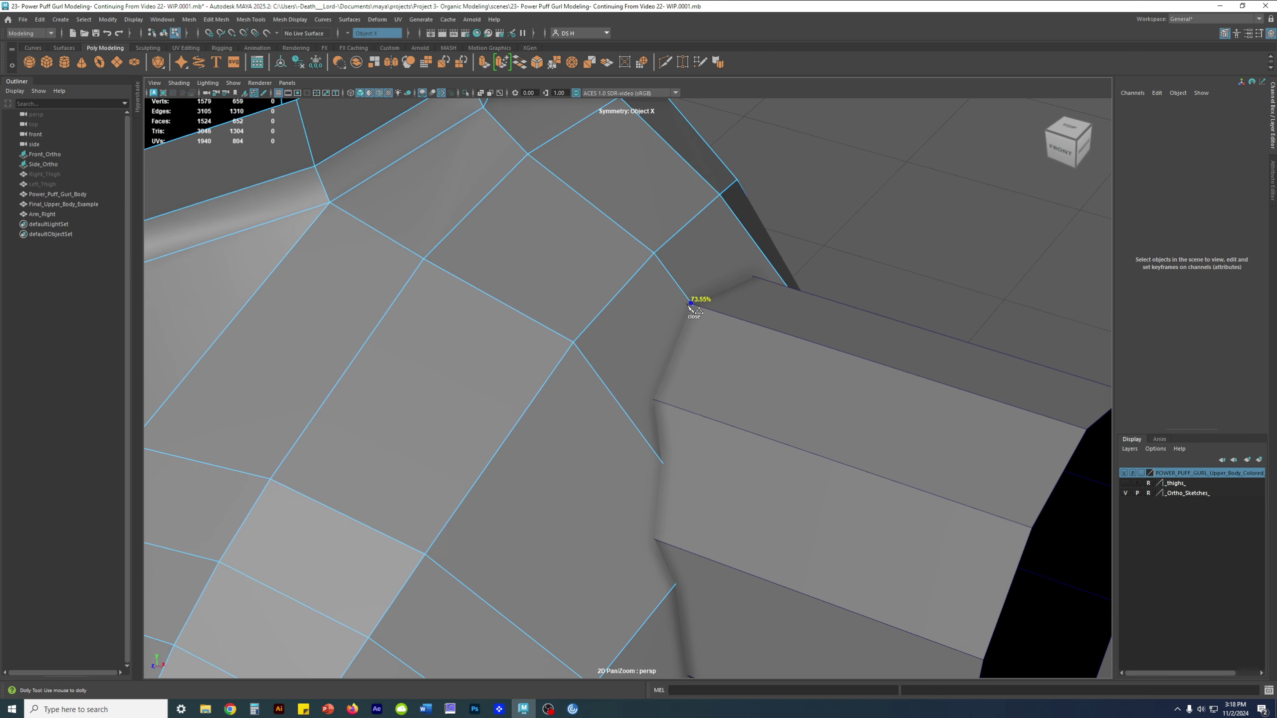
alt+drag(690, 303, 627, 352)
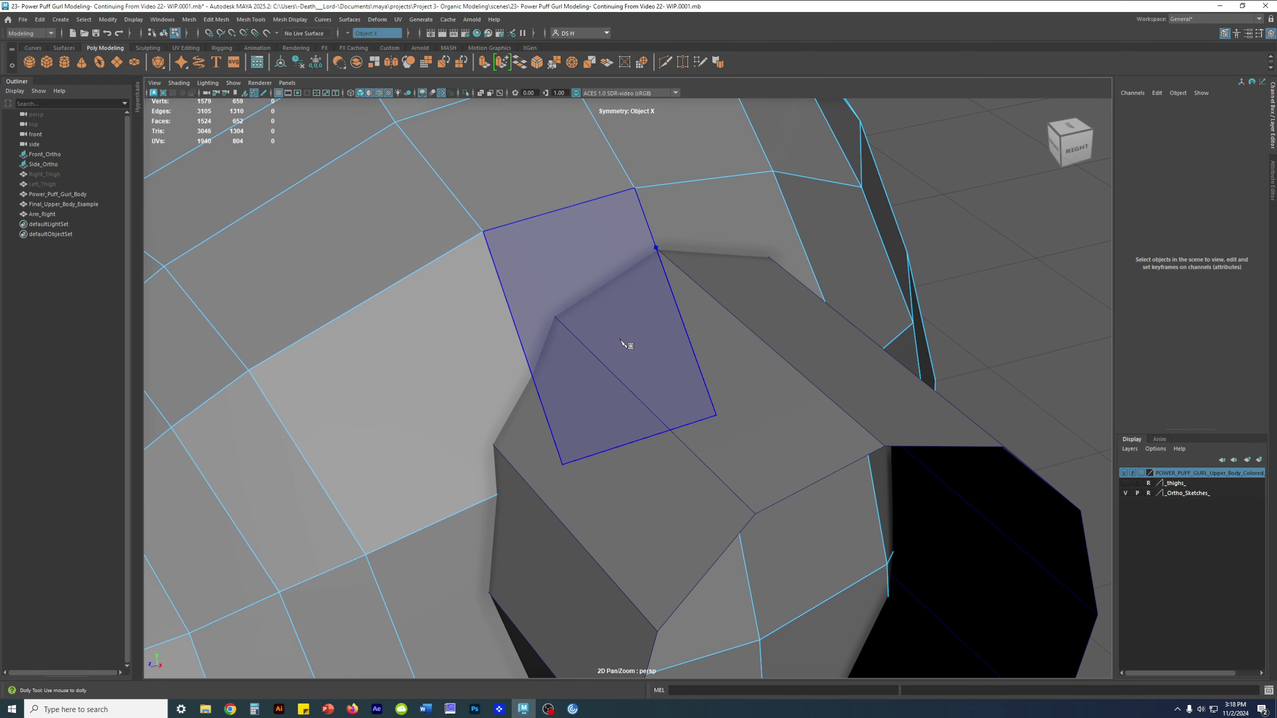
click(555, 314)
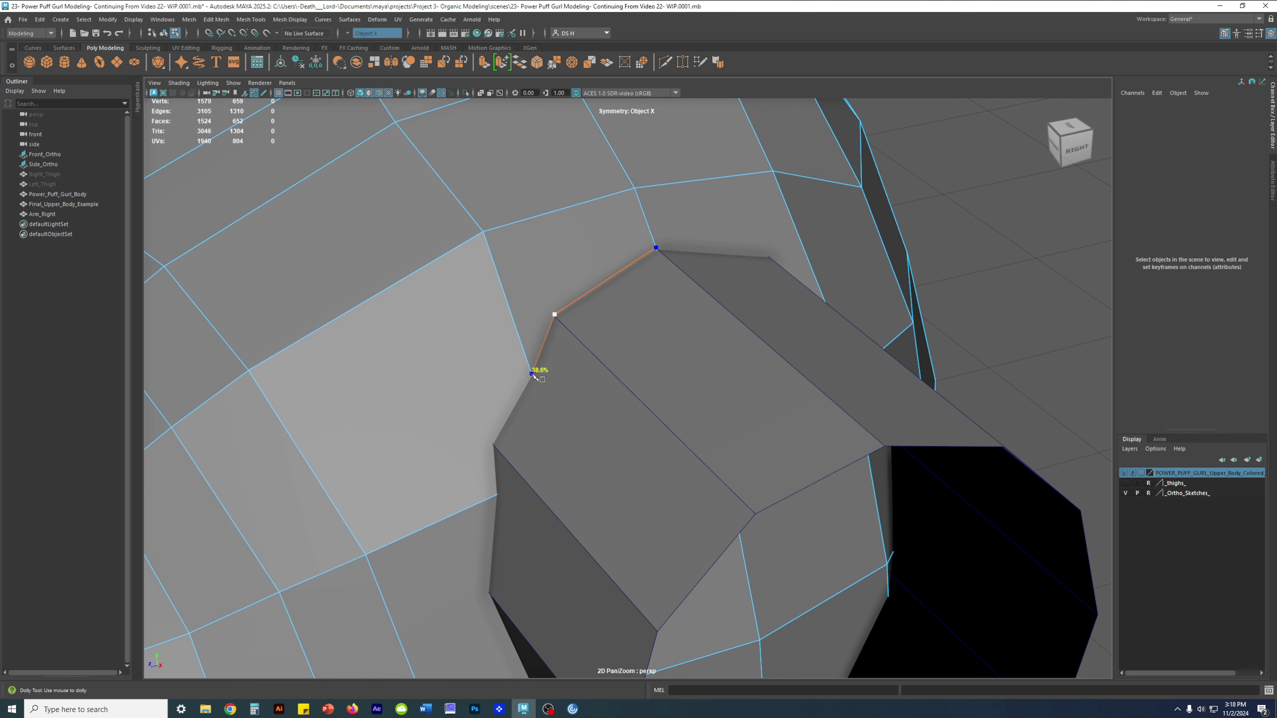
click(531, 373)
alt+drag(532, 373, 573, 391)
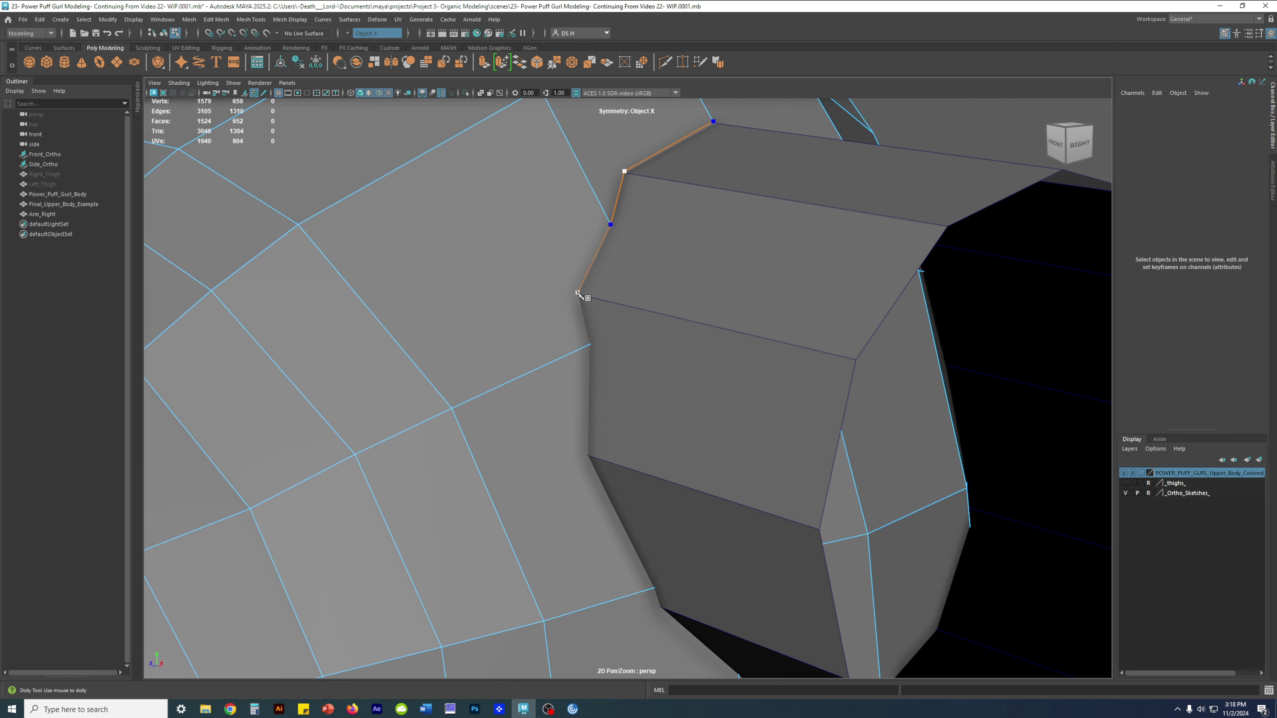
click(591, 351)
alt+middle_drag(589, 455, 541, 346)
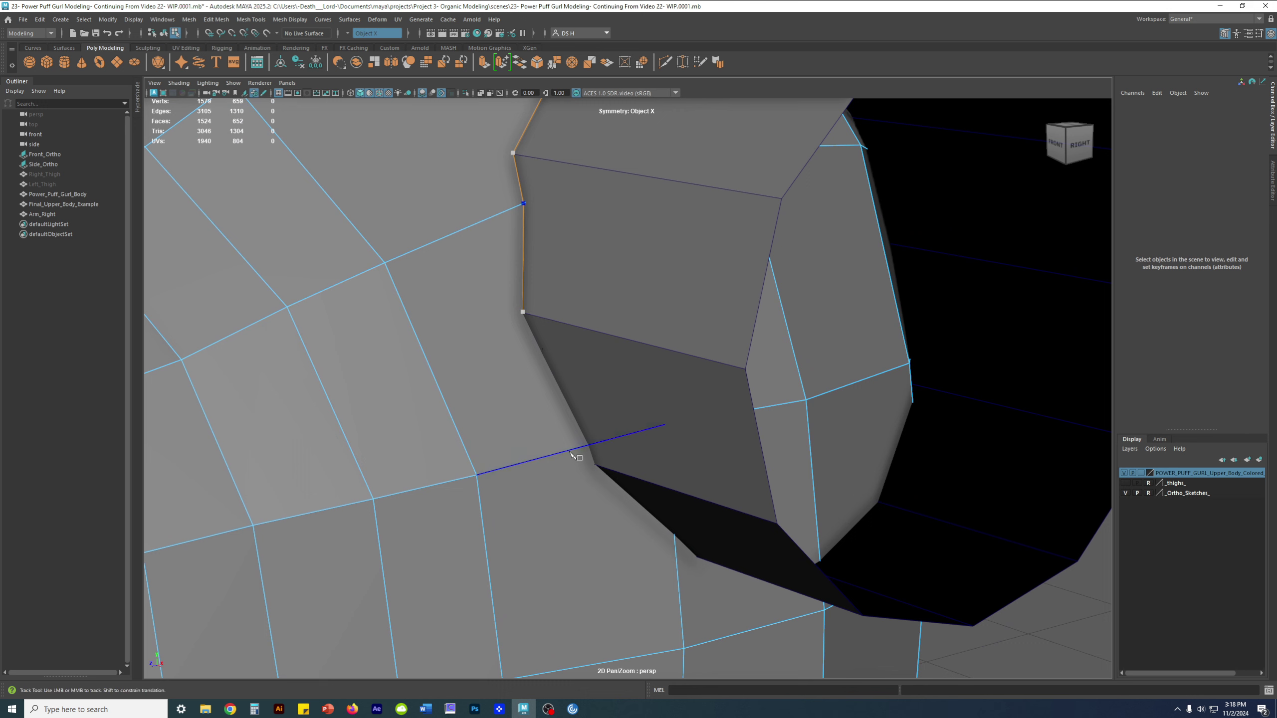
click(589, 450)
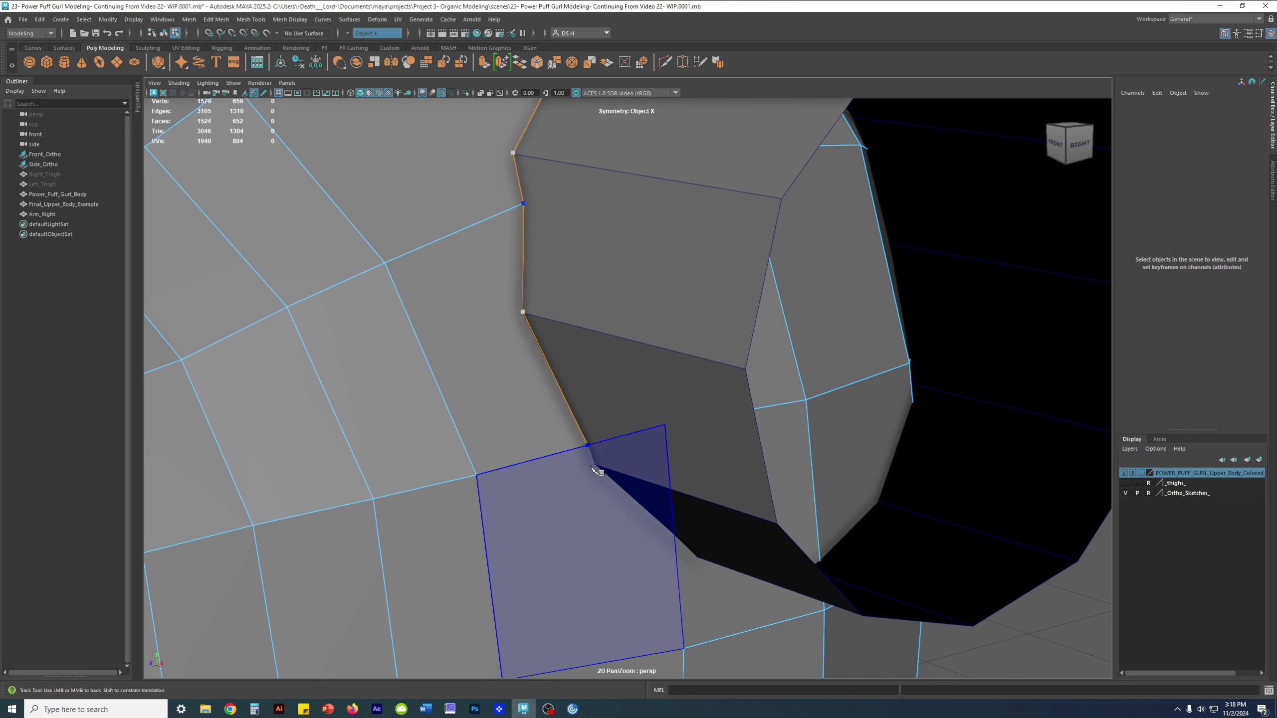
Try to continue the same cut path around the underside of the arm base, following the cylinder's corners.
alt+drag(598, 474, 576, 441)
alt+middle_drag(528, 311, 557, 401)
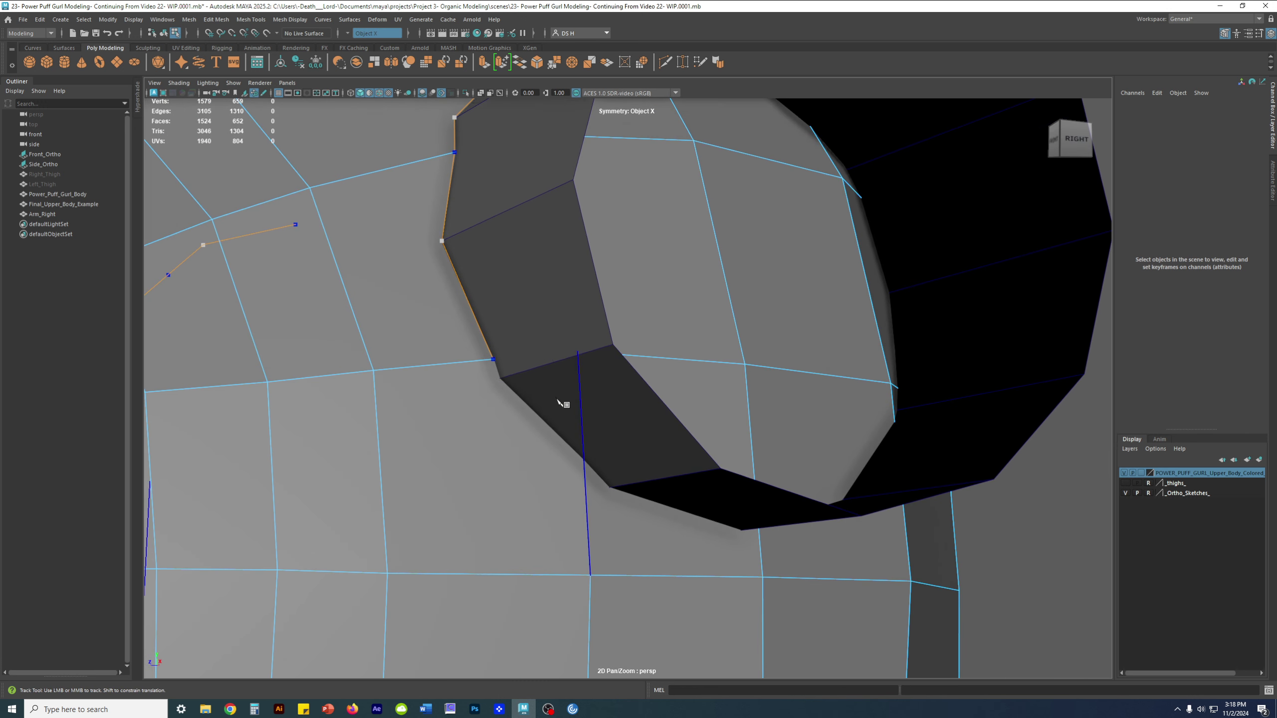
click(499, 380)
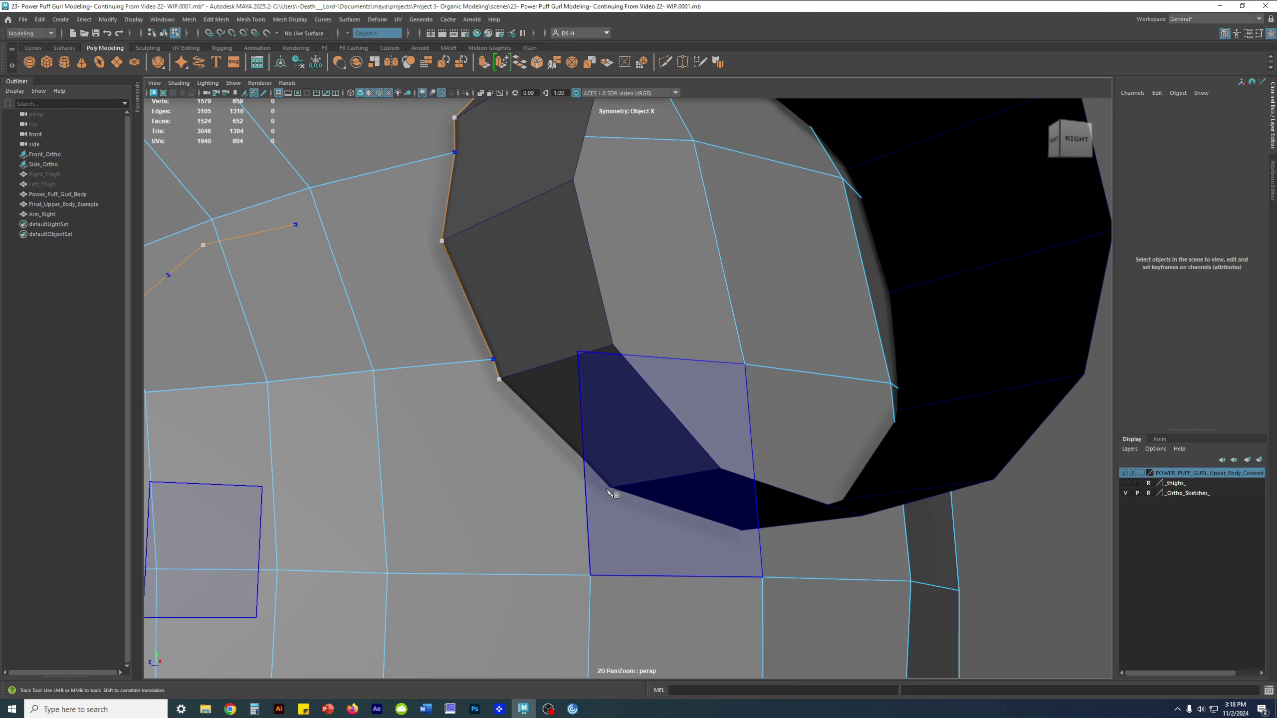
alt+drag(698, 520, 656, 509)
click(567, 479)
click(567, 479)
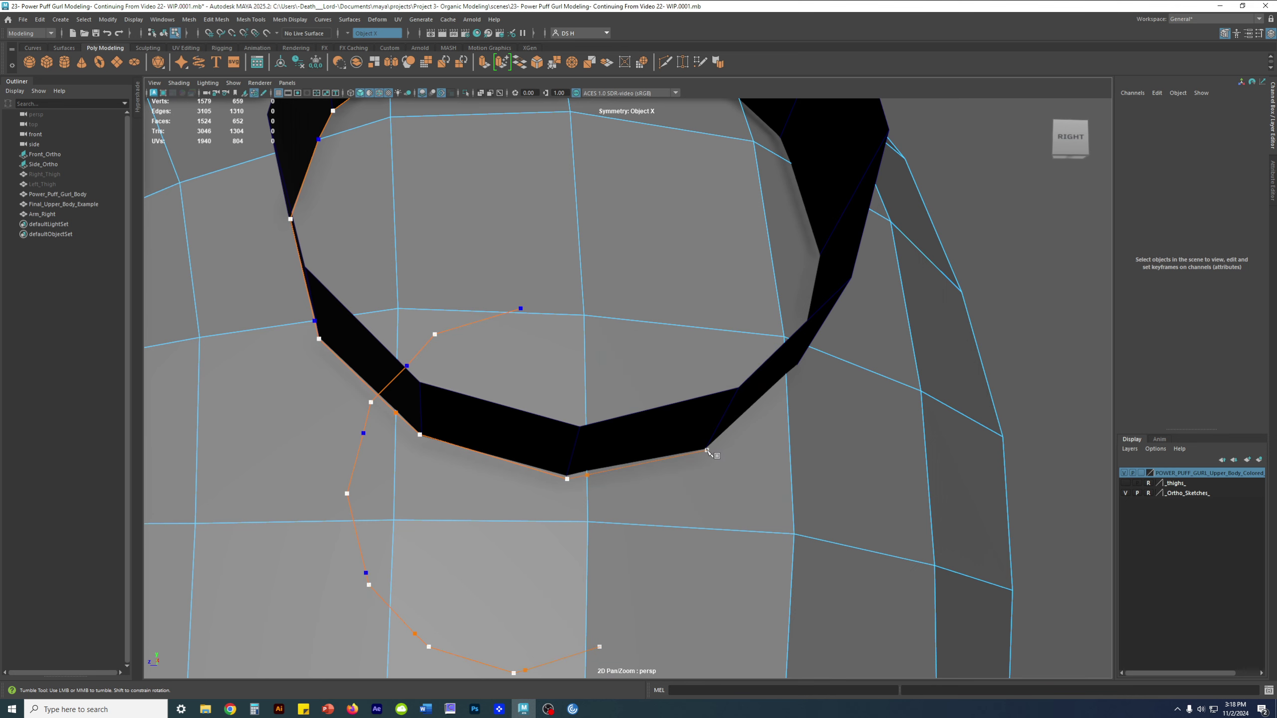
click(707, 451)
alt+drag(605, 492, 578, 494)
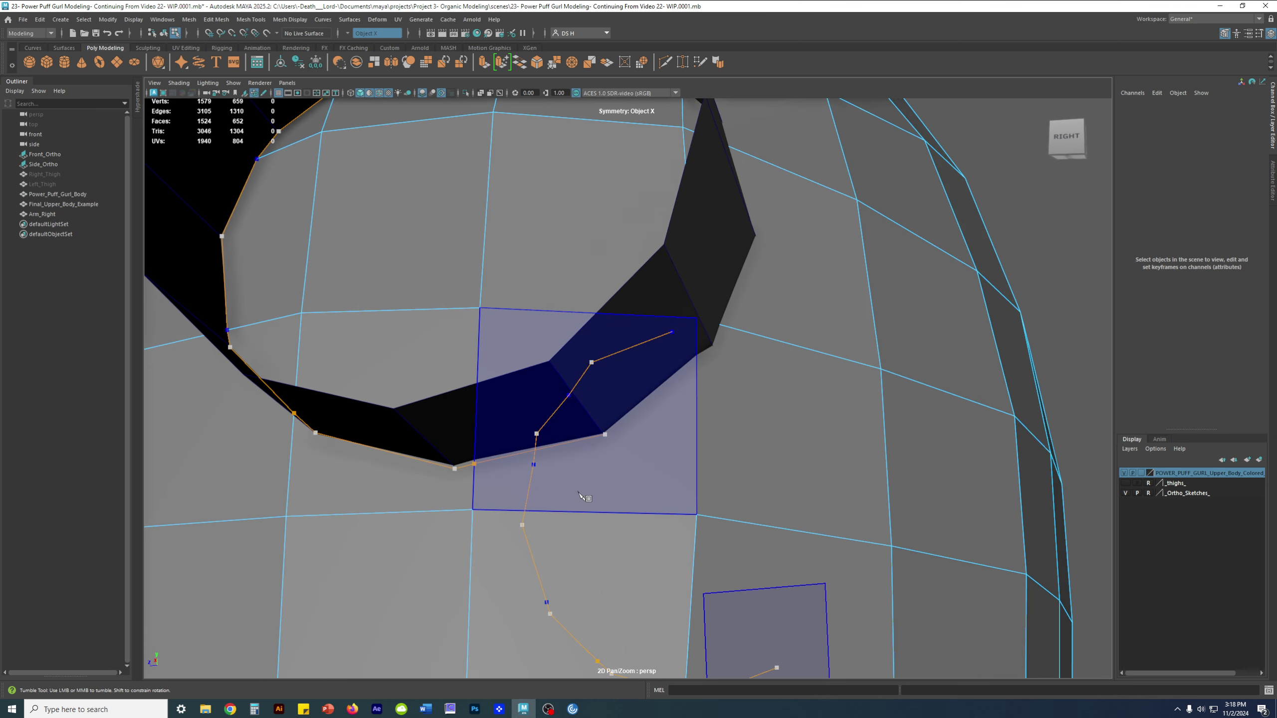
alt+drag(677, 441, 598, 409)
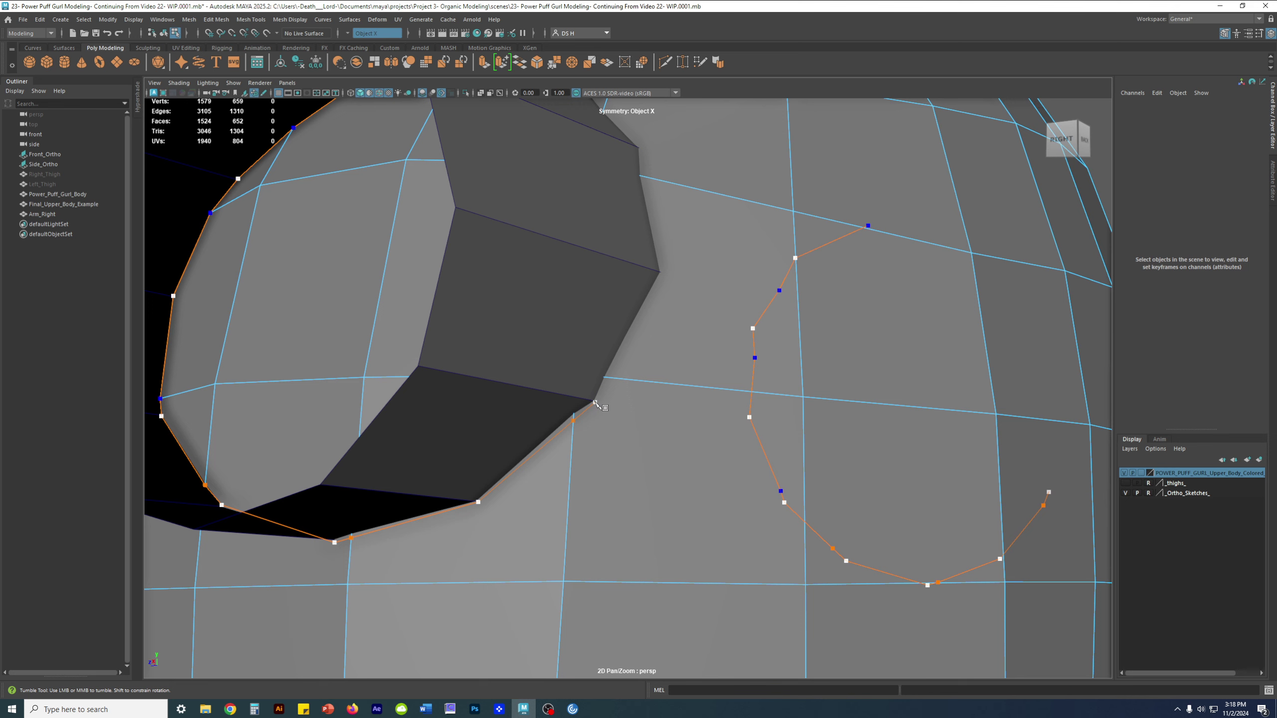
Try to carry the cut path up the back of the arm base toward the shoulder.
click(595, 402)
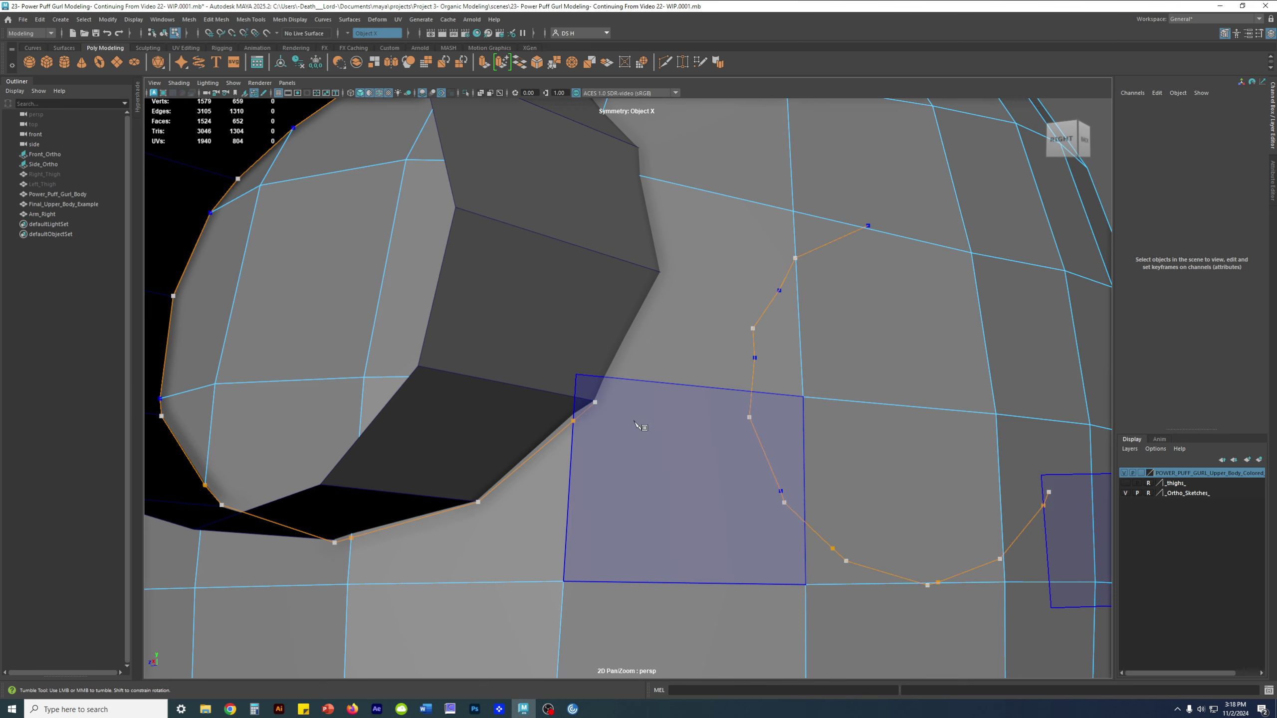
click(662, 274)
alt+drag(687, 271, 652, 312)
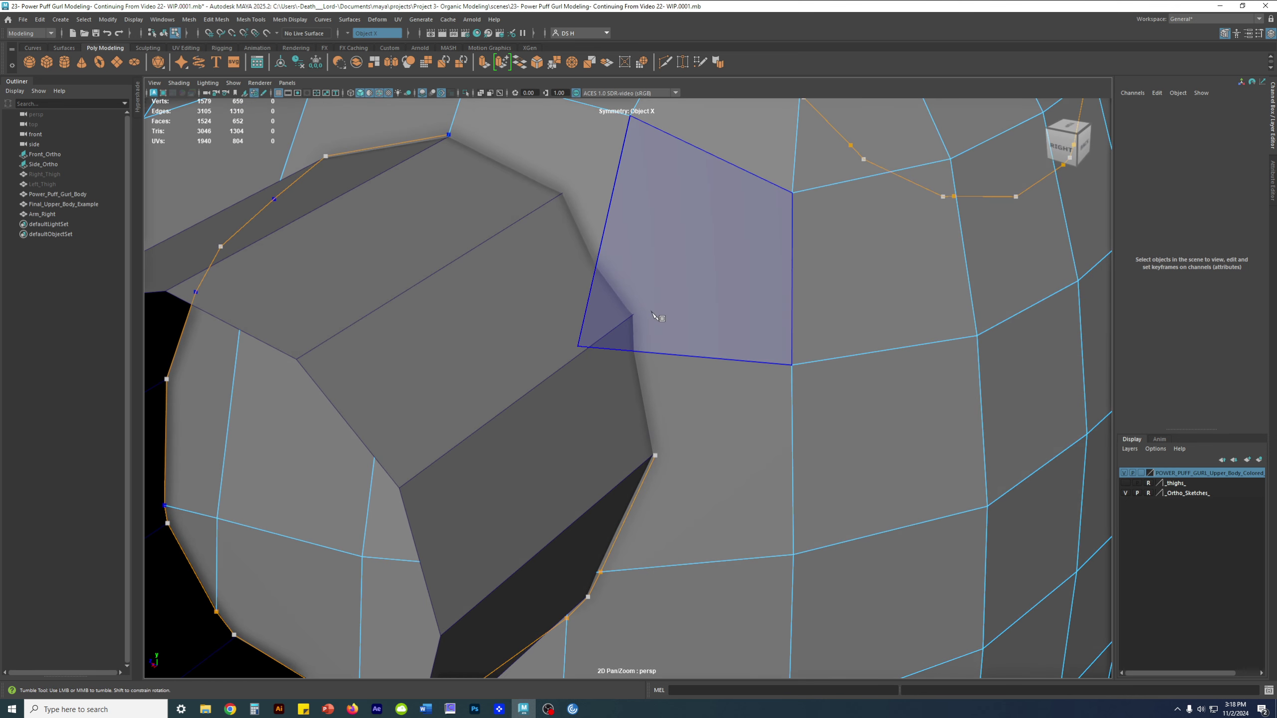
click(635, 314)
scroll(607, 285, down, 2)
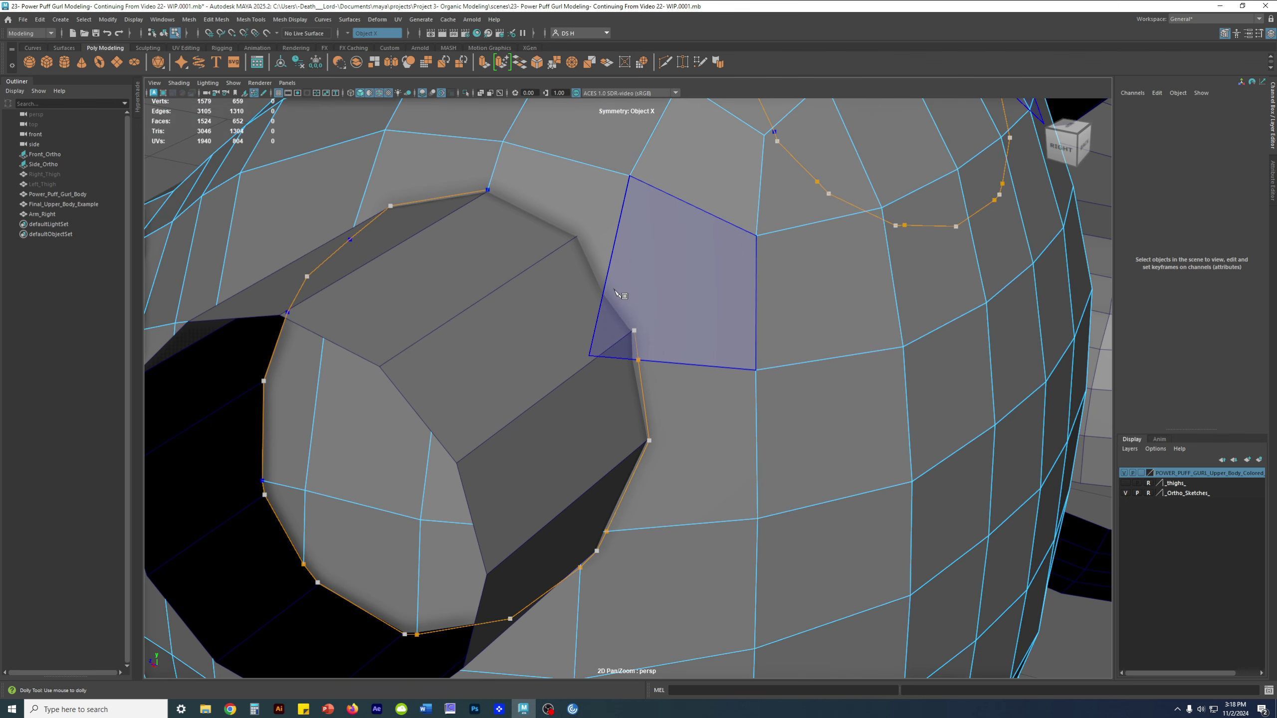
alt+drag(678, 305, 764, 234)
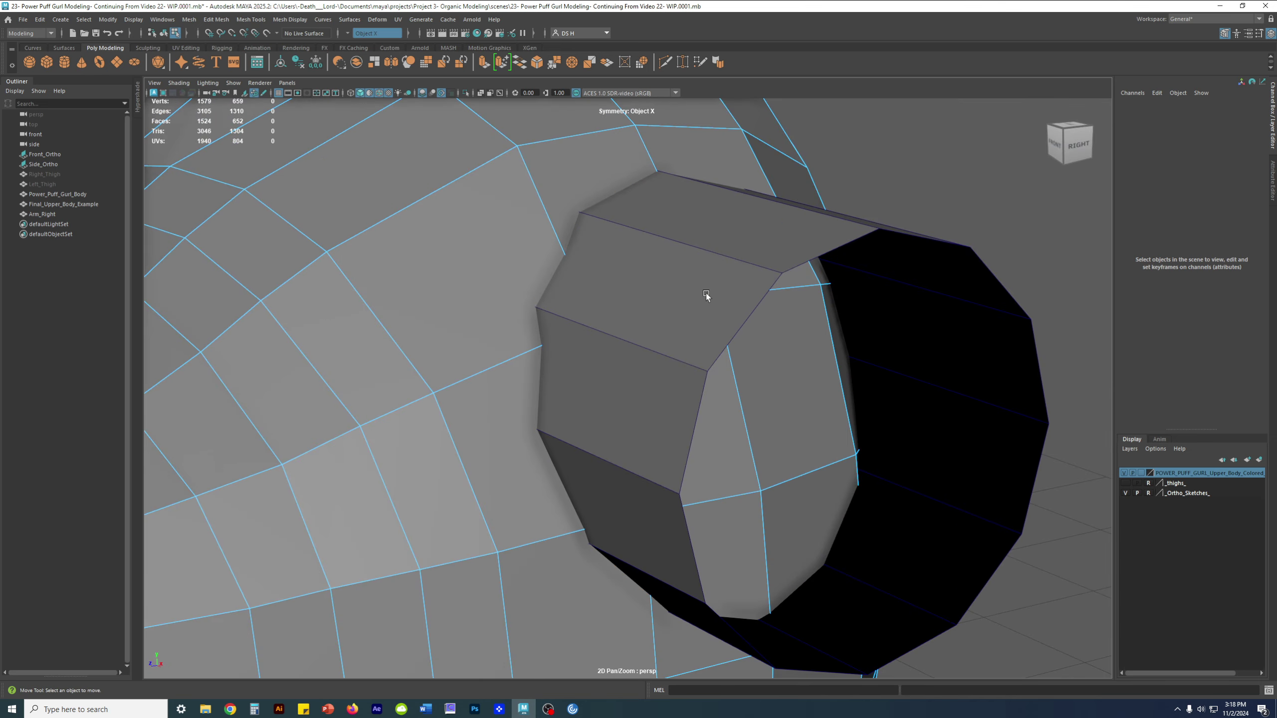
Cut a short section into the body at the upper front of the arm base, passing through the cylinder's corner, and apply it.
alt+drag(706, 294, 667, 249)
scroll(627, 255, up, 4)
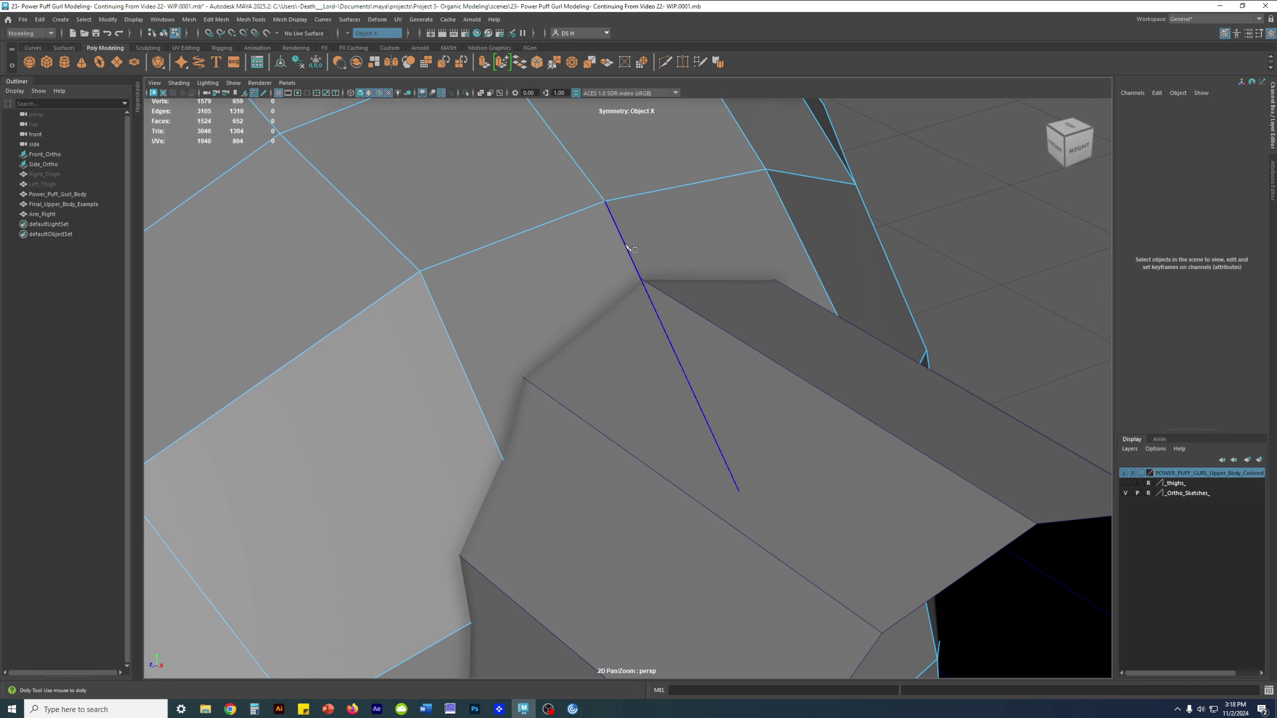
click(640, 278)
click(519, 388)
key(w)
Start a new Multi-Cut at the end of the upper section and plot it down the front of the arm base through two cylinder corners.
alt+drag(639, 431, 809, 352)
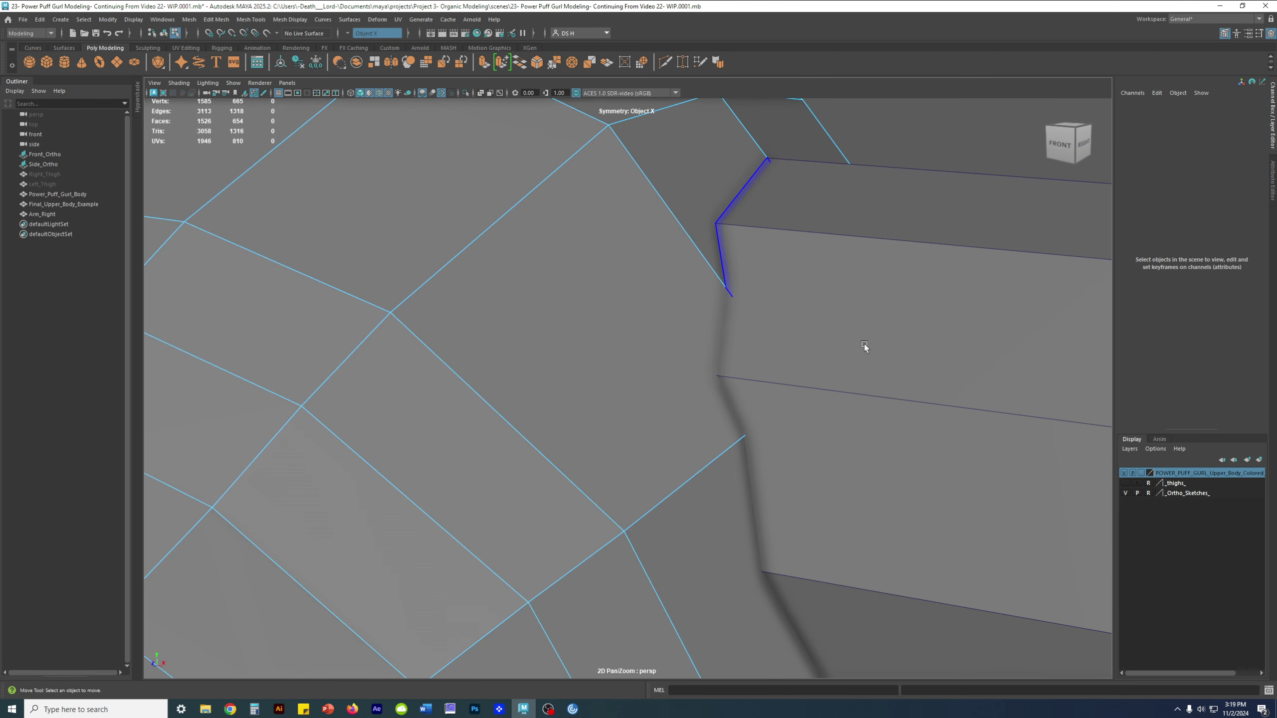
key(ctrl+shift+x)
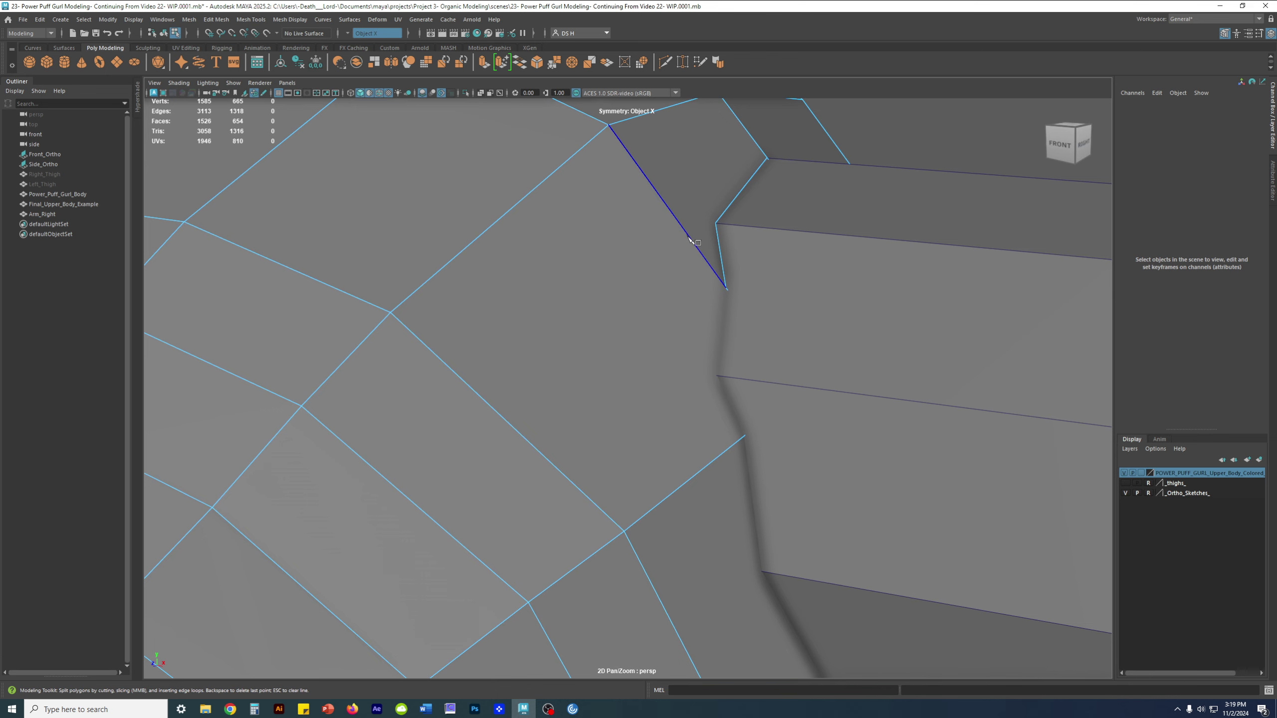
scroll(606, 300, up, 3)
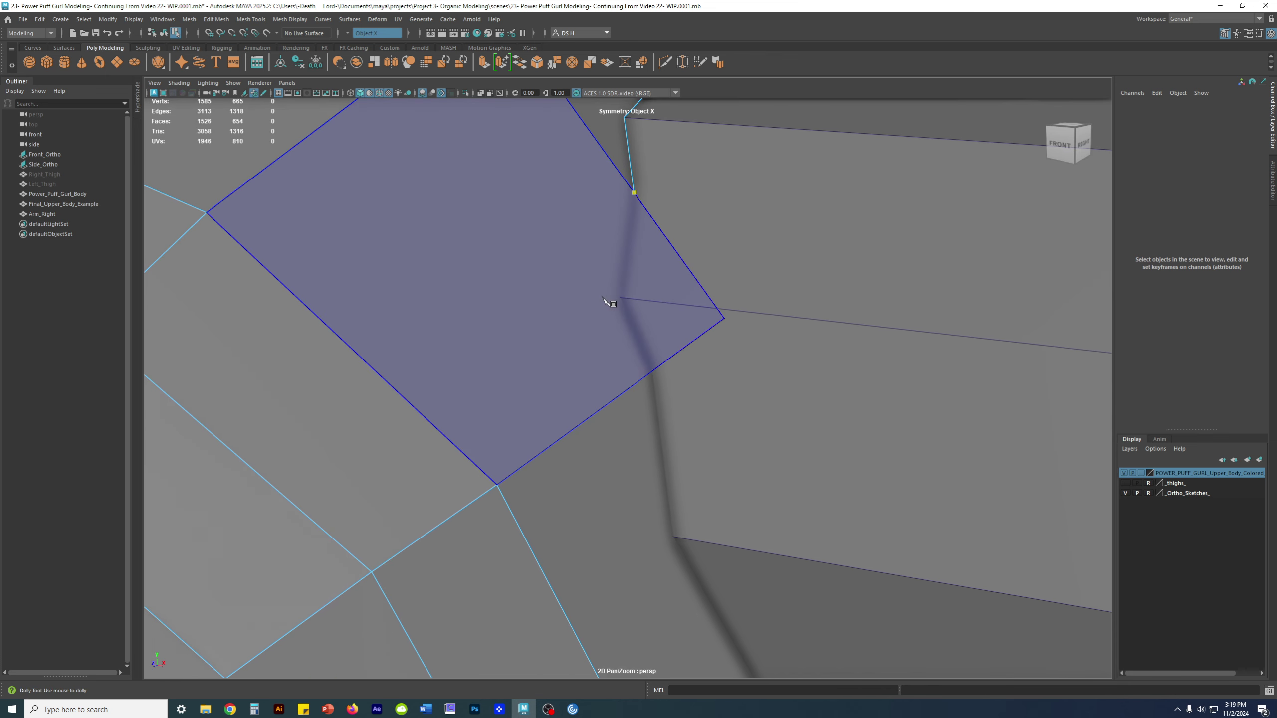
click(619, 298)
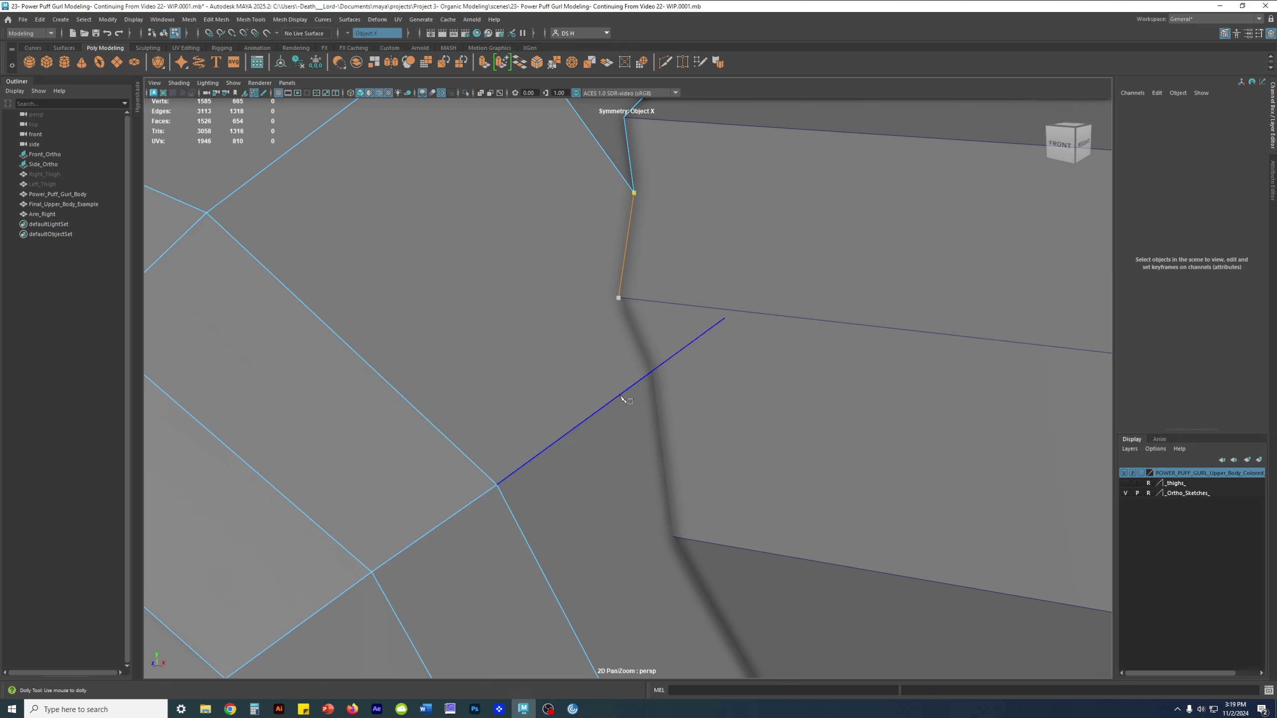
scroll(657, 383, down, 3)
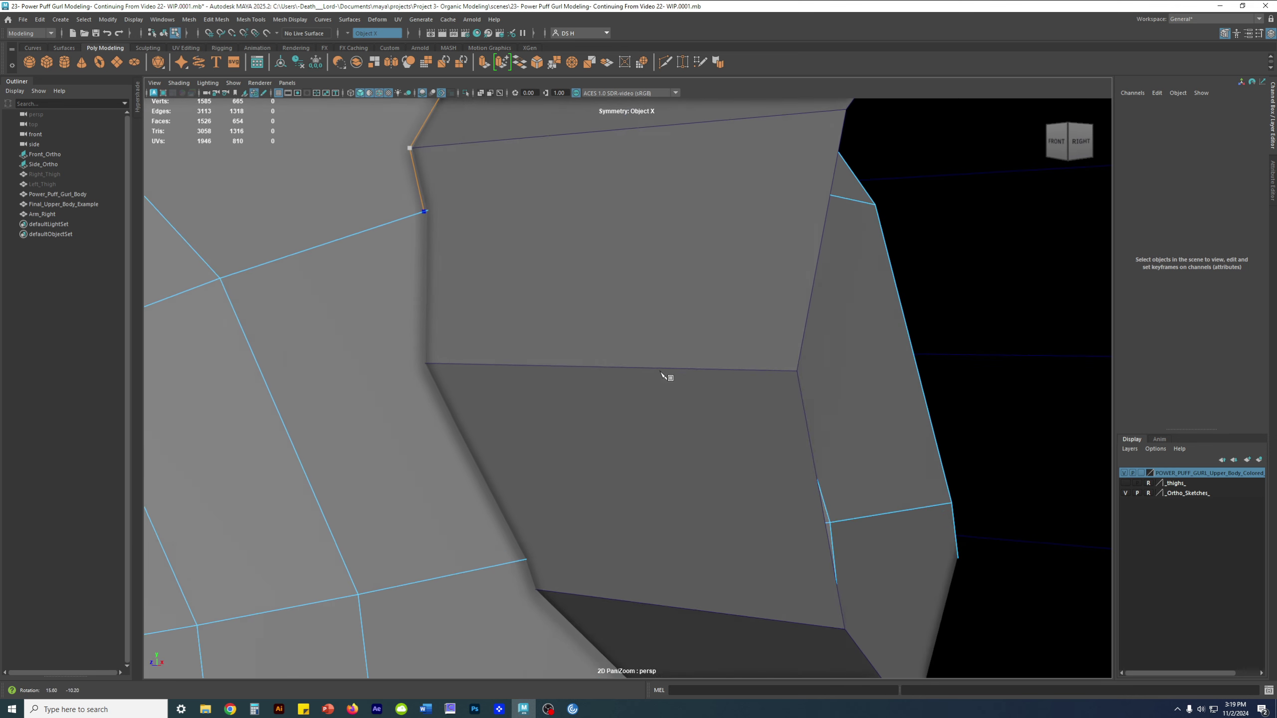
scroll(491, 319, up, 2)
click(467, 348)
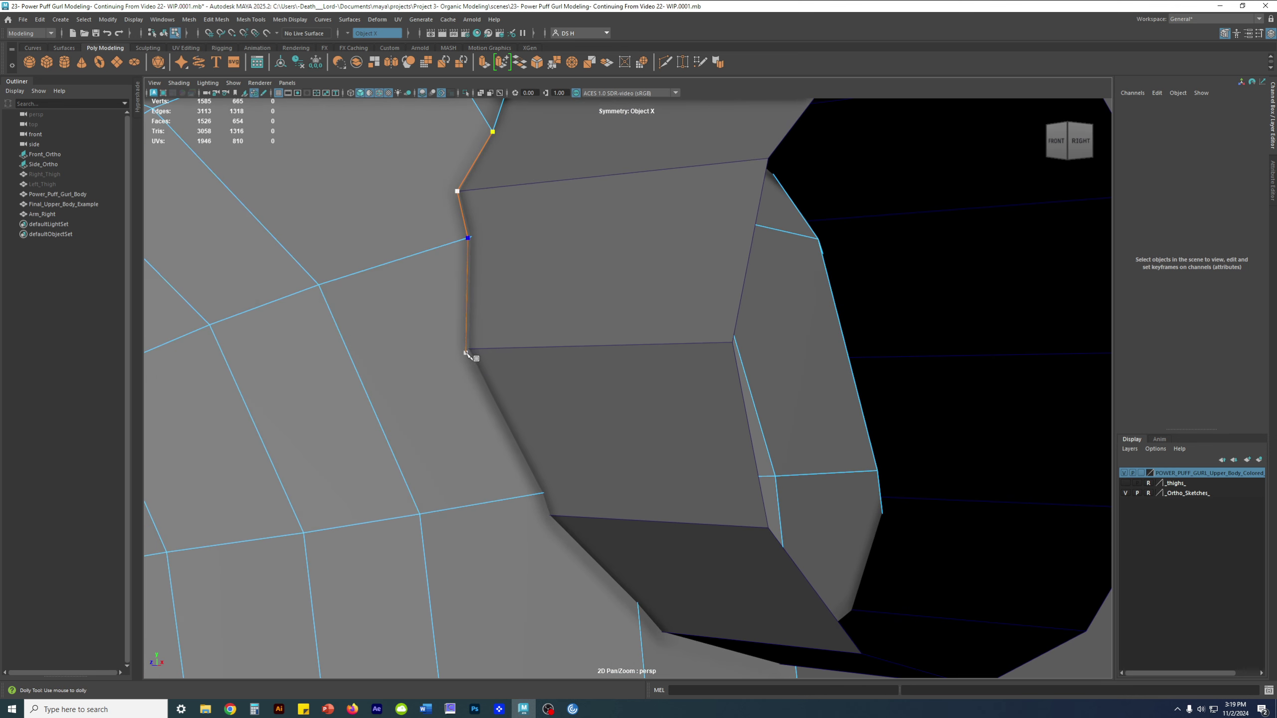
Extend the cut around the lower front of the arm base to the body's next vertical edge and apply it.
click(546, 497)
scroll(618, 382, up, 5)
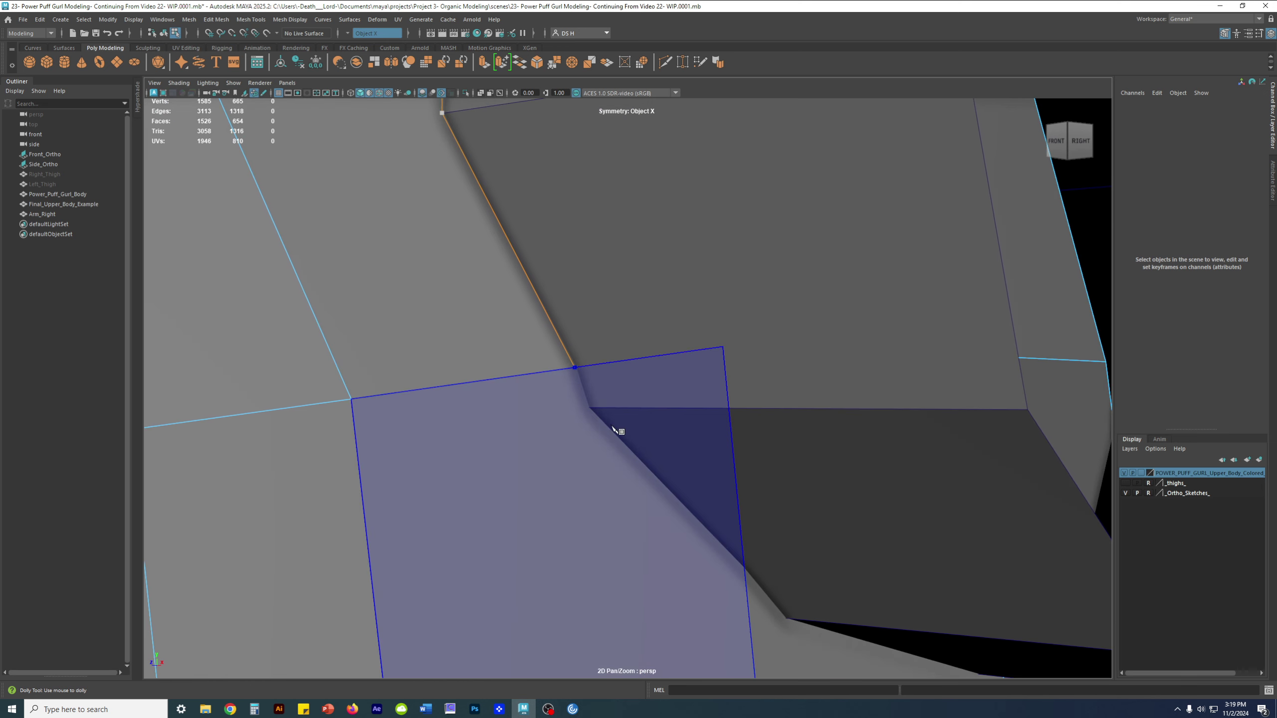
alt+middle_drag(690, 466, 510, 249)
click(571, 360)
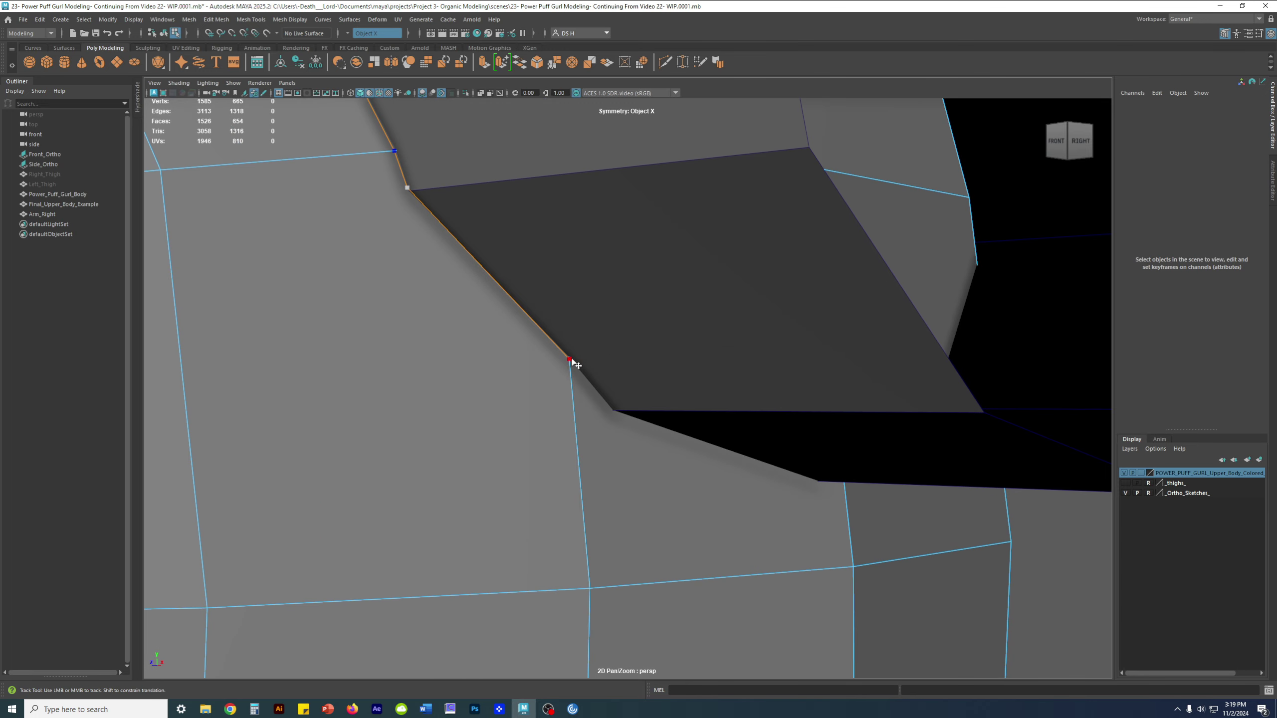
key(w)
Cut the body beneath the arm from the last cut point through the cylinder's bottom corners to the next vertical edge, and apply it.
key(ctrl+shift+x)
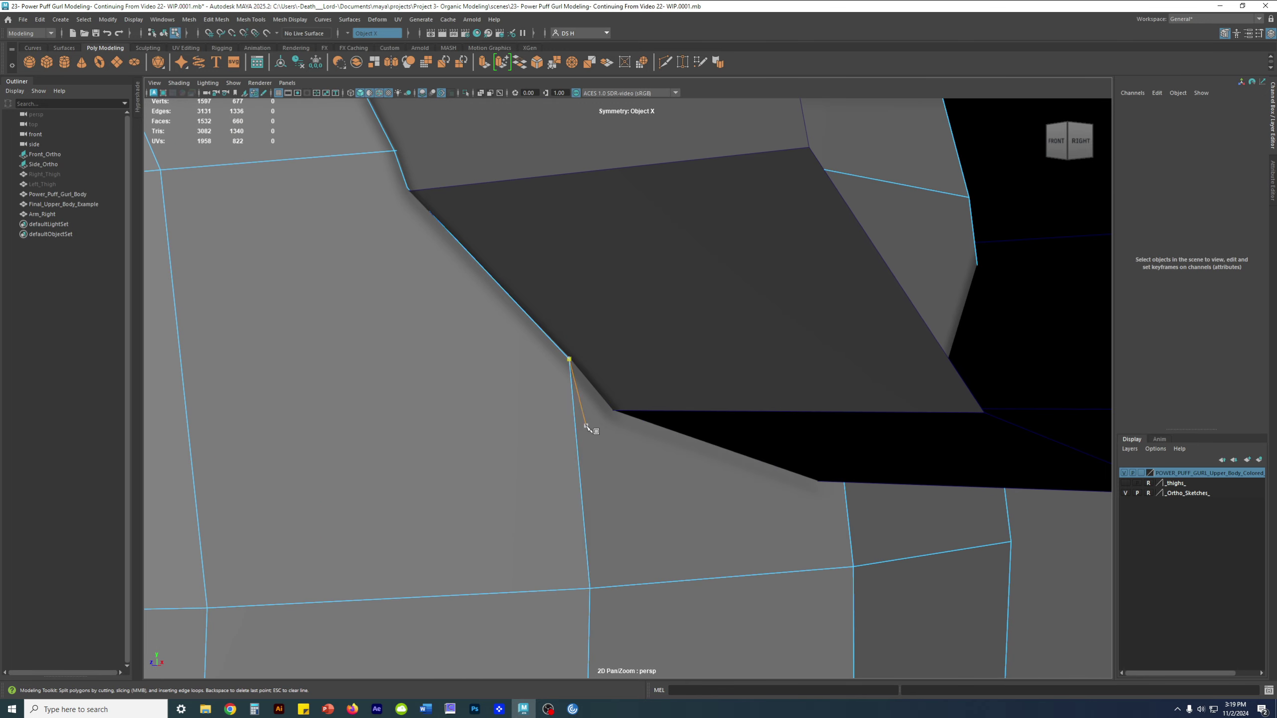
click(569, 359)
alt+drag(612, 411, 469, 327)
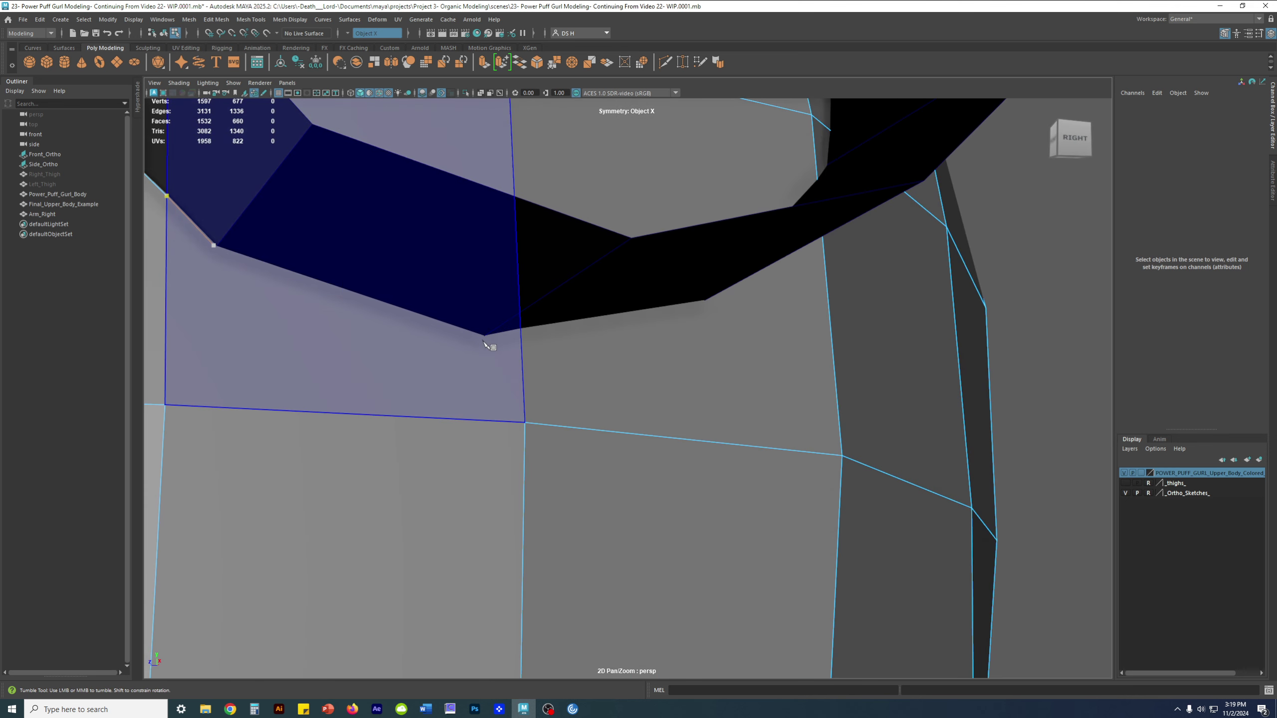
alt+right_drag(490, 341, 400, 338)
alt+drag(399, 339, 232, 332)
alt+middle_drag(354, 331, 642, 370)
alt+right_drag(642, 370, 707, 427)
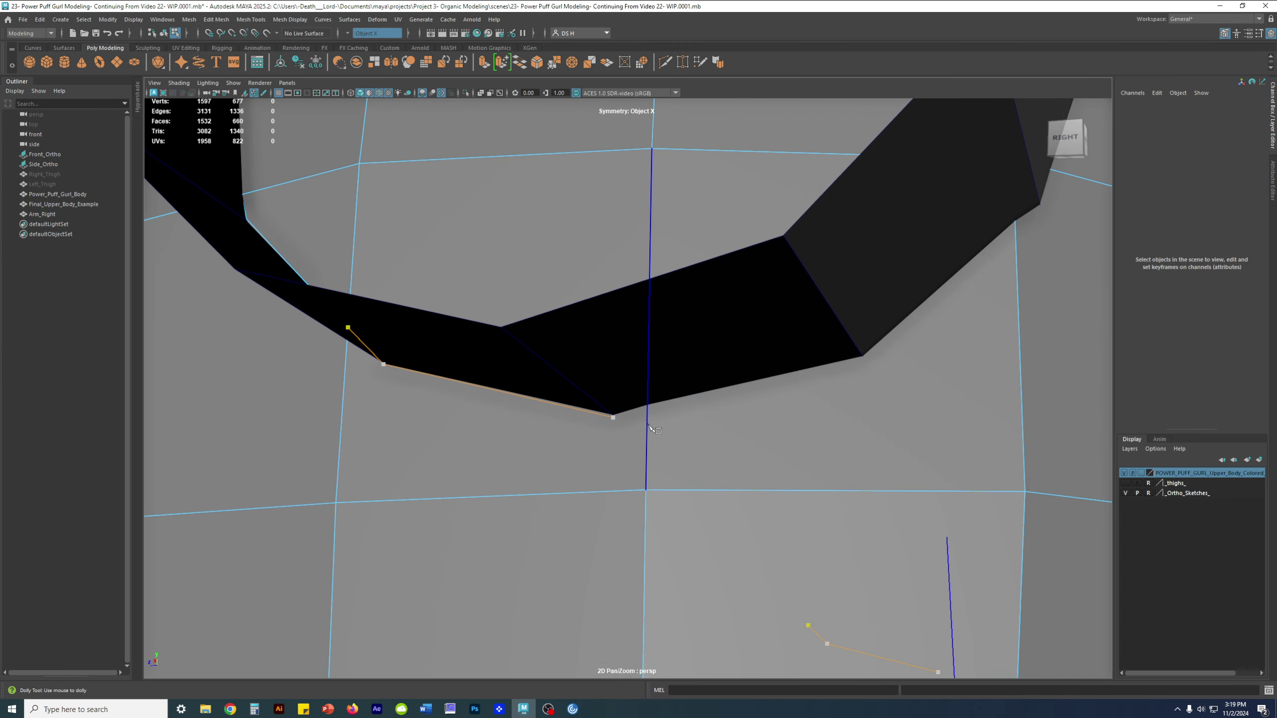
click(648, 405)
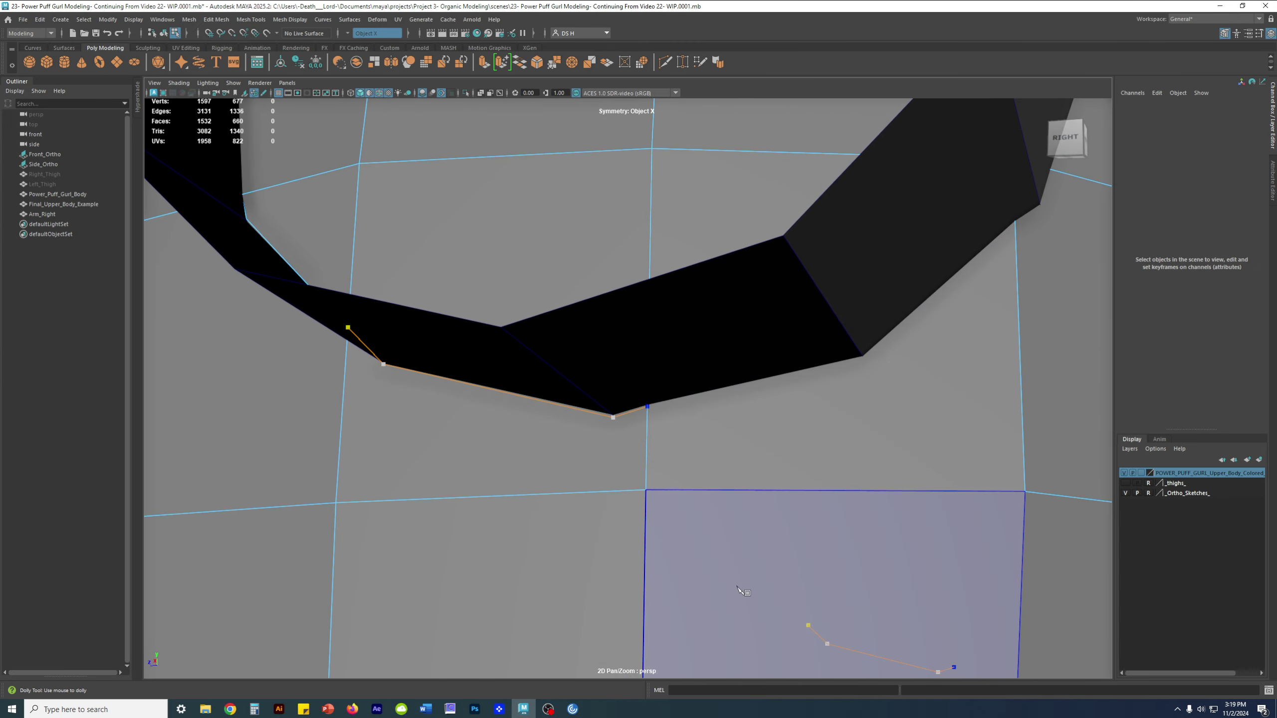
key(w)
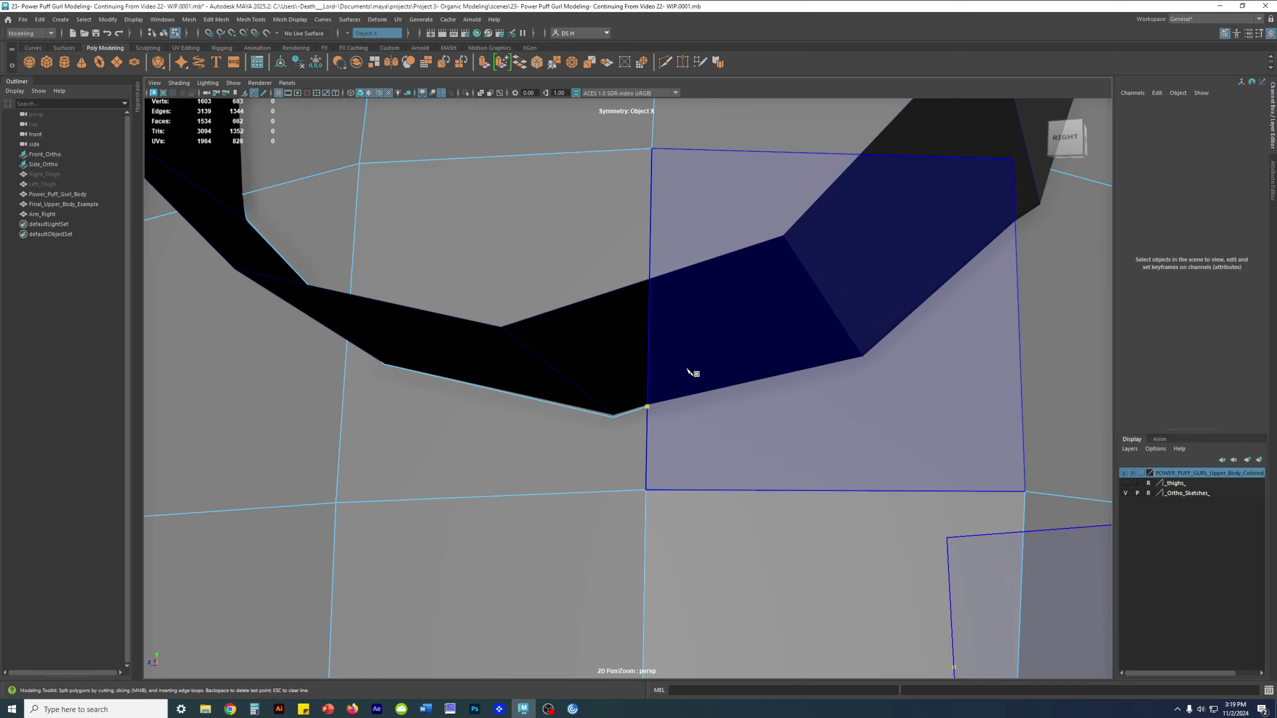
Plot a Multi-Cut from the last cut point up the lower rear of the arm base through two cylinder corners.
alt+drag(690, 371, 638, 391)
alt+middle_drag(637, 391, 642, 370)
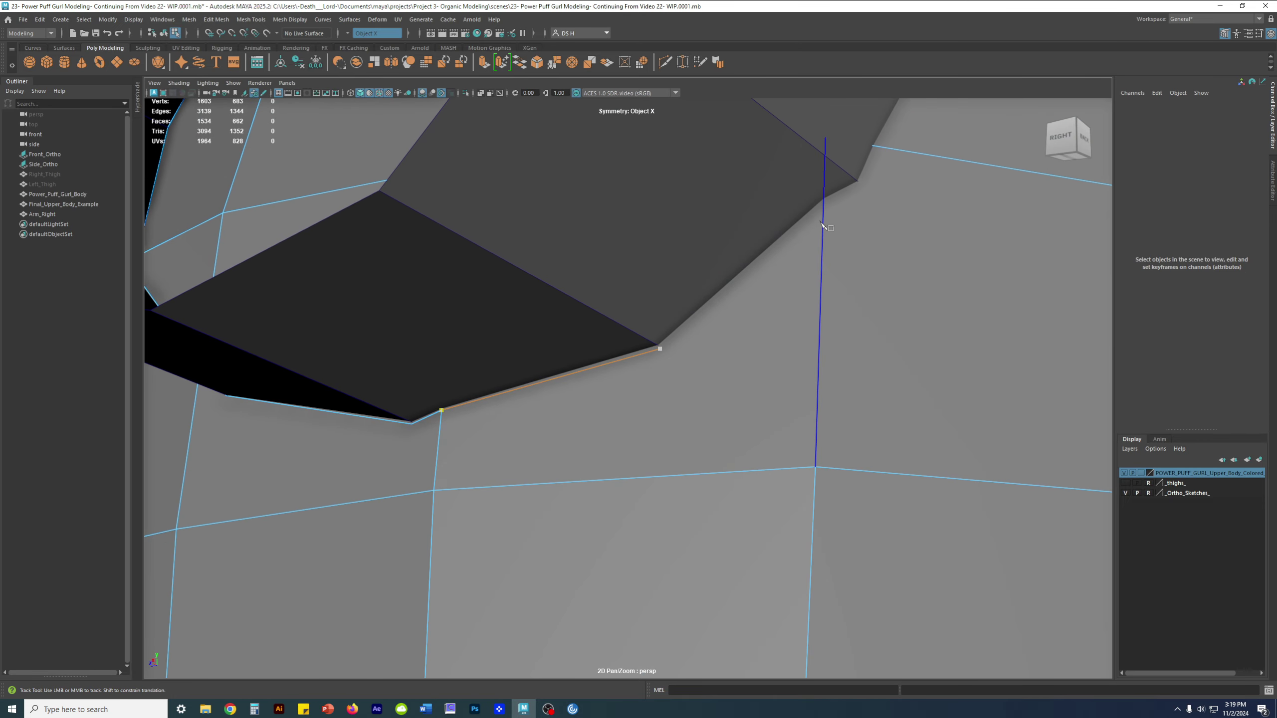
click(832, 202)
alt+middle_drag(832, 202, 766, 274)
alt+right_drag(767, 275, 752, 286)
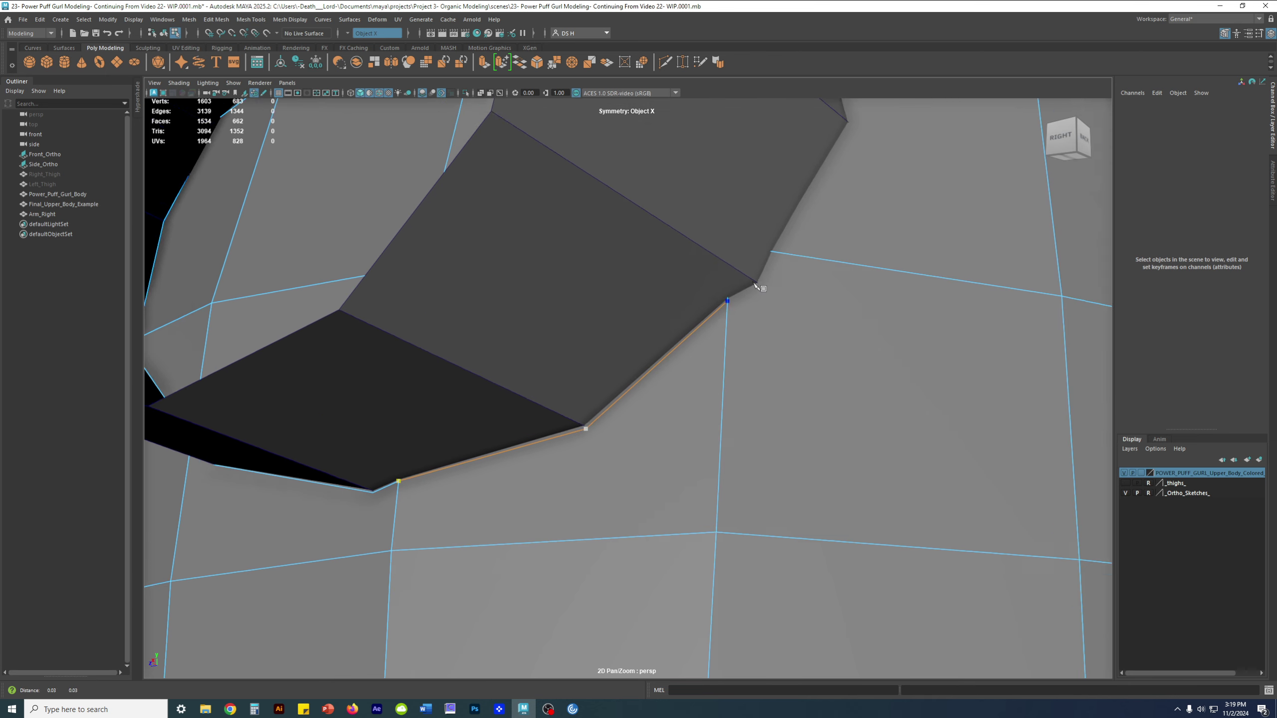
alt+middle_drag(753, 286, 713, 353)
alt+right_drag(714, 352, 880, 437)
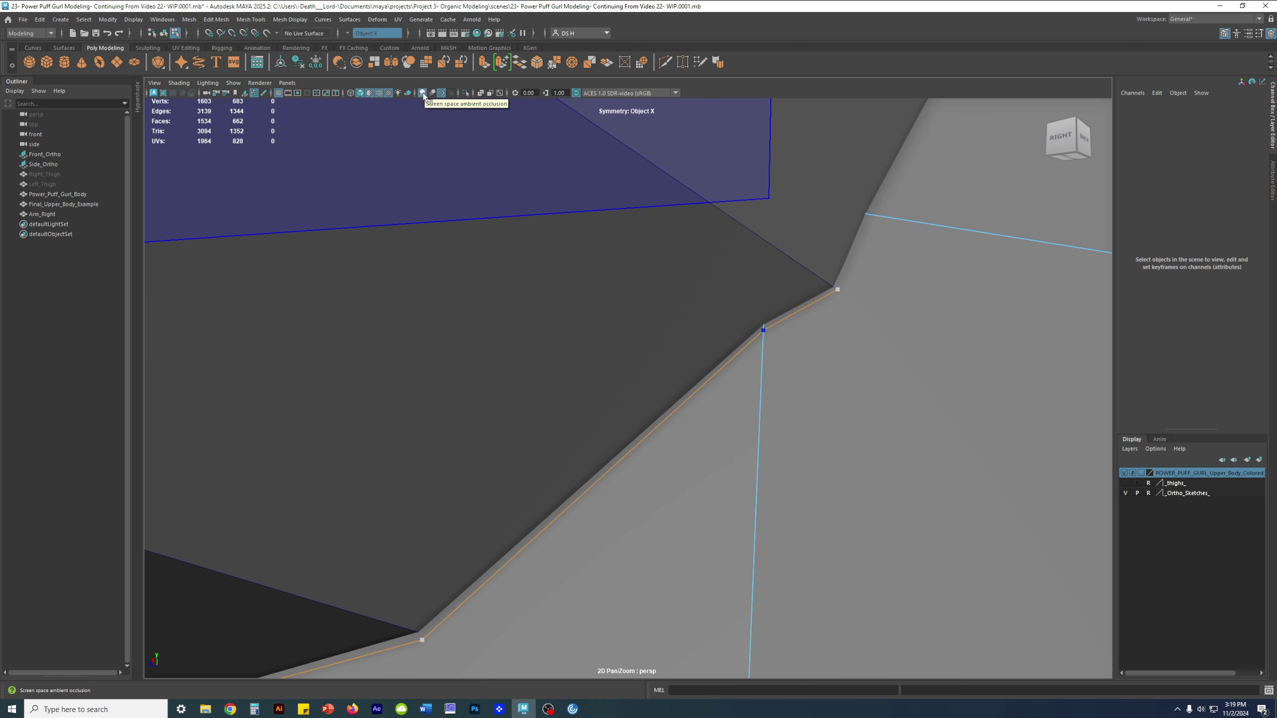
alt+middle_drag(901, 245, 807, 316)
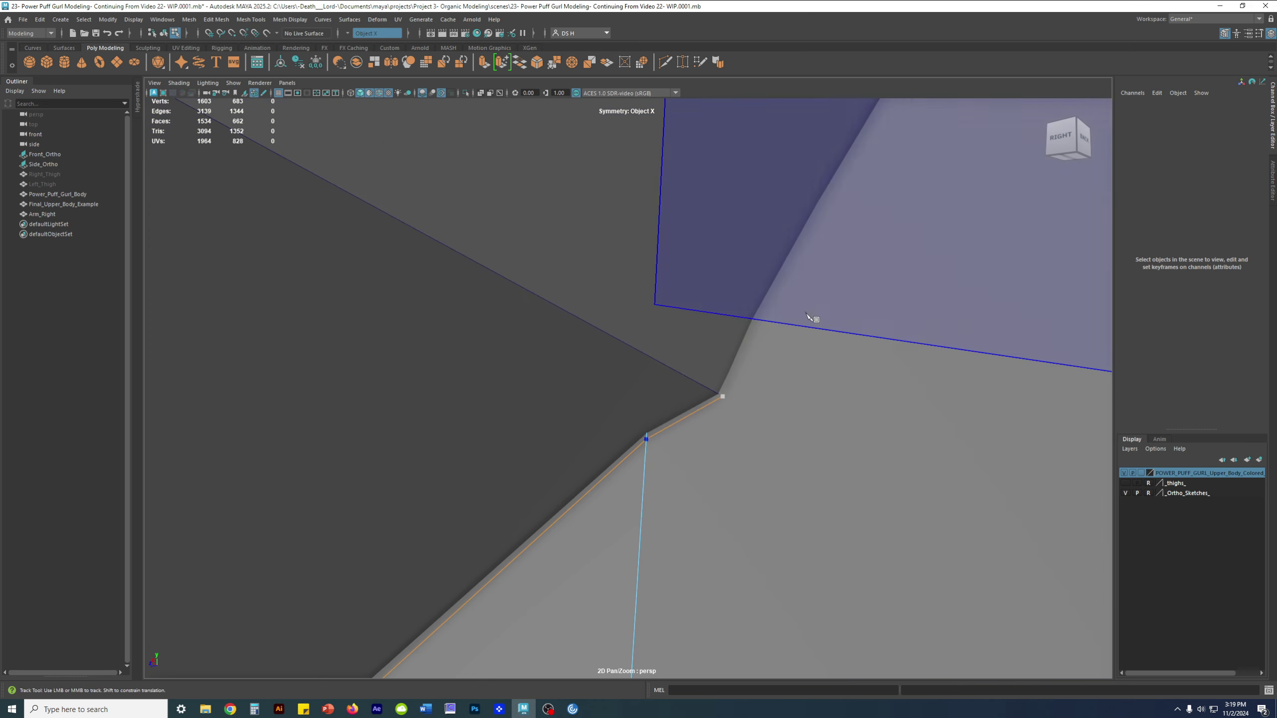
Extend the cut up the back of the arm base through the next cylinder corner to the body's following horizontal edge, and apply it.
click(752, 326)
alt+middle_drag(846, 296, 704, 556)
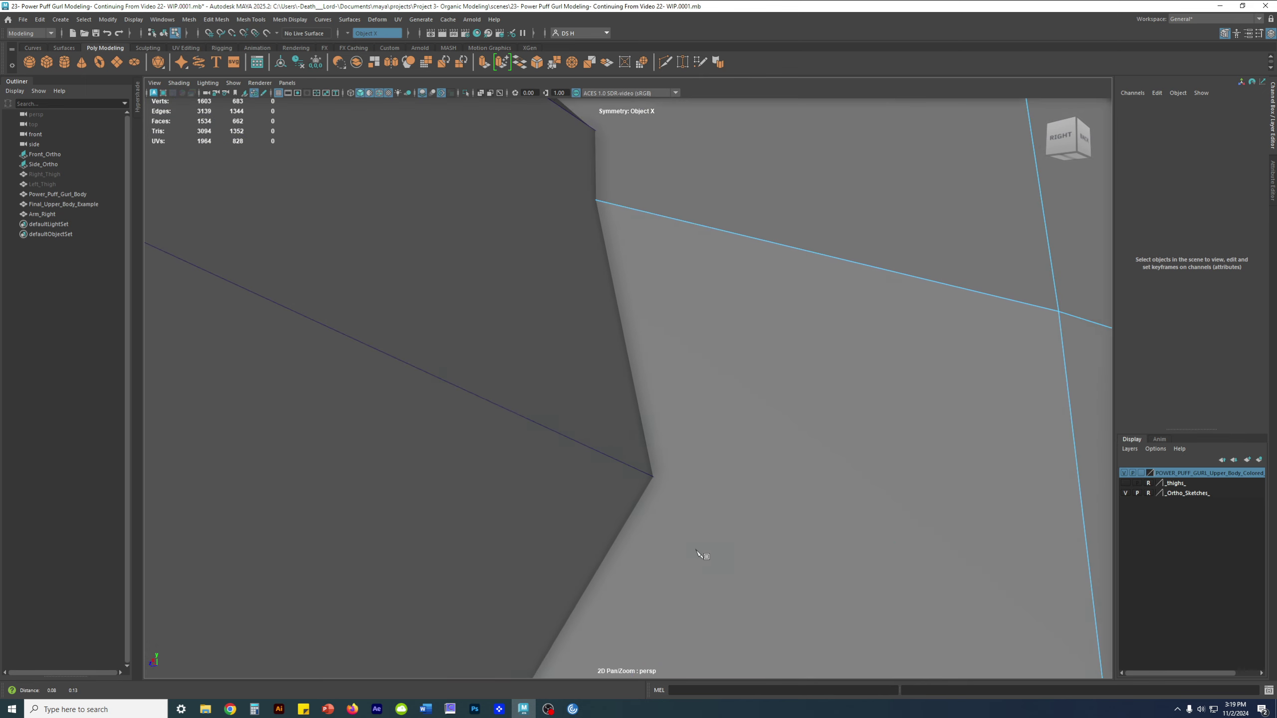
click(655, 479)
click(655, 478)
click(597, 200)
right_click(715, 403)
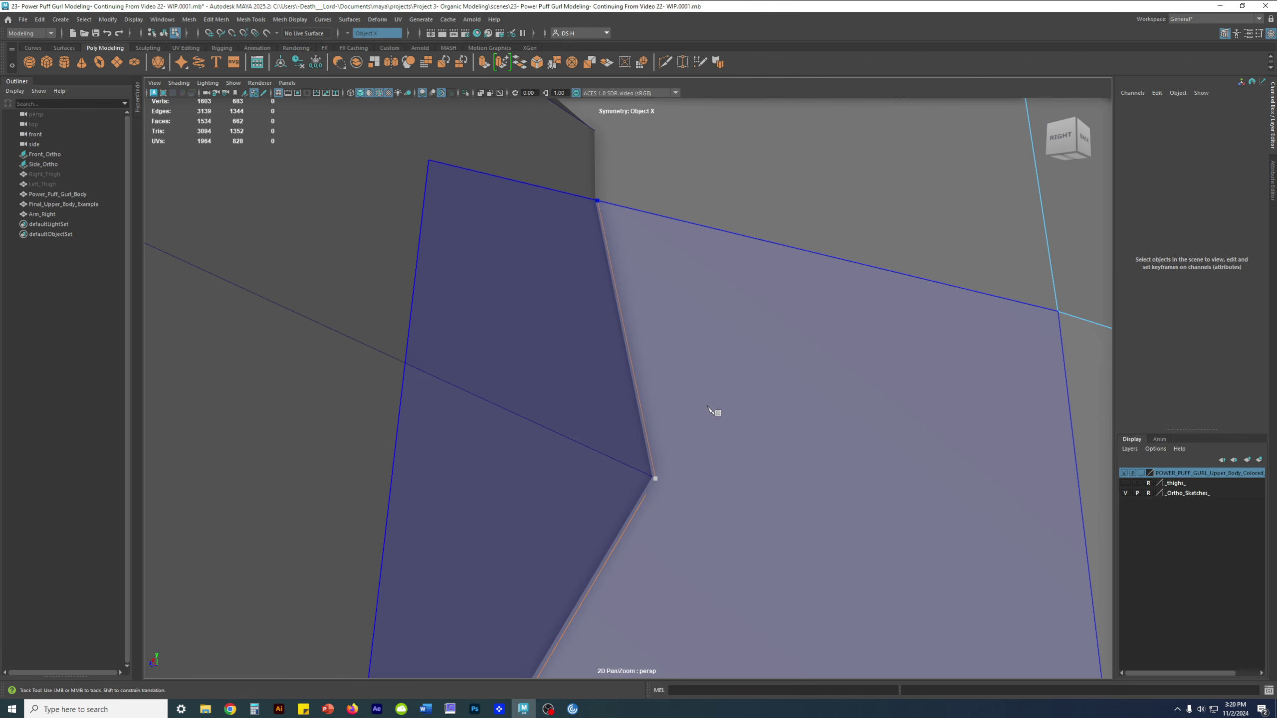
key(w)
scroll(804, 384, down, 5)
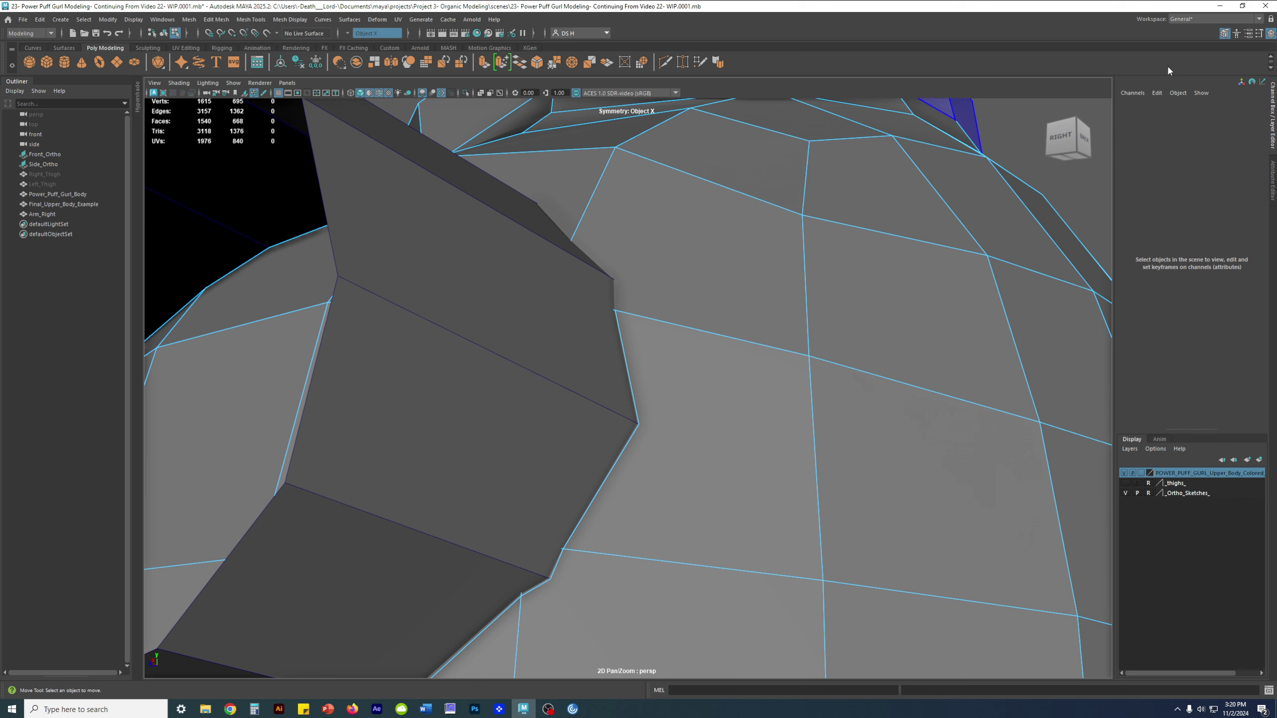
Review the Multi-Cut tool's settings and close the settings window.
click(1258, 33)
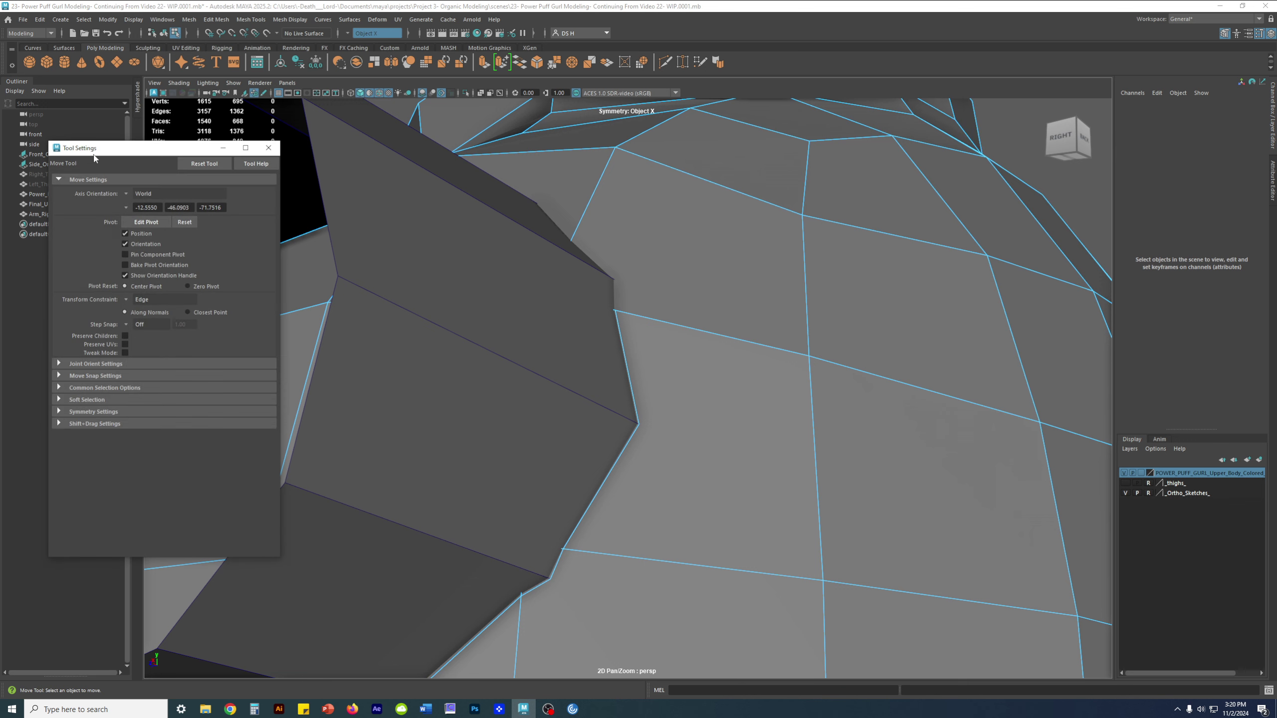
drag(126, 147, 655, 171)
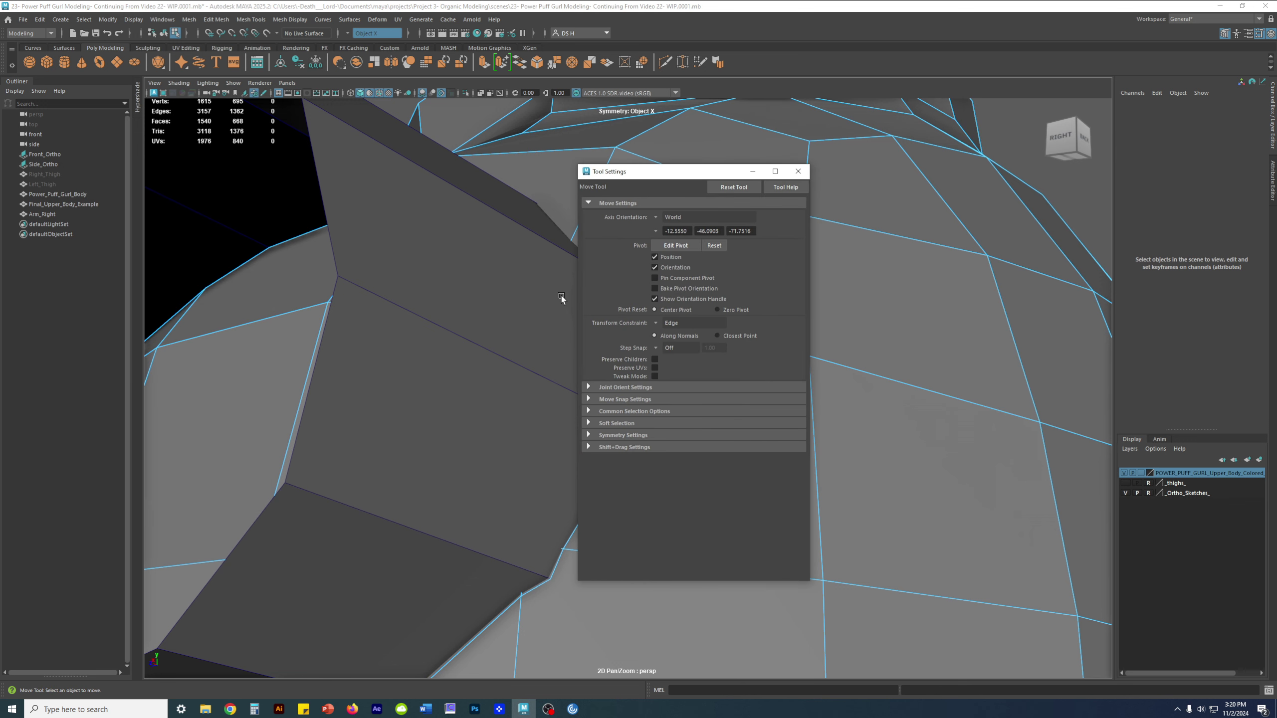
key(ctrl+shift+x)
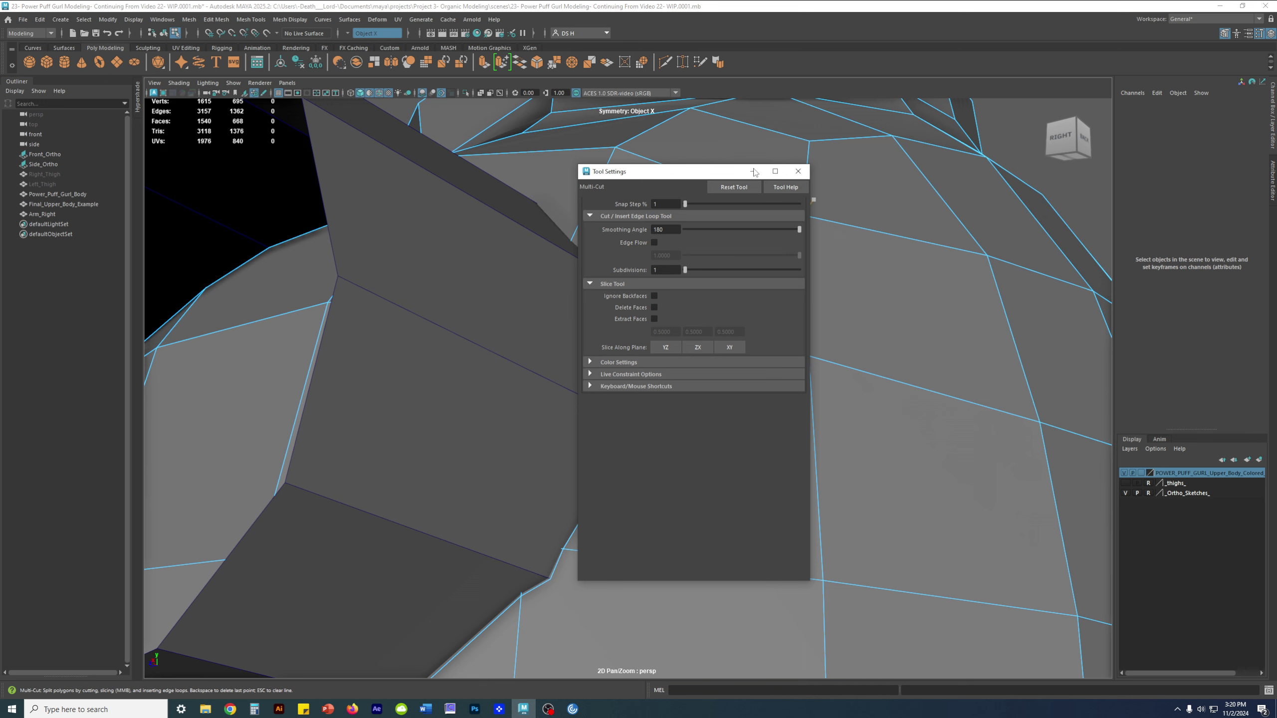
click(726, 200)
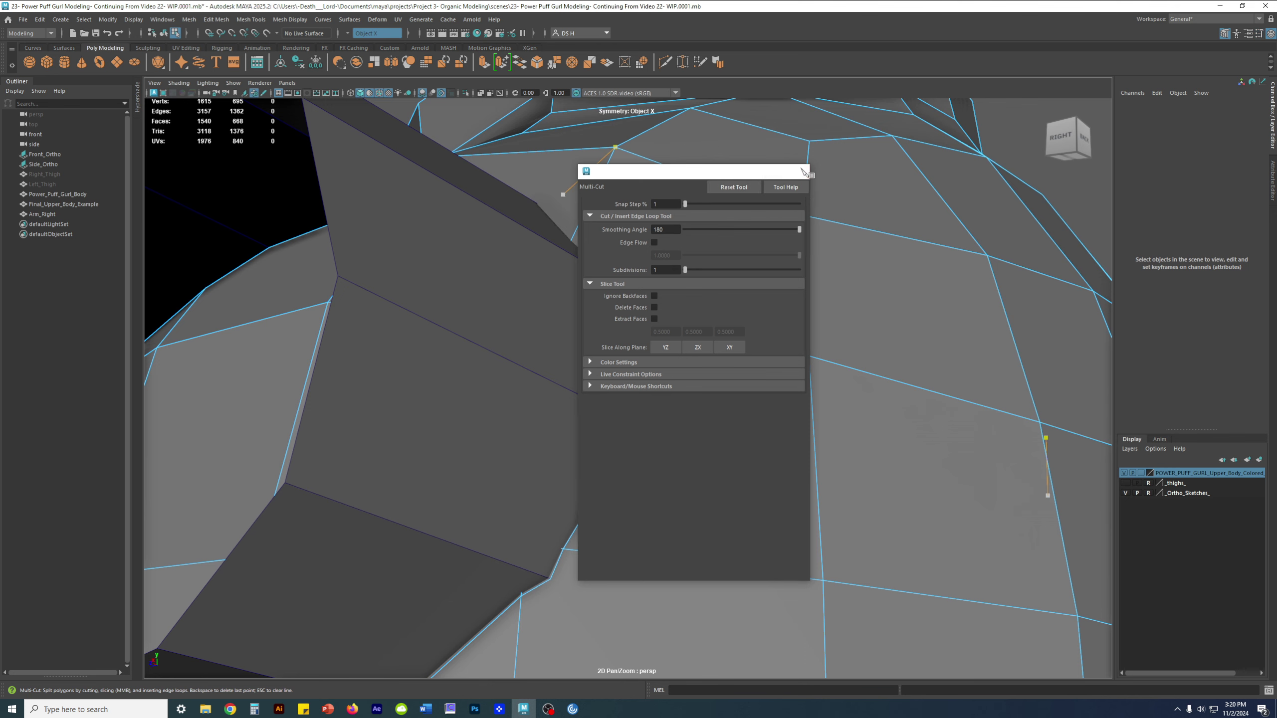
click(798, 171)
Cut the body around the upper rear of the arm base through the remaining cylinder corners to close the outline, and apply it.
scroll(679, 327, up, 6)
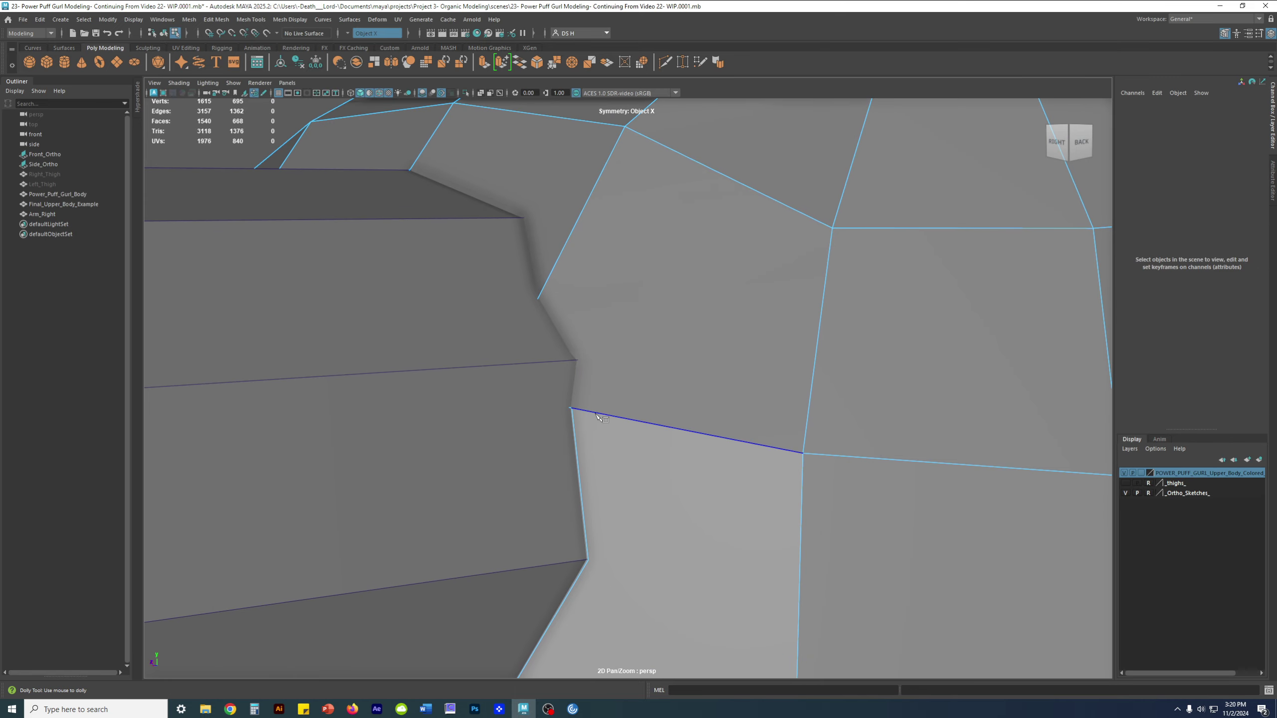
click(572, 408)
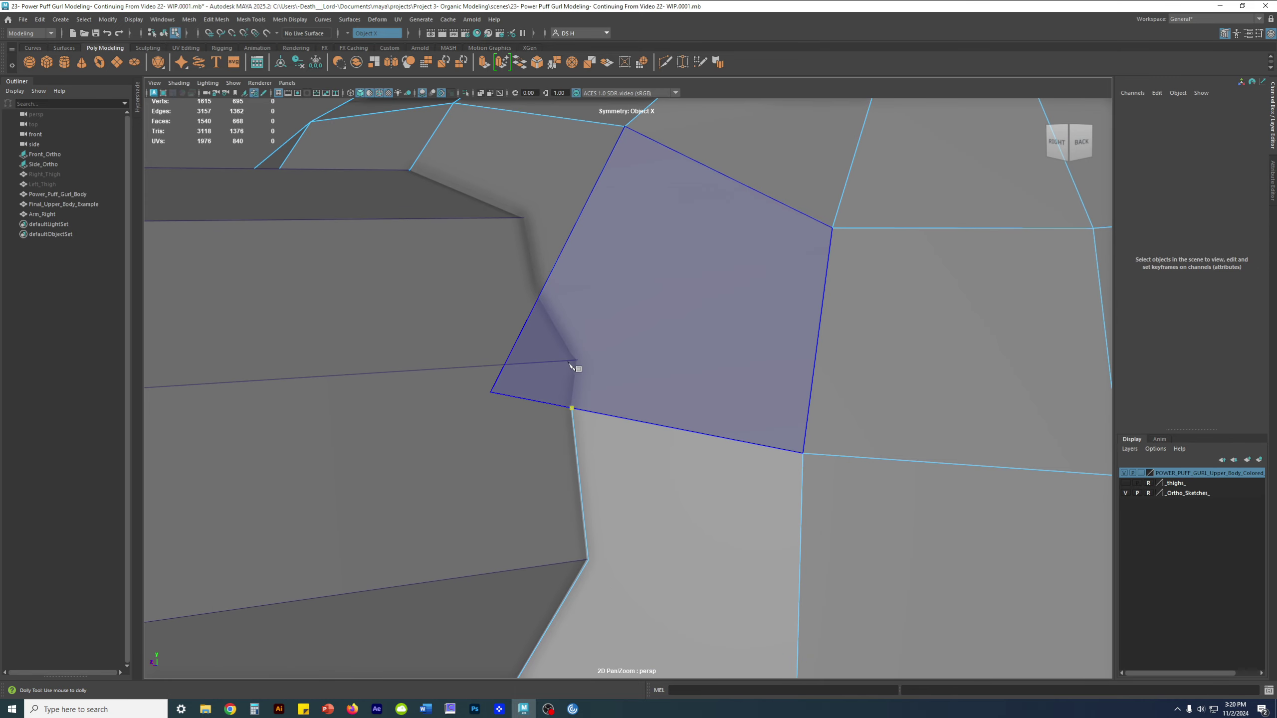
click(578, 358)
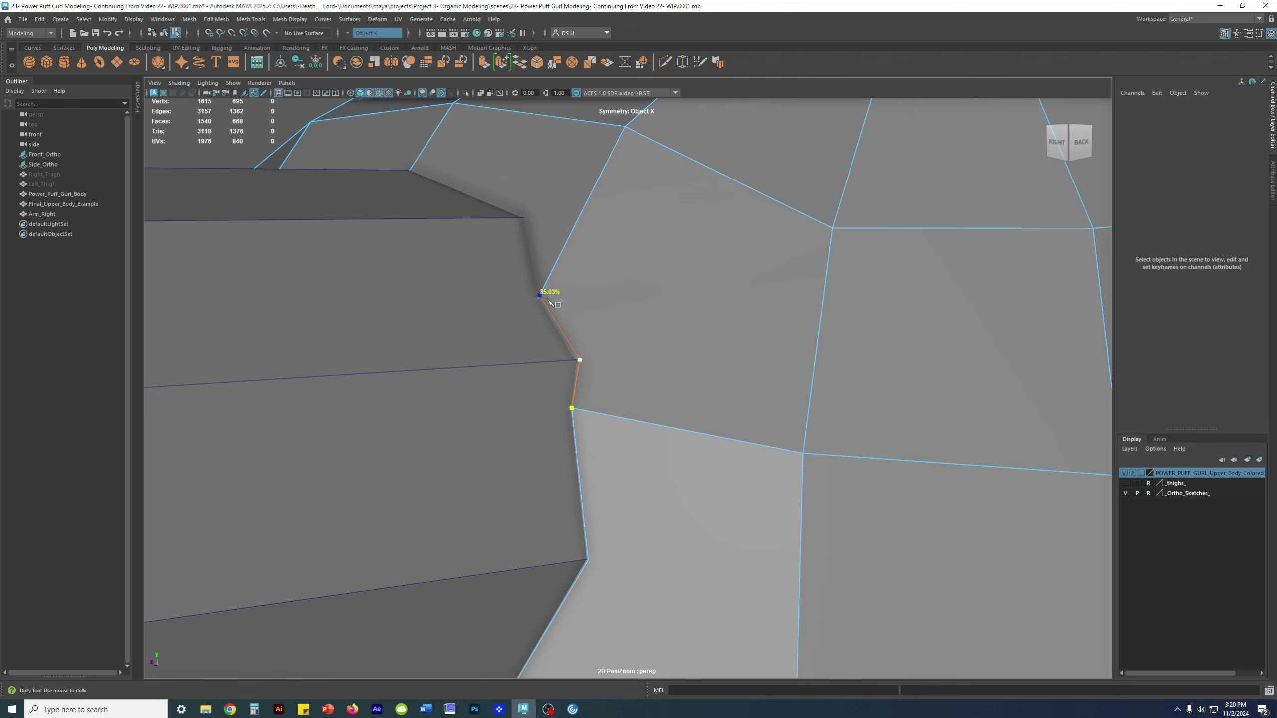
alt+drag(547, 299, 557, 272)
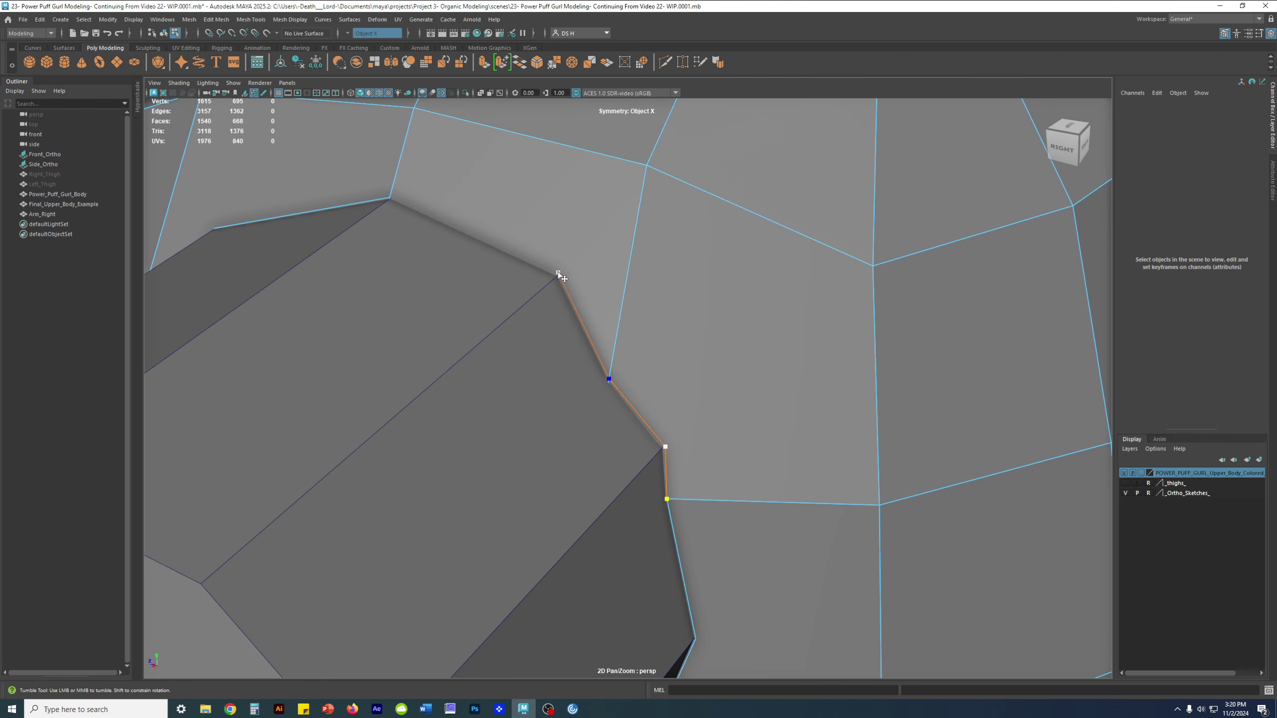
drag(399, 167, 350, 283)
key(w)
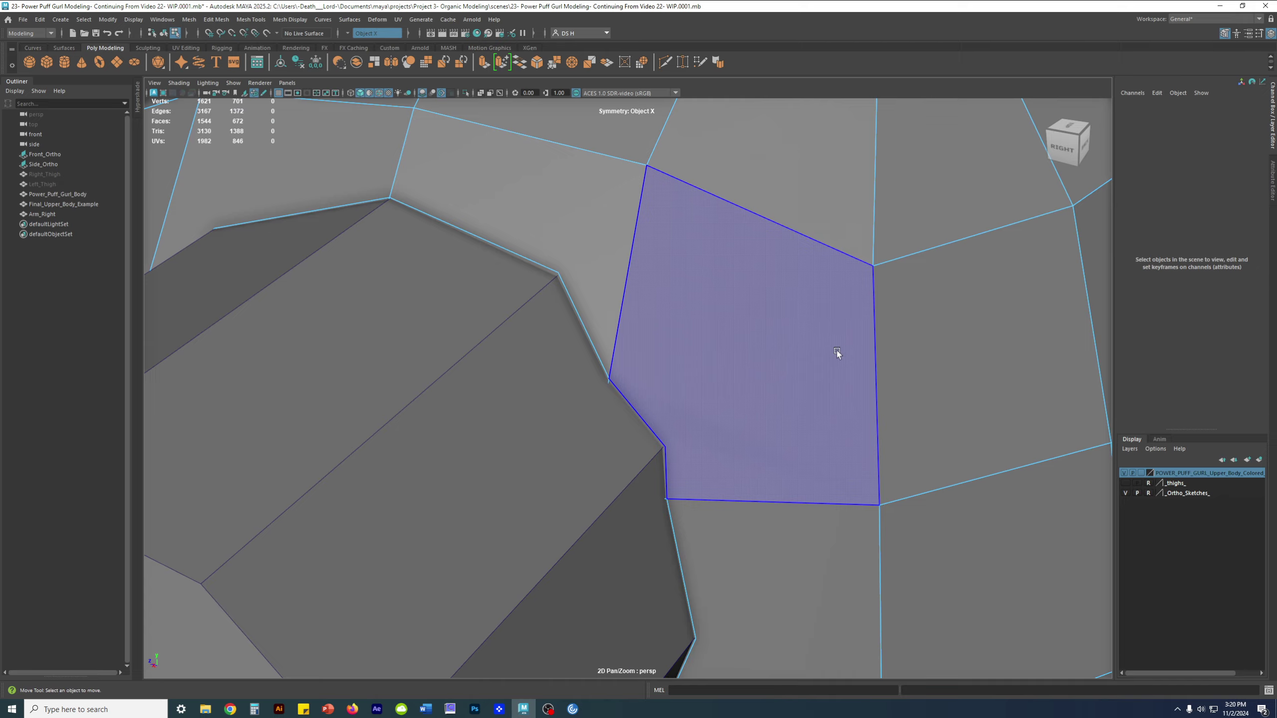
Isolate the body to inspect the finished arm outline on the shoulder from several angles, and restore the full scene.
alt+right_drag(837, 354, 497, 348)
alt+drag(497, 348, 532, 343)
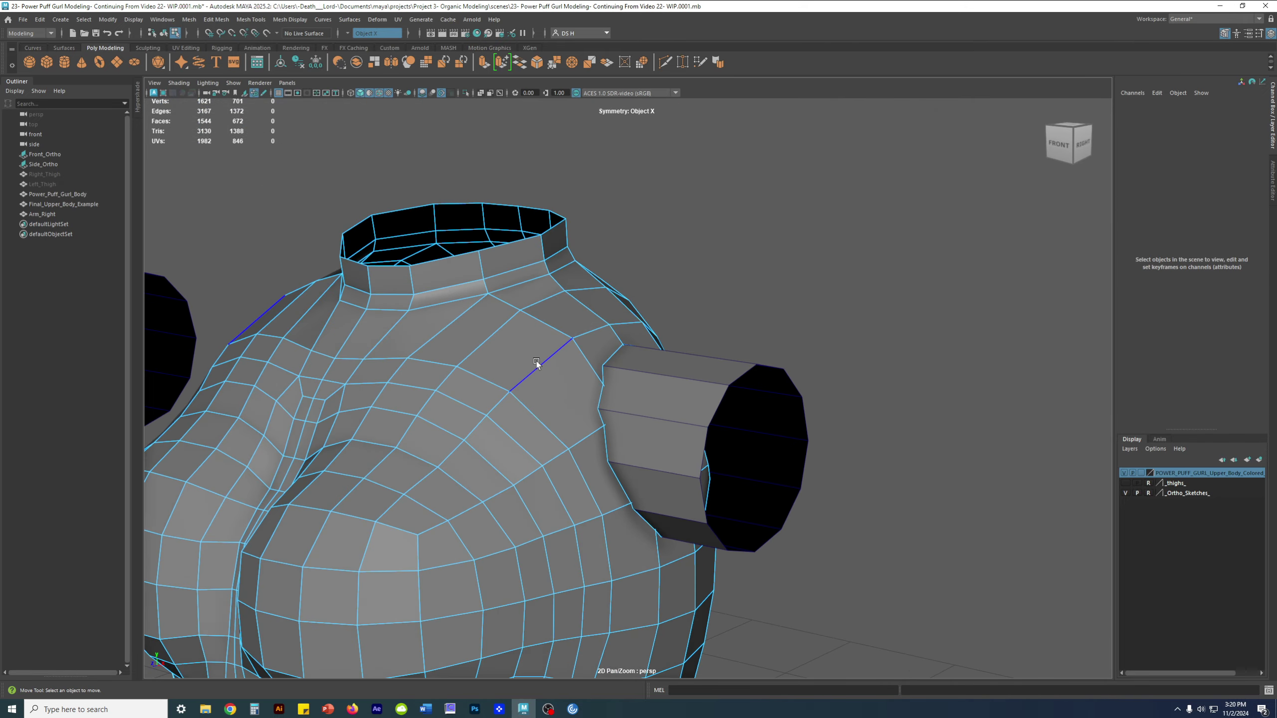
key(F8)
click(802, 265)
click(573, 315)
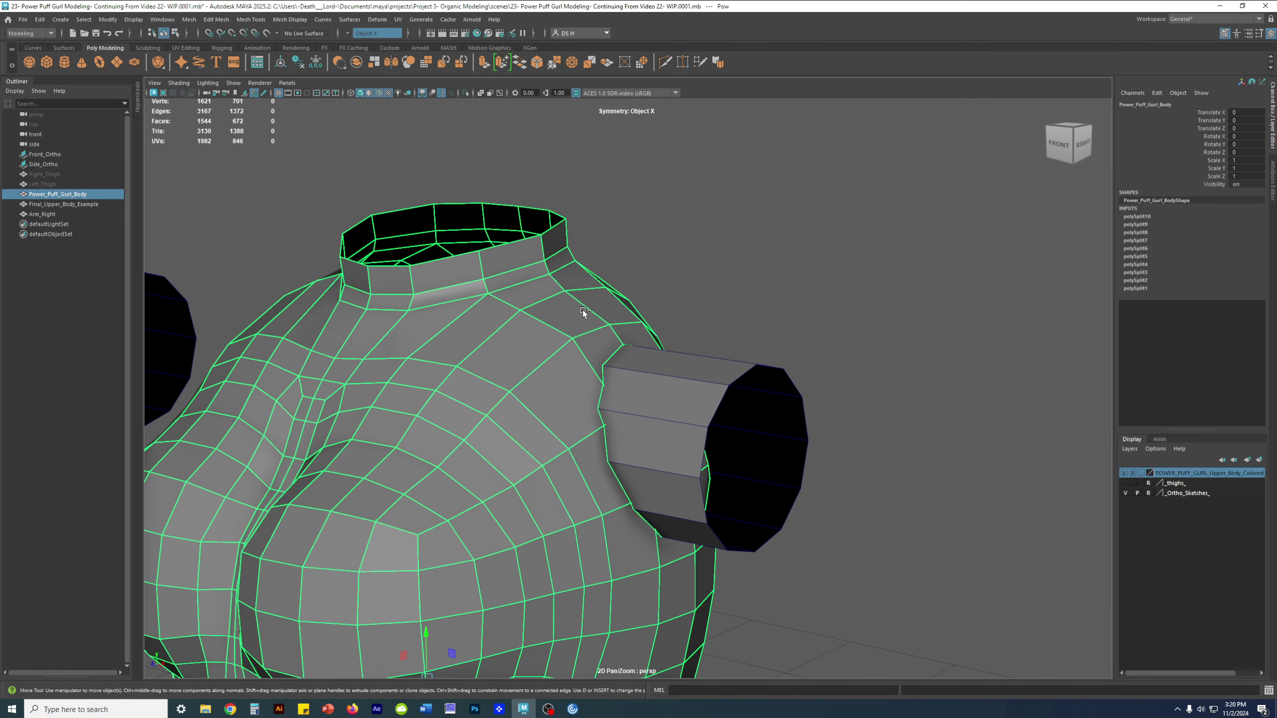
key(ctrl+1)
click(793, 267)
alt+drag(609, 393, 540, 402)
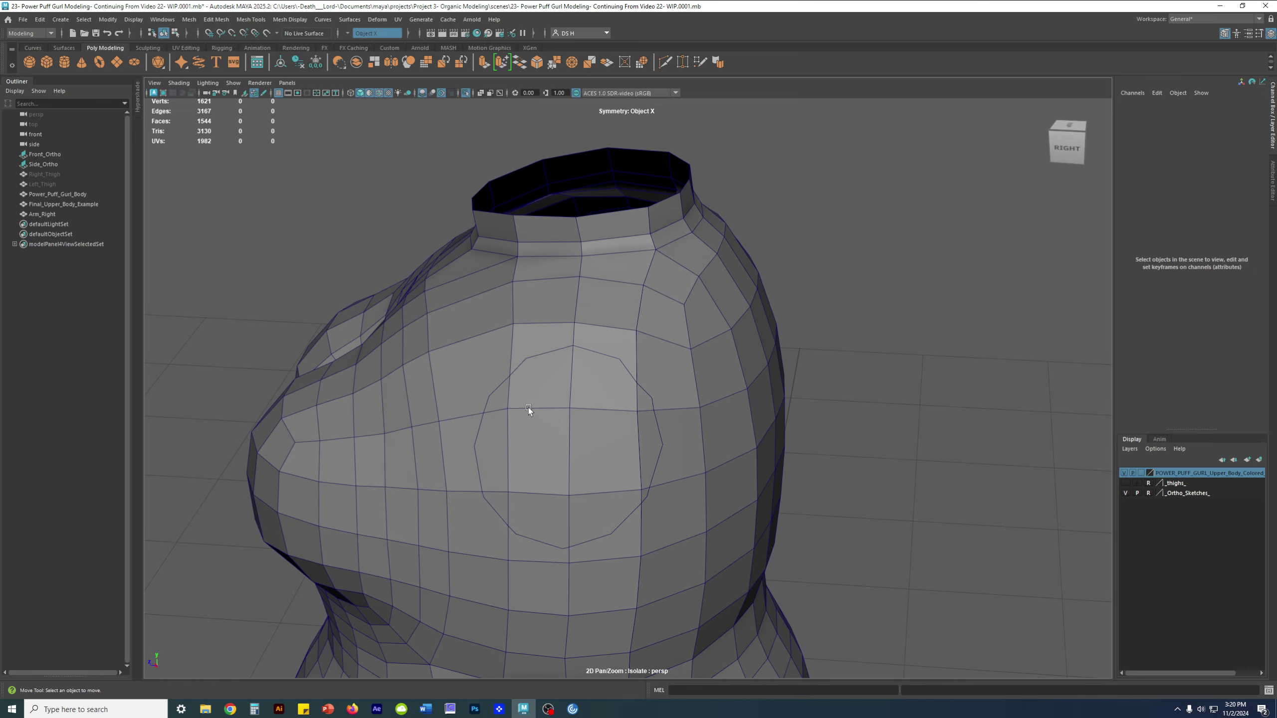
alt+drag(578, 407, 578, 362)
scroll(579, 362, up, 2)
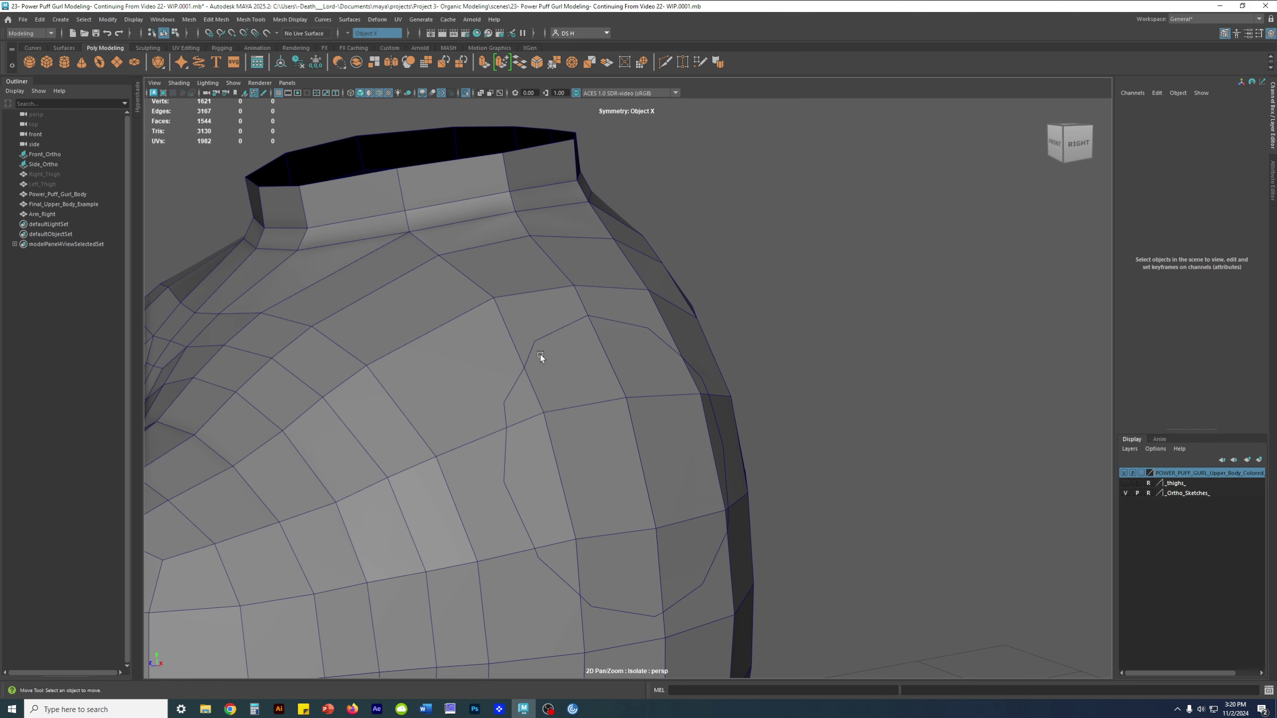
click(572, 363)
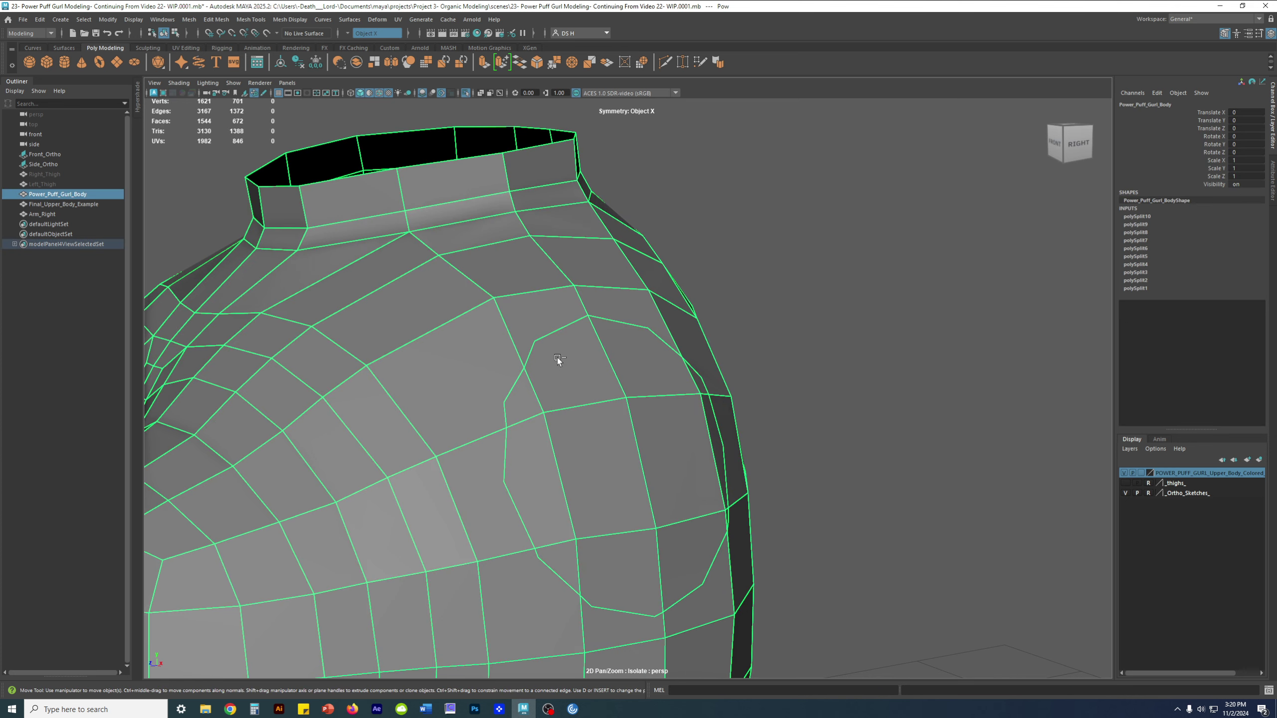
key(ctrl+1)
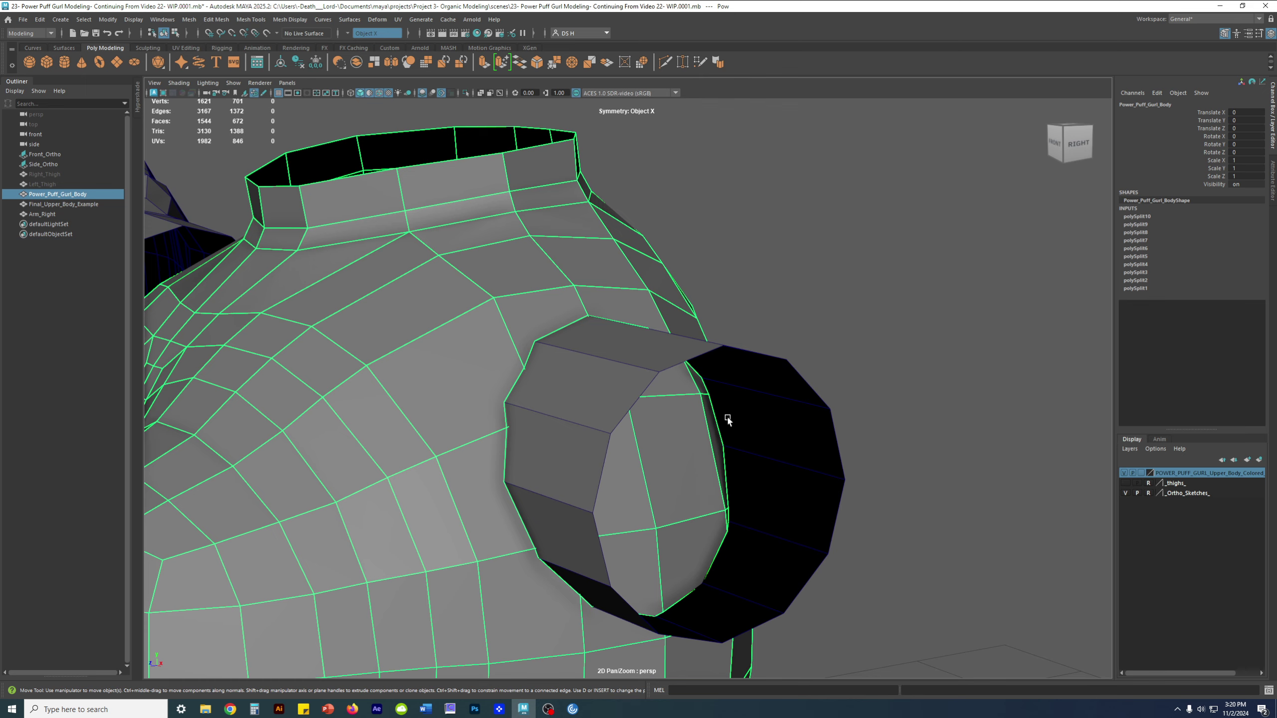
Select all the body faces inside the arm outline and delete them to open the shoulder hole.
alt+drag(724, 398, 628, 346)
right_drag(553, 335, 544, 418)
click(525, 342)
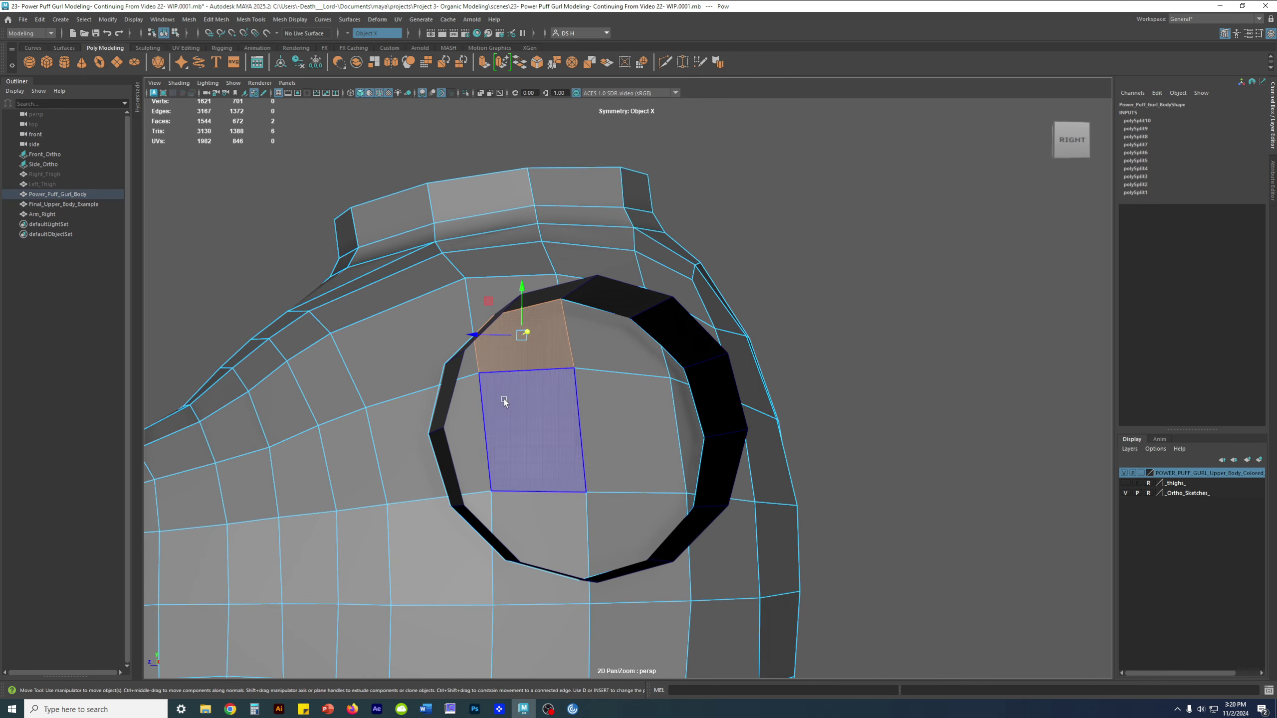
shift+click(474, 369)
shift+click(472, 425)
shift+click(533, 514)
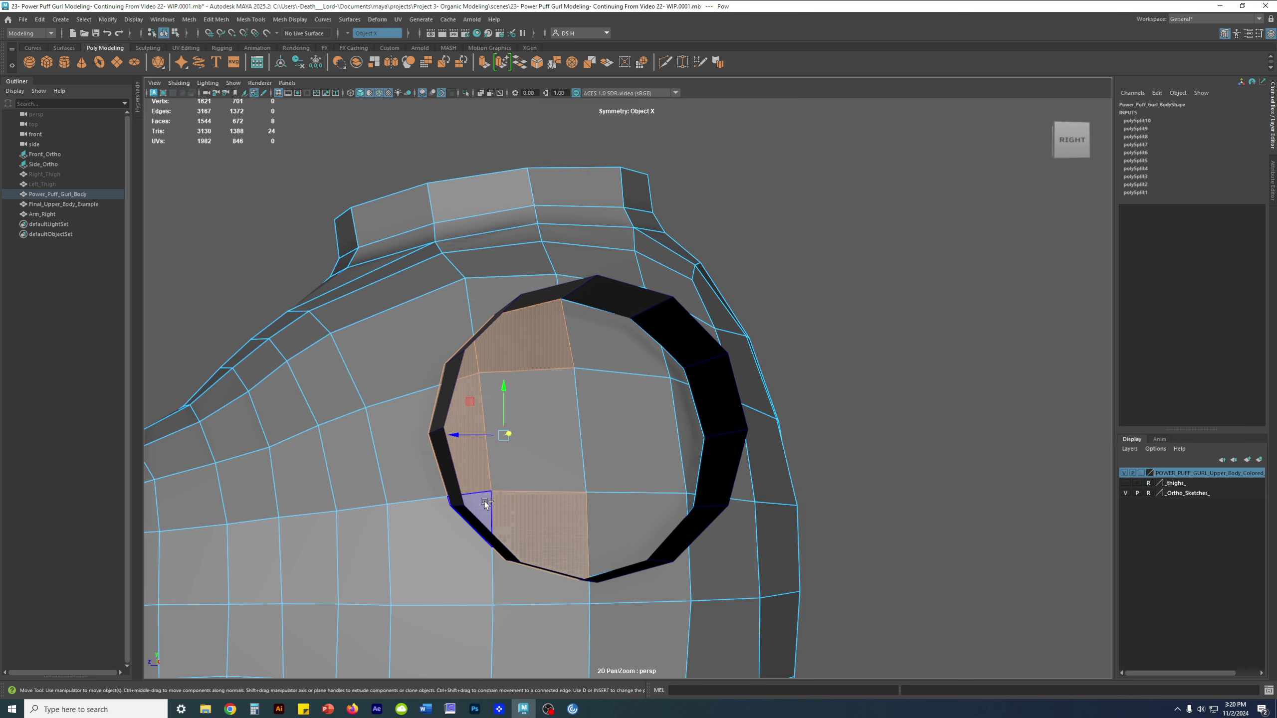
shift+click(485, 508)
shift+click(611, 516)
shift+click(498, 379)
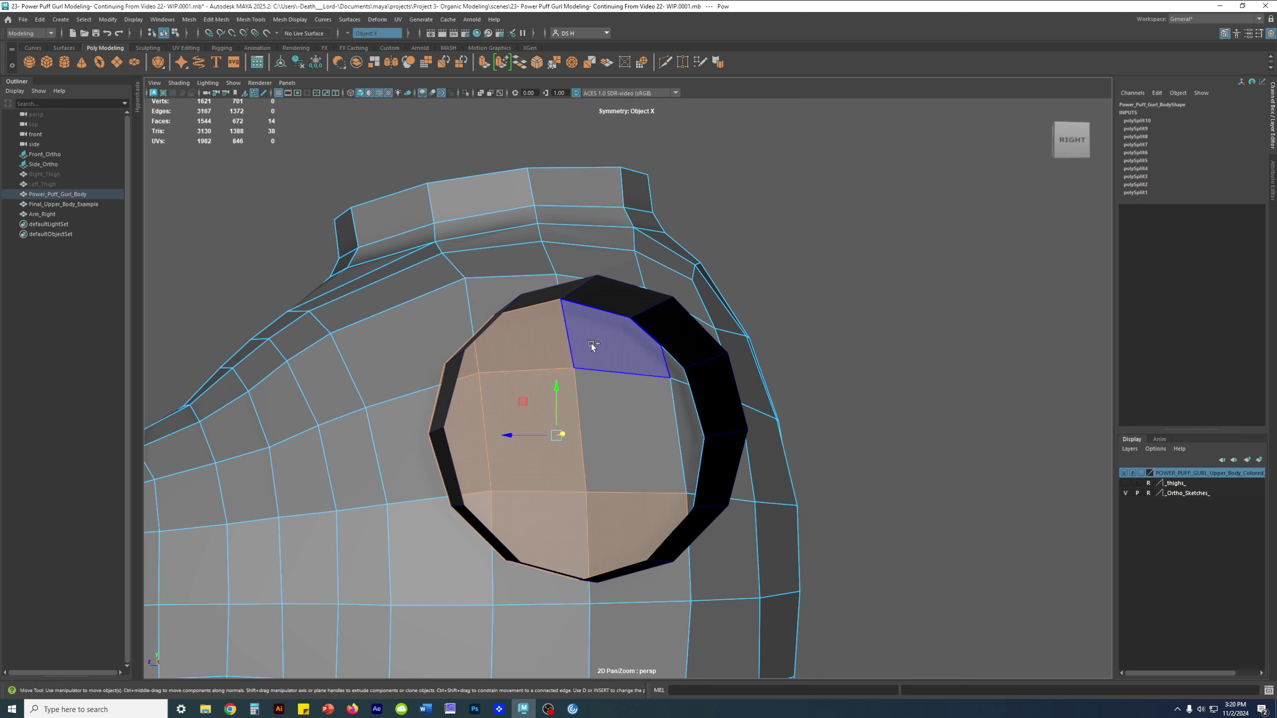
shift+click(592, 345)
shift+click(634, 394)
shift+click(669, 363)
shift+click(684, 414)
alt+drag(703, 426, 729, 443)
alt+right_drag(728, 443, 753, 591)
shift+click(746, 573)
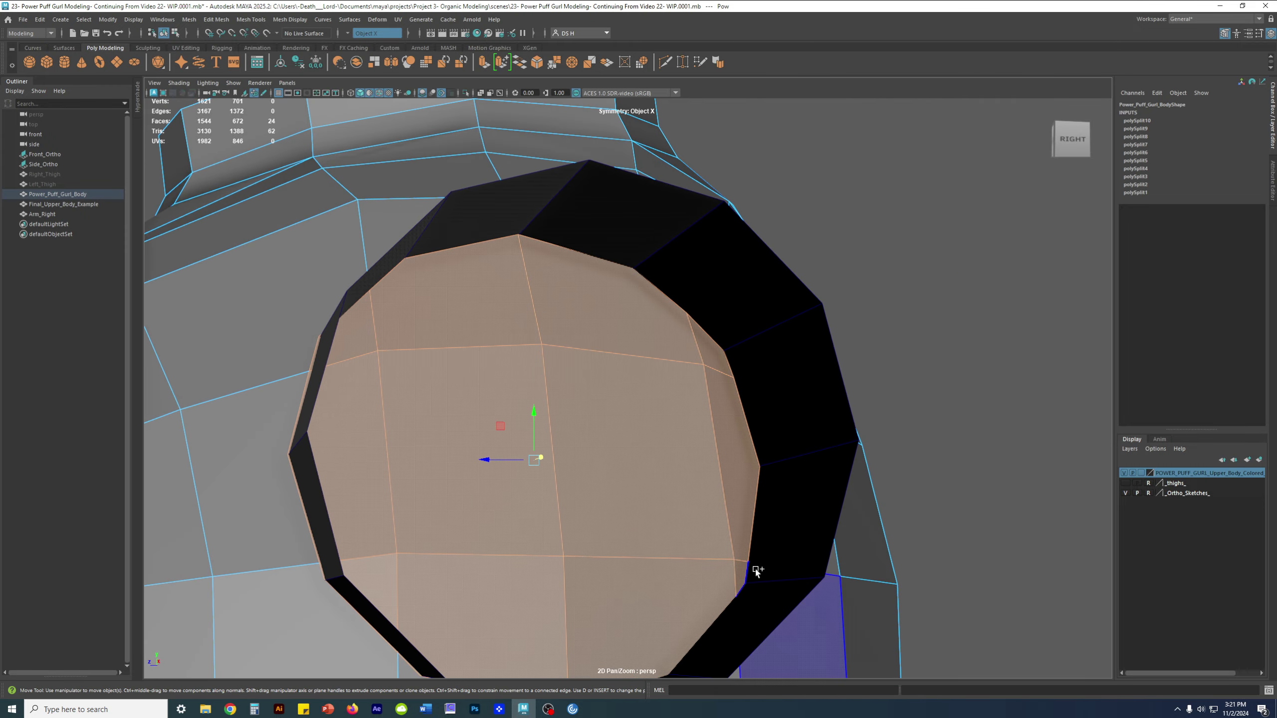
scroll(676, 510, down, 5)
alt+drag(675, 510, 918, 502)
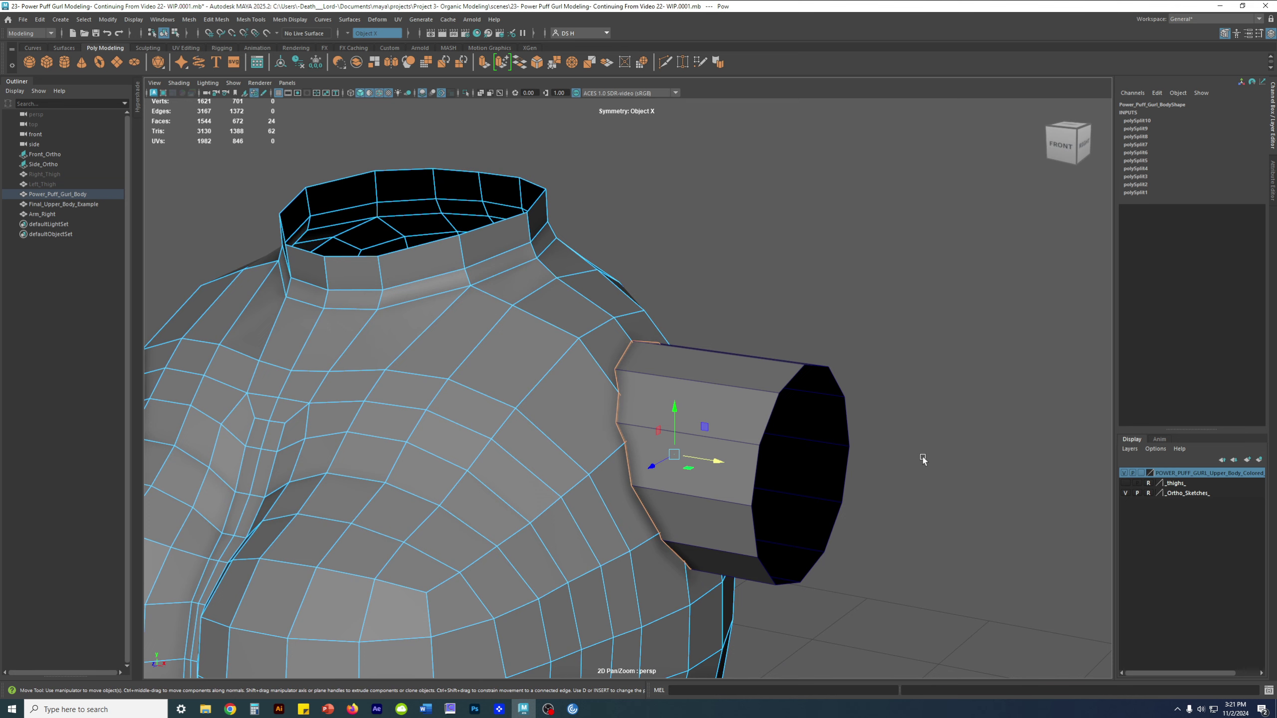
alt+drag(746, 525, 680, 505)
key(Delete)
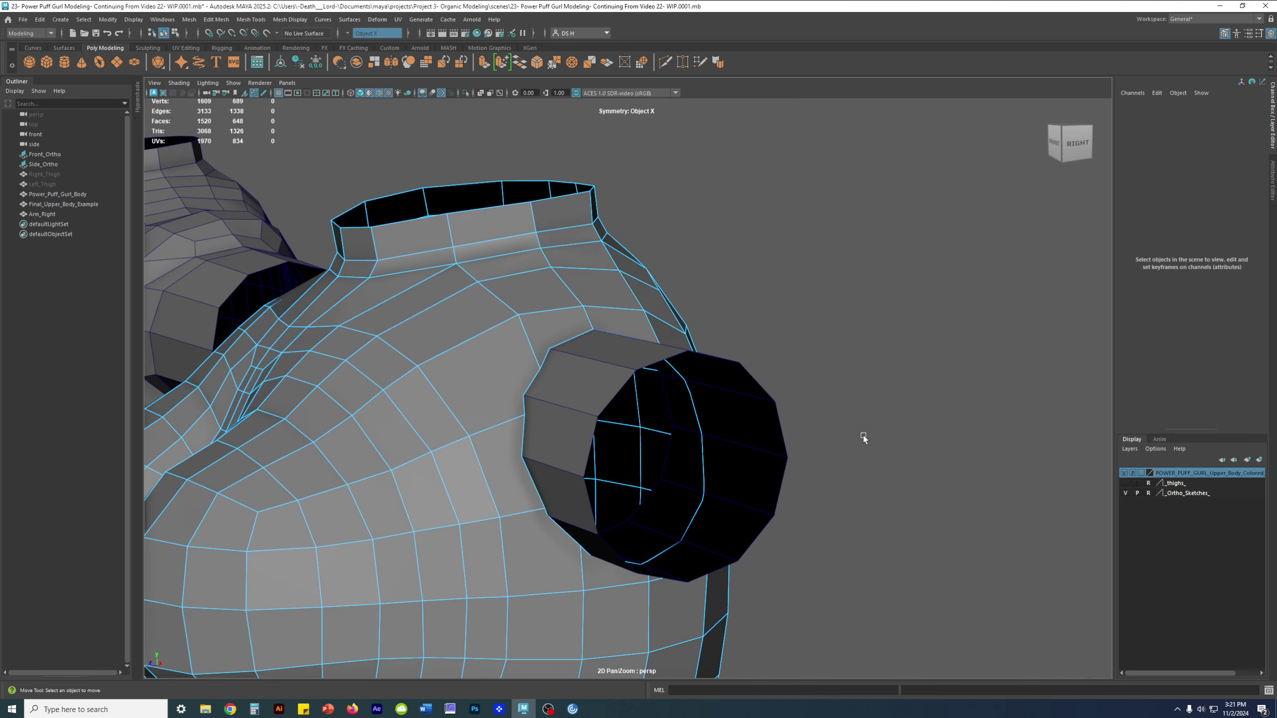
click(770, 327)
alt+drag(771, 328, 836, 341)
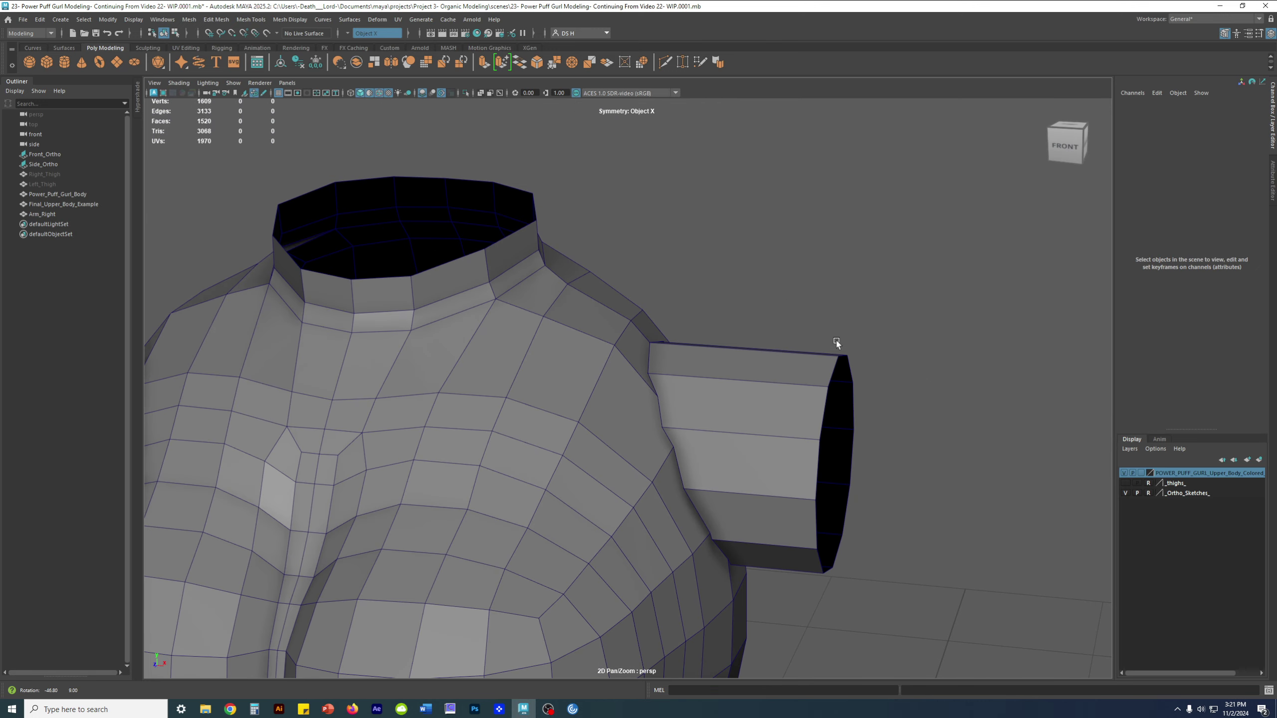
click(785, 369)
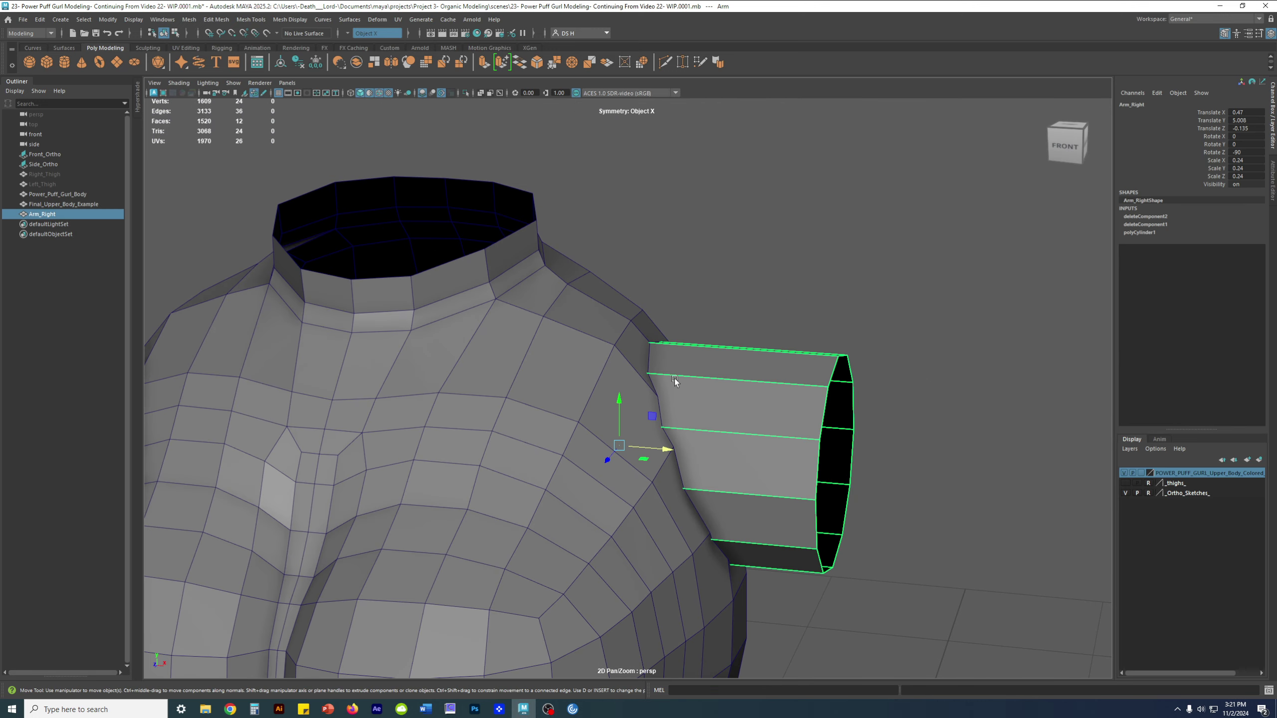
alt+drag(674, 378, 698, 374)
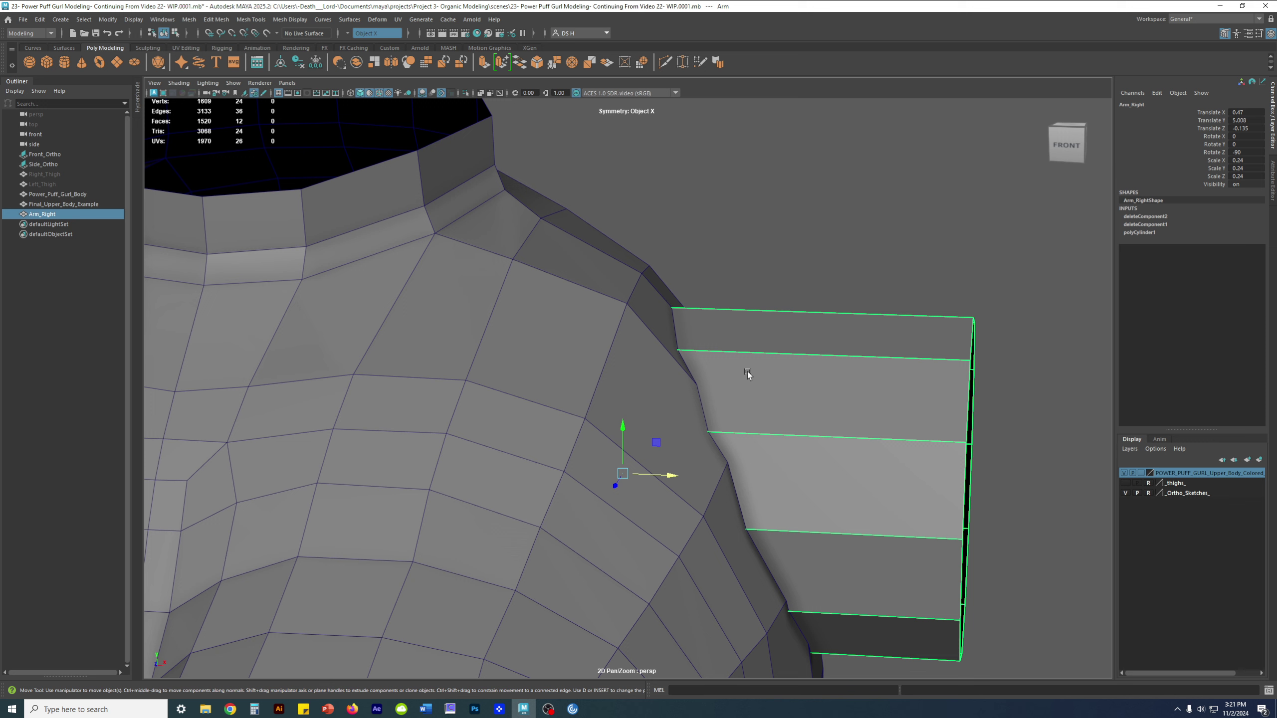
shift+right_click(737, 338)
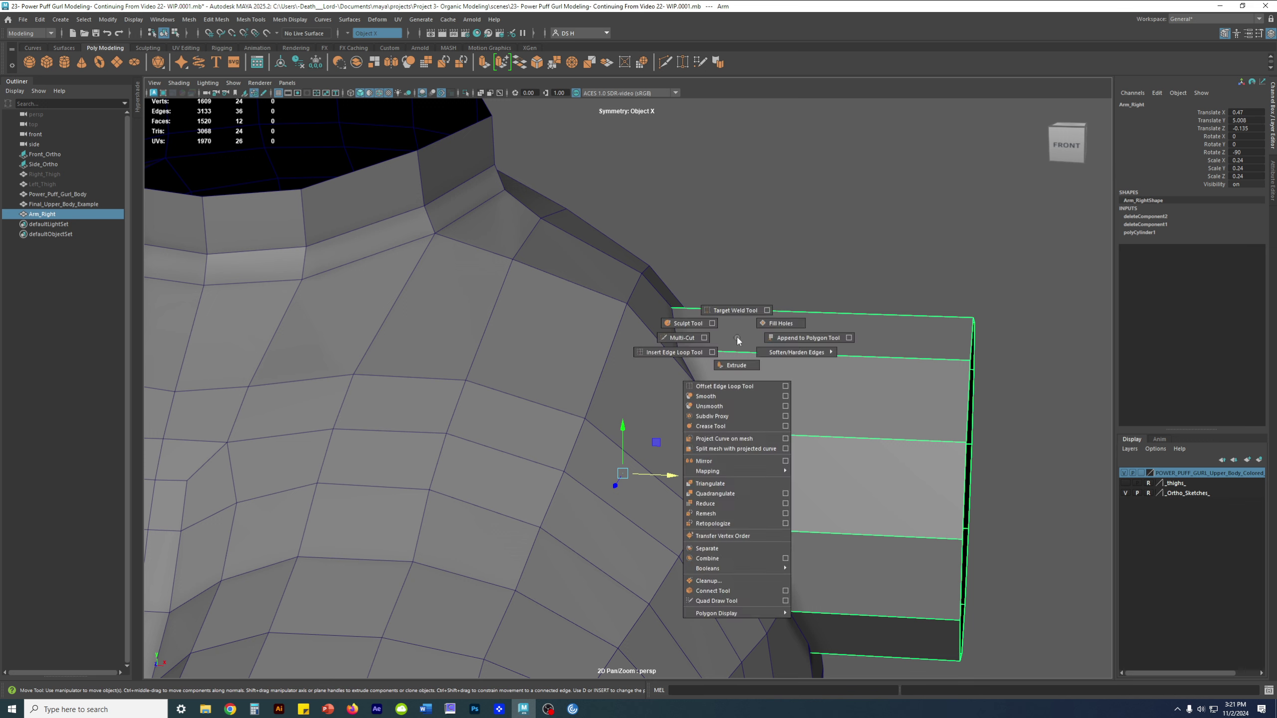
click(688, 339)
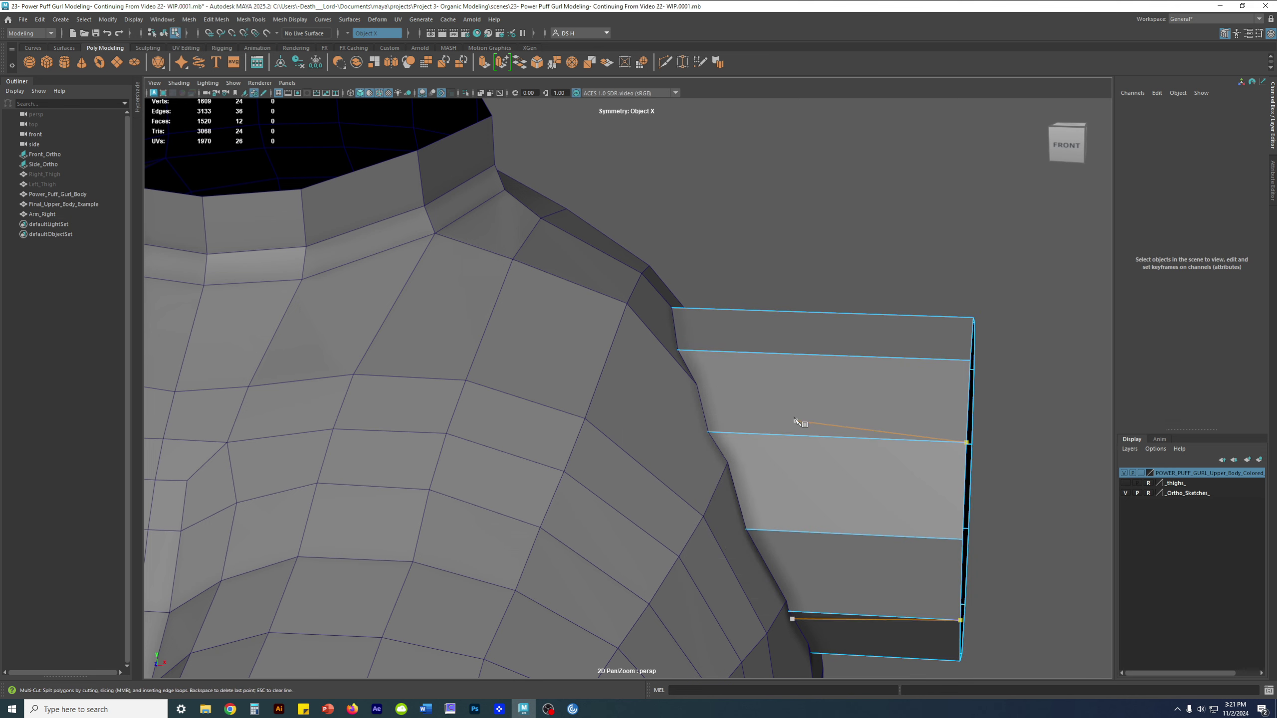
alt+drag(786, 405, 738, 411)
alt+middle_drag(738, 411, 764, 383)
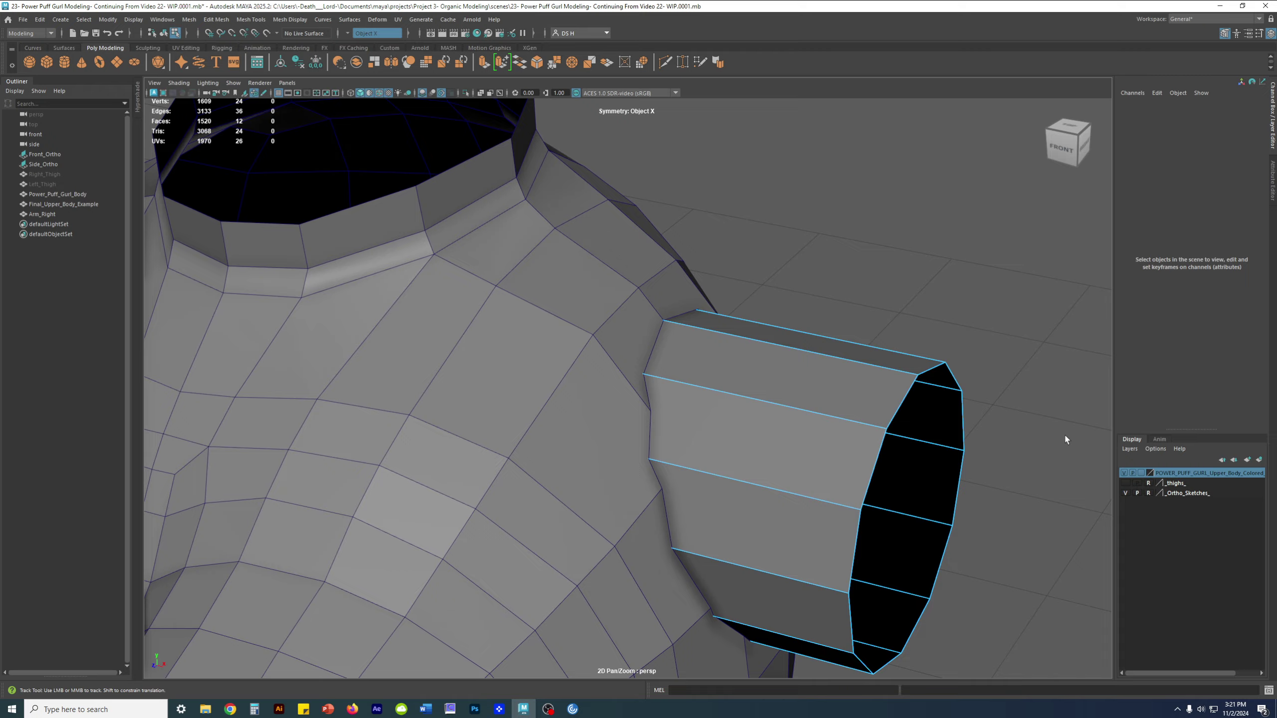
Save the scene under the new name "25- Power Puff Gurl Modeling- Building The Arm".
key(ctrl+shift+s)
click(240, 624)
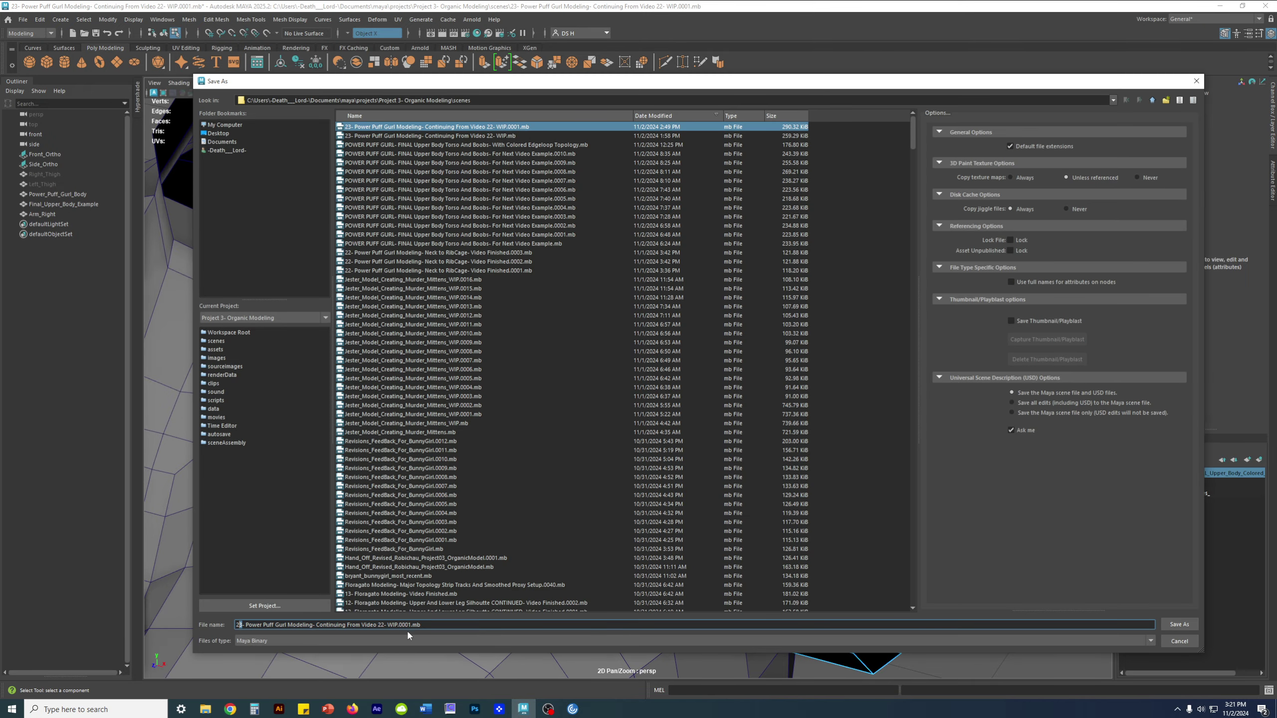
text(5)
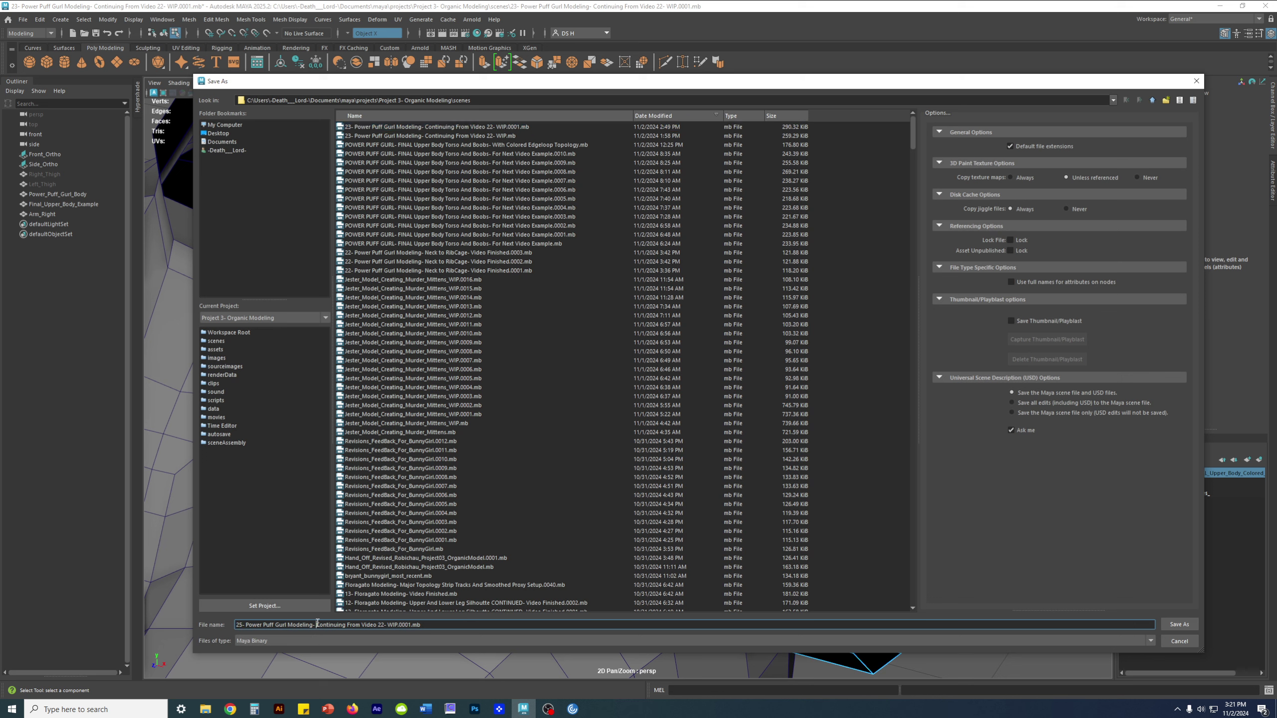
drag(318, 624, 458, 633)
text(Building The Arm)
key(Return)
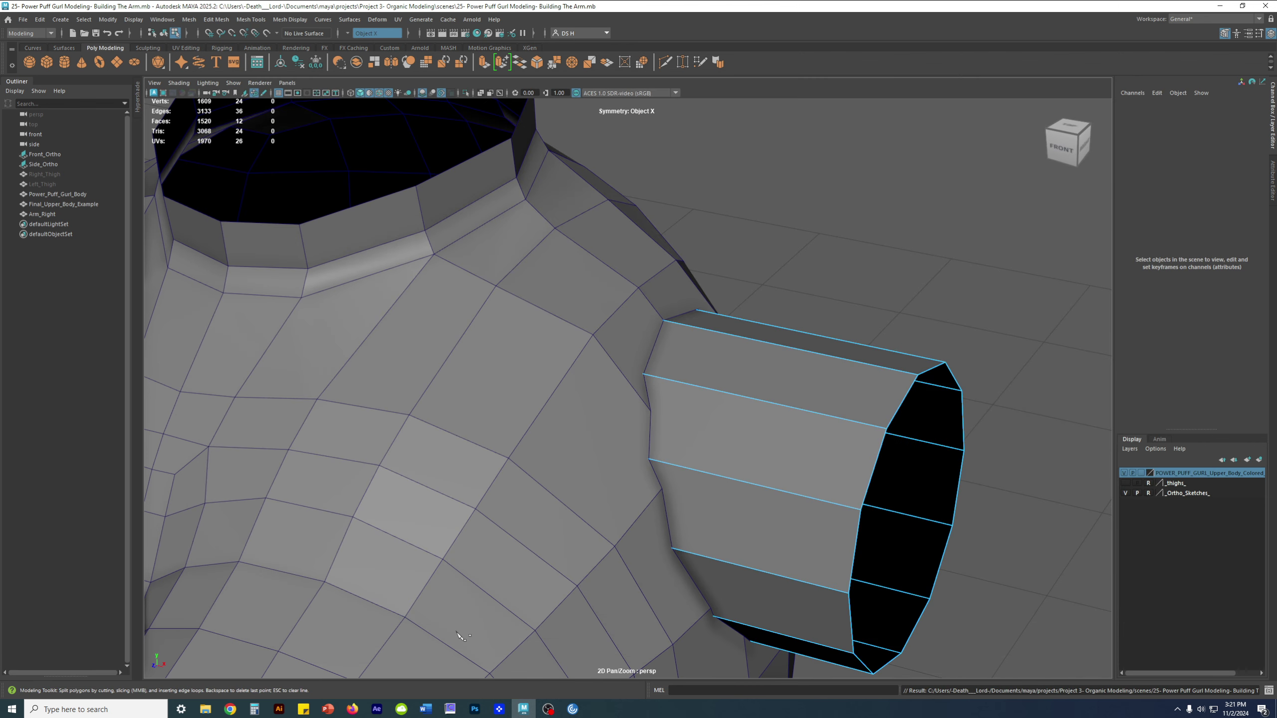
Cut the arm cylinder corner to corner along its upper front intersection with the shoulder using Multi-Cut, and apply the cut.
alt+drag(704, 337, 690, 402)
alt+right_drag(690, 402, 732, 408)
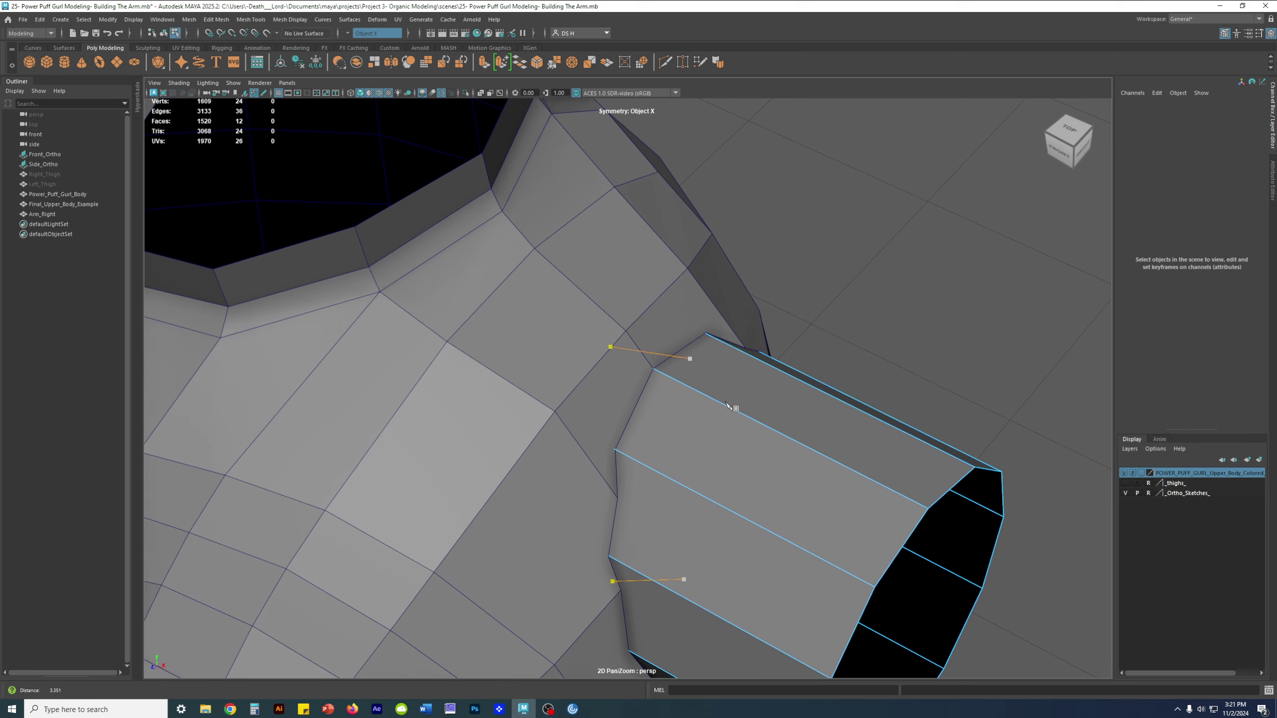
scroll(680, 382, up, 4)
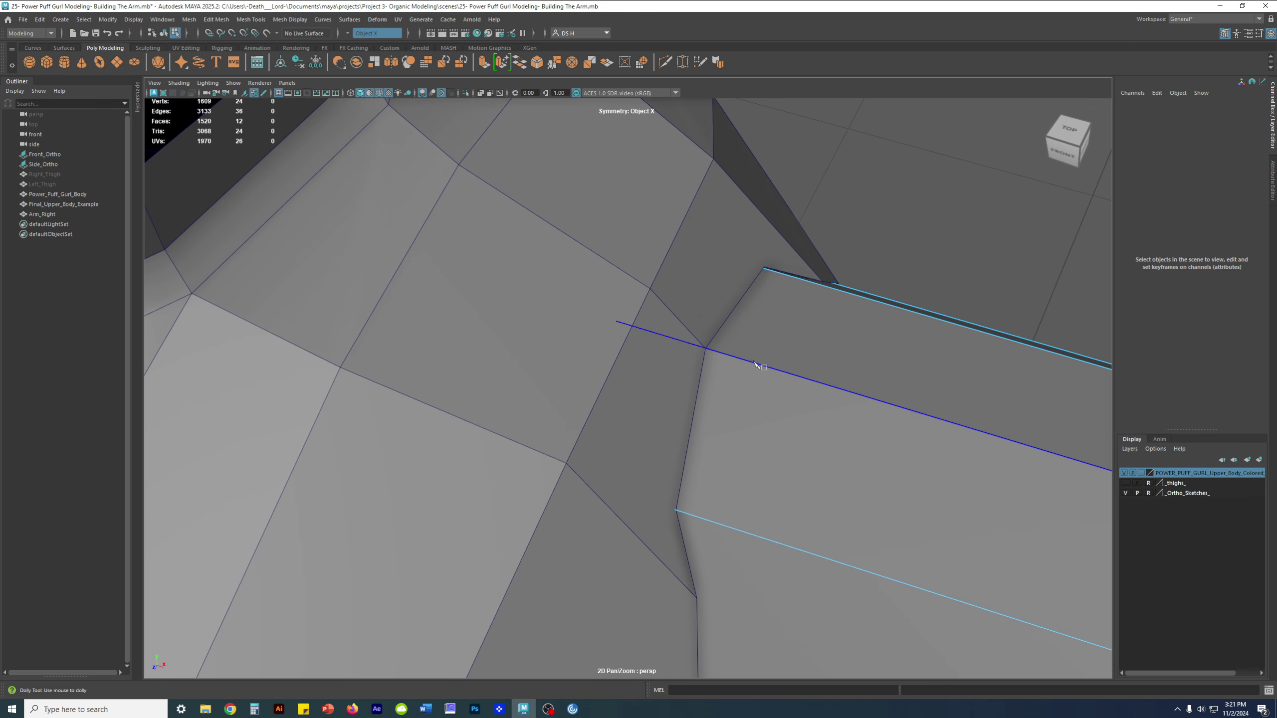
alt+drag(756, 366, 805, 354)
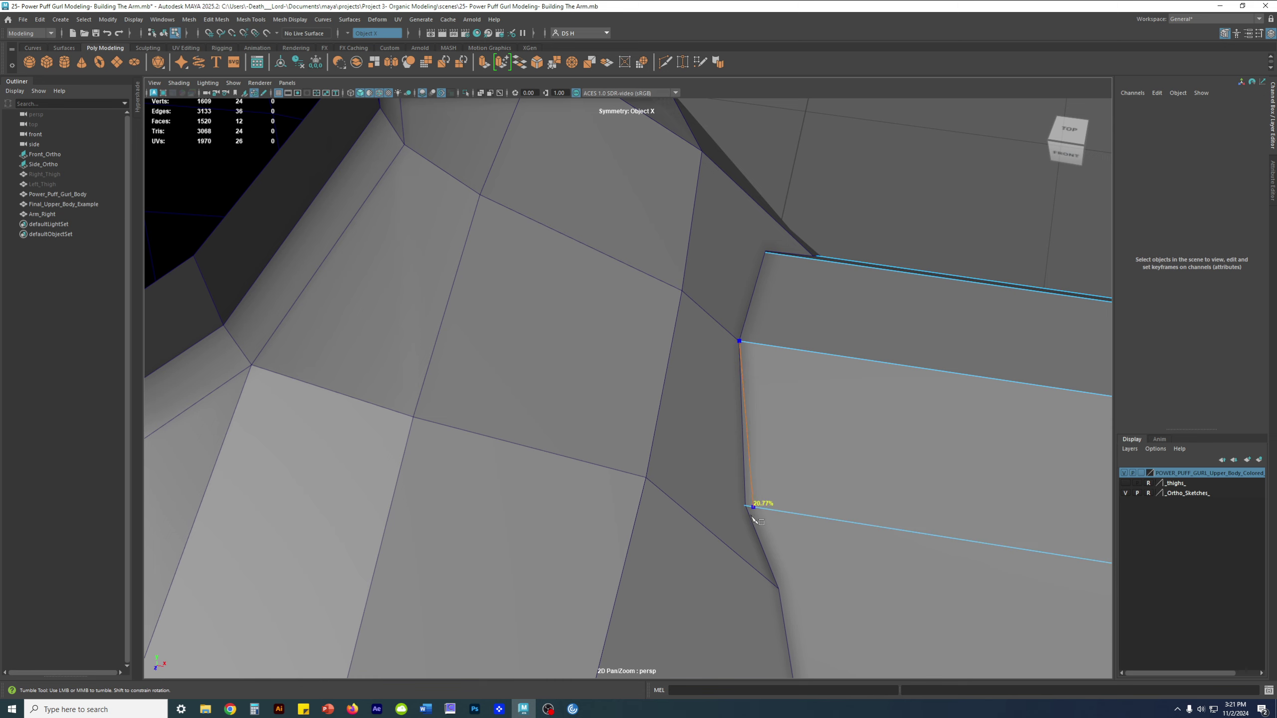
alt+drag(755, 504, 627, 346)
alt+right_drag(627, 346, 715, 379)
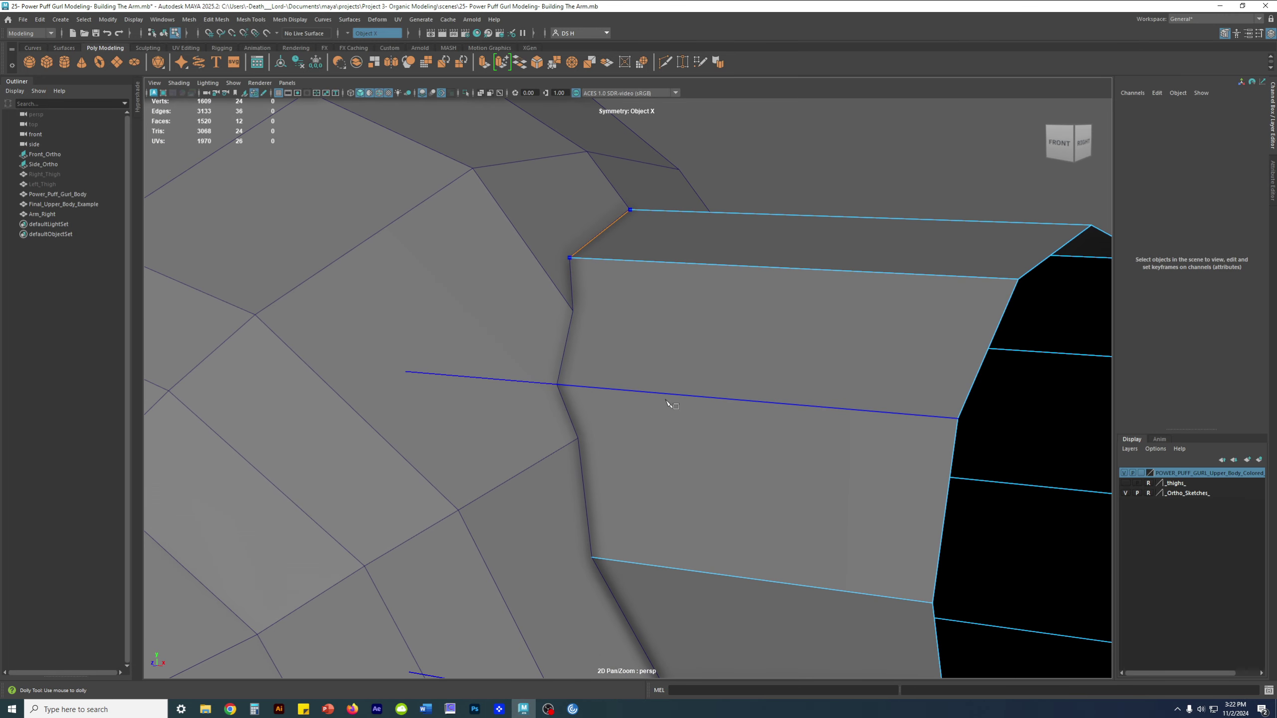
drag(590, 390, 563, 396)
click(561, 396)
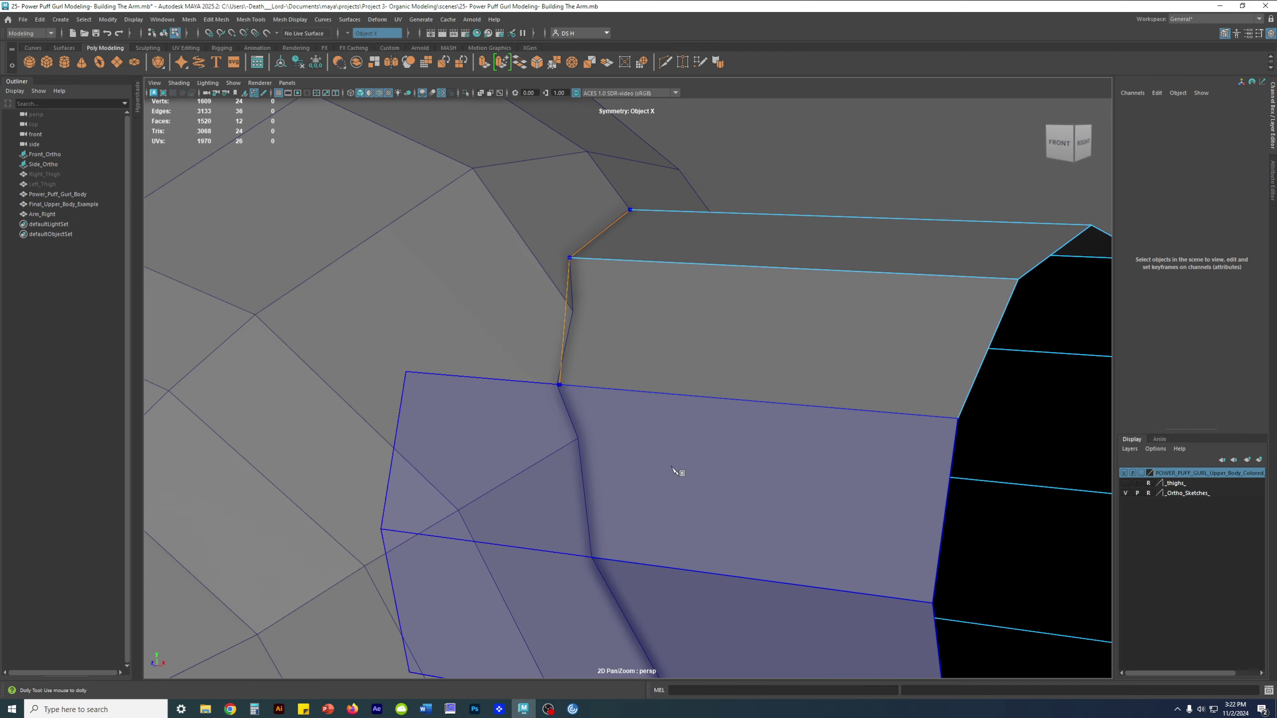
alt+middle_drag(663, 466, 639, 280)
drag(606, 346, 998, 358)
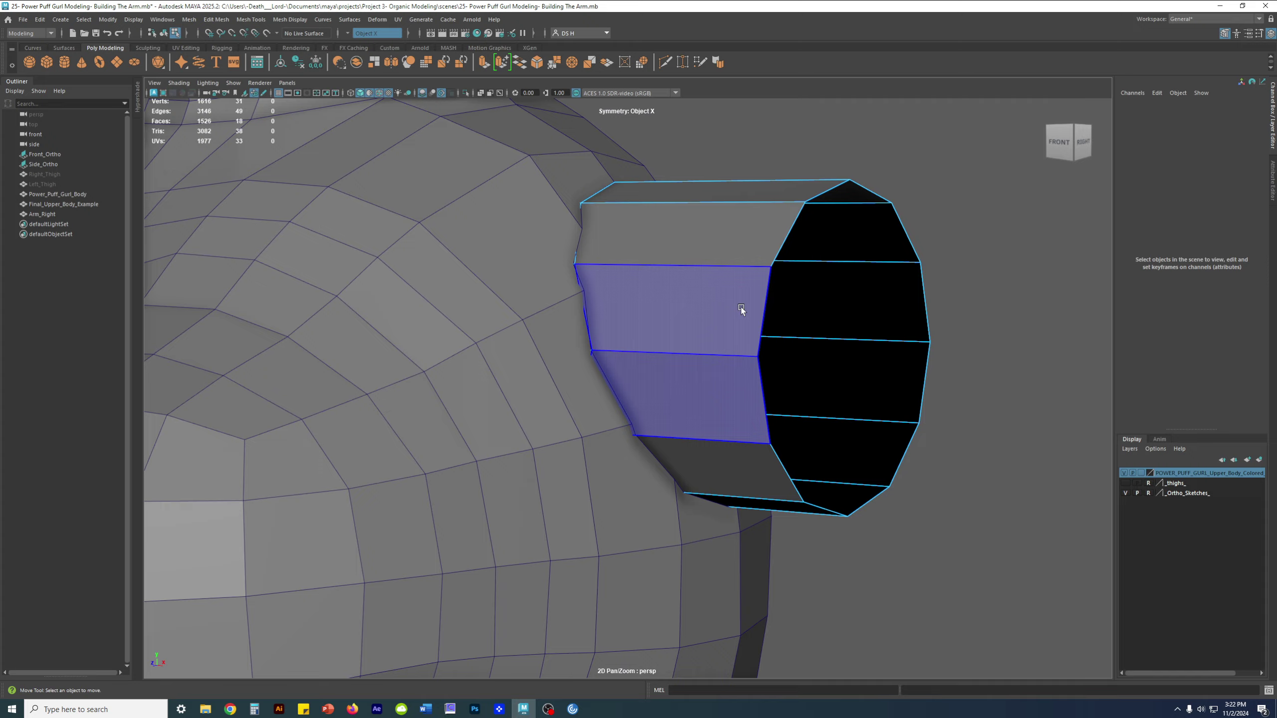
key(4)
mouse_move(981, 369)
alt+mouse_down()
mouse_move(1043, 375)
mouse_move(923, 375)
mouse_move(971, 367)
alt+mouse_up()
key(5)
alt+right_drag(971, 367, 1060, 422)
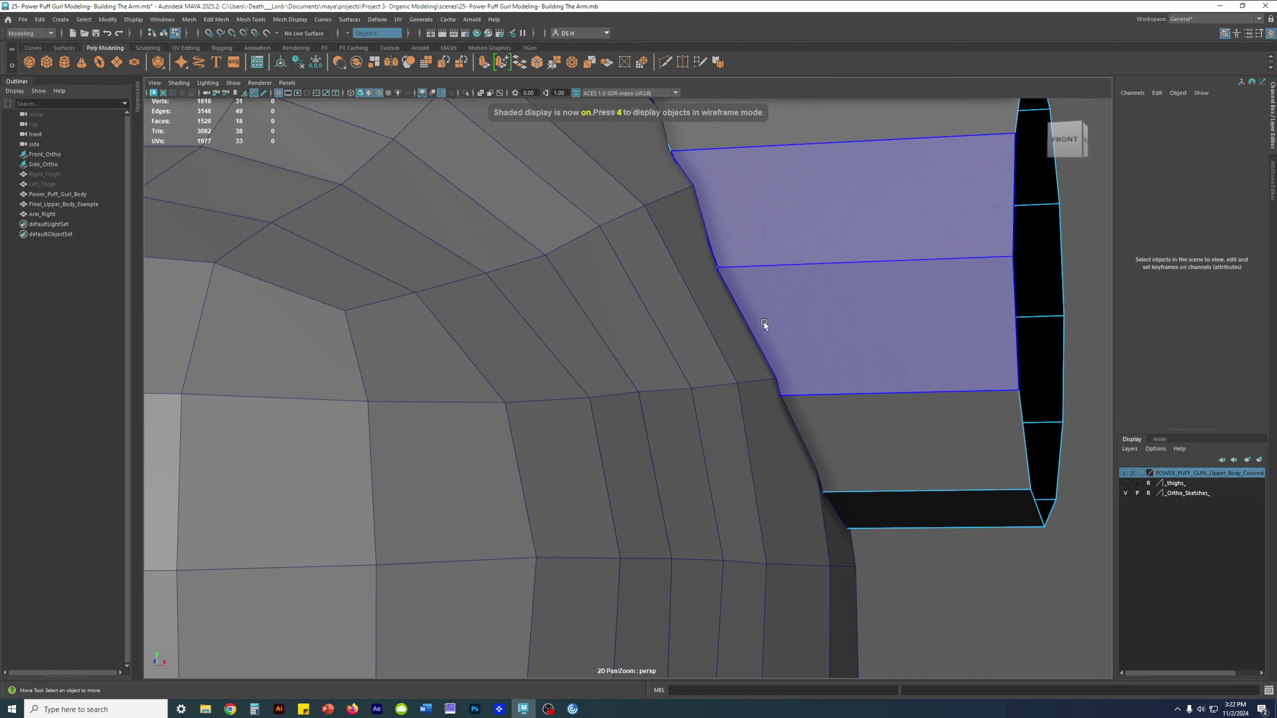
key(ctrl+shift+x)
alt+drag(802, 274, 761, 316)
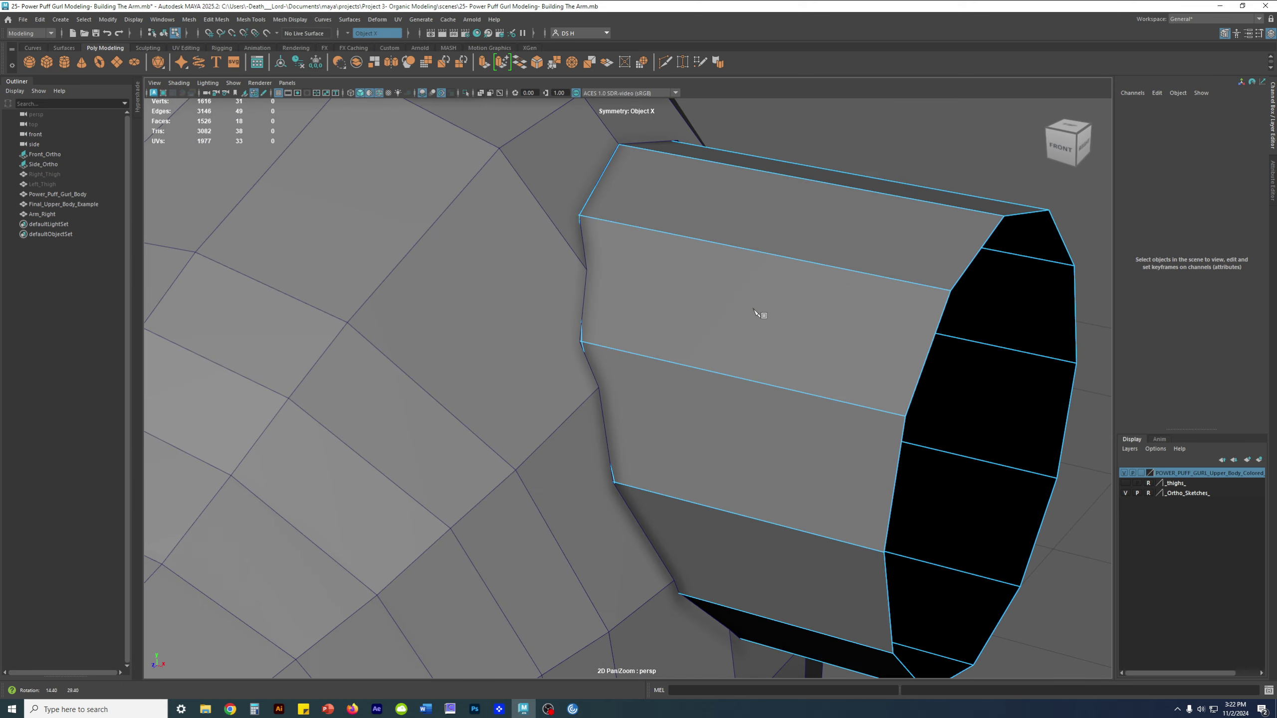
alt+middle_drag(689, 382, 690, 261)
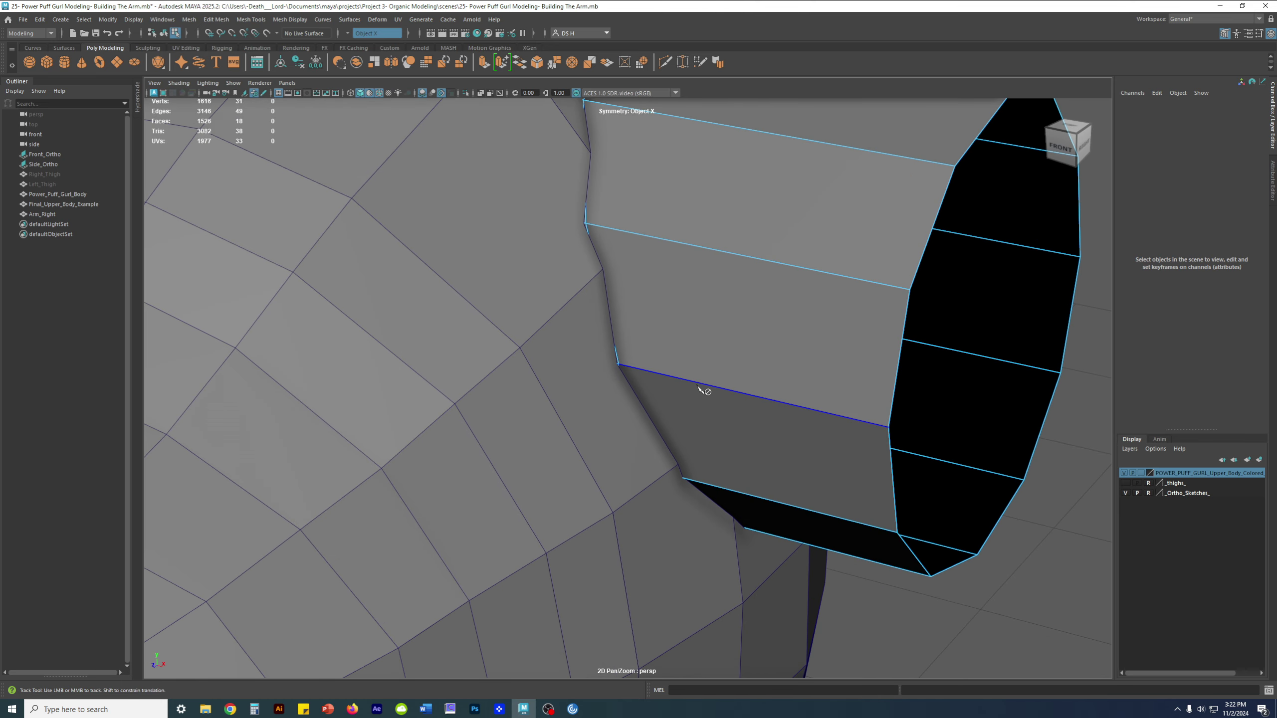
click(618, 363)
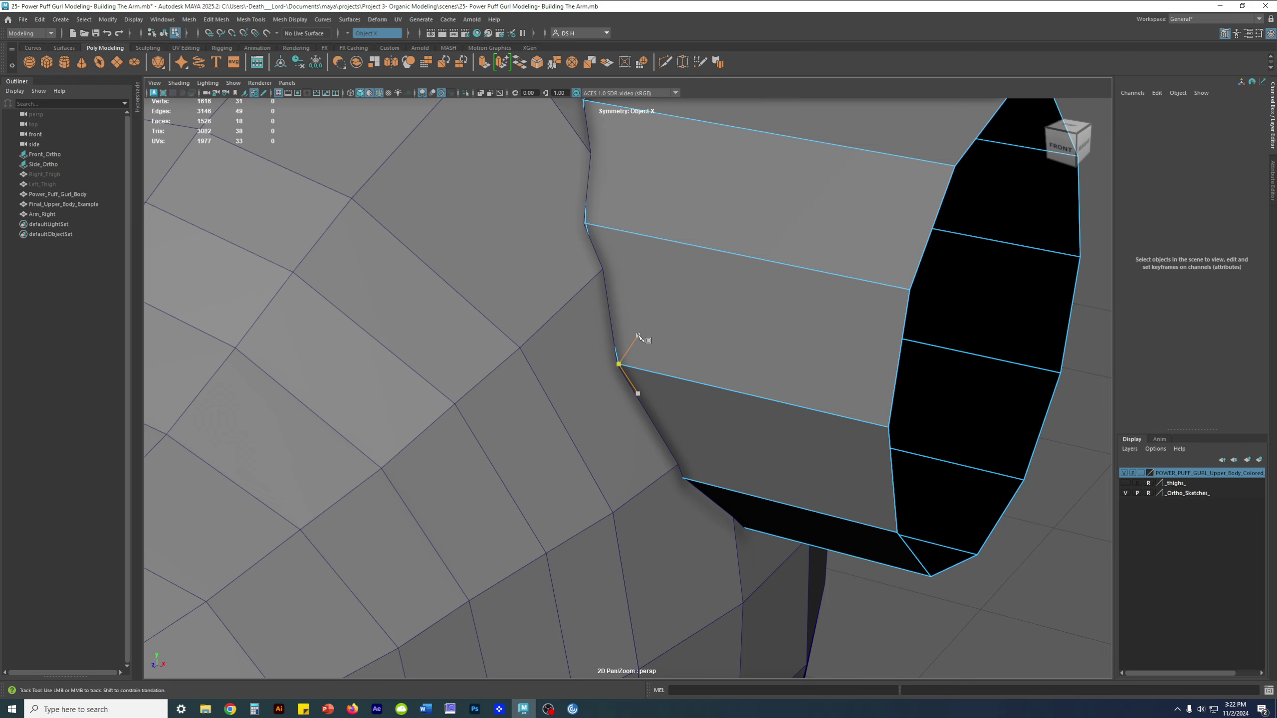
scroll(732, 434, down, 3)
scroll(755, 397, down, 3)
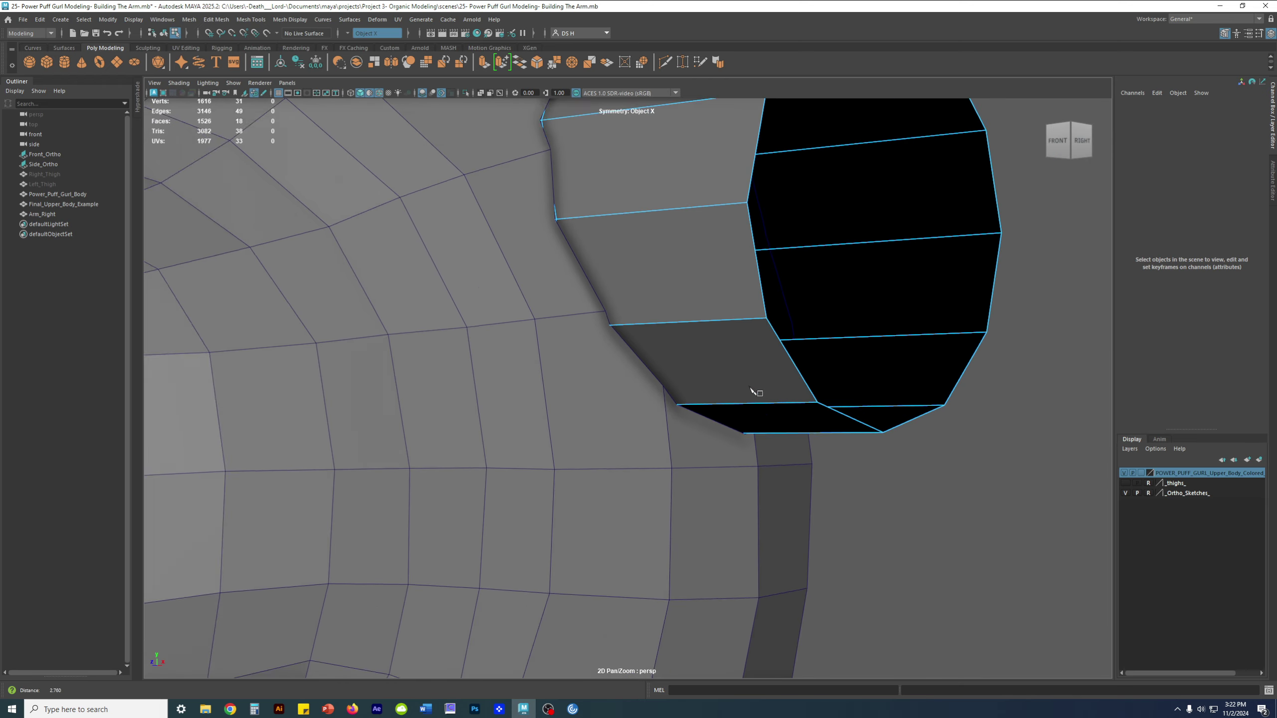
Turn off modeling symmetry so that cuts on the arm cylinder are not mirrored.
alt+drag(800, 367, 884, 405)
alt+right_drag(883, 405, 538, 383)
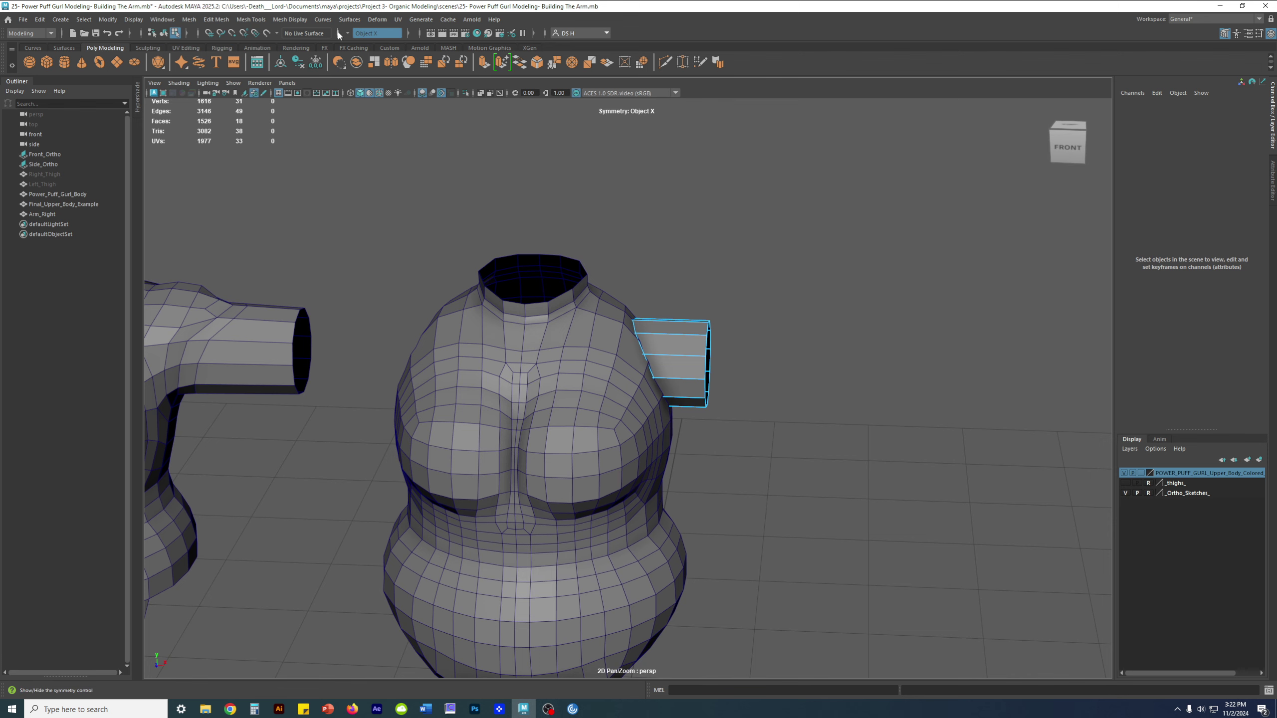
click(358, 34)
click(361, 36)
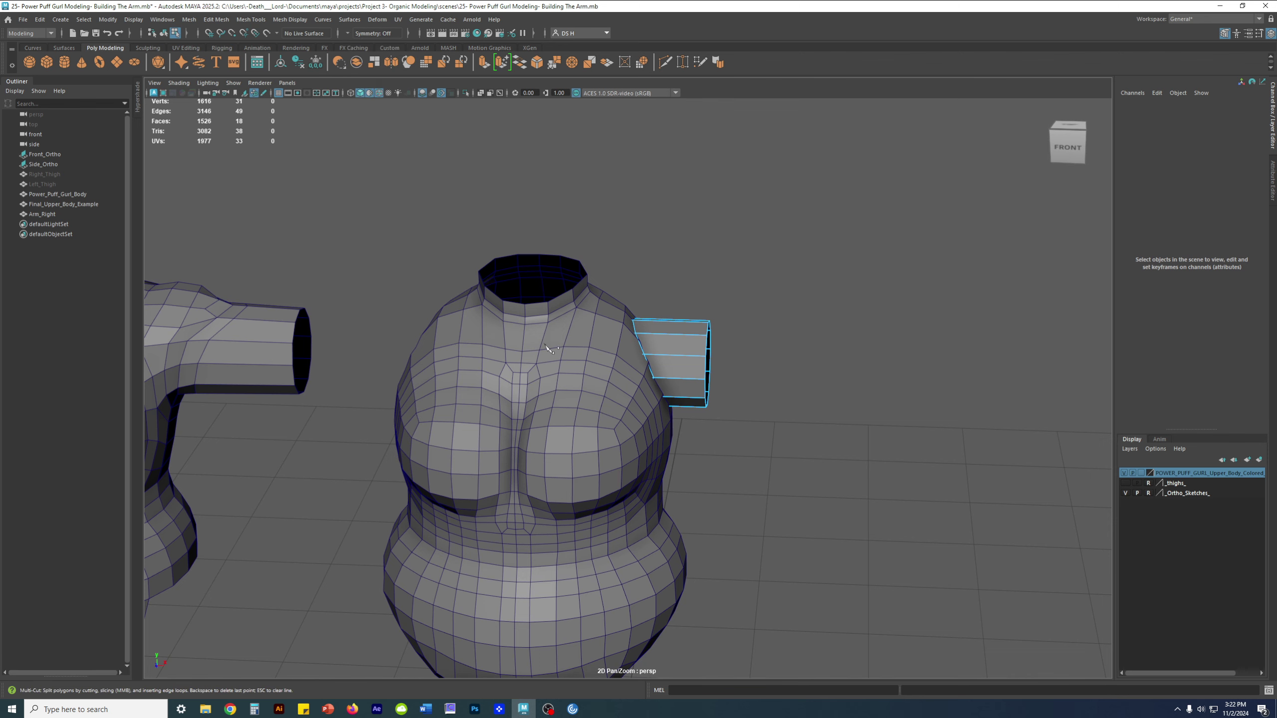
Cut the front face of the arm cylinder between its two edges where it meets the shoulder, and apply the cut.
scroll(1050, 513, up, 6)
alt+drag(740, 350, 699, 220)
alt+middle_drag(699, 219, 769, 467)
scroll(759, 422, up, 2)
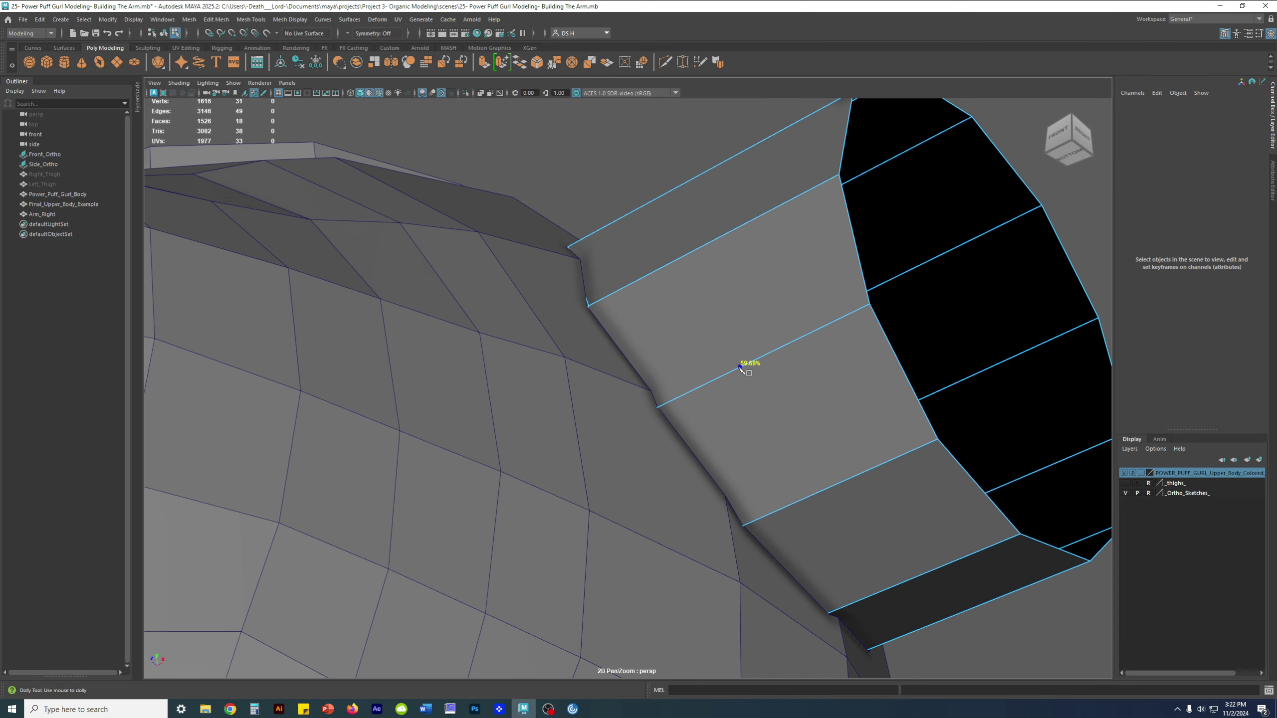
click(660, 407)
click(586, 304)
key(Return)
mouse_move(747, 437)
alt+mouse_down()
mouse_move(709, 428)
mouse_move(729, 425)
alt+mouse_up()
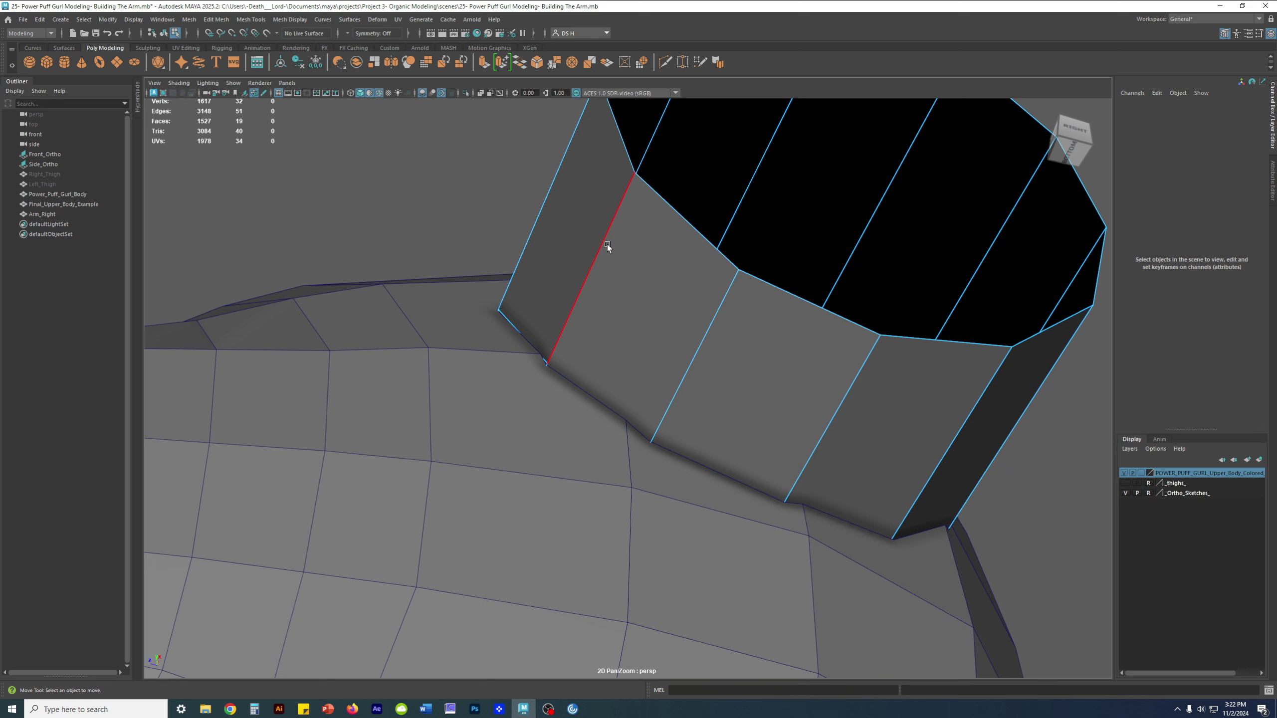
Restart Multi-Cut and continue the arm cut from the lower front corners around the underside, following the body intersection.
shift+right_drag(611, 254, 534, 254)
click(555, 350)
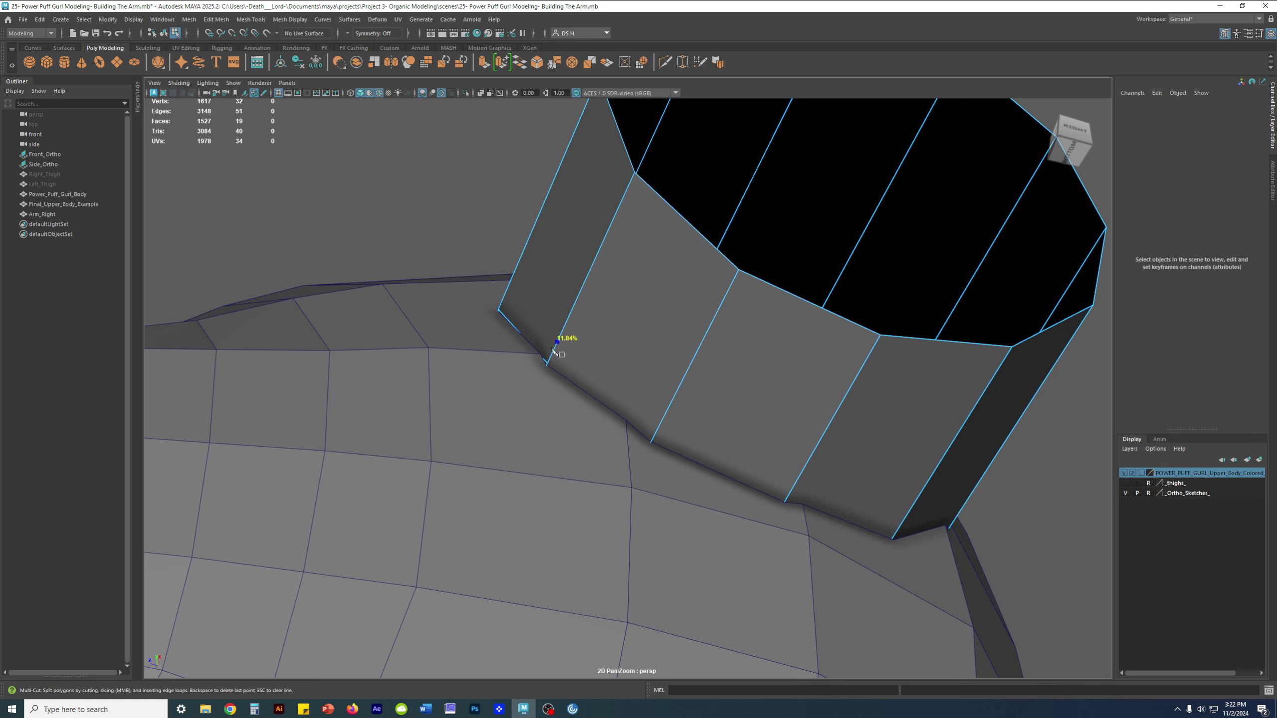
click(652, 440)
alt+drag(658, 305, 687, 266)
scroll(689, 266, up, 3)
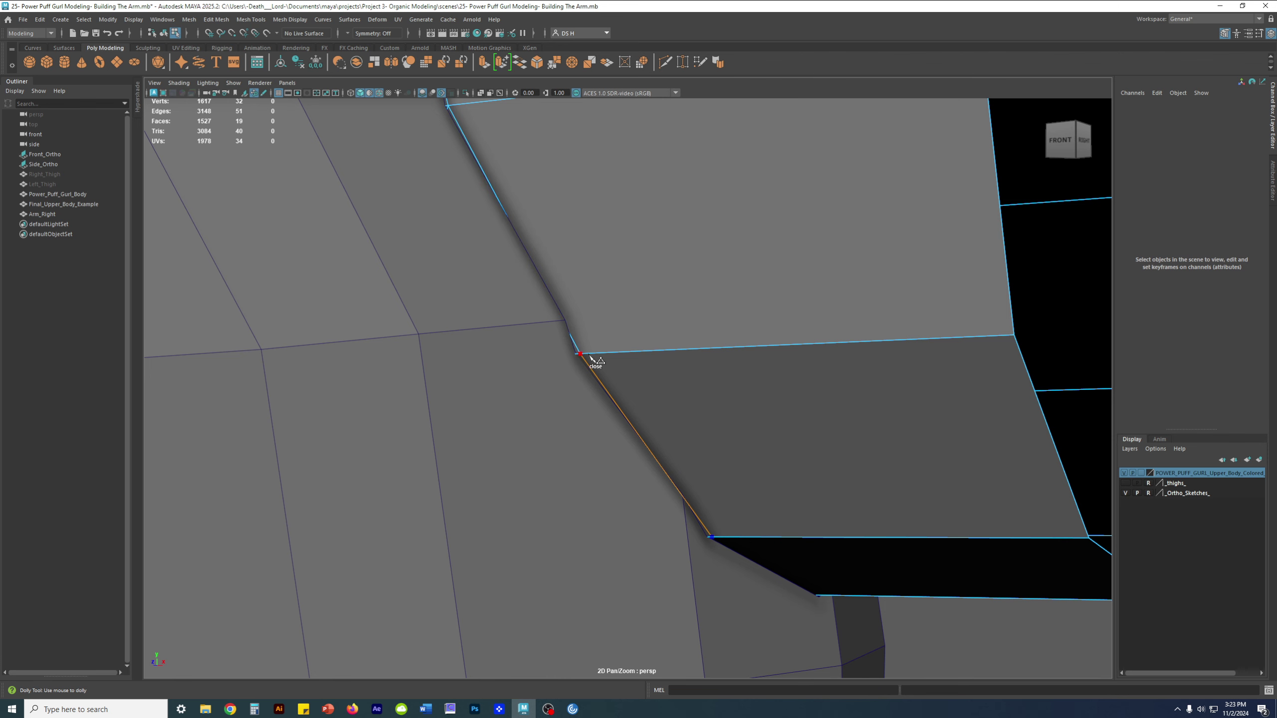
alt+drag(798, 528, 708, 461)
alt+middle_drag(709, 461, 708, 500)
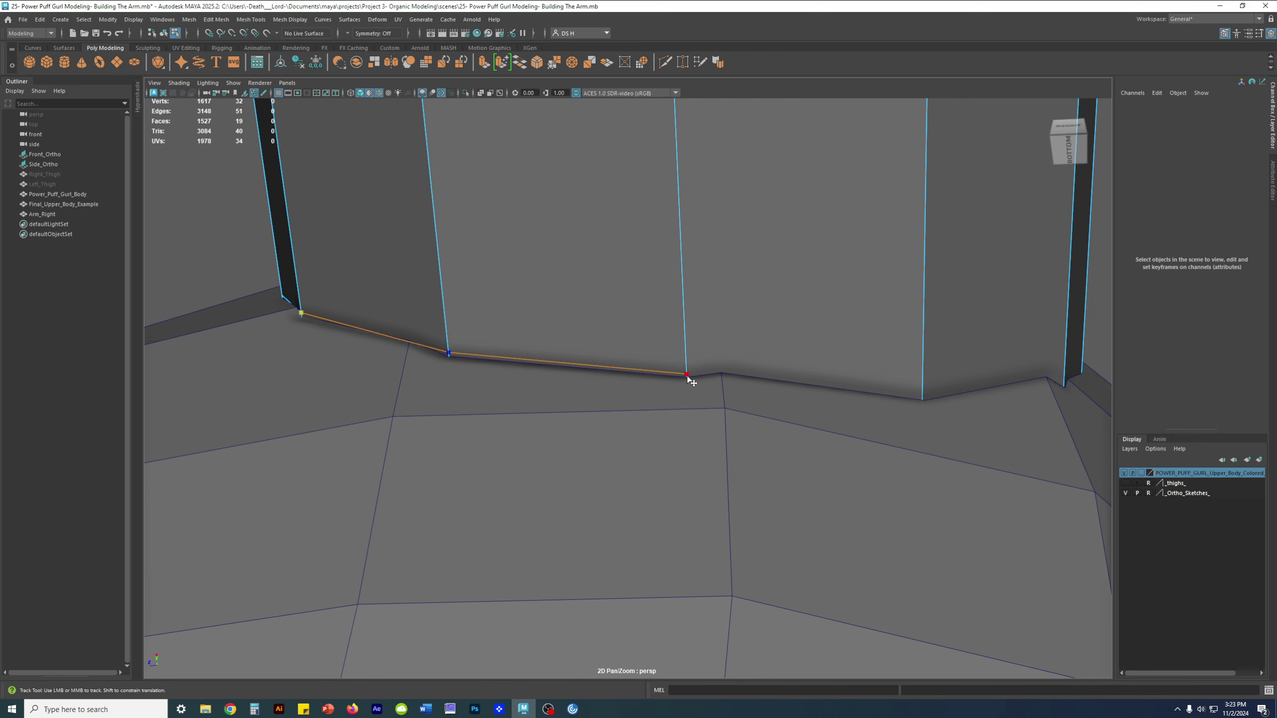
Extend the arm cut from the underside up the rear cylinder corners along the shoulder, and apply it.
click(927, 399)
alt+drag(930, 401, 870, 436)
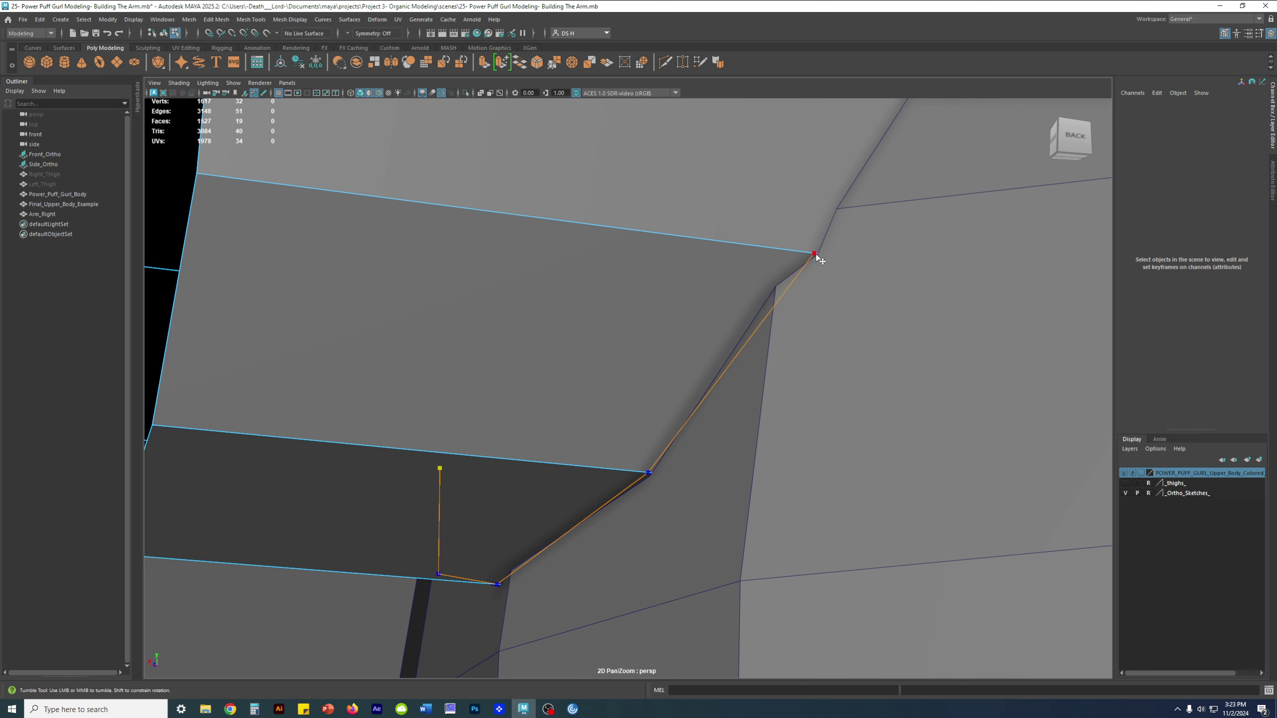
alt+middle_drag(816, 254, 818, 276)
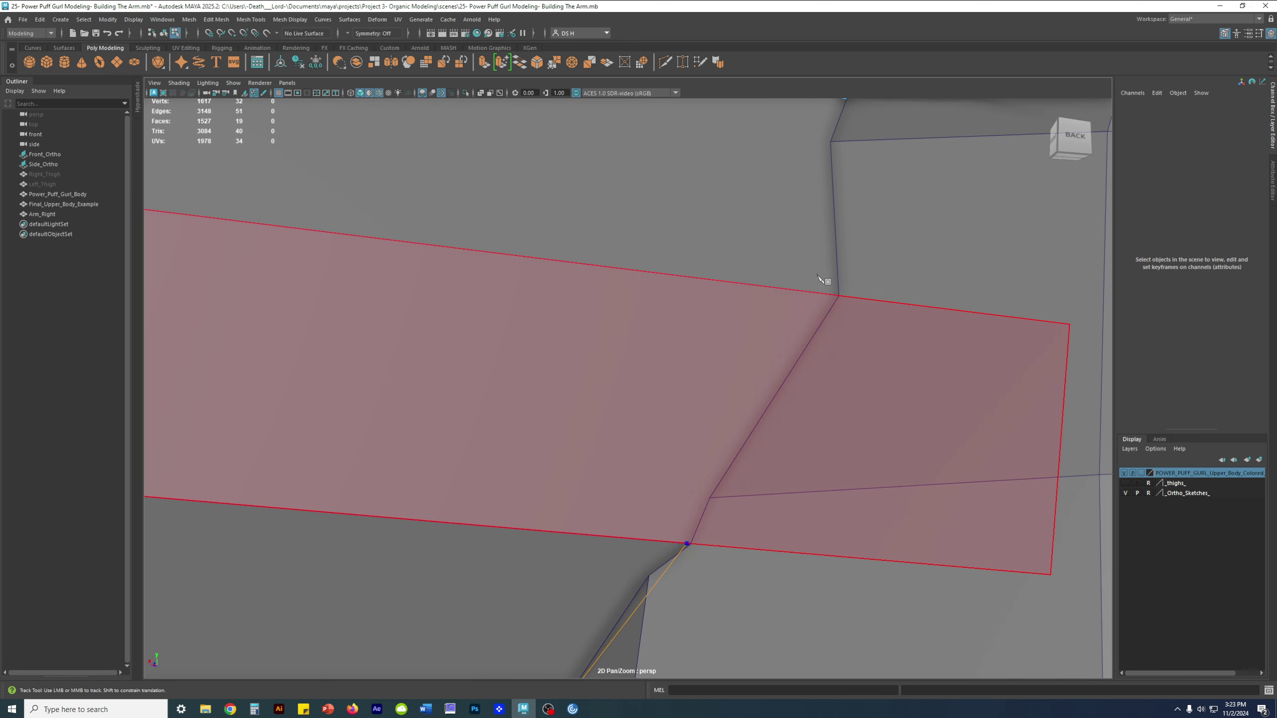
click(835, 306)
alt+drag(850, 259, 849, 296)
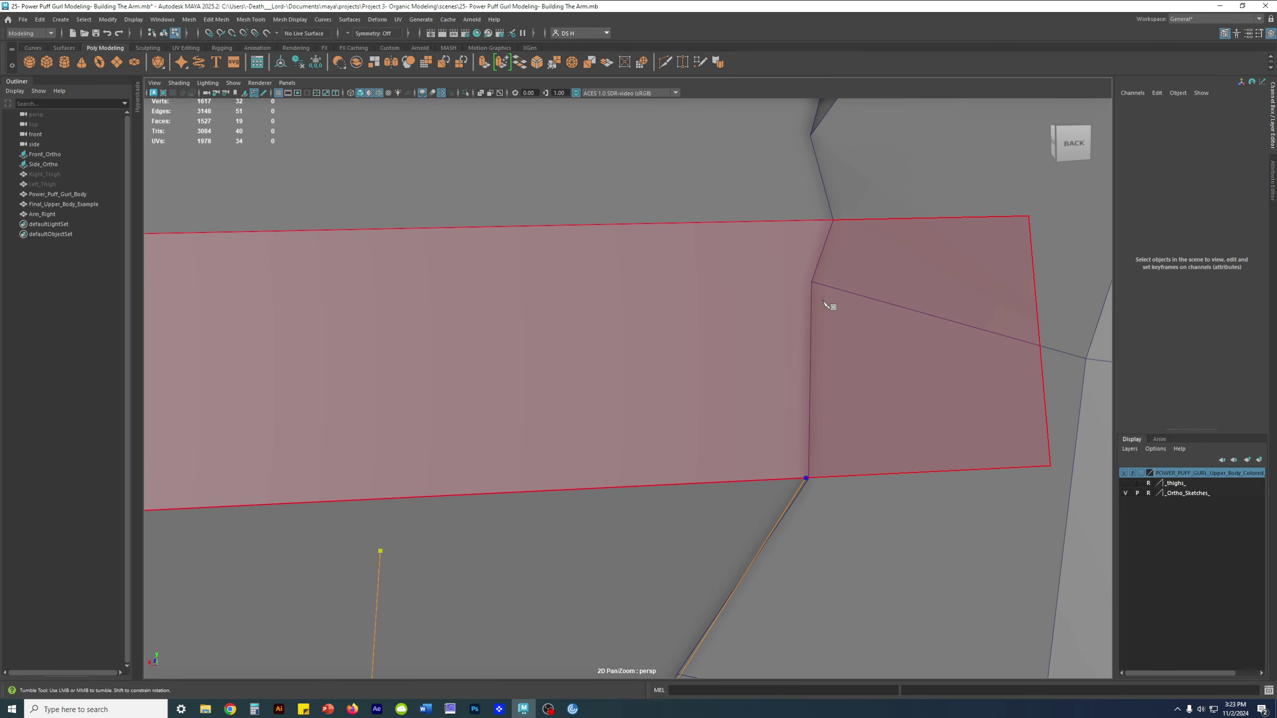
key(w)
Cut the arm's remaining upper rear and top faces along the shoulder to close the loop, and apply it.
key(g)
drag(760, 481, 825, 481)
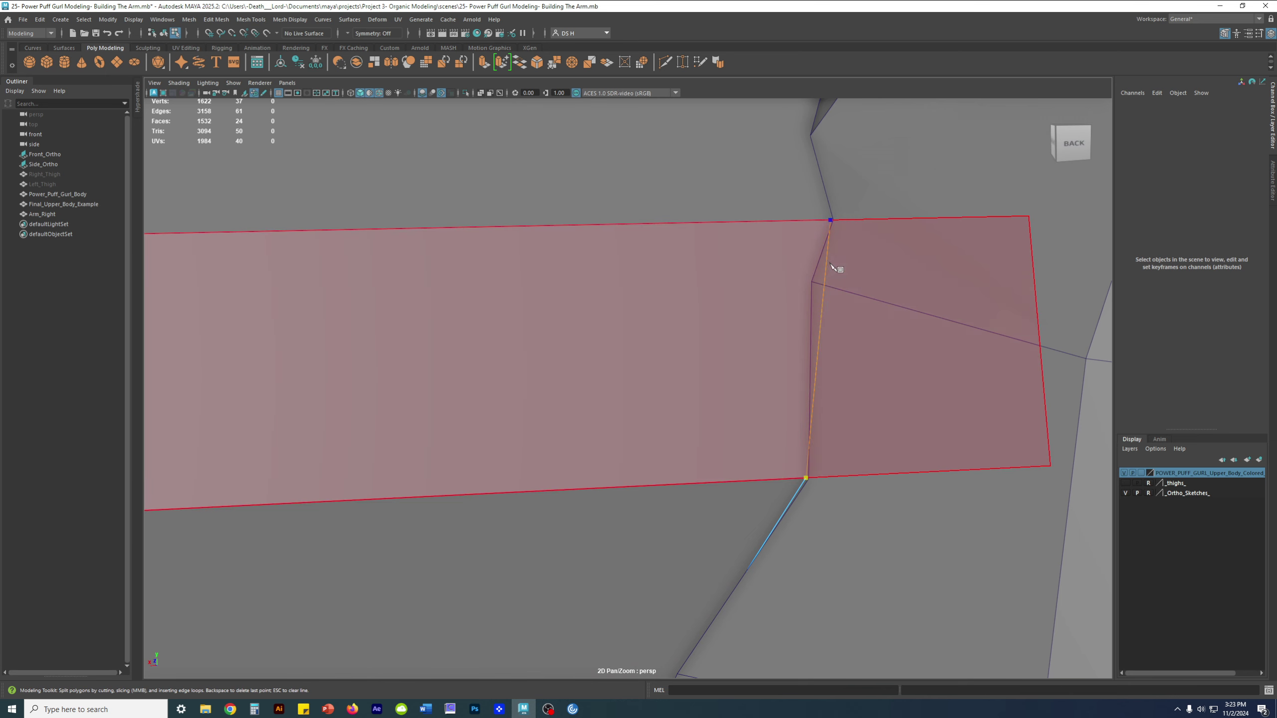
alt+middle_drag(833, 262, 833, 382)
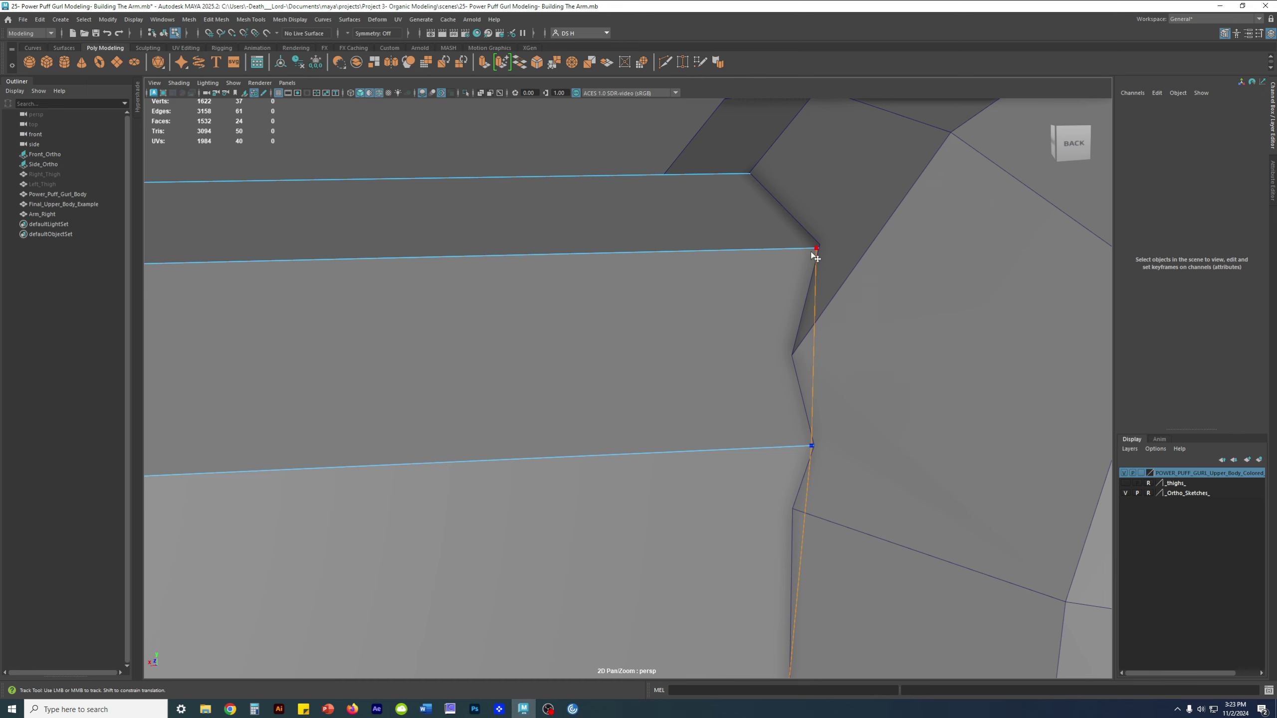
alt+drag(789, 257, 795, 308)
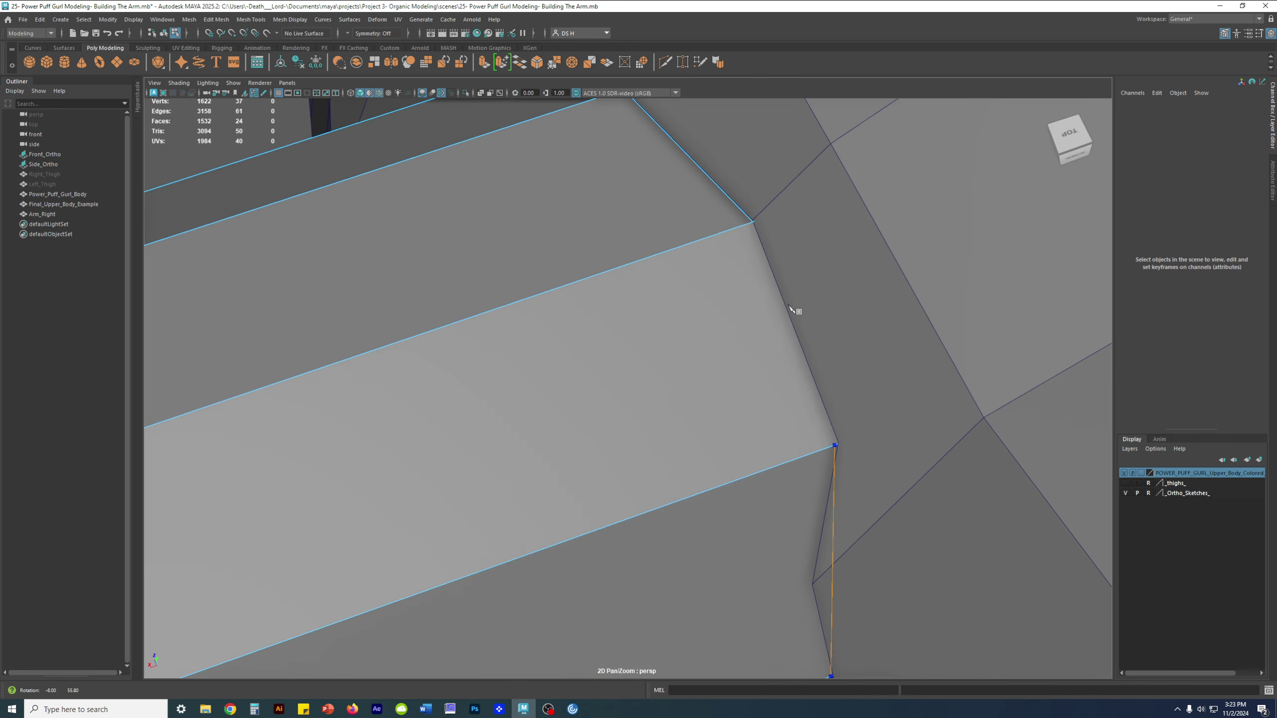
key(q)
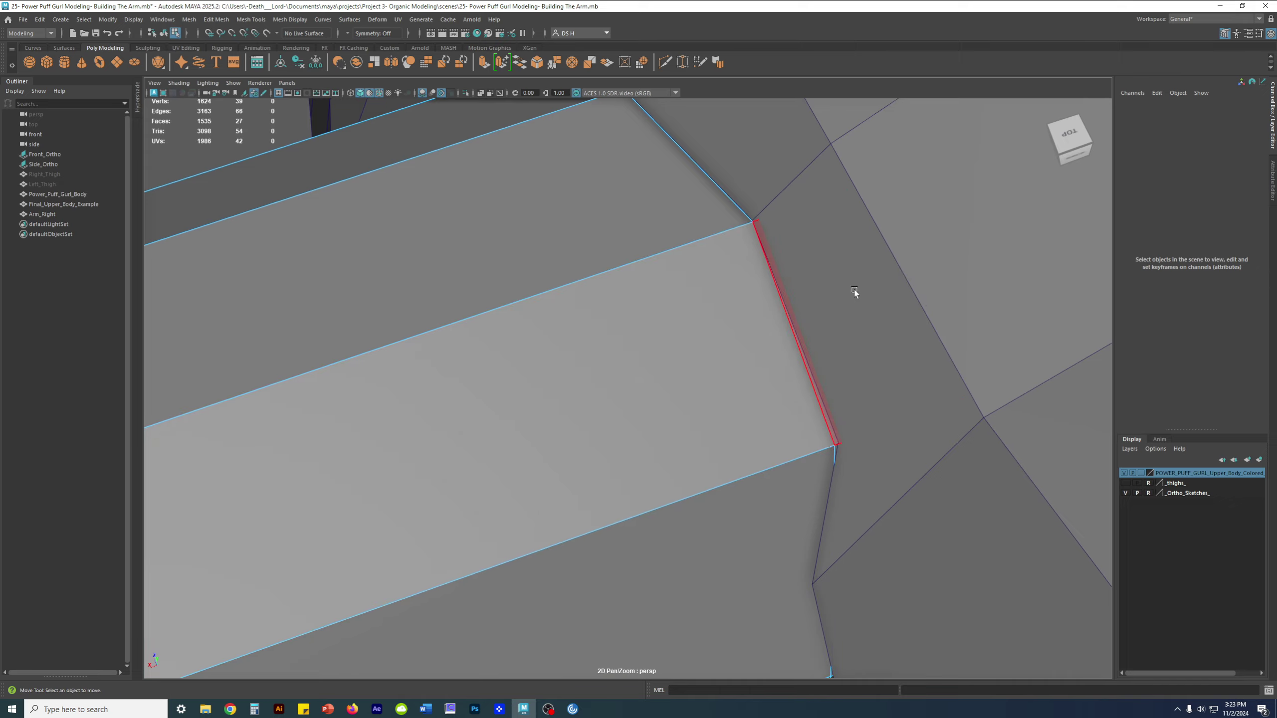
Select the right arm cylinder as an object, isolate it and check the cut line around it.
alt+right_drag(854, 289, 517, 282)
alt+drag(526, 322, 726, 259)
right_drag(713, 366, 940, 167)
alt+right_drag(941, 274, 881, 320)
alt+middle_drag(881, 319, 953, 255)
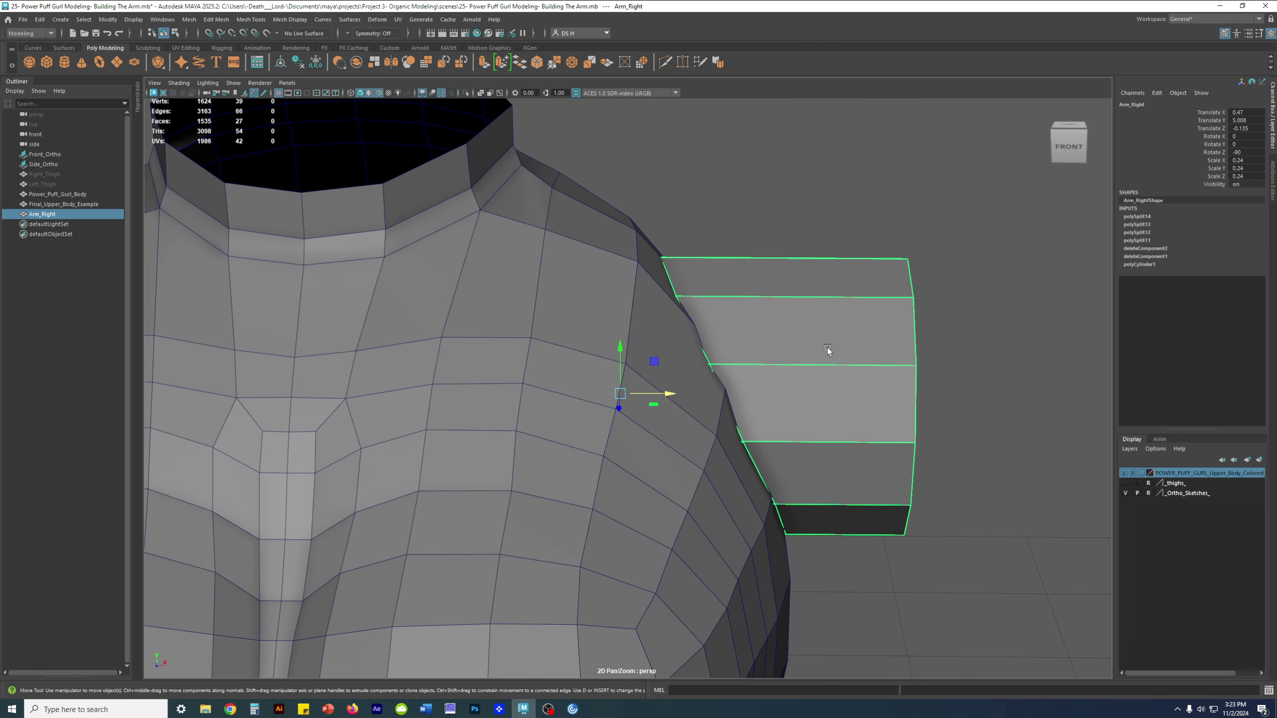
key(ctrl+1)
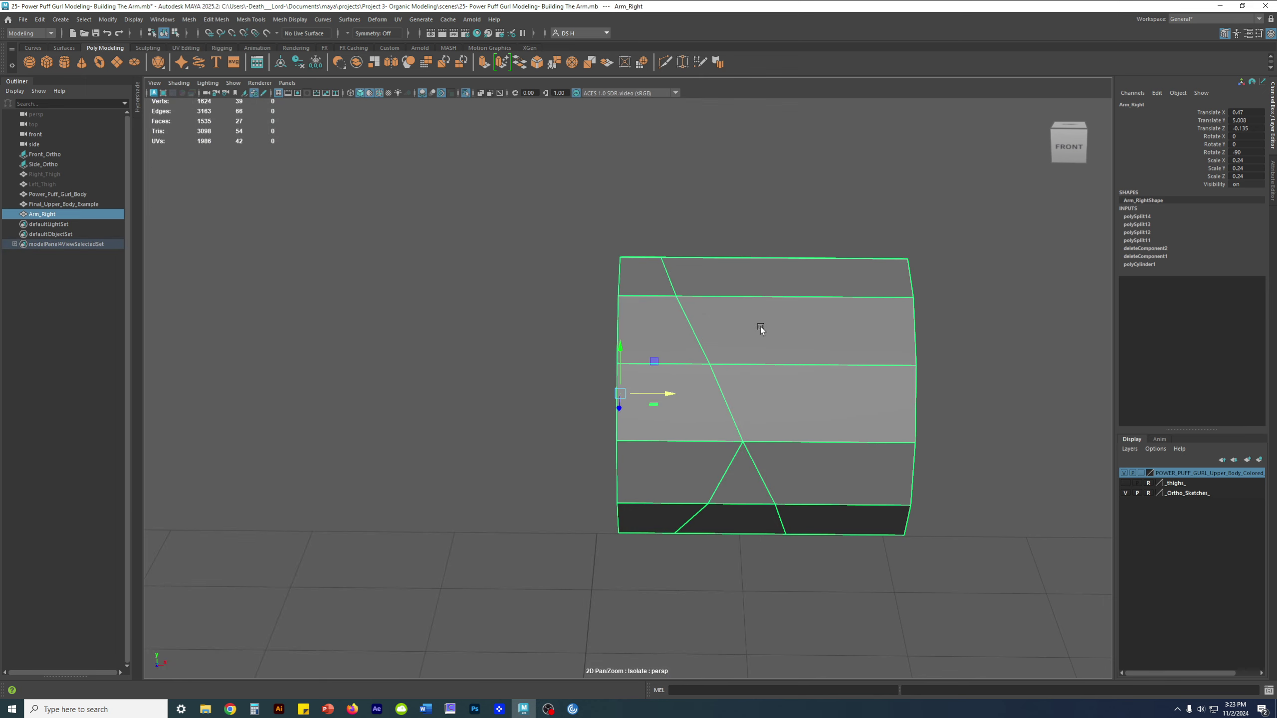
alt+drag(760, 326, 735, 419)
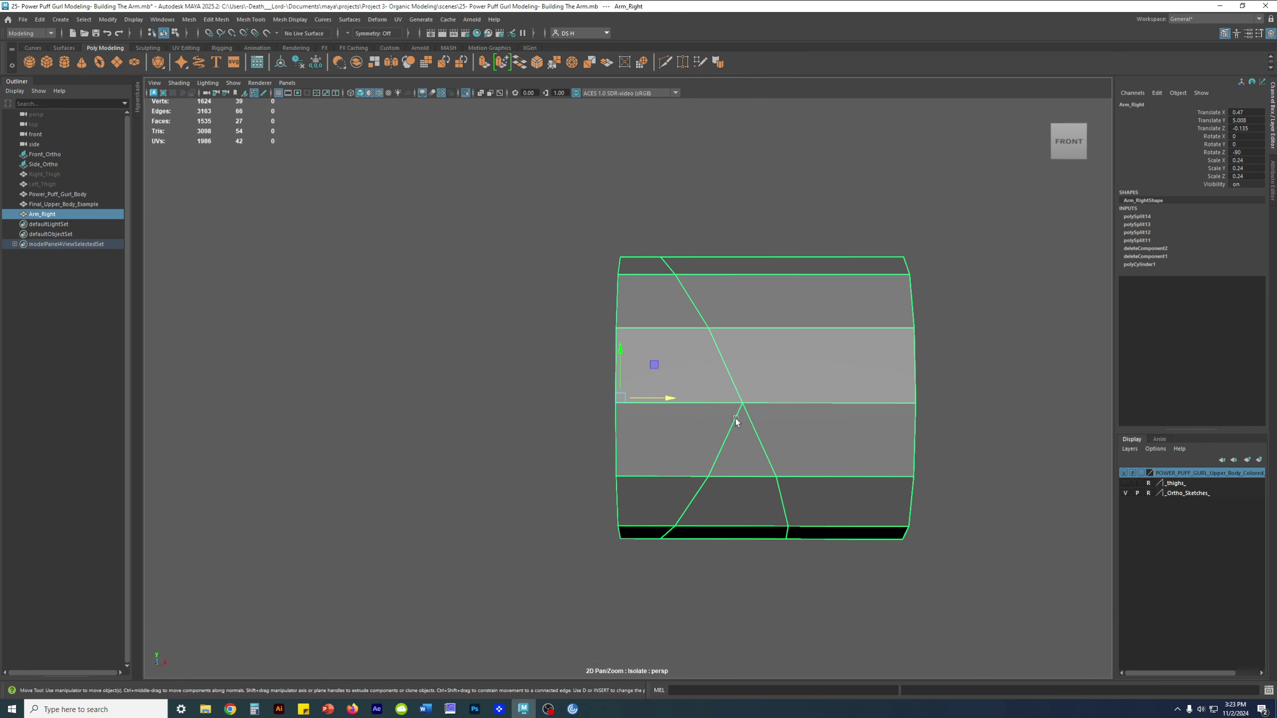
Delete all the arm faces on the body side of the cut line, and restore the full scene.
right_drag(710, 345, 647, 517)
drag(588, 441, 614, 446)
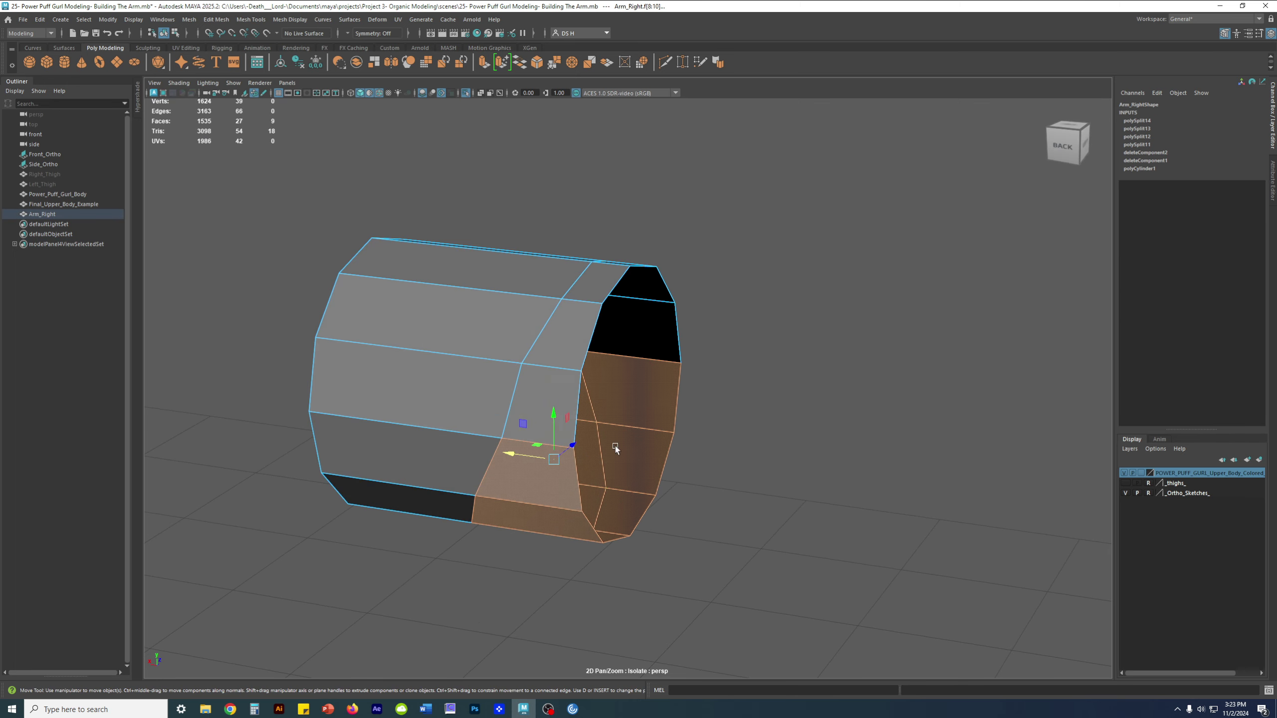
shift+click(570, 383)
shift+click(585, 344)
shift+click(602, 295)
alt+drag(784, 326, 603, 327)
shift+double_click(748, 388)
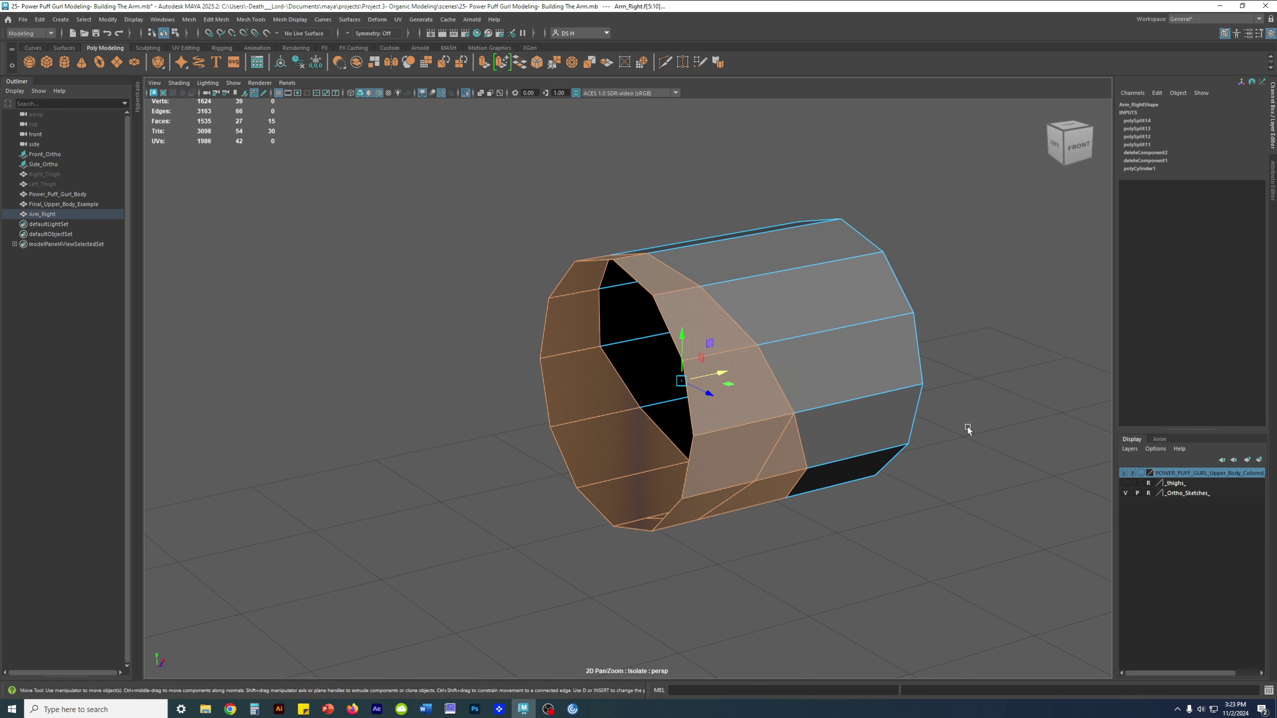
key(Delete)
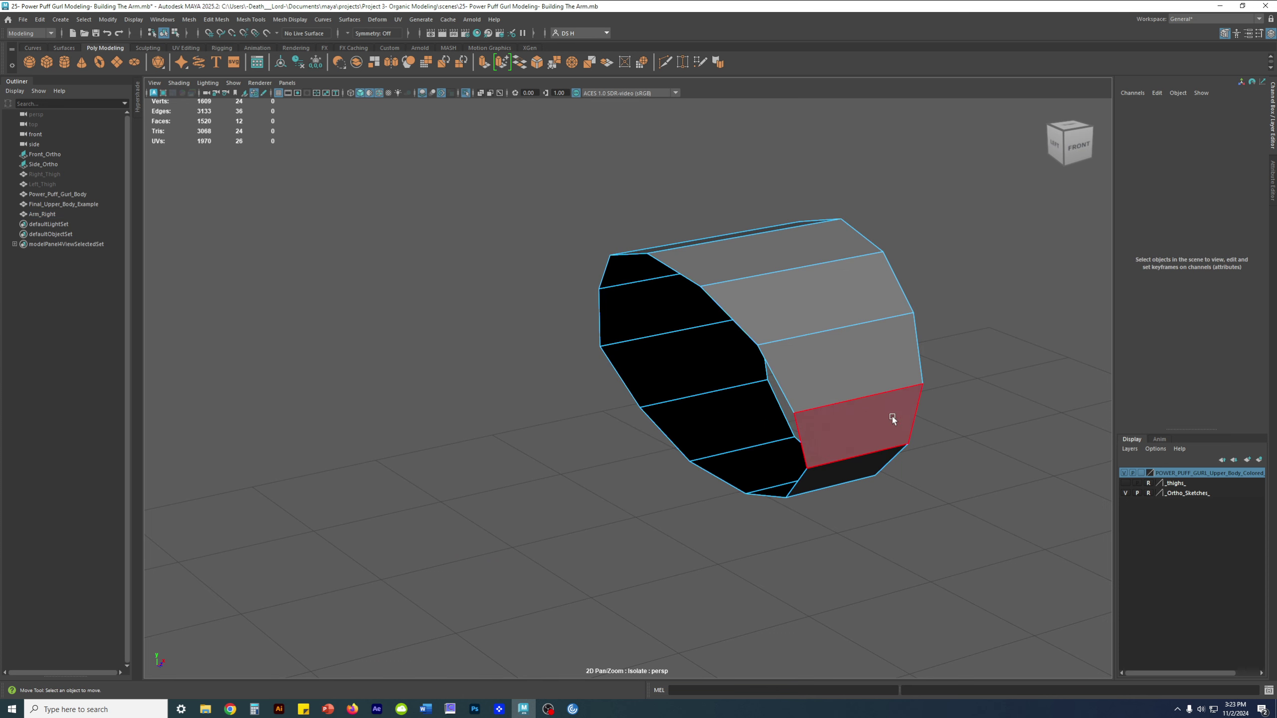
key(ctrl+1)
alt+drag(857, 421, 821, 408)
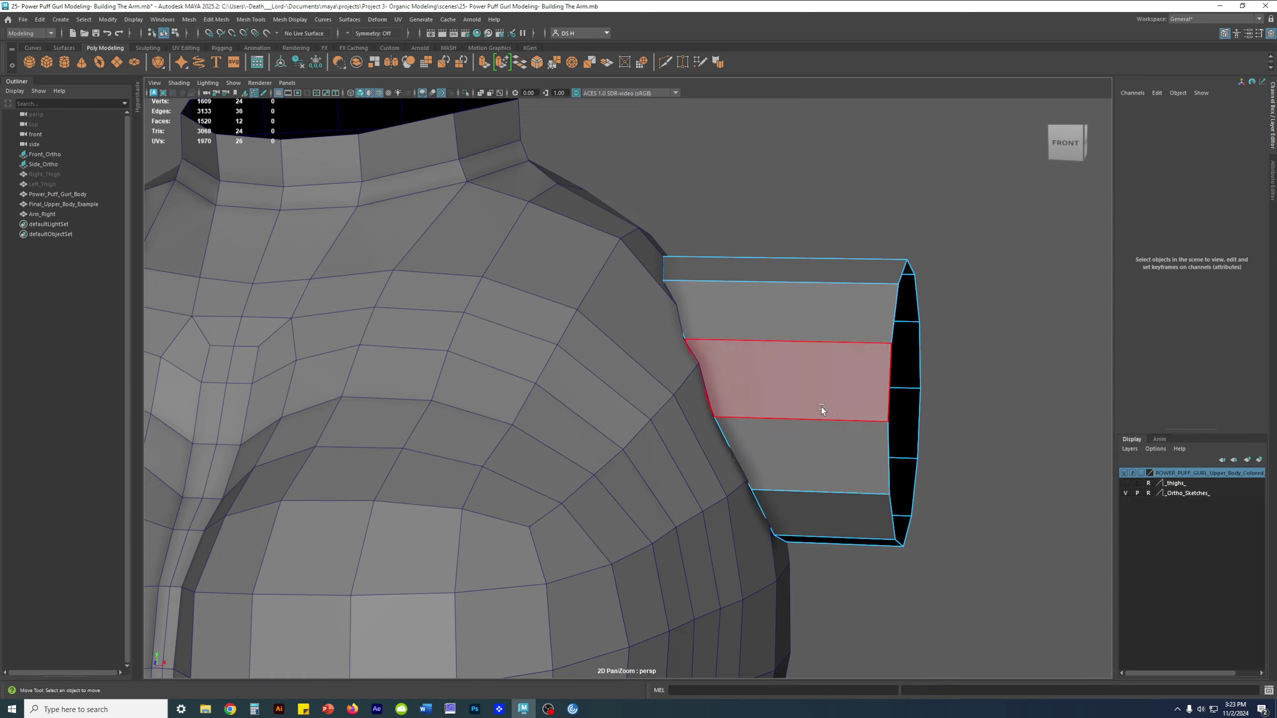
Check the trimmed right arm's fit around the shoulder and save an incremental version of the scene.
click(950, 277)
alt+drag(950, 277, 547, 305)
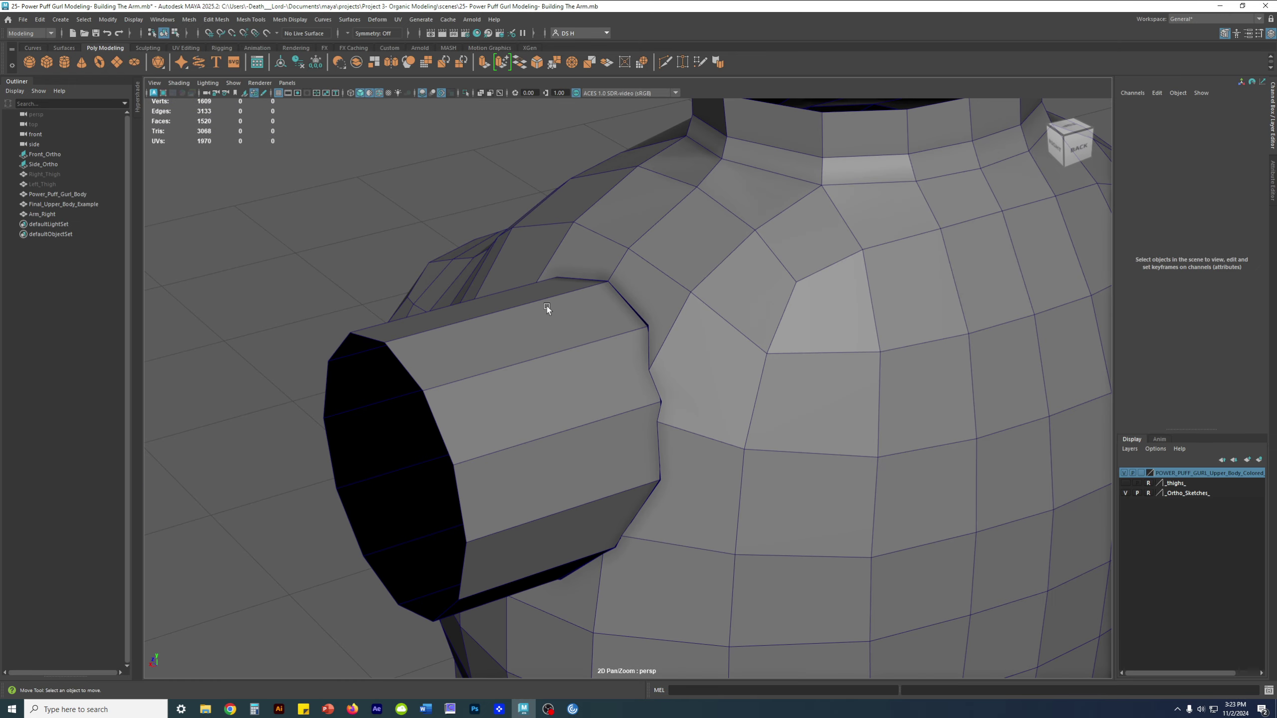
click(547, 306)
alt+drag(751, 379, 829, 407)
scroll(744, 407, up, 3)
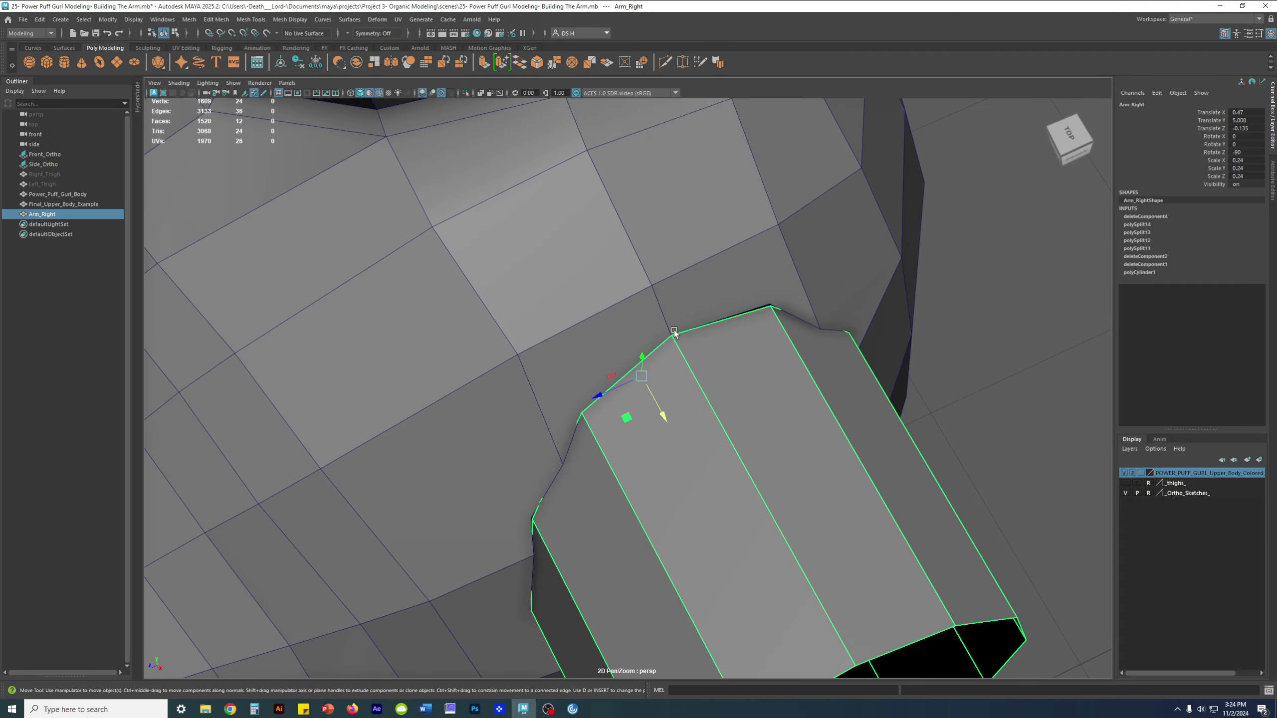
alt+drag(671, 330, 619, 397)
alt+drag(718, 383, 757, 379)
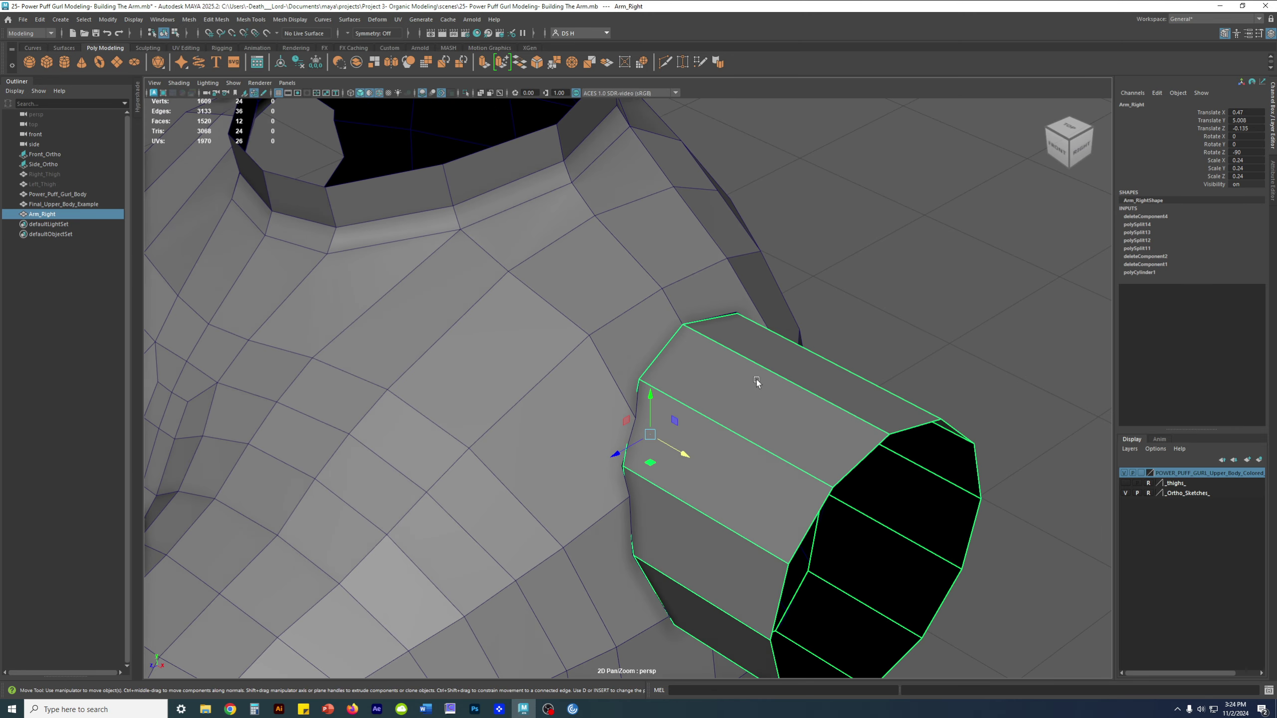
key(ctrl+alt+s)
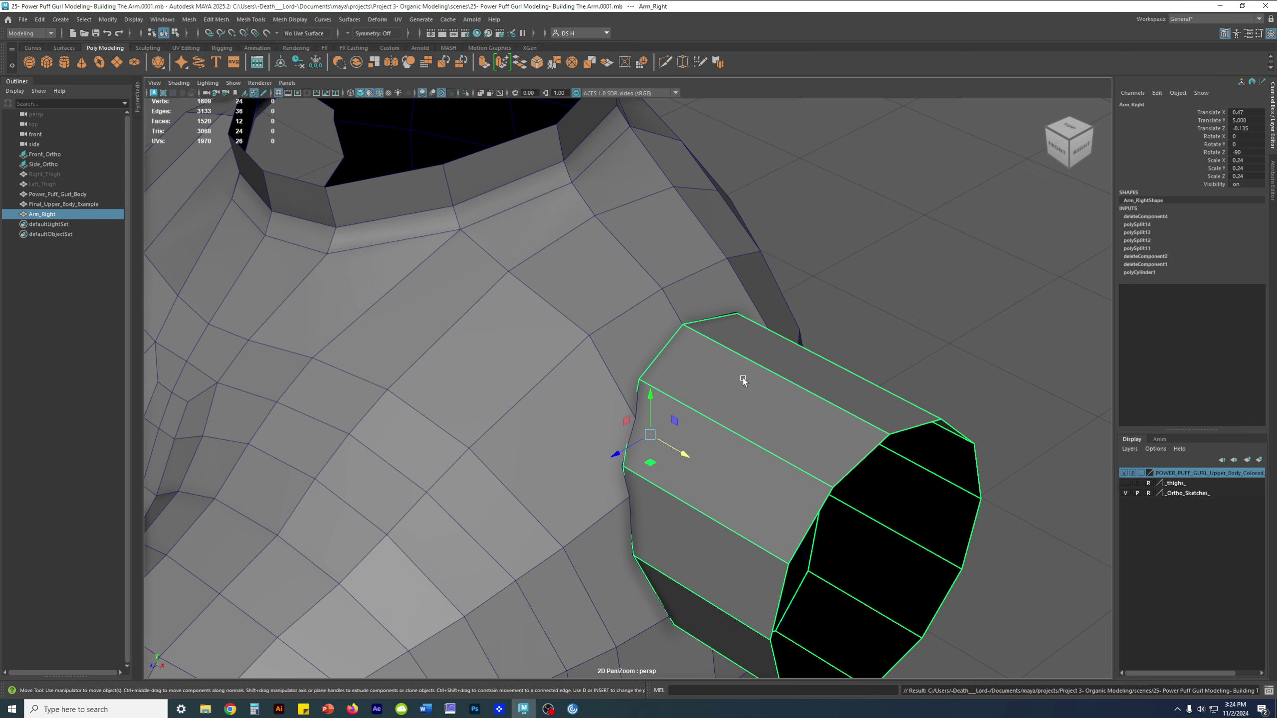
Delete the construction history of the right arm and of the body.
alt+drag(743, 377, 781, 359)
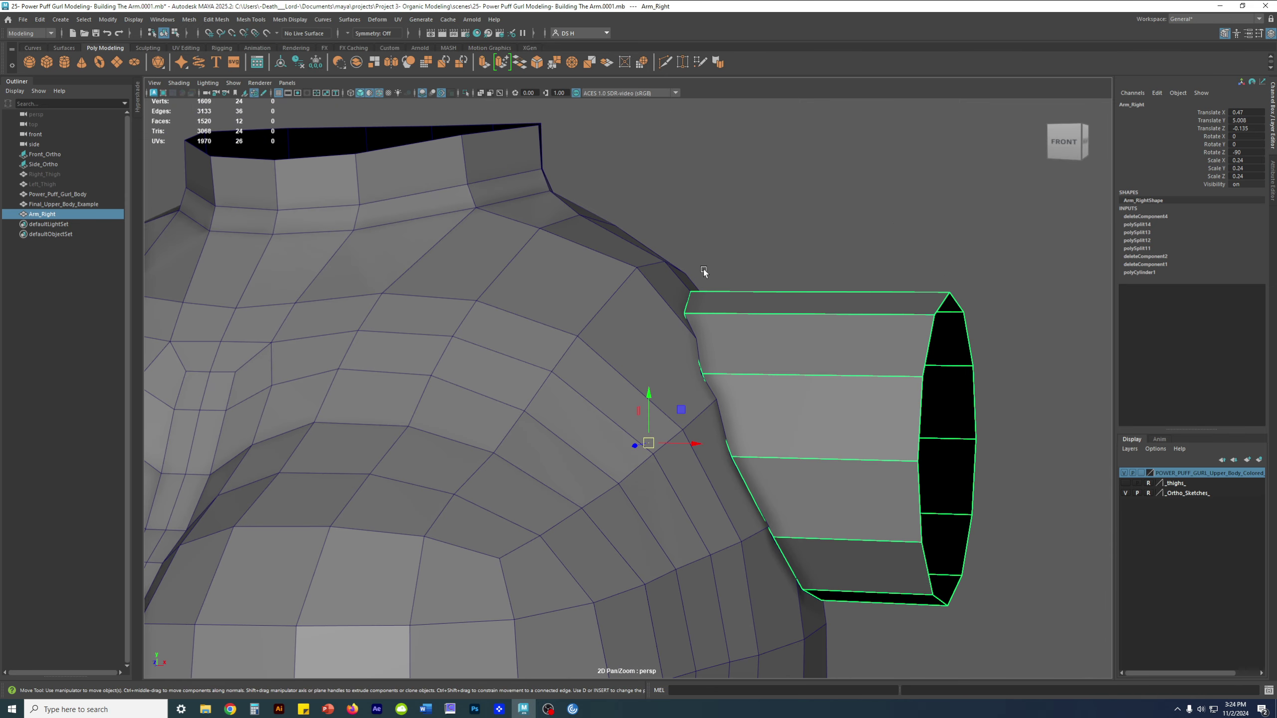
key(alt+shift+d)
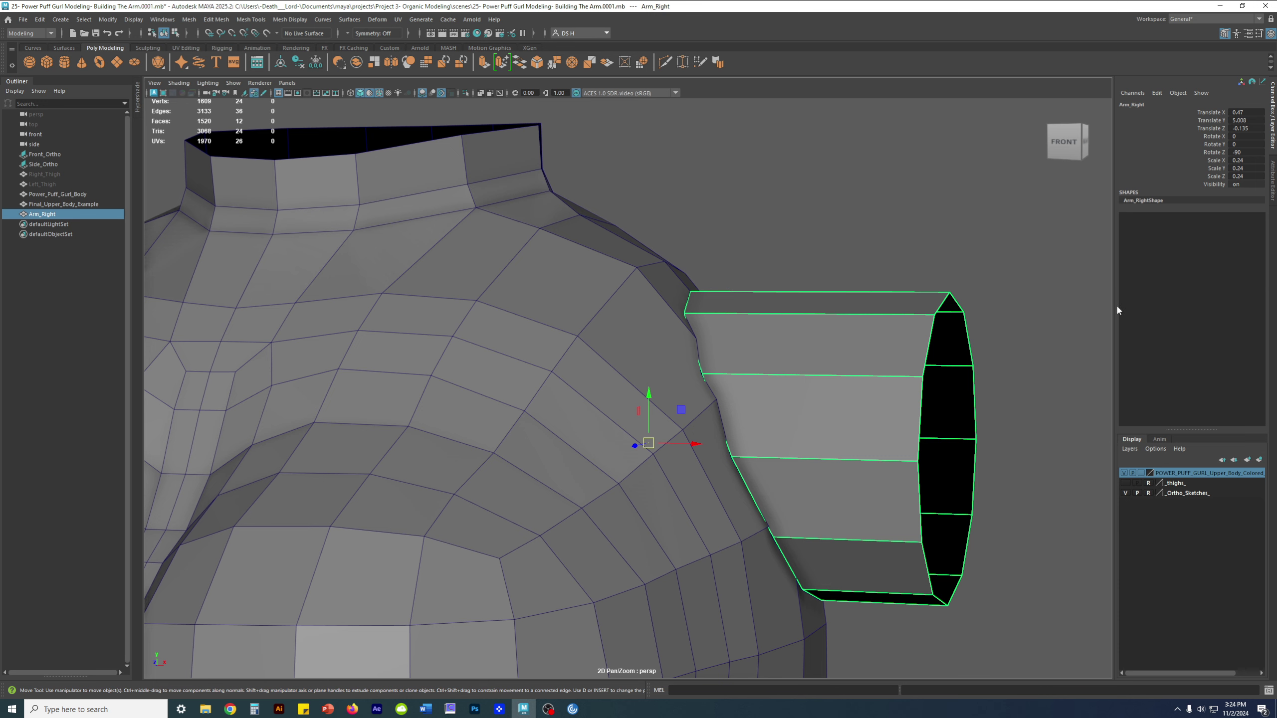
click(526, 330)
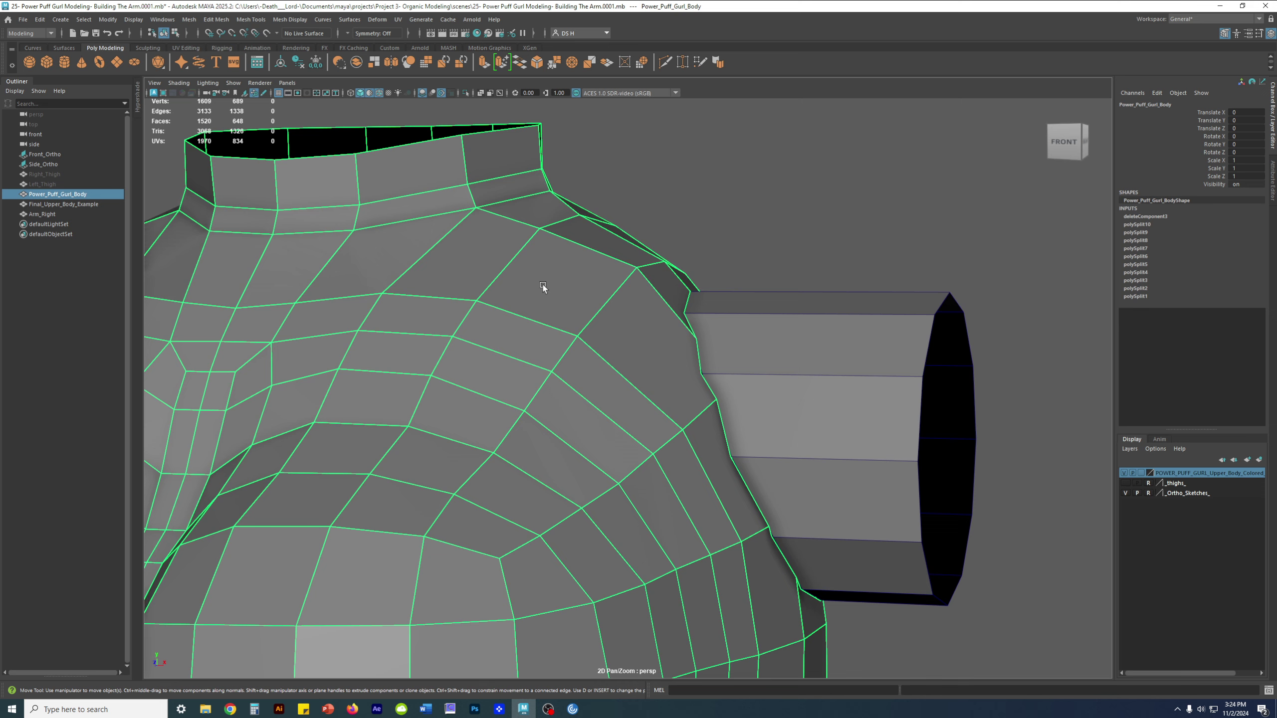
key(alt+shift+d)
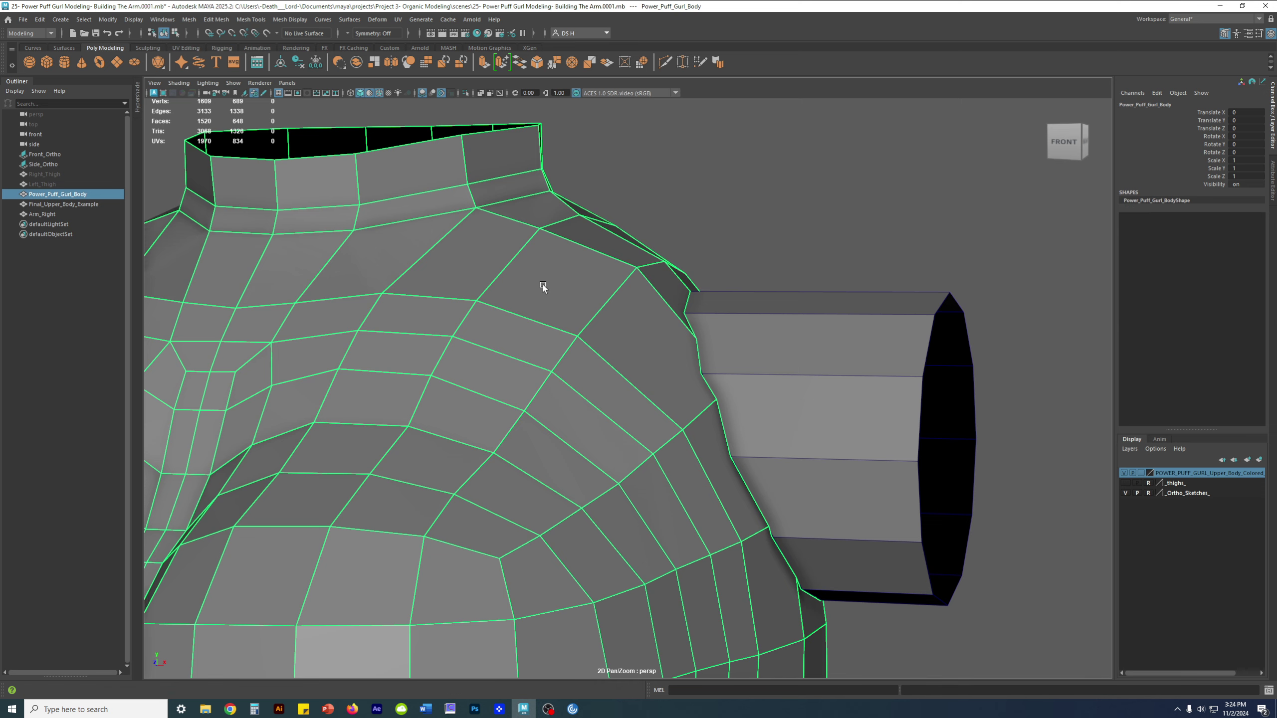
Select the body and the right arm together and combine them into one mesh.
key(f)
scroll(583, 369, up, 3)
alt+right_drag(583, 369, 803, 383)
alt+drag(802, 382, 762, 399)
alt+right_drag(762, 399, 830, 387)
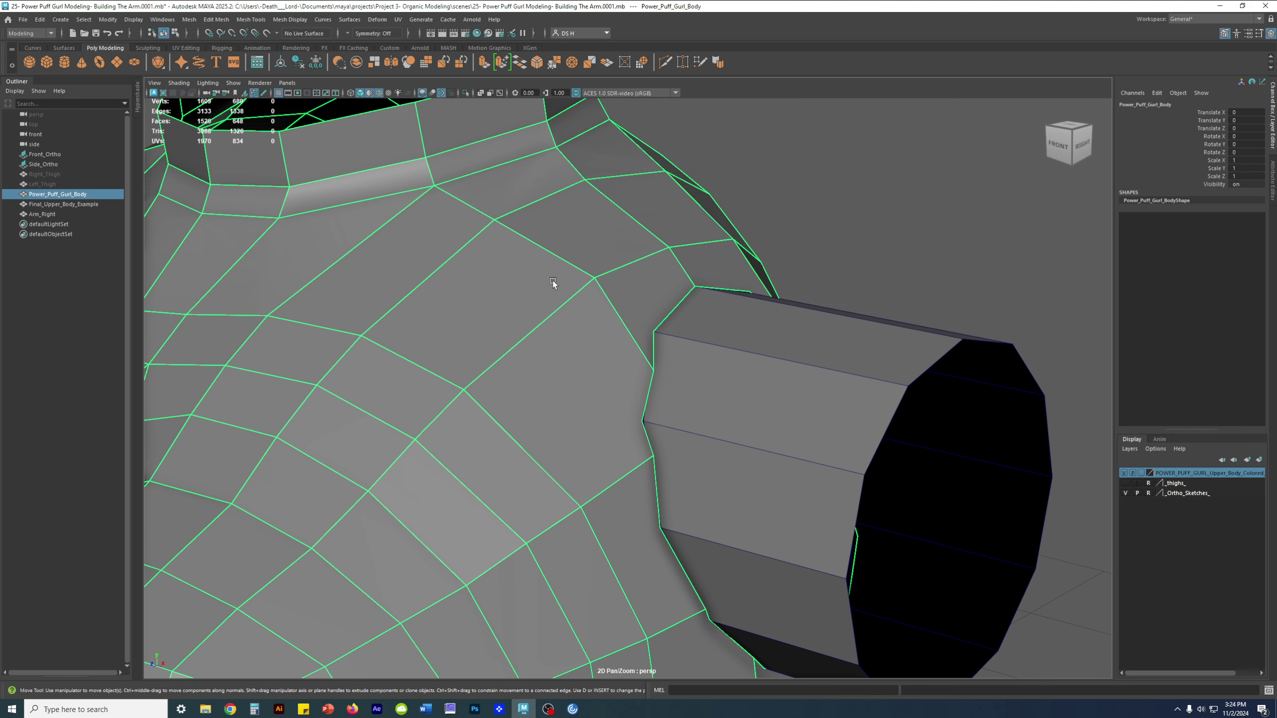
shift+click(883, 370)
scroll(983, 379, down, 5)
shift+right_click(826, 239)
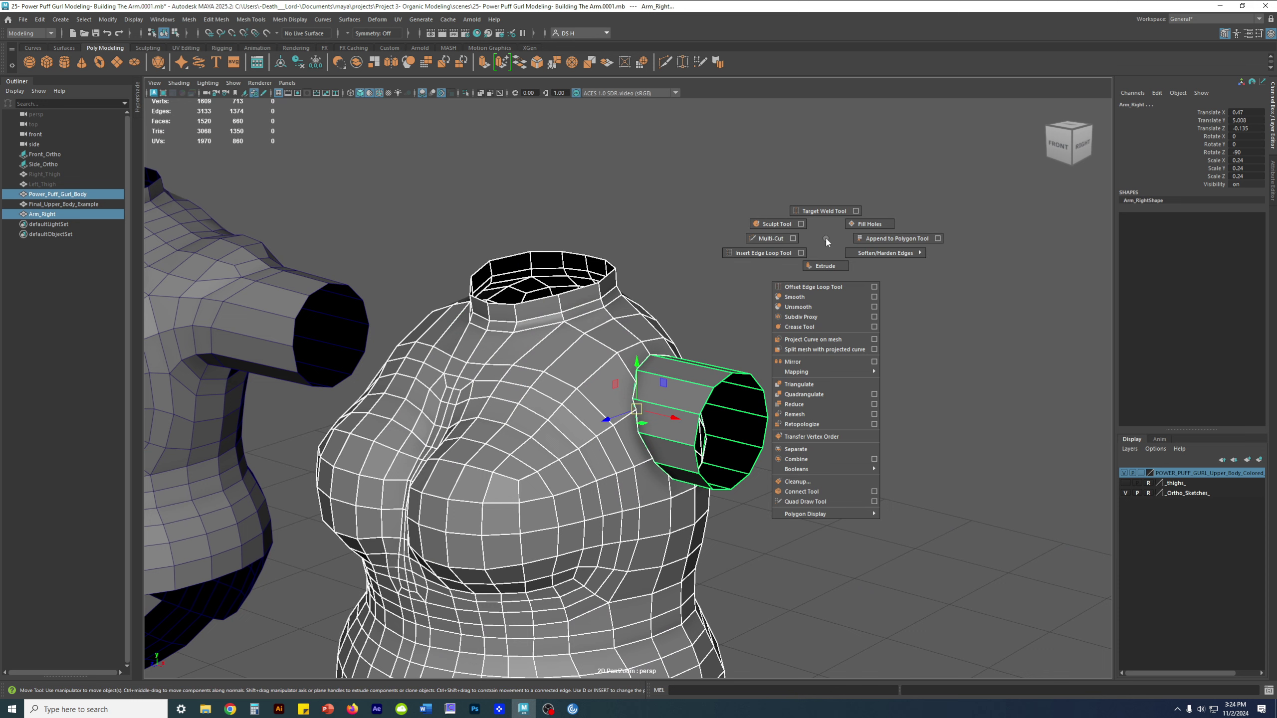
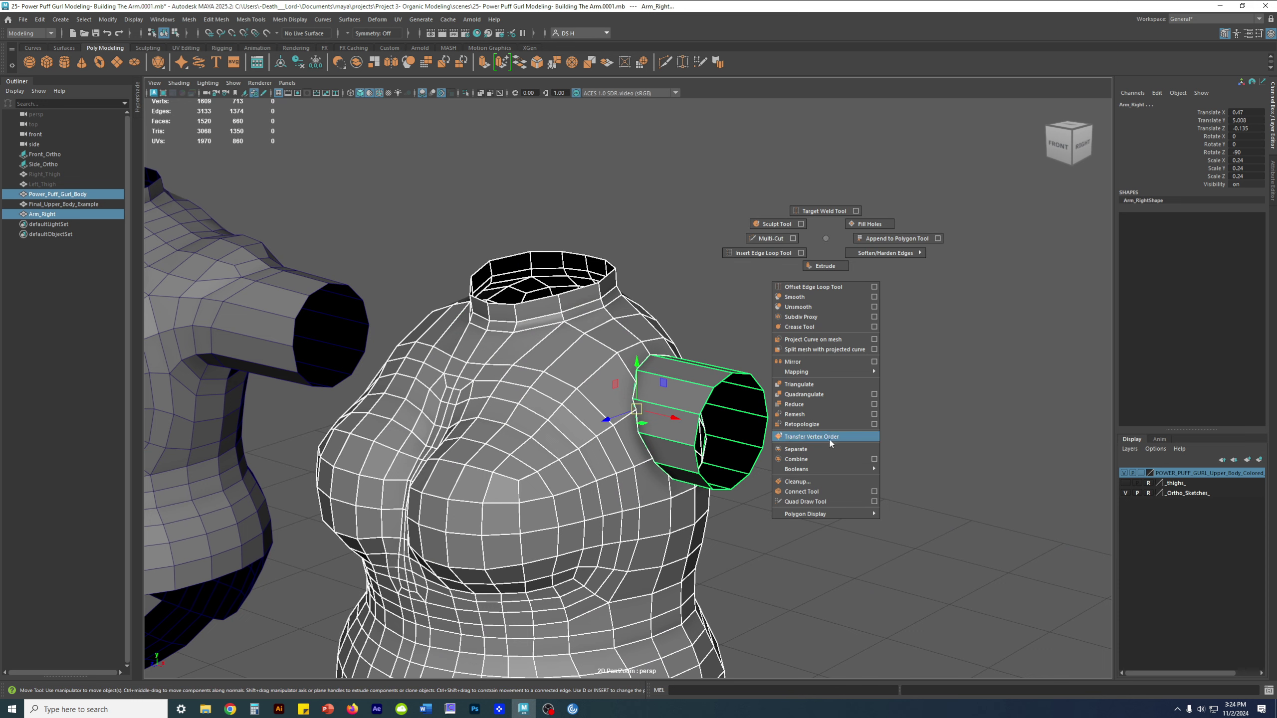
click(799, 460)
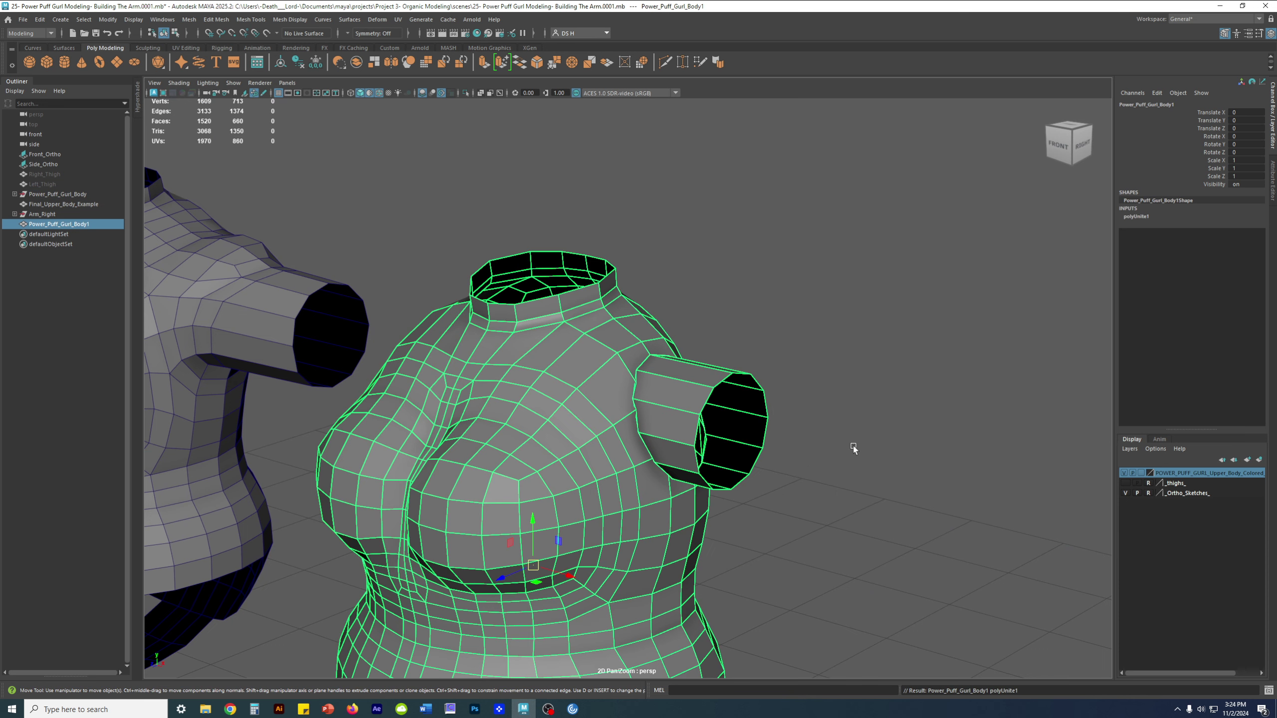
Rename the combined mesh as Power_Puff_Gurl_Body_WIP and delete its construction history.
click(14, 193)
click(15, 224)
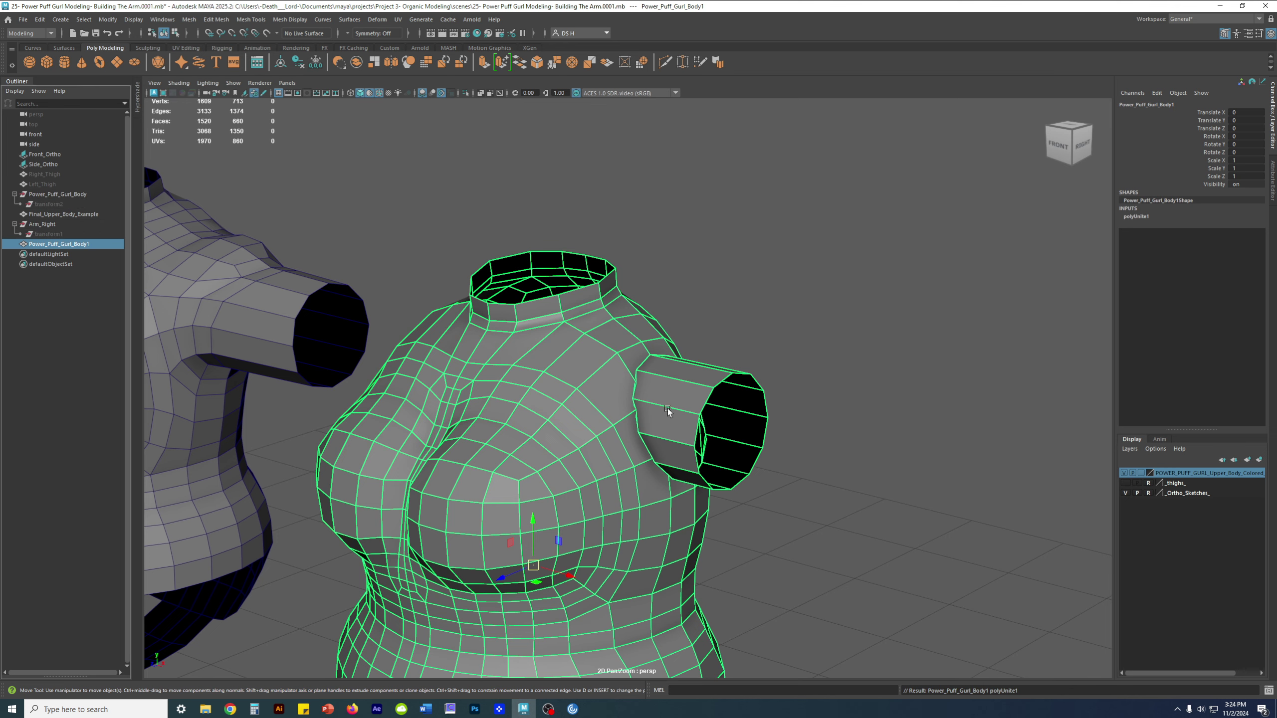
alt+right_drag(667, 411, 596, 274)
click(225, 333)
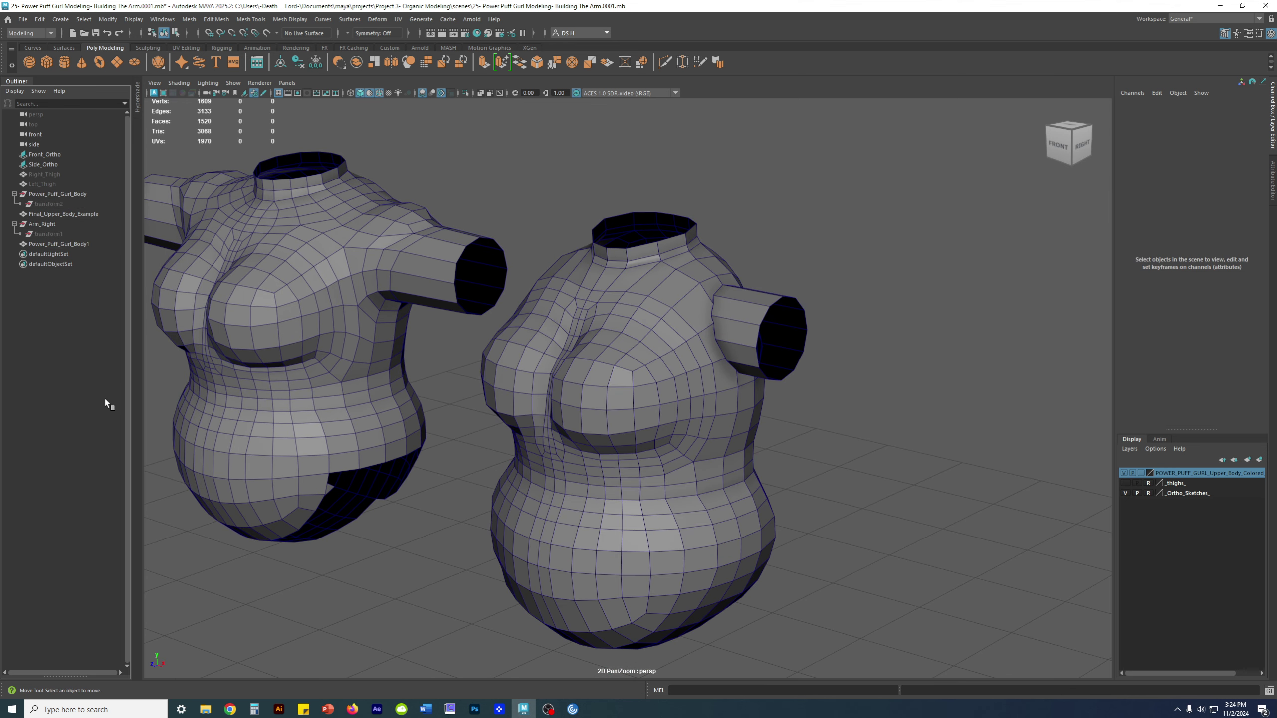
click(78, 243)
double_click(68, 242)
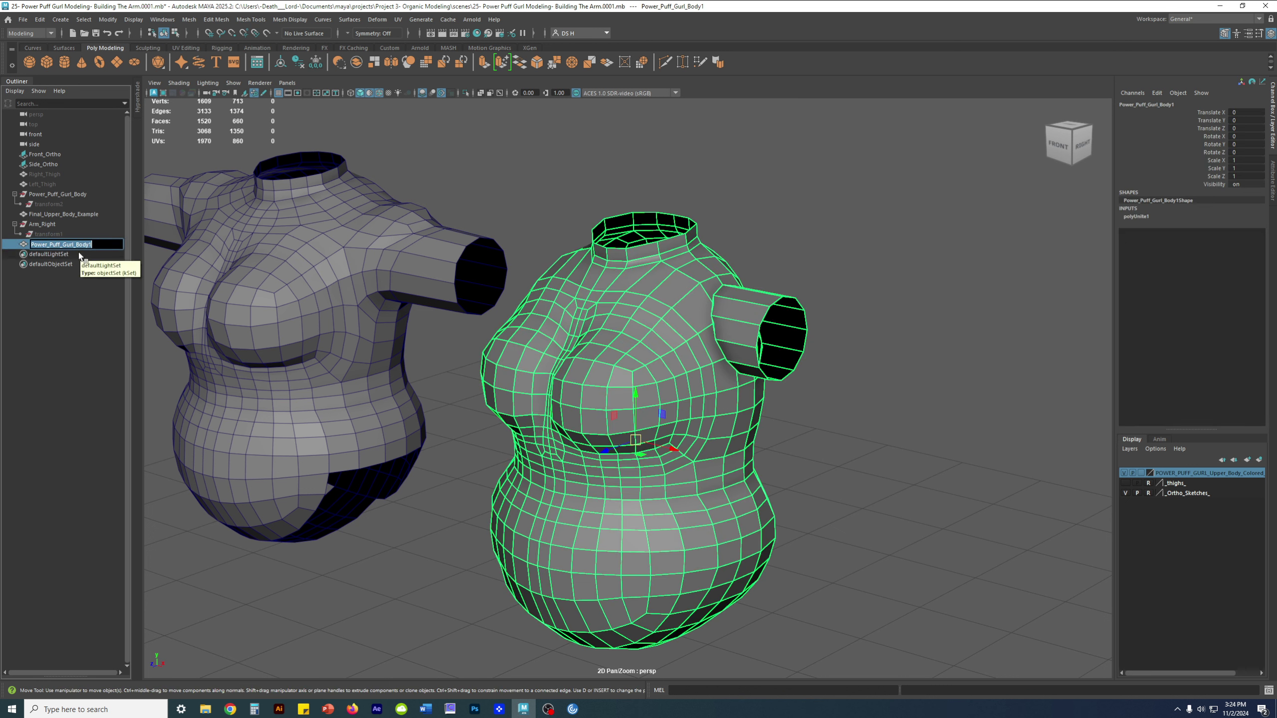
text(Po)
text(wer Puff Gurl W)
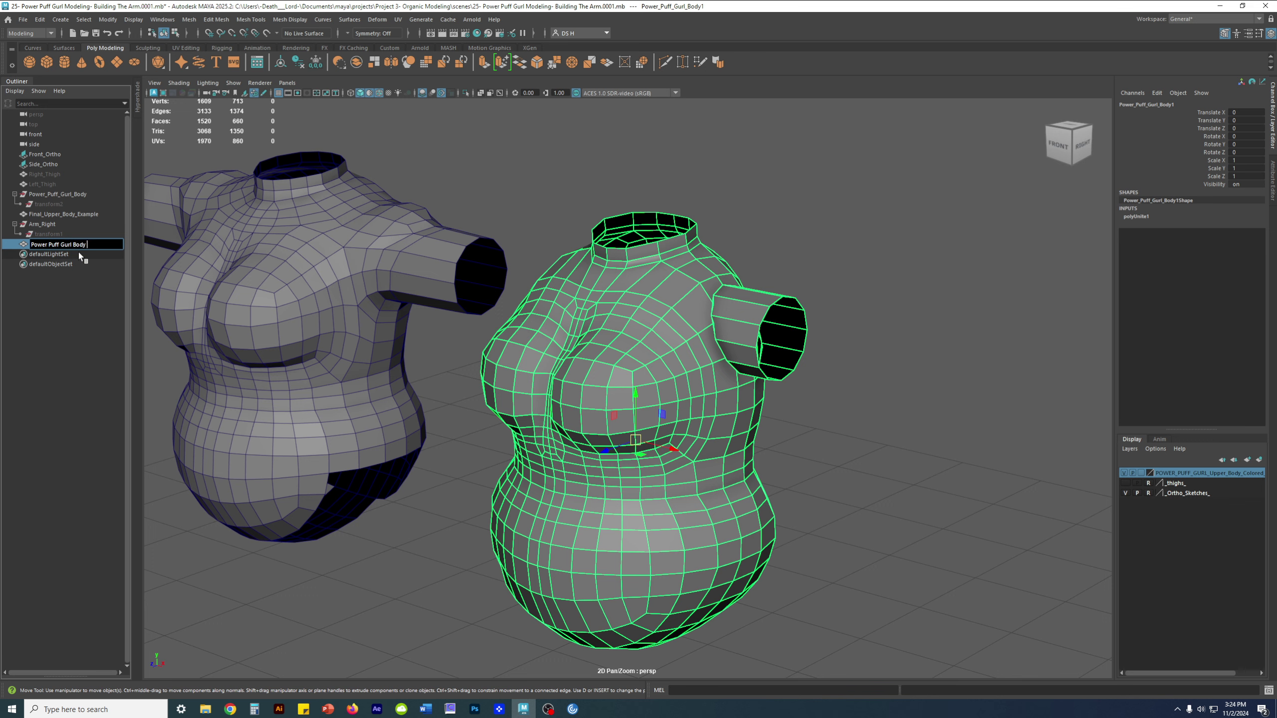
text(IP)
key(Return)
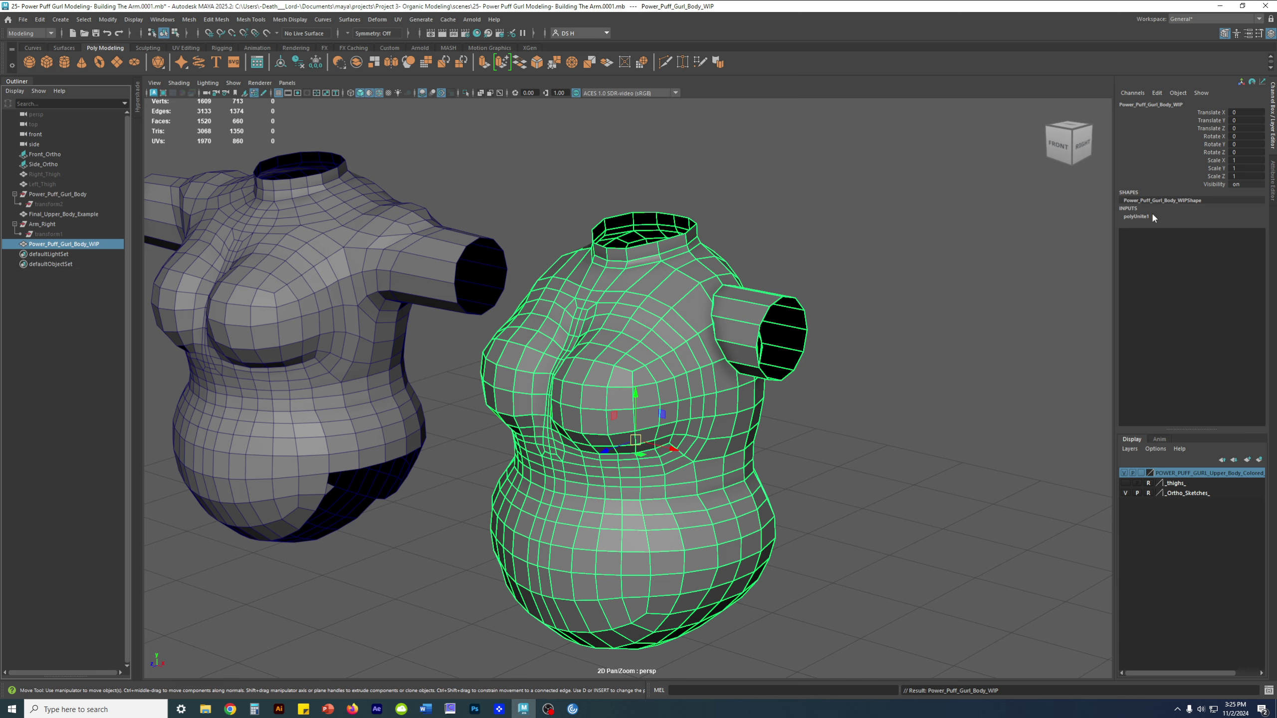
alt+middle_drag(922, 302, 850, 274)
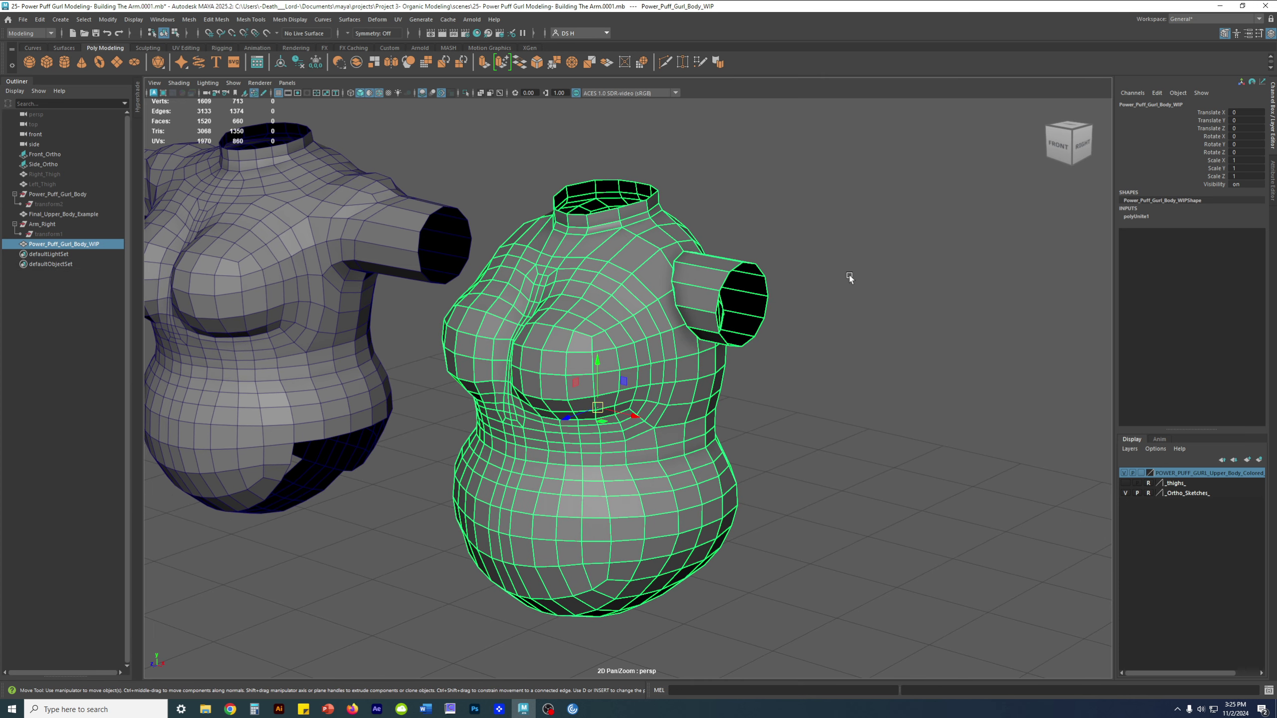
key(alt+shift+d)
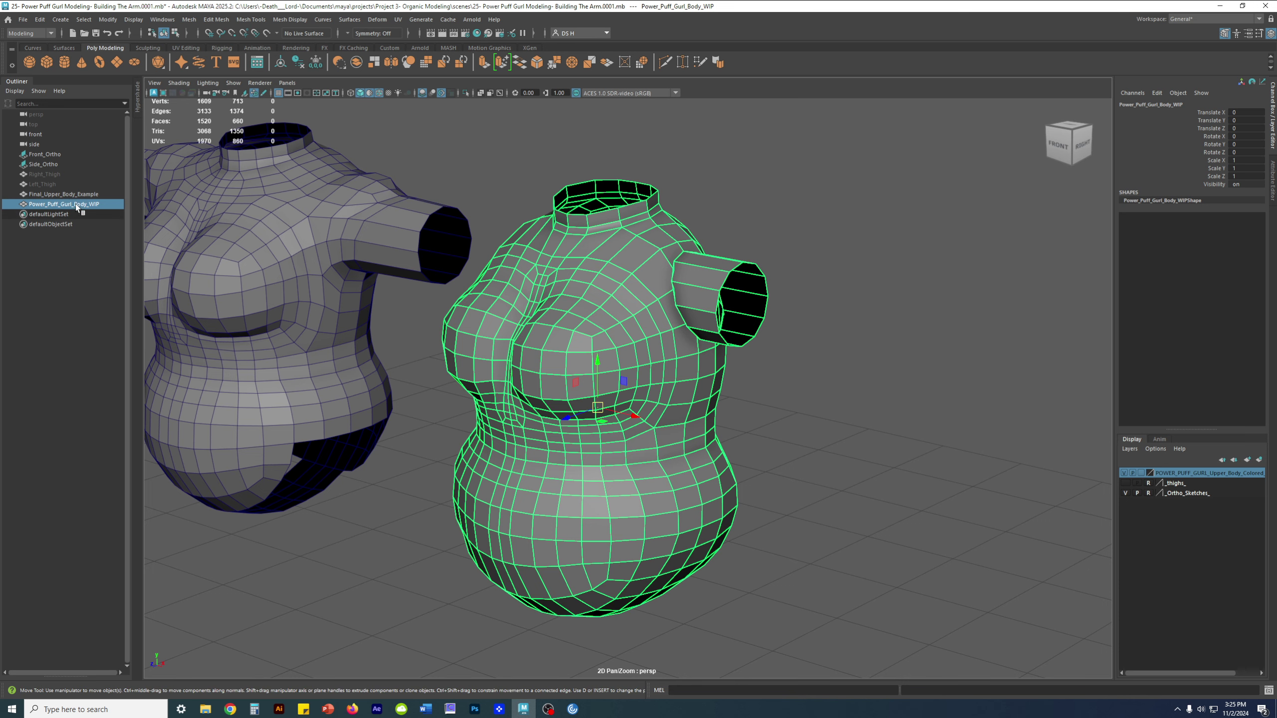
Examine the seam between the arm and the shoulder from the front, rear and above.
alt+right_drag(594, 357, 749, 333)
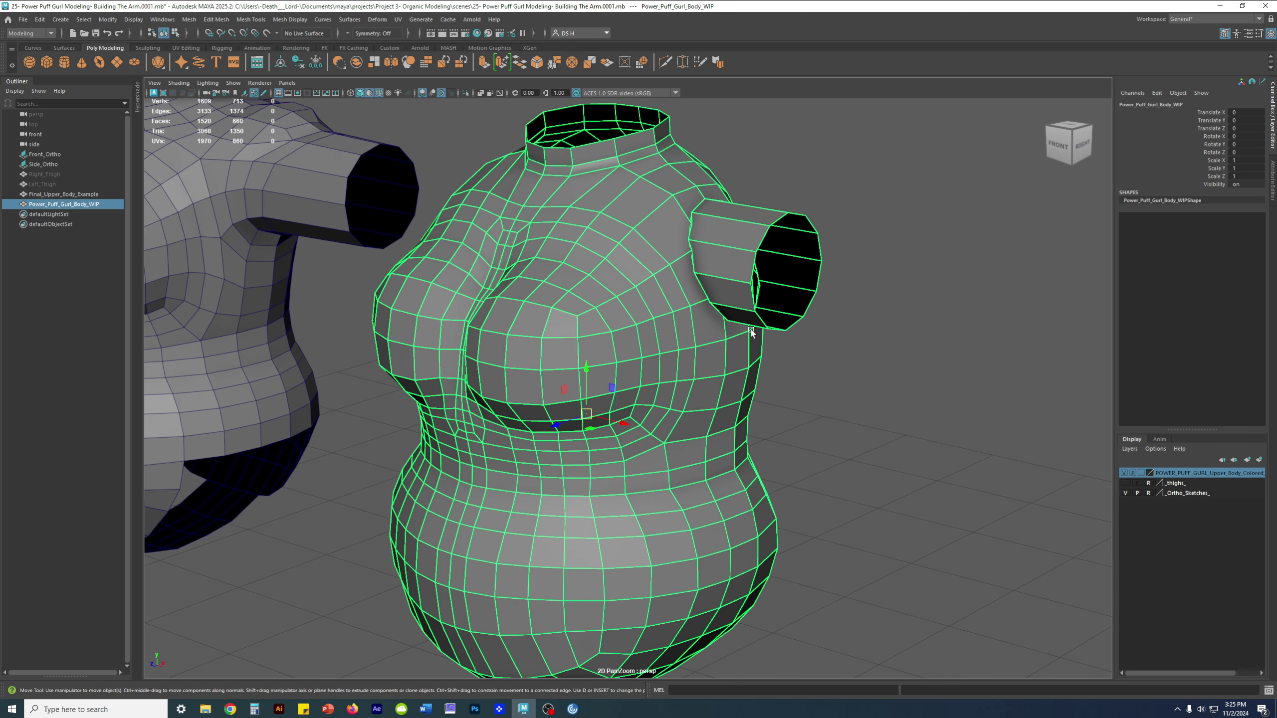
alt+drag(646, 194, 703, 263)
alt+middle_drag(702, 263, 665, 387)
alt+right_drag(666, 387, 731, 355)
alt+drag(730, 355, 450, 311)
alt+right_drag(587, 290, 685, 307)
alt+middle_drag(684, 307, 646, 378)
click(346, 209)
alt+drag(476, 253, 762, 242)
click(553, 220)
alt+right_drag(535, 219, 724, 218)
alt+middle_drag(724, 217, 700, 353)
alt+drag(700, 353, 693, 379)
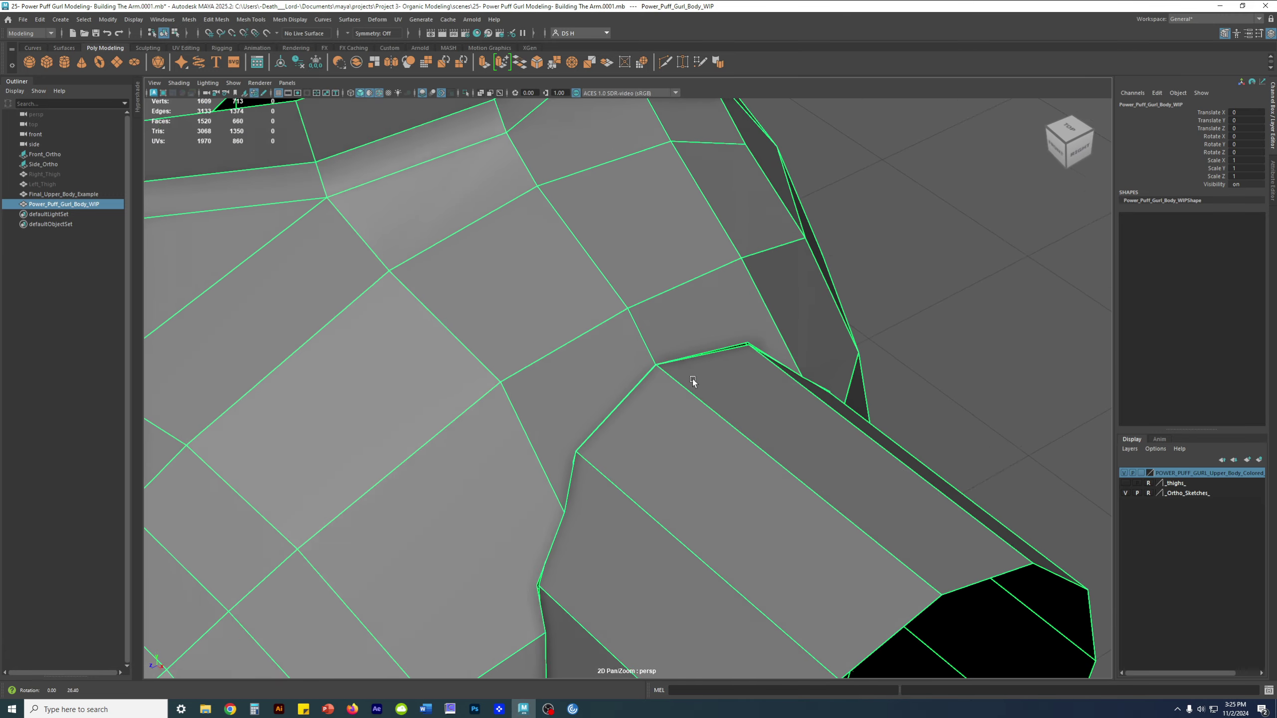
Select the two overlapping arm and body vertices at the upper front corner of the shoulder seam in wireframe and merge them.
alt+right_drag(692, 379, 698, 323)
alt+drag(698, 323, 654, 322)
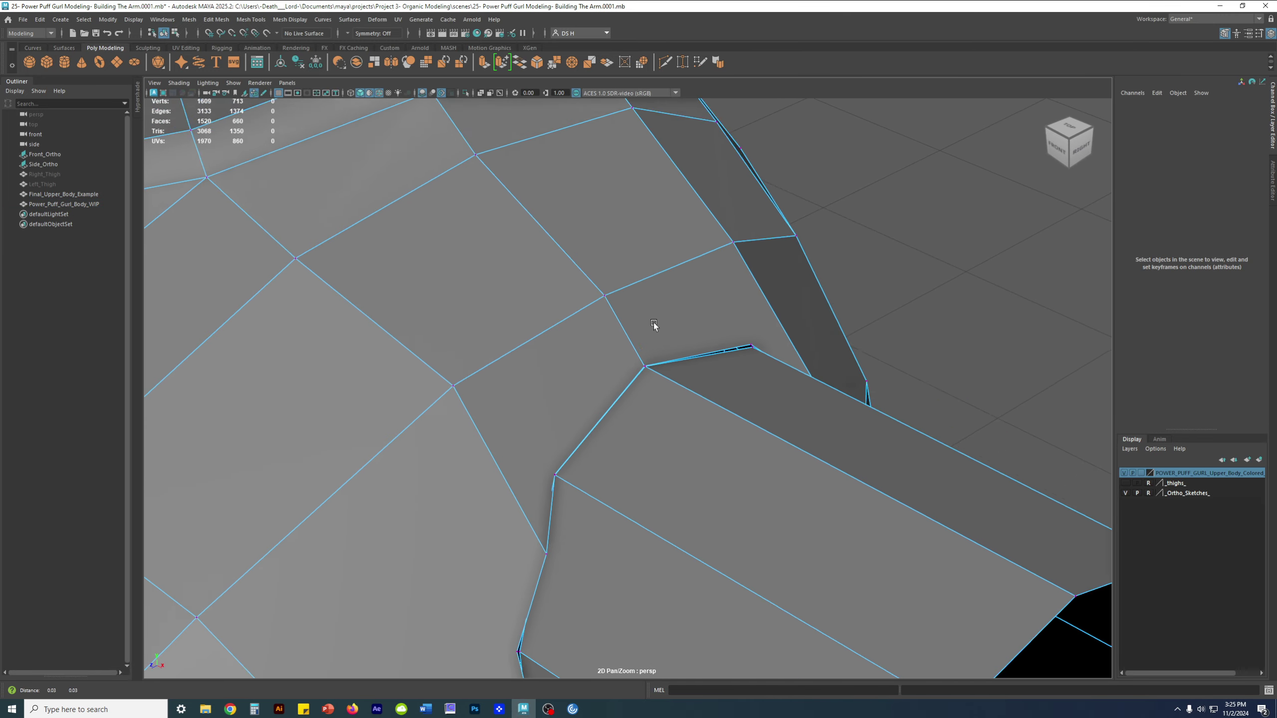
alt+right_drag(653, 323, 755, 369)
key(4)
click(655, 355)
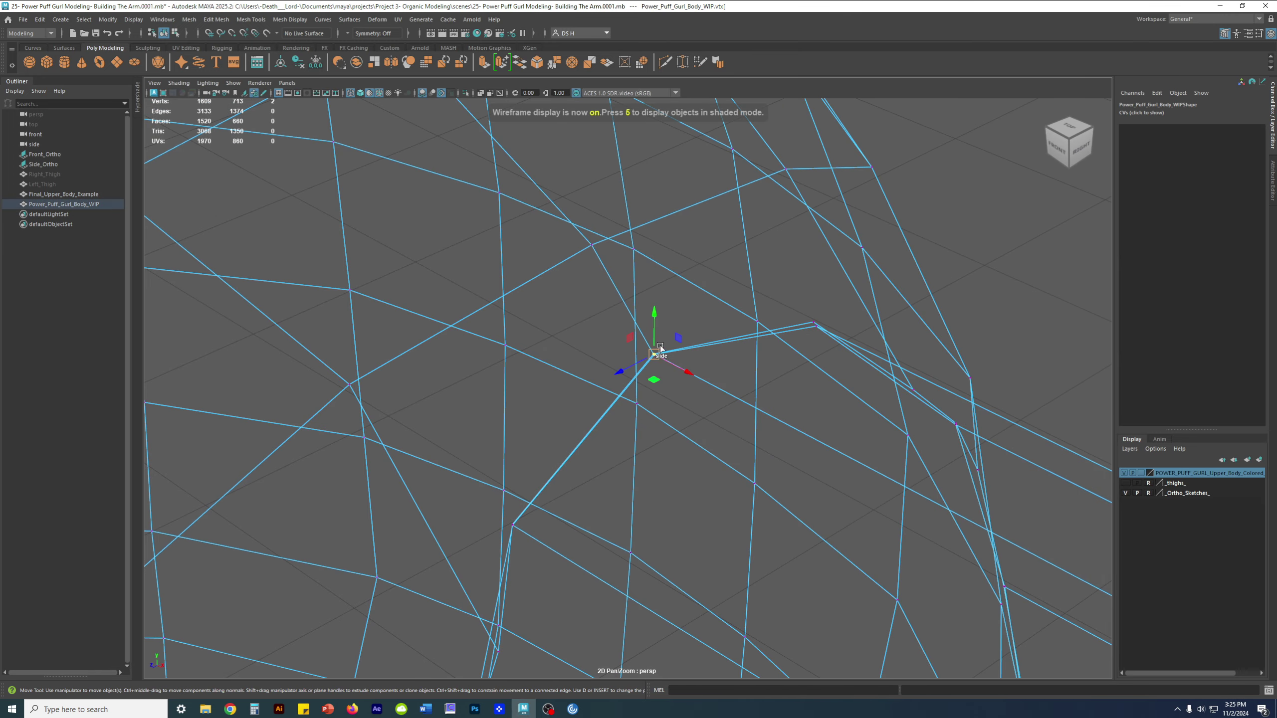
alt+right_drag(820, 489, 737, 425)
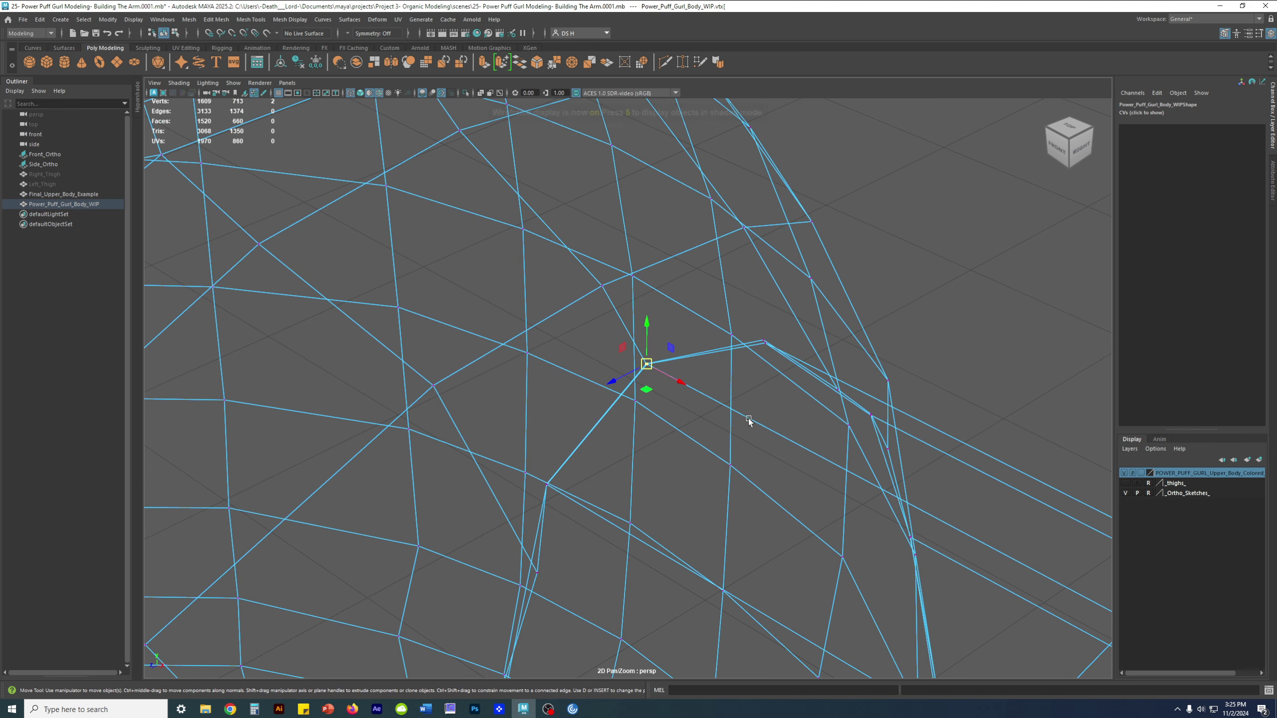
shift+right_click(880, 170)
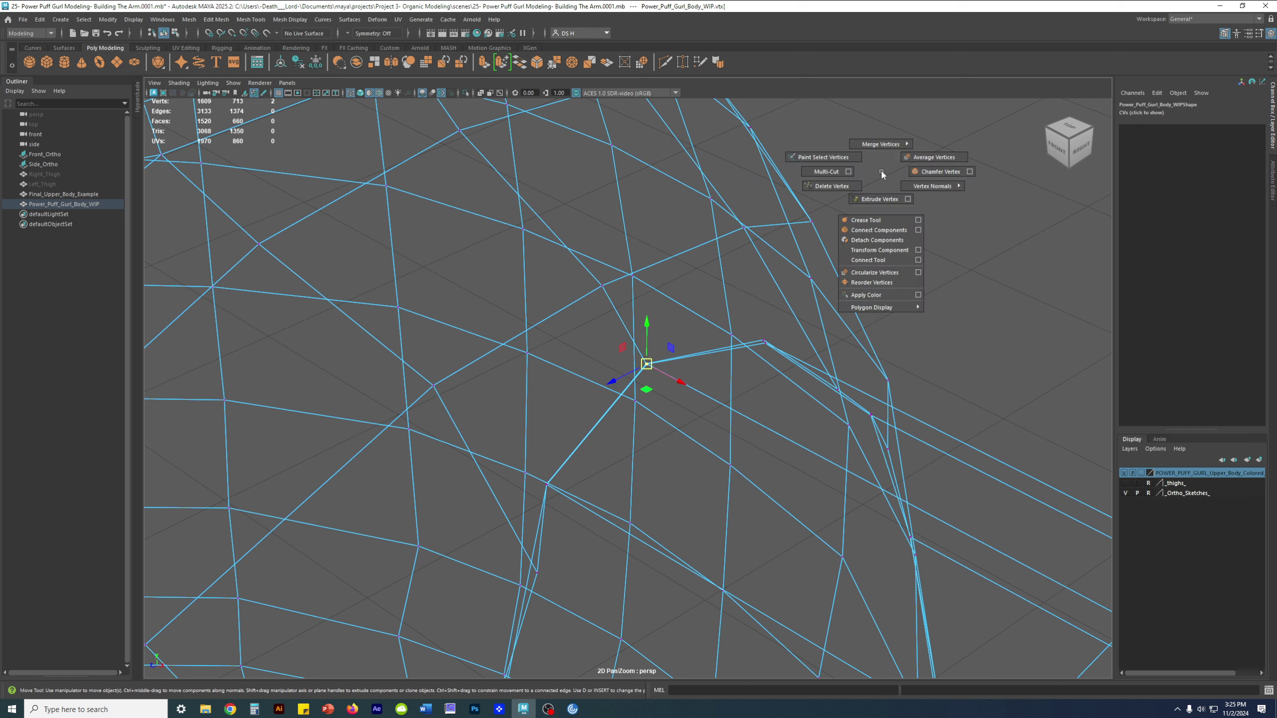
shift+right_drag(881, 169, 880, 120)
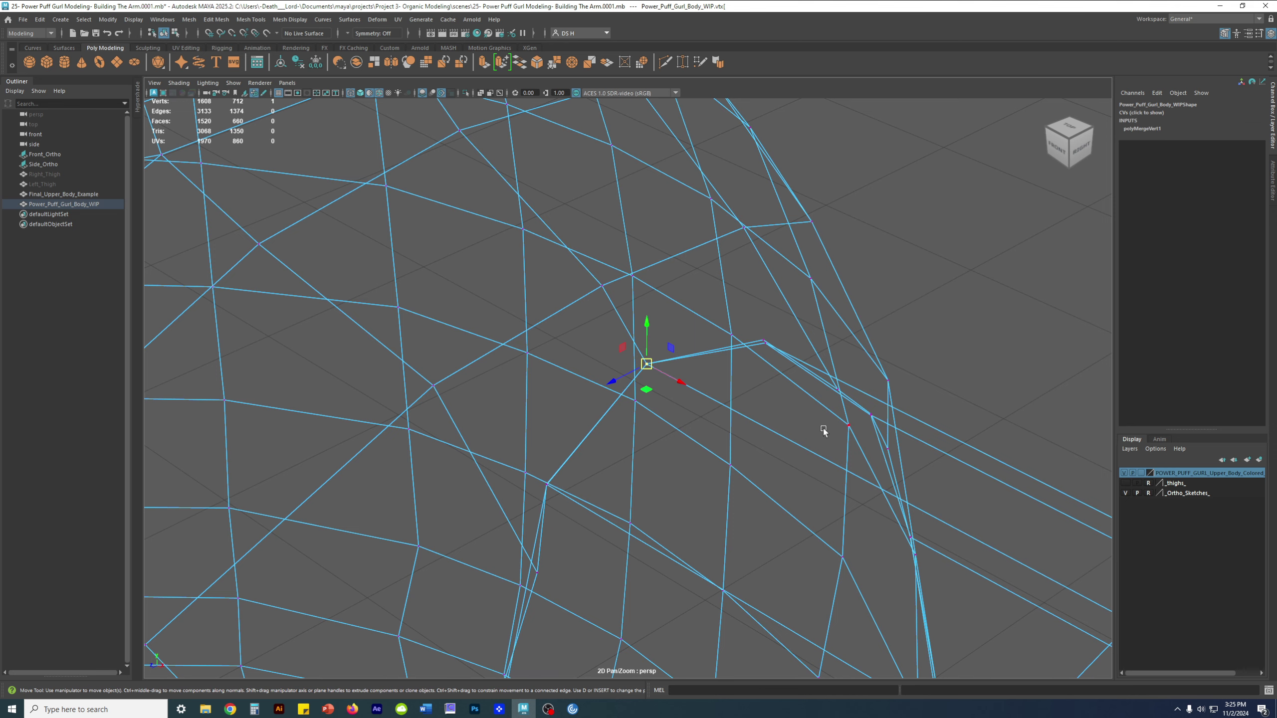
Return to shaded display and turn off Shift Extrude and Shift Duplicate for the Move tool.
key(5)
alt+drag(724, 416, 649, 390)
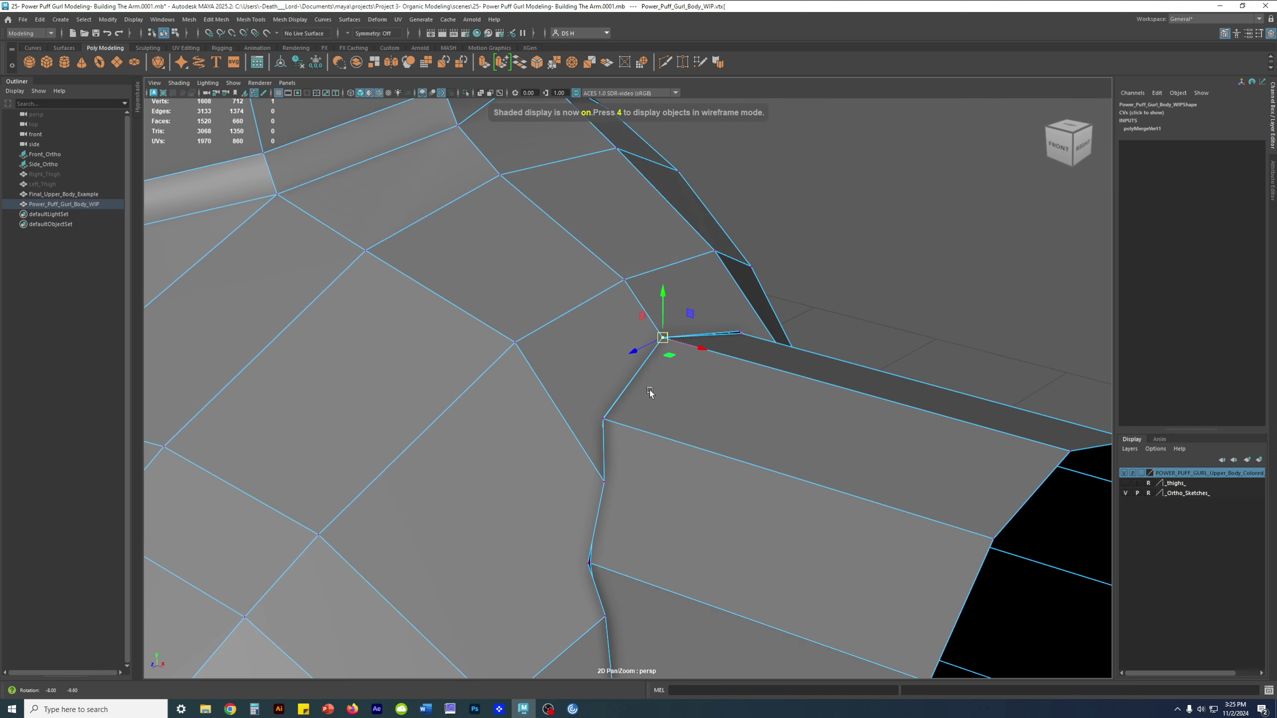
mouse_move(704, 347)
alt+middle_down()
mouse_move(625, 324)
mouse_move(649, 305)
alt+middle_up()
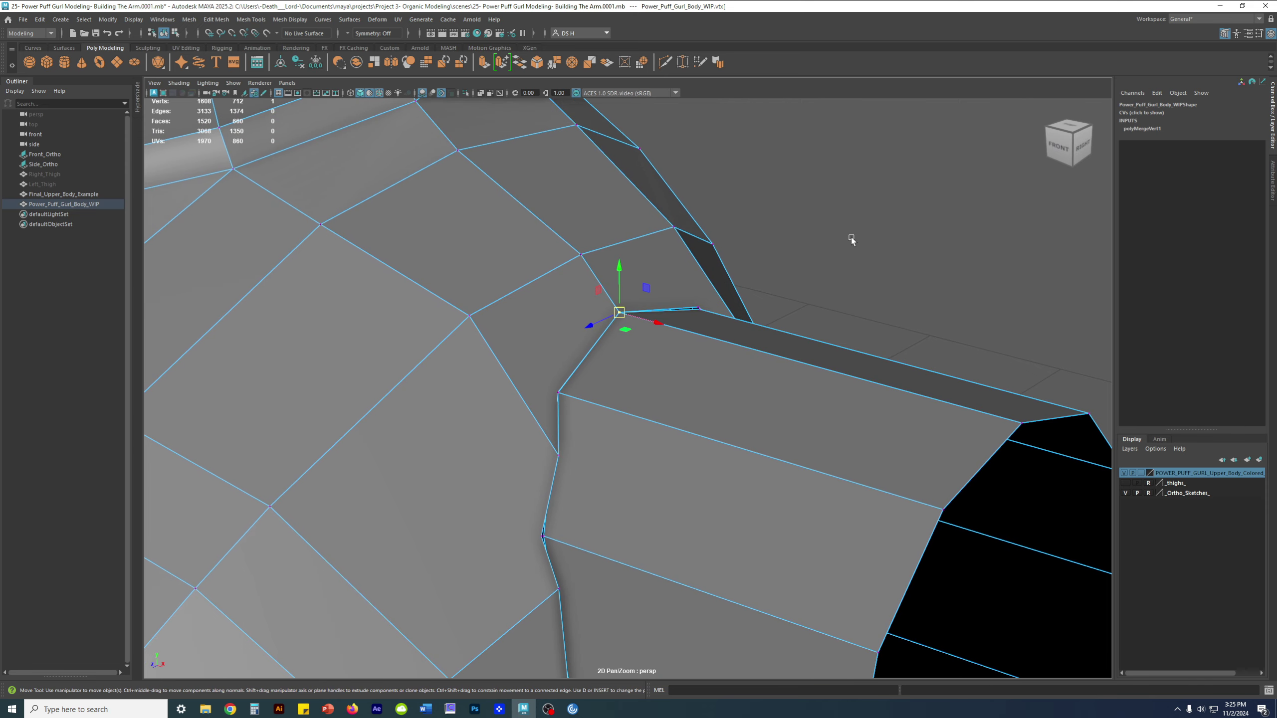
alt+drag(874, 220, 815, 216)
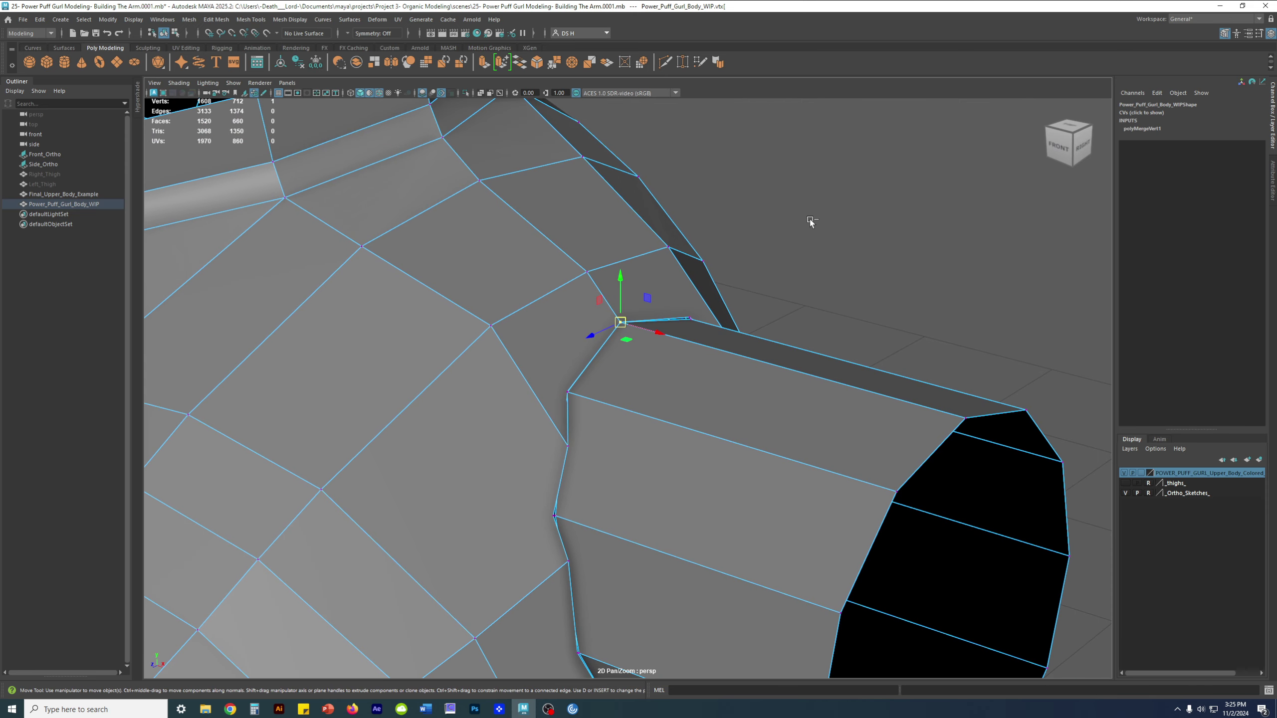
click(807, 225)
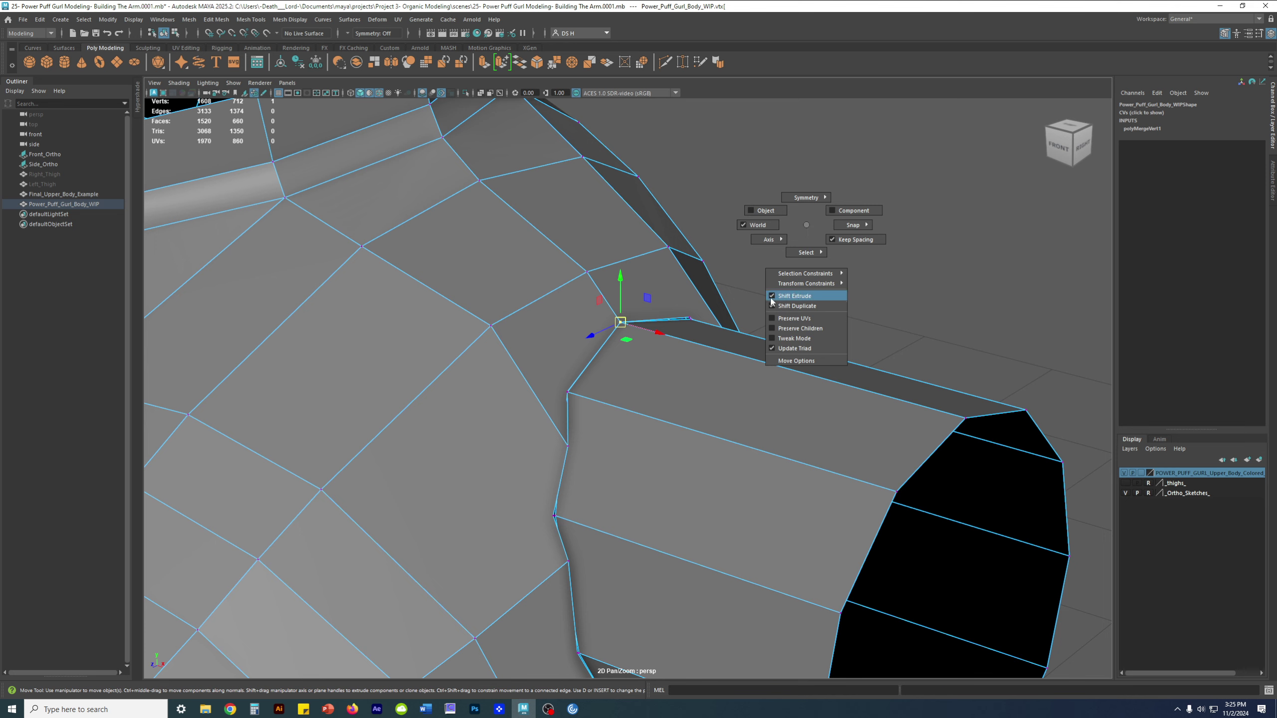
click(803, 297)
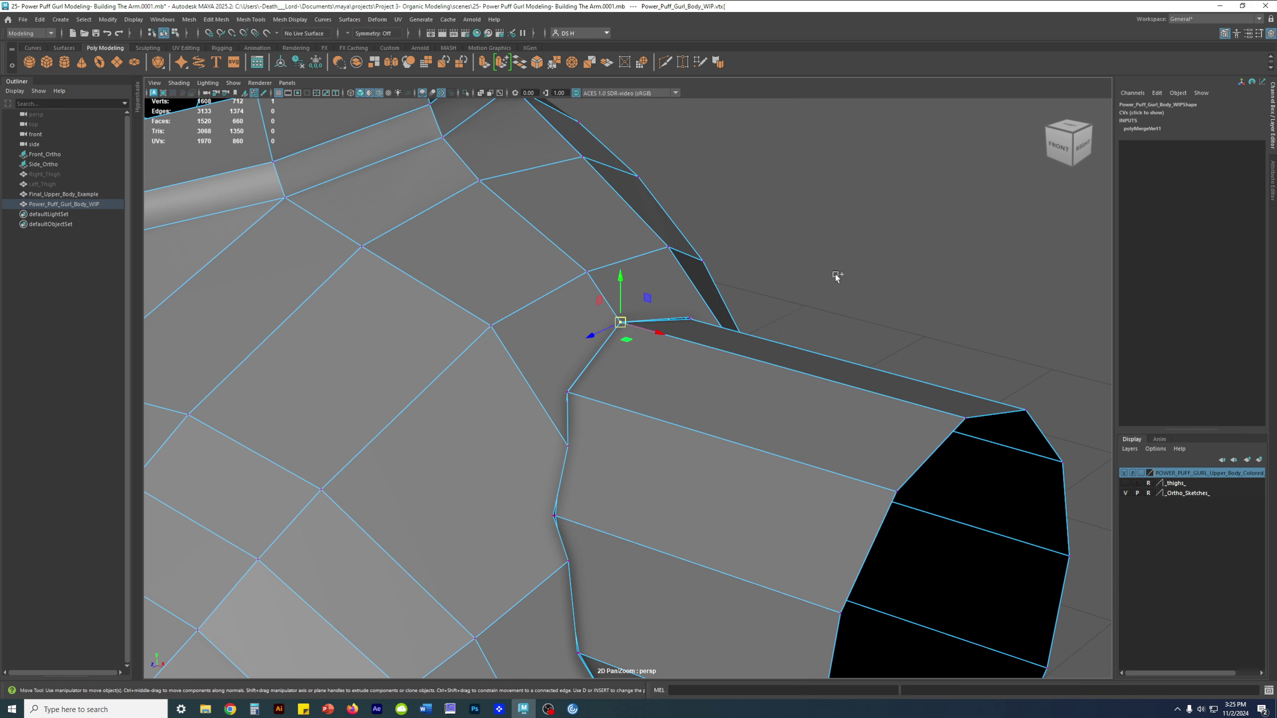
click(811, 228)
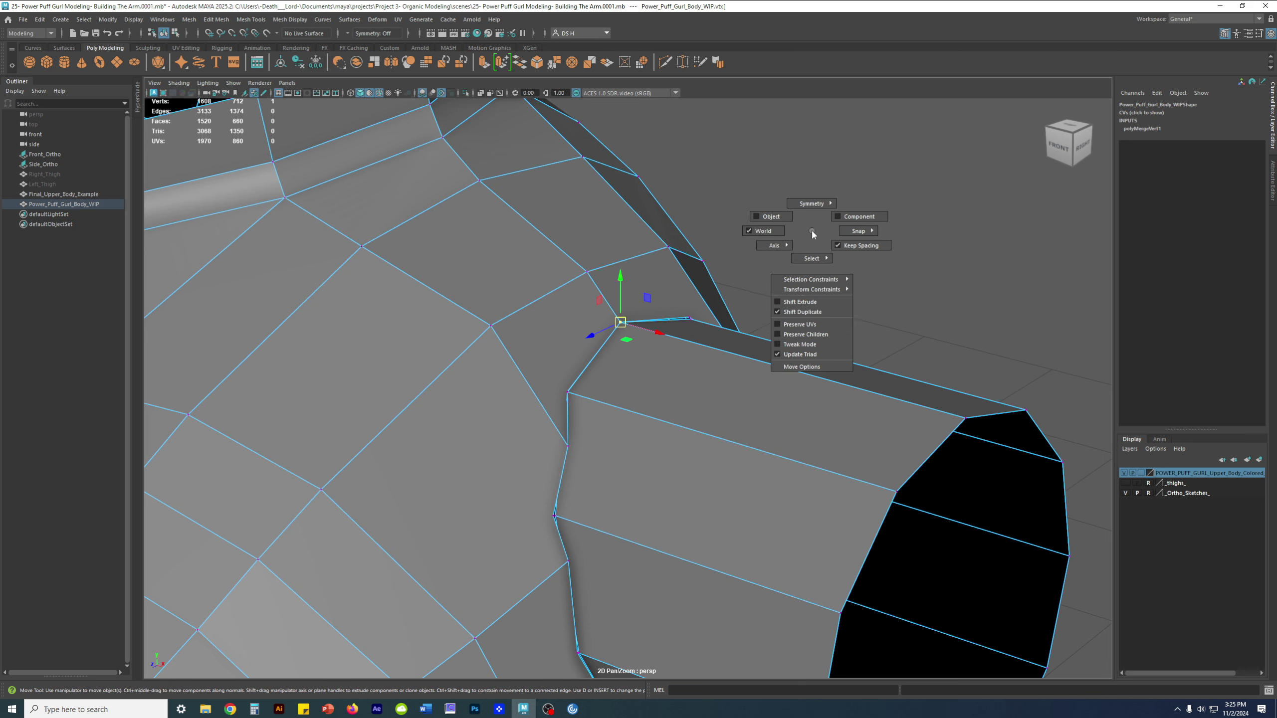
click(803, 312)
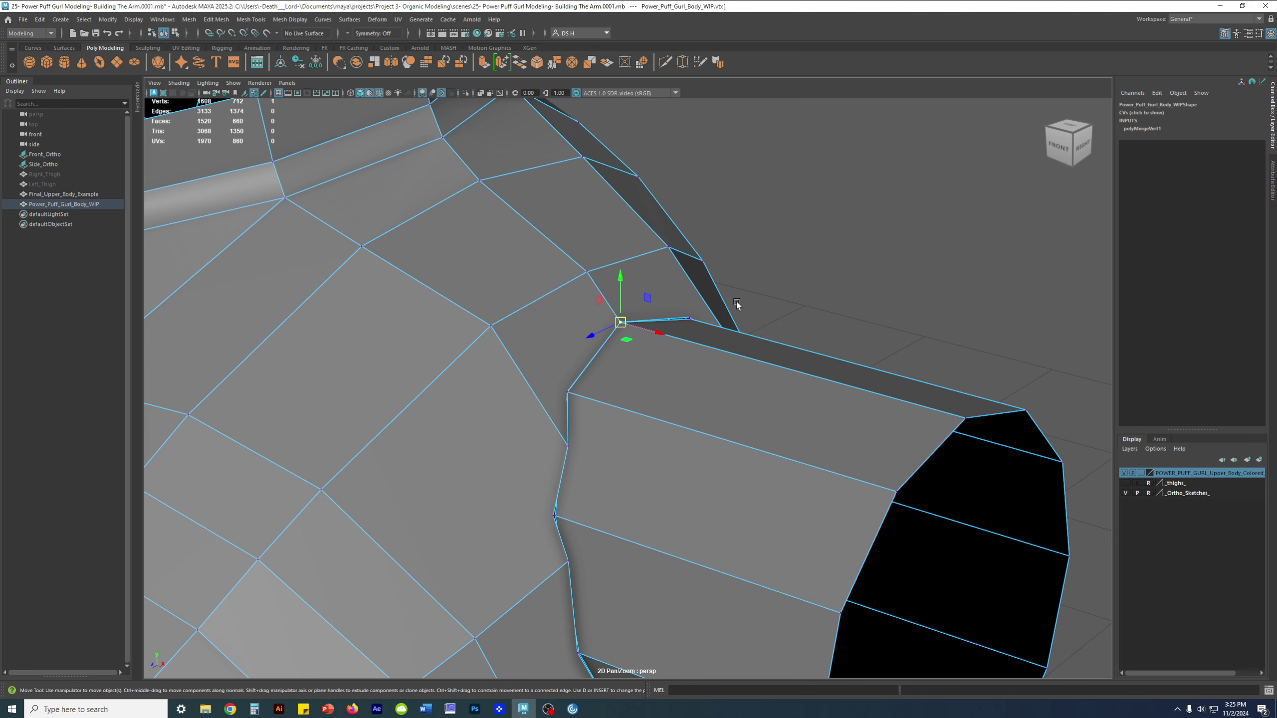
Merge the two overlapping arm and body vertices at the upper rear corner of the shoulder seam.
key(4)
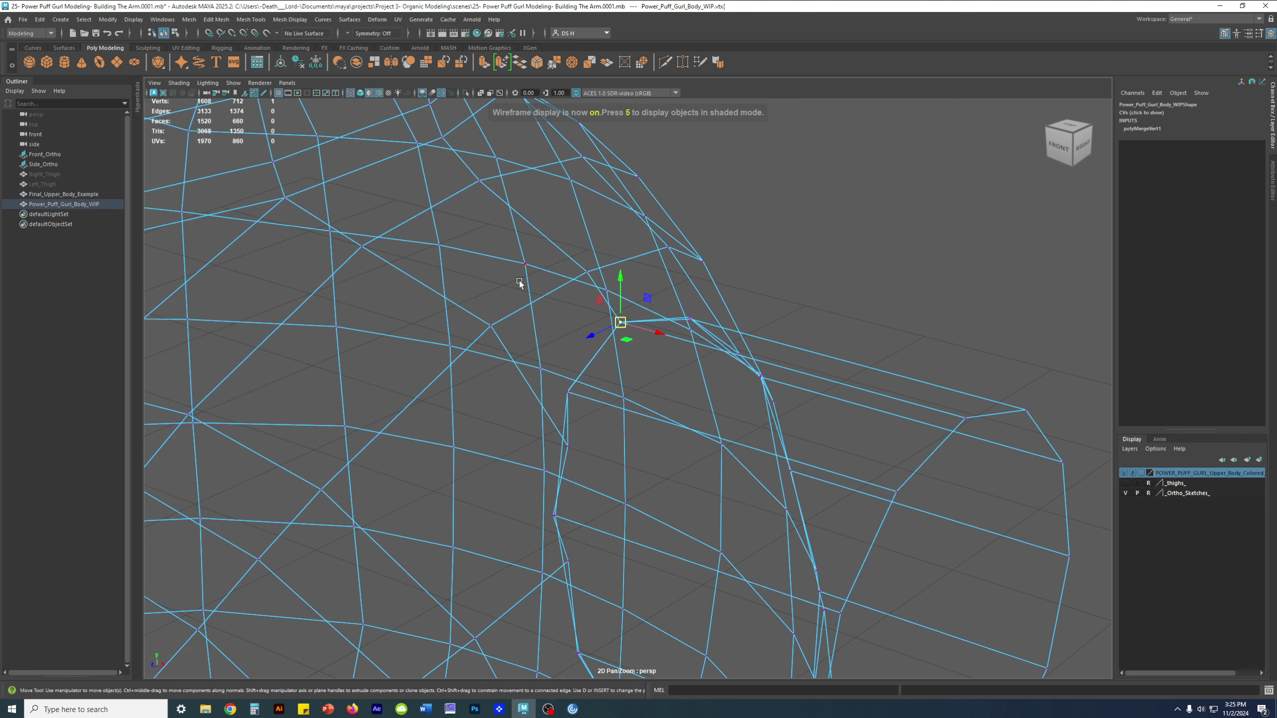
mouse_move(619, 379)
alt+mouse_down()
mouse_move(619, 360)
mouse_move(594, 368)
mouse_move(659, 356)
mouse_move(584, 330)
mouse_move(595, 324)
mouse_move(605, 343)
alt+mouse_up()
key(5)
mouse_move(602, 349)
alt+right_down()
mouse_move(809, 360)
mouse_move(822, 403)
alt+right_up()
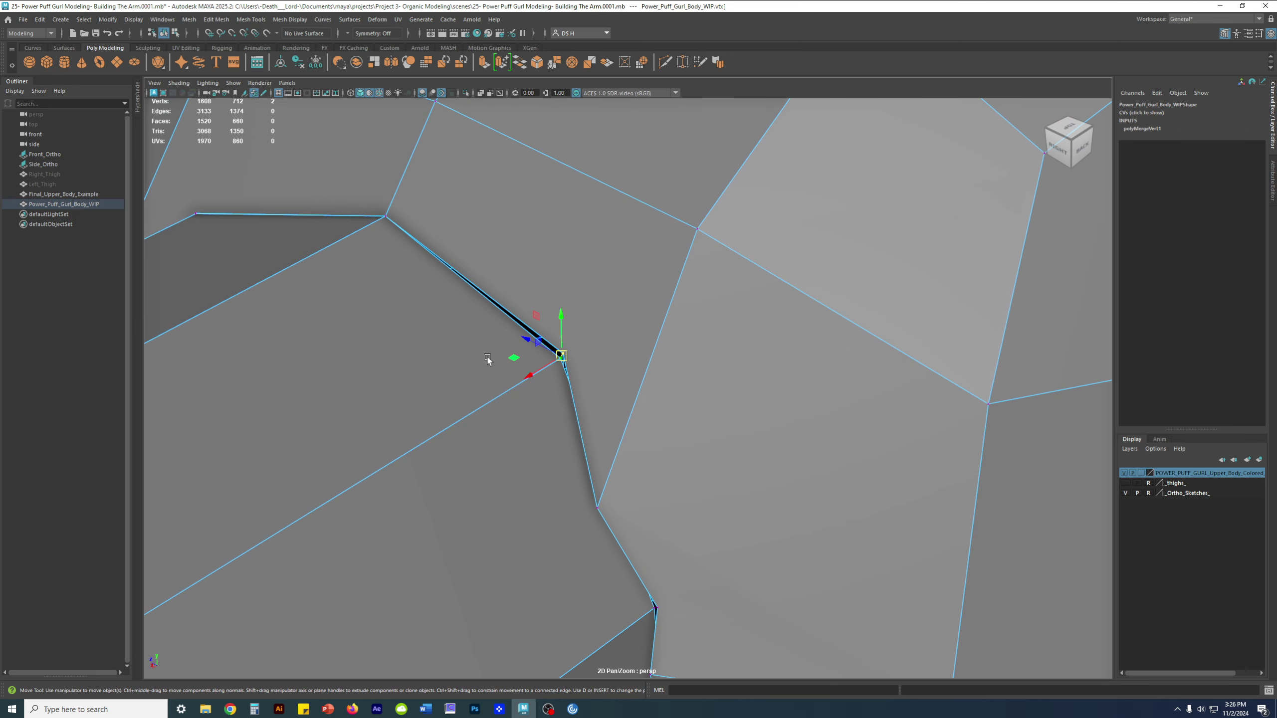
alt+drag(750, 370, 559, 368)
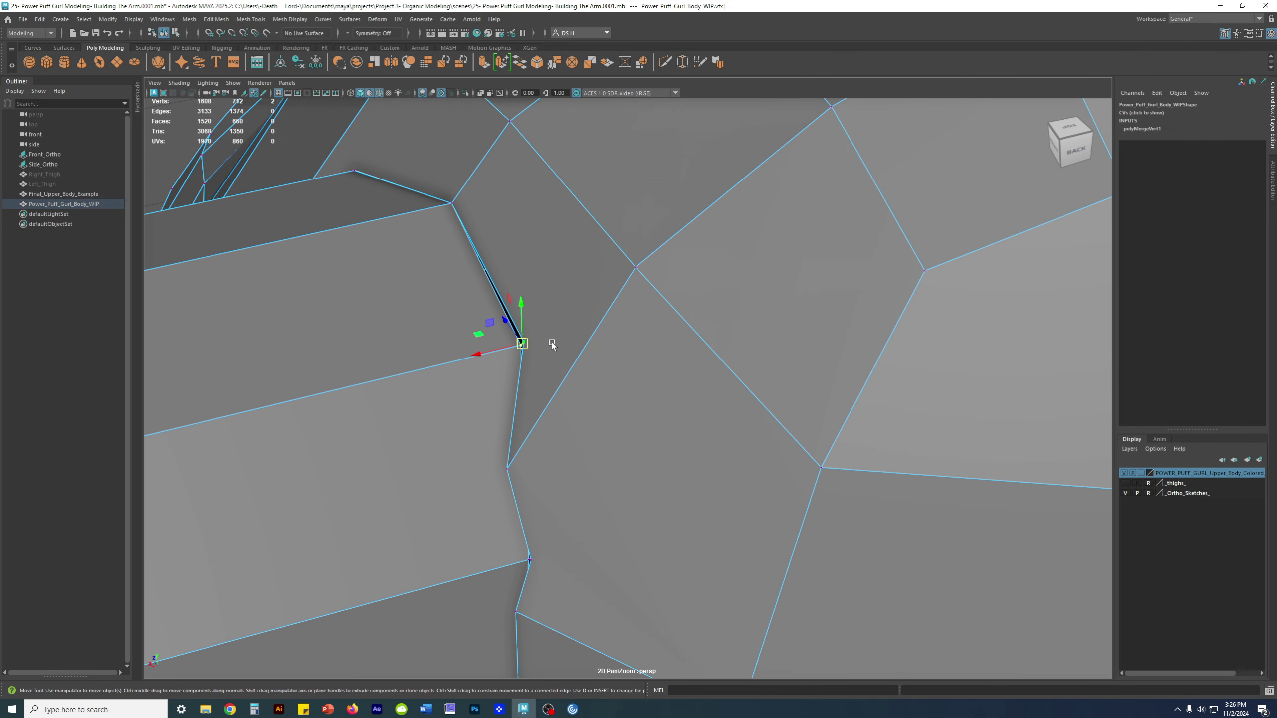
shift+right_drag(587, 327, 574, 138)
scroll(624, 373, down, 5)
alt+drag(558, 354, 629, 351)
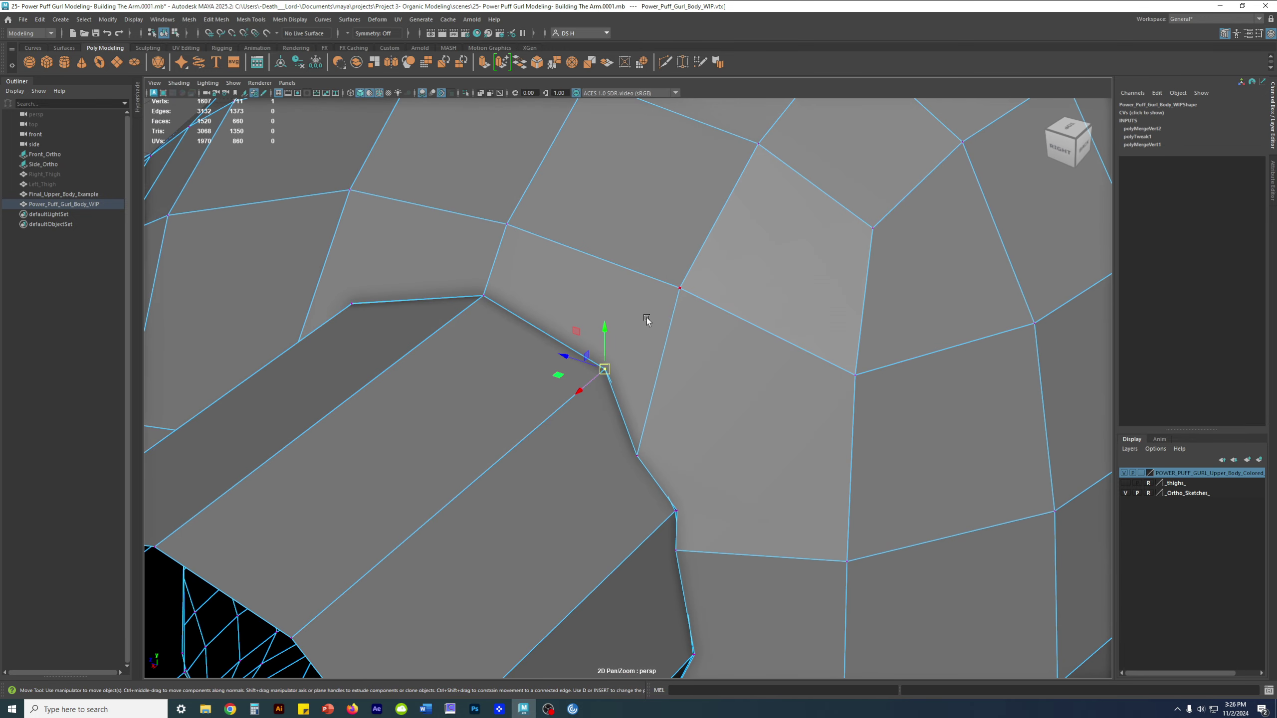
Cut a new edge with Multi-Cut from the body vertex behind the shoulder to the merged upper rear seam corner.
key(F8)
shift+right_click(719, 252)
click(662, 251)
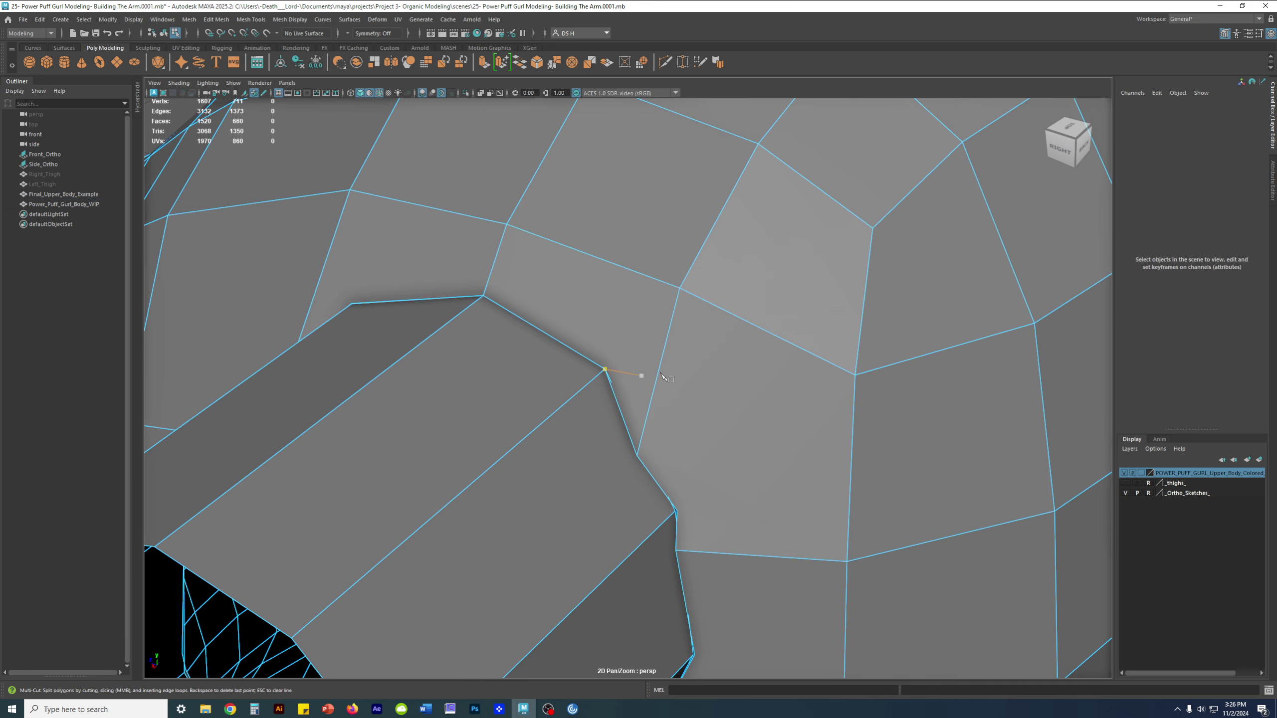
alt+drag(665, 378, 661, 369)
drag(623, 303, 681, 328)
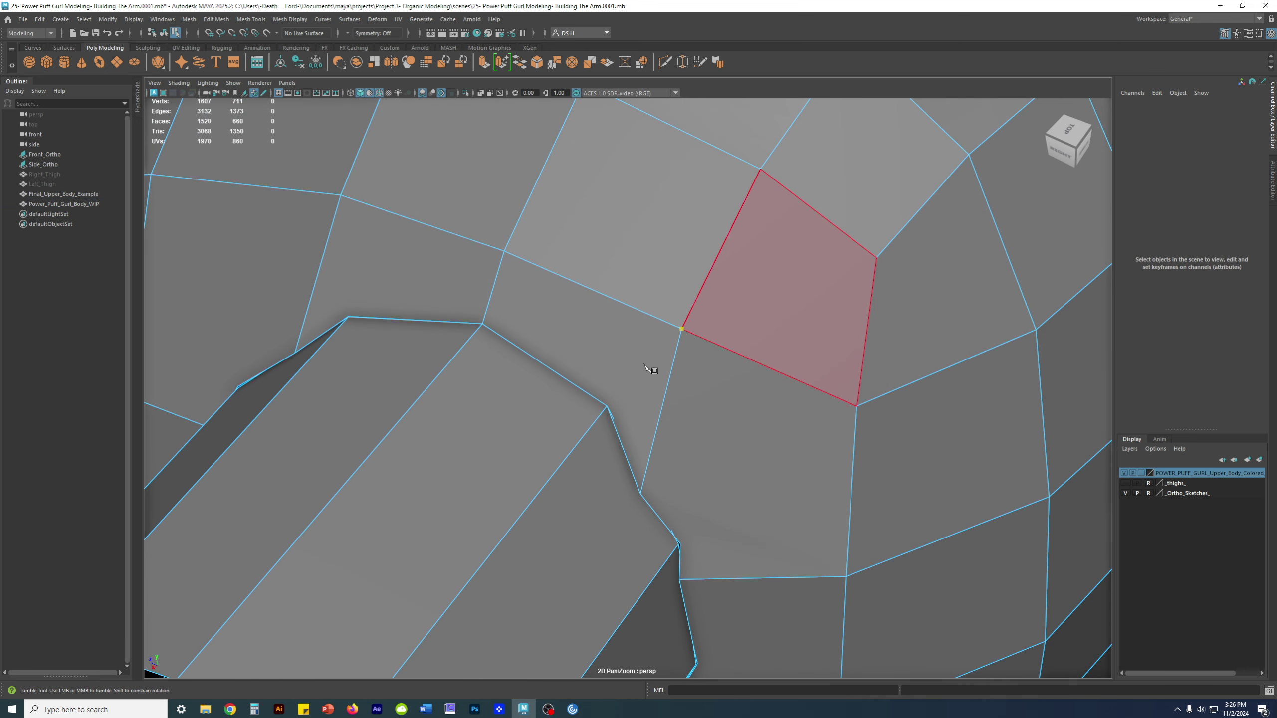
click(608, 406)
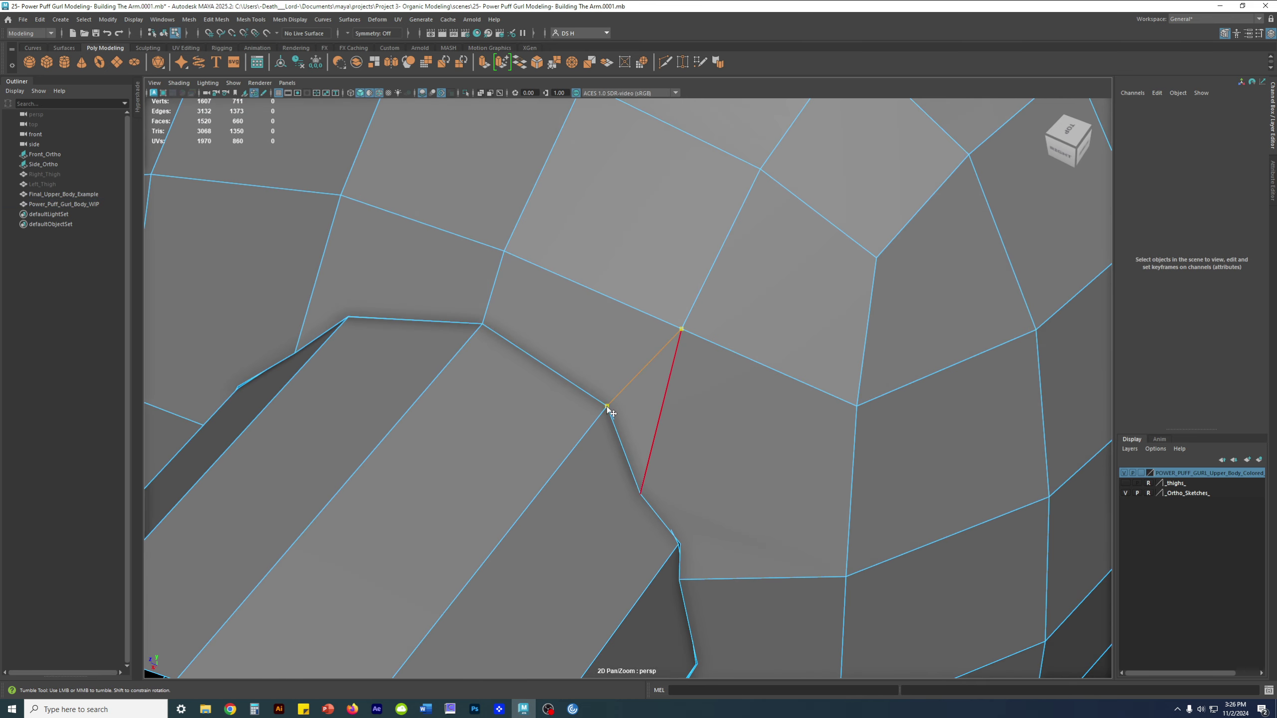
key(w)
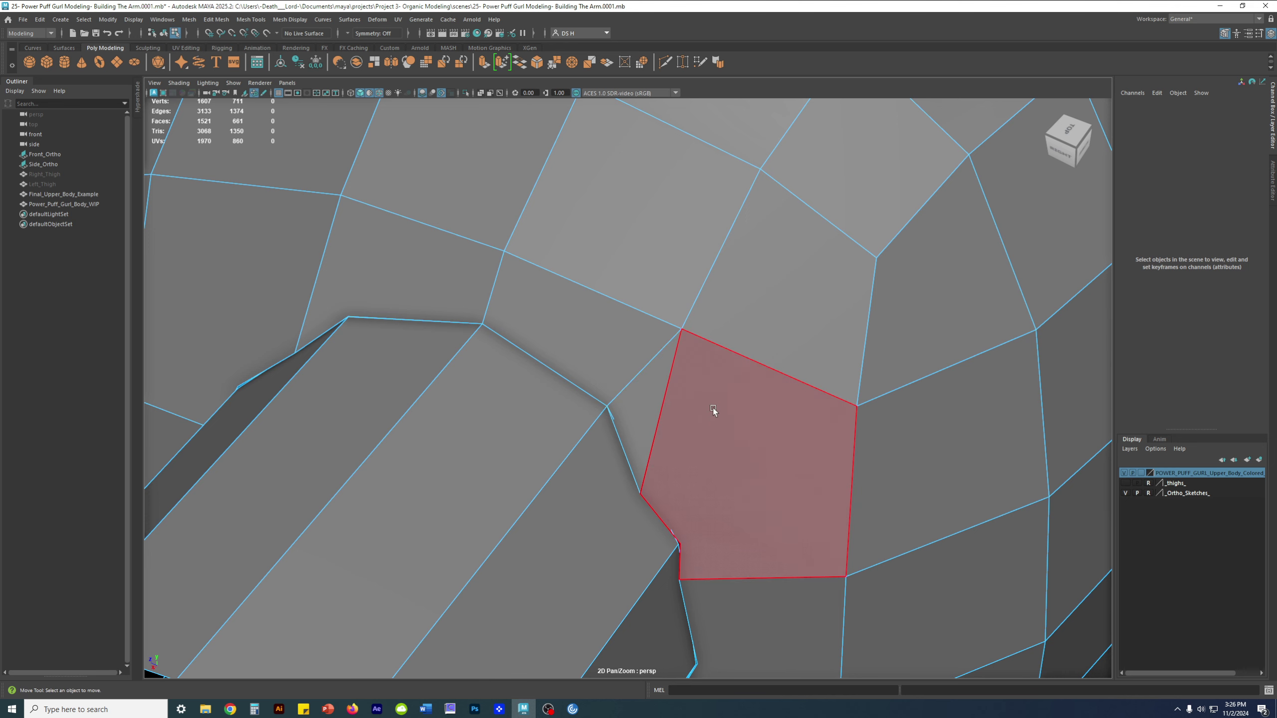
alt+drag(713, 410, 669, 377)
alt+drag(595, 296, 695, 360)
click(648, 296)
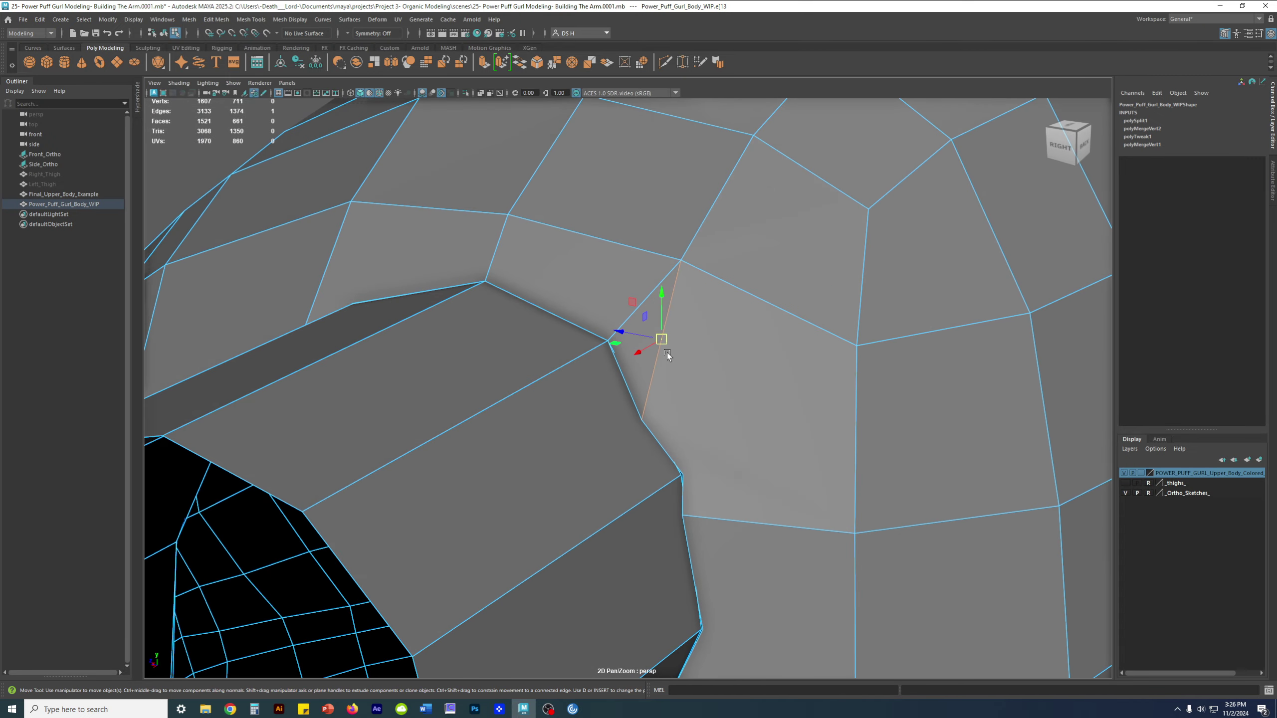
key(F8)
shift+right_click(777, 263)
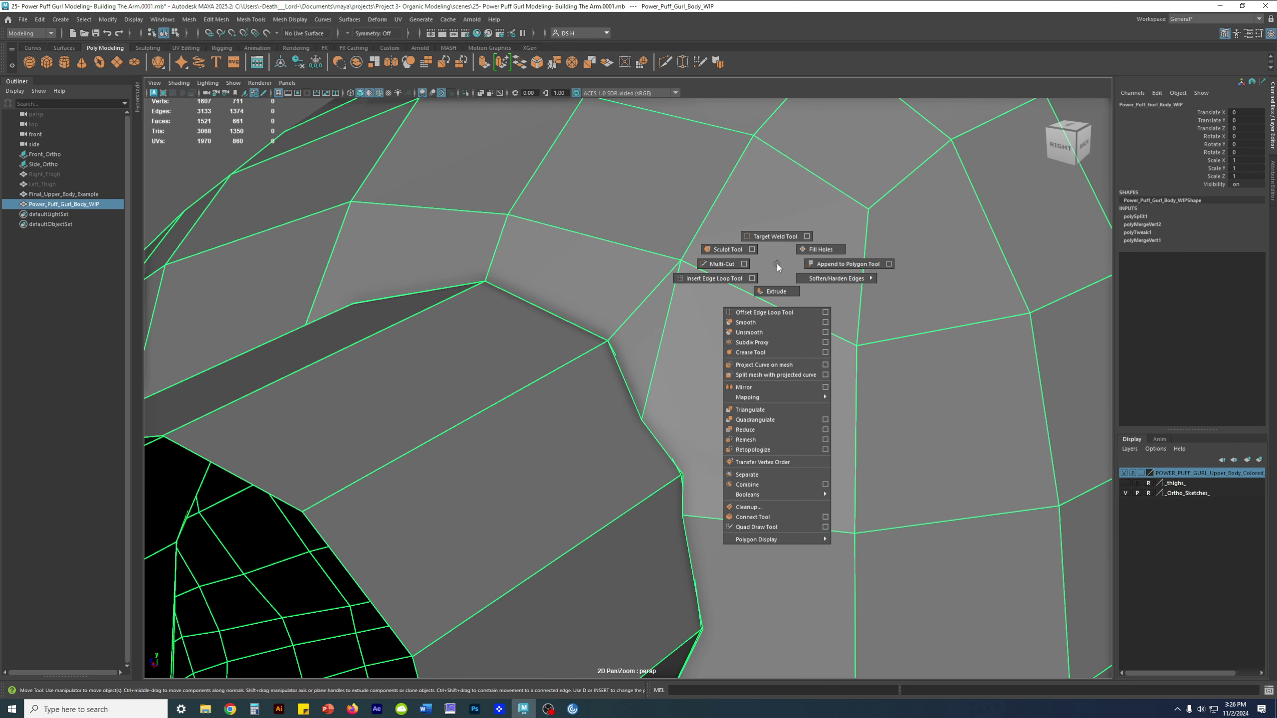
right_drag(776, 263, 662, 261)
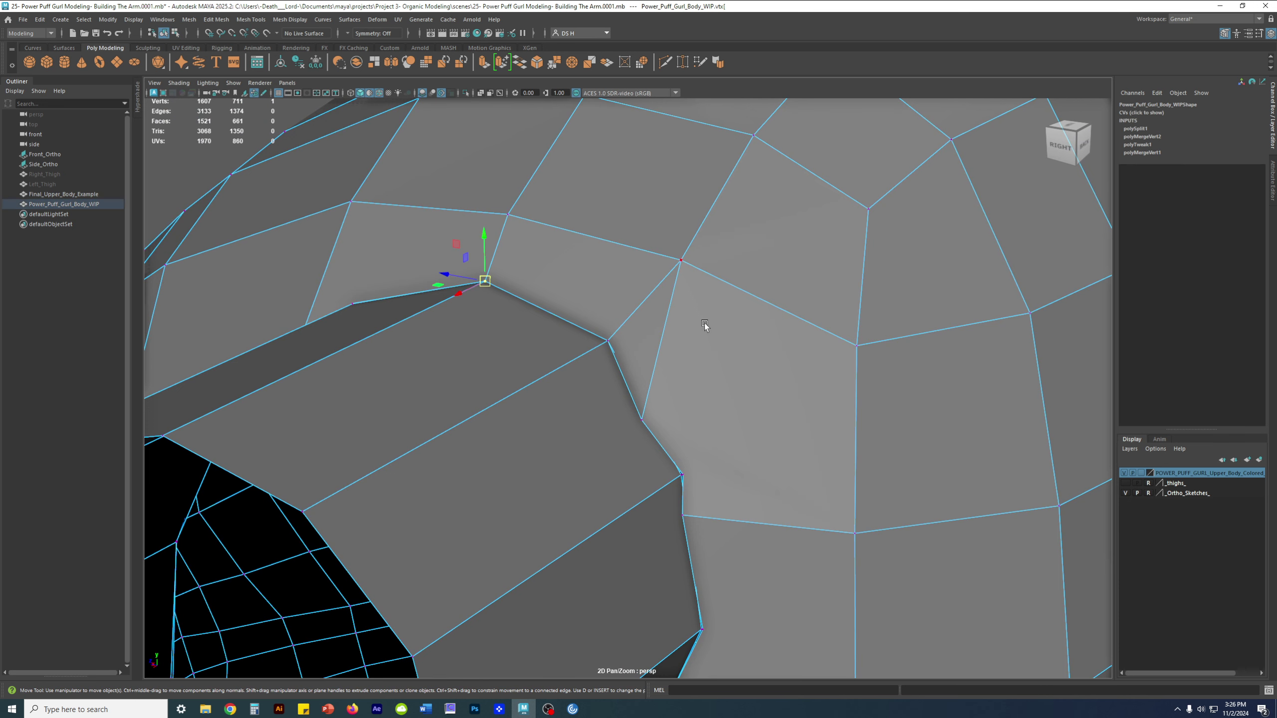
Use the Target Weld Tool to weld the body's seam vertex below the new cut onto the next arm corner down the rear seam.
click(644, 418)
alt+drag(645, 418, 688, 404)
key(4)
mouse_move(604, 400)
alt+mouse_down()
mouse_move(567, 394)
mouse_move(748, 383)
alt+mouse_up()
key(5)
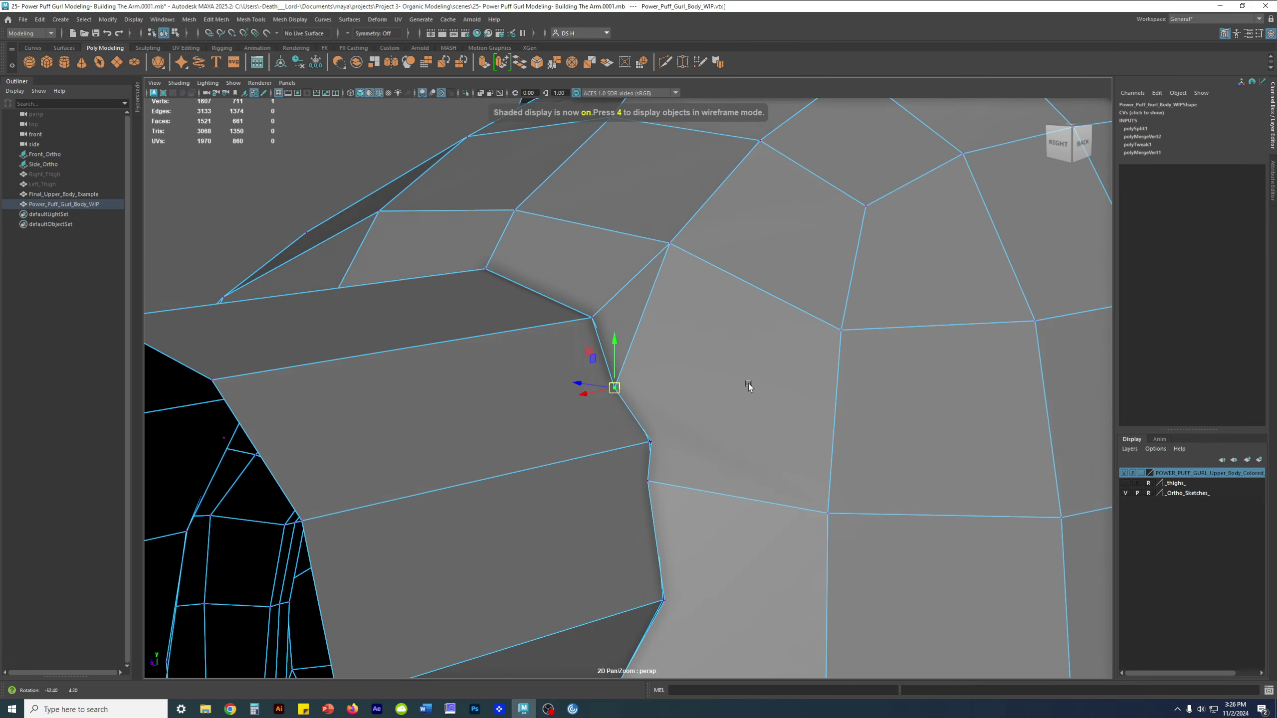
shift+right_click(703, 303)
mouse_move(702, 278)
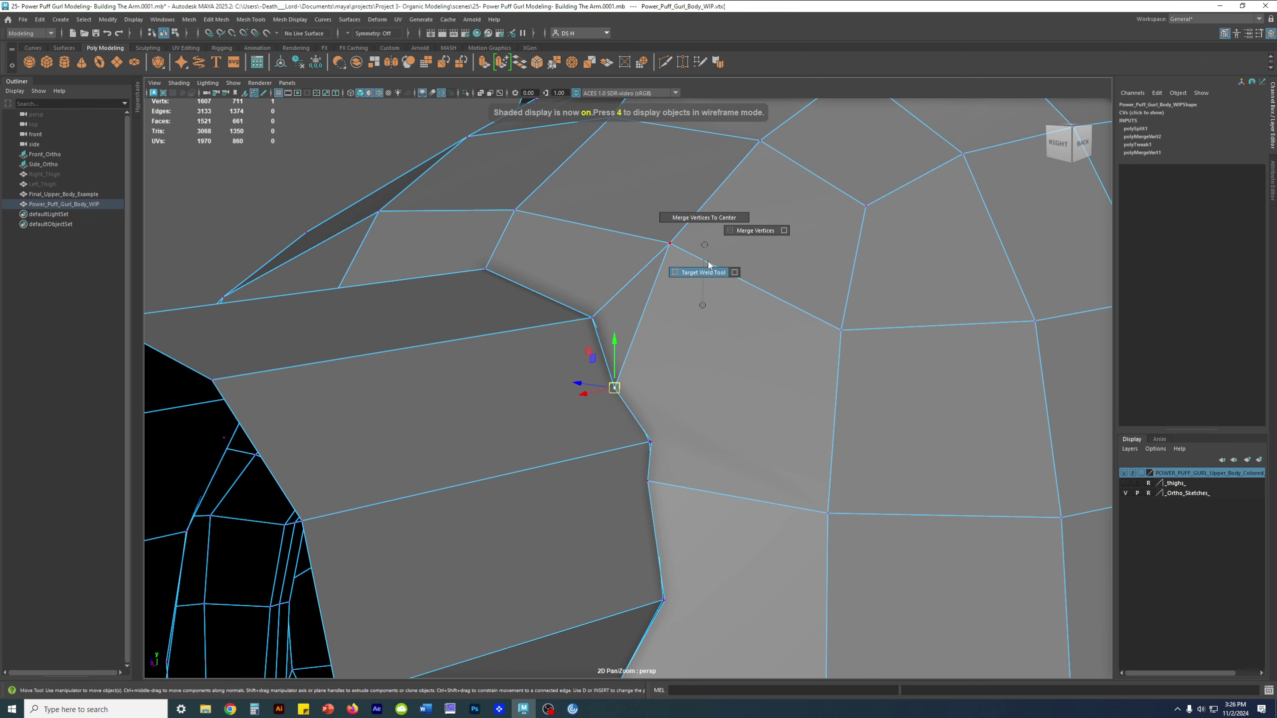
click(704, 218)
alt+right_drag(609, 325, 849, 395)
alt+drag(850, 395, 850, 377)
alt+right_drag(850, 377, 902, 414)
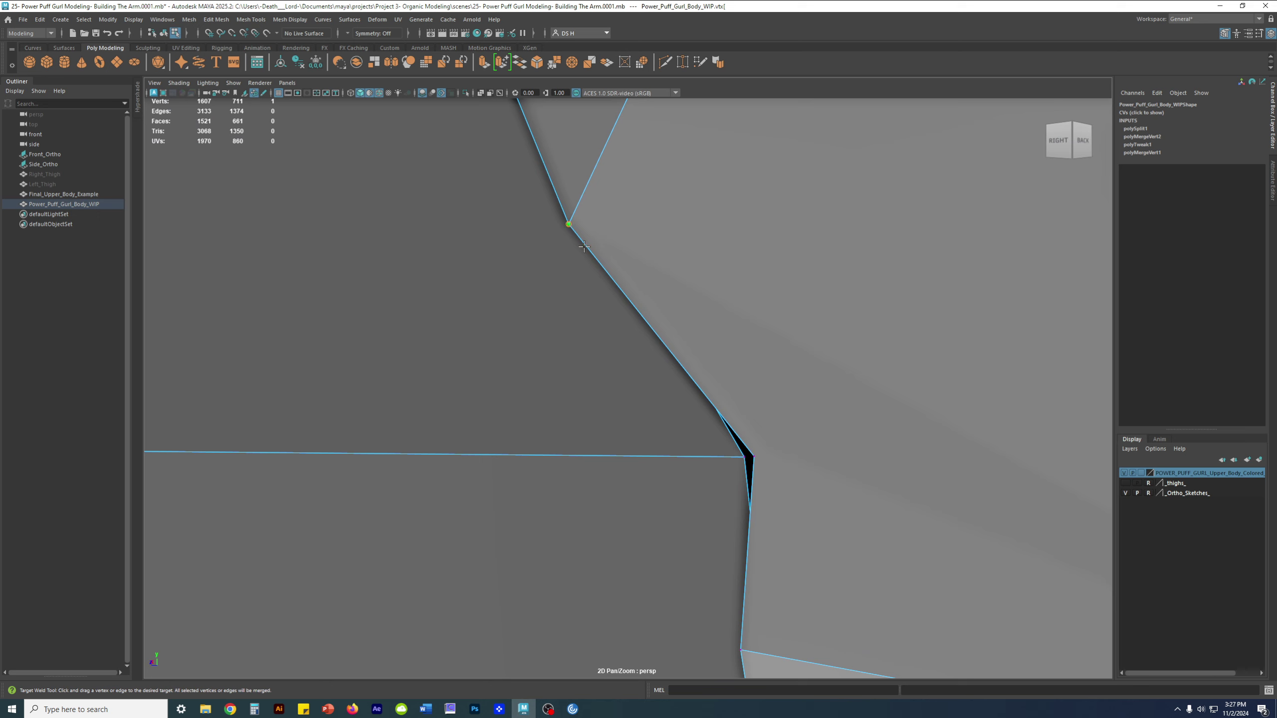
drag(584, 246, 744, 455)
Examine the arm and shoulder seam from the rear, front, side and above for remaining gaps between vertices.
alt+right_drag(845, 456, 718, 452)
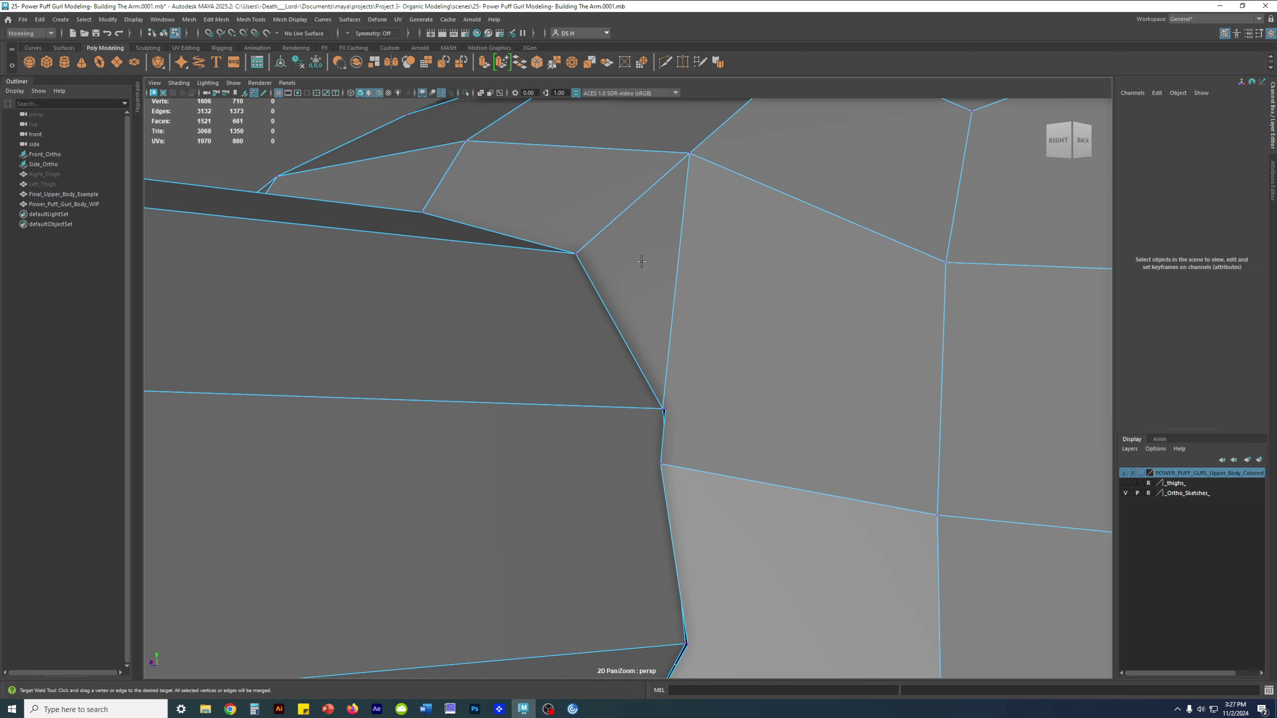
alt+drag(559, 225, 512, 258)
alt+middle_drag(509, 254, 507, 252)
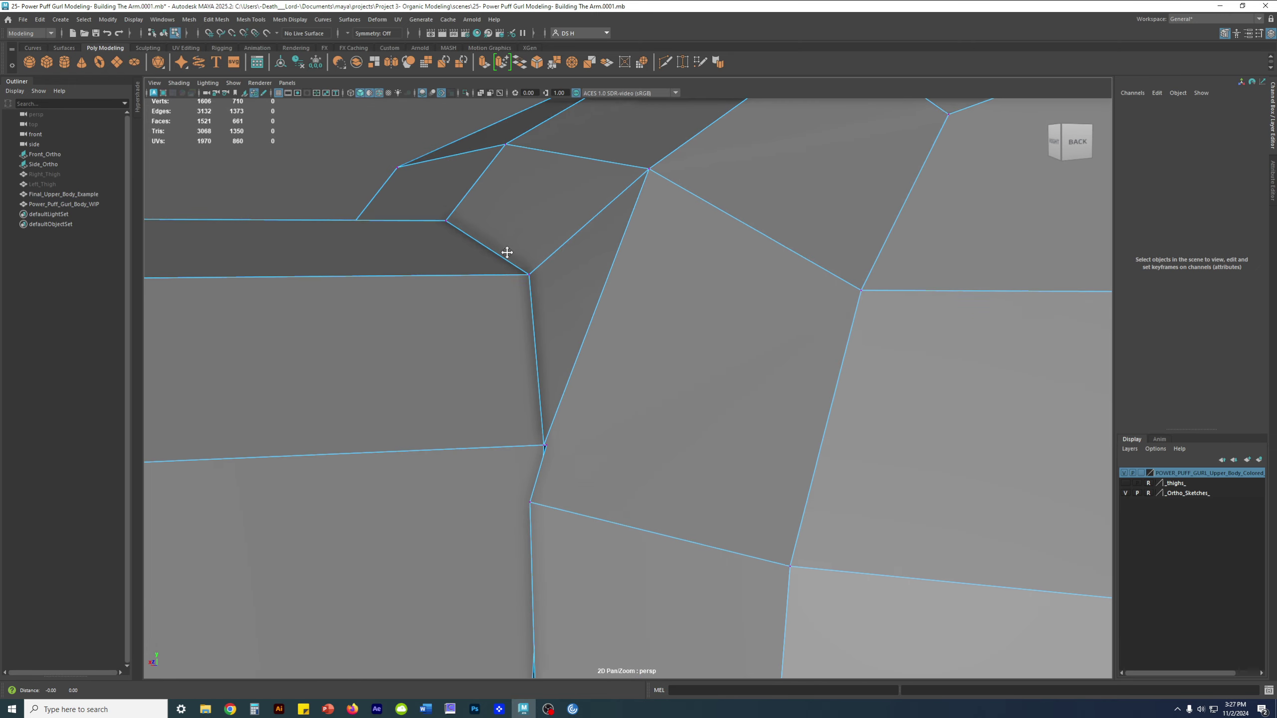
alt+drag(507, 252, 603, 212)
alt+drag(763, 322, 680, 360)
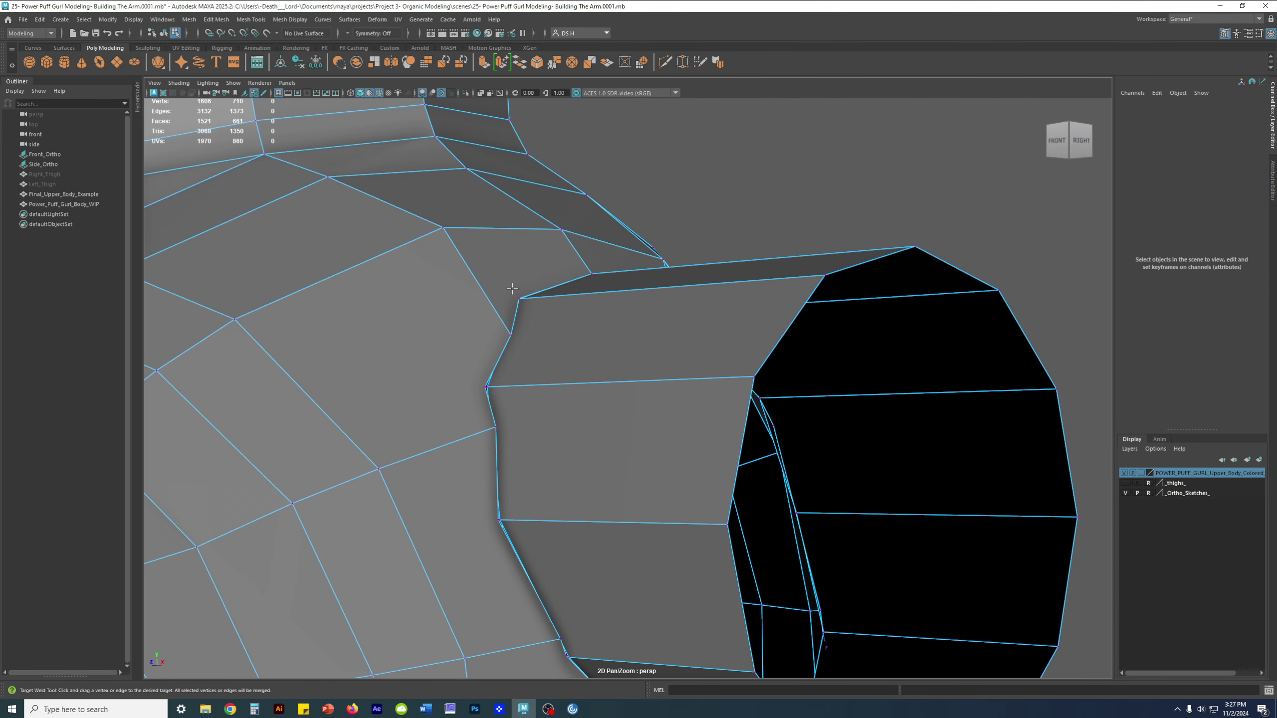
alt+drag(694, 271, 595, 325)
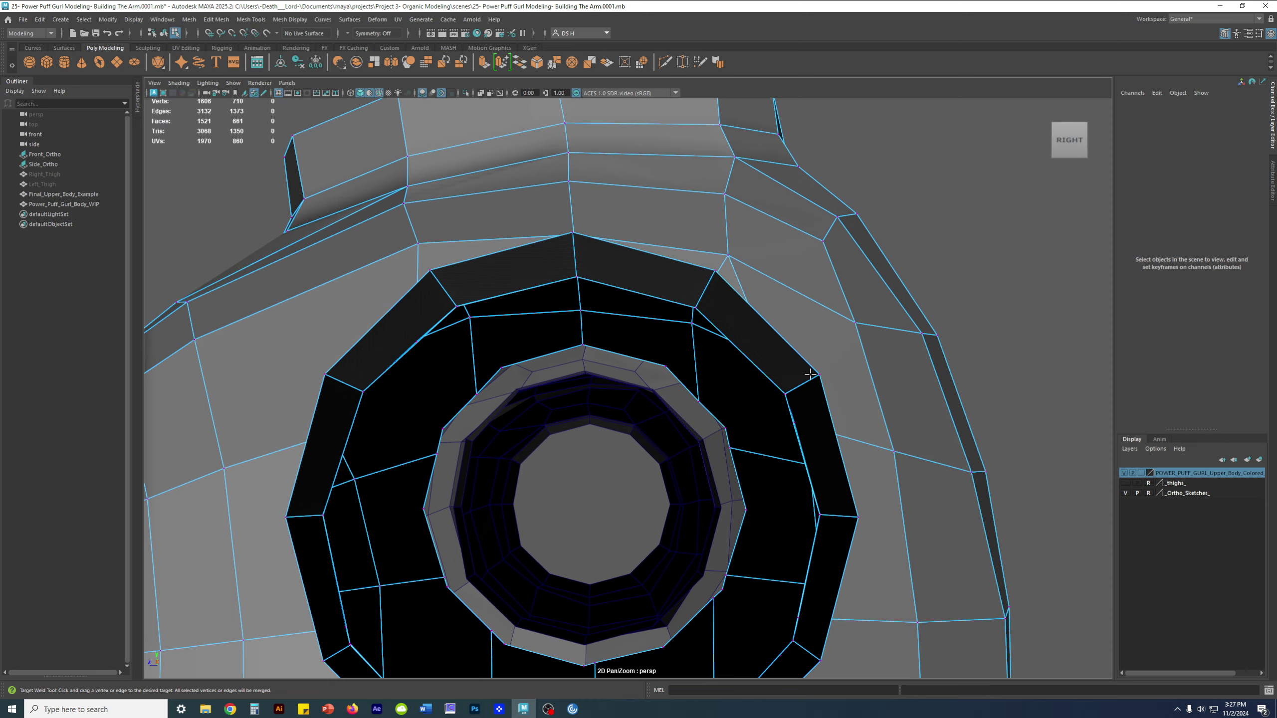
alt+drag(811, 374, 684, 318)
alt+drag(641, 280, 624, 280)
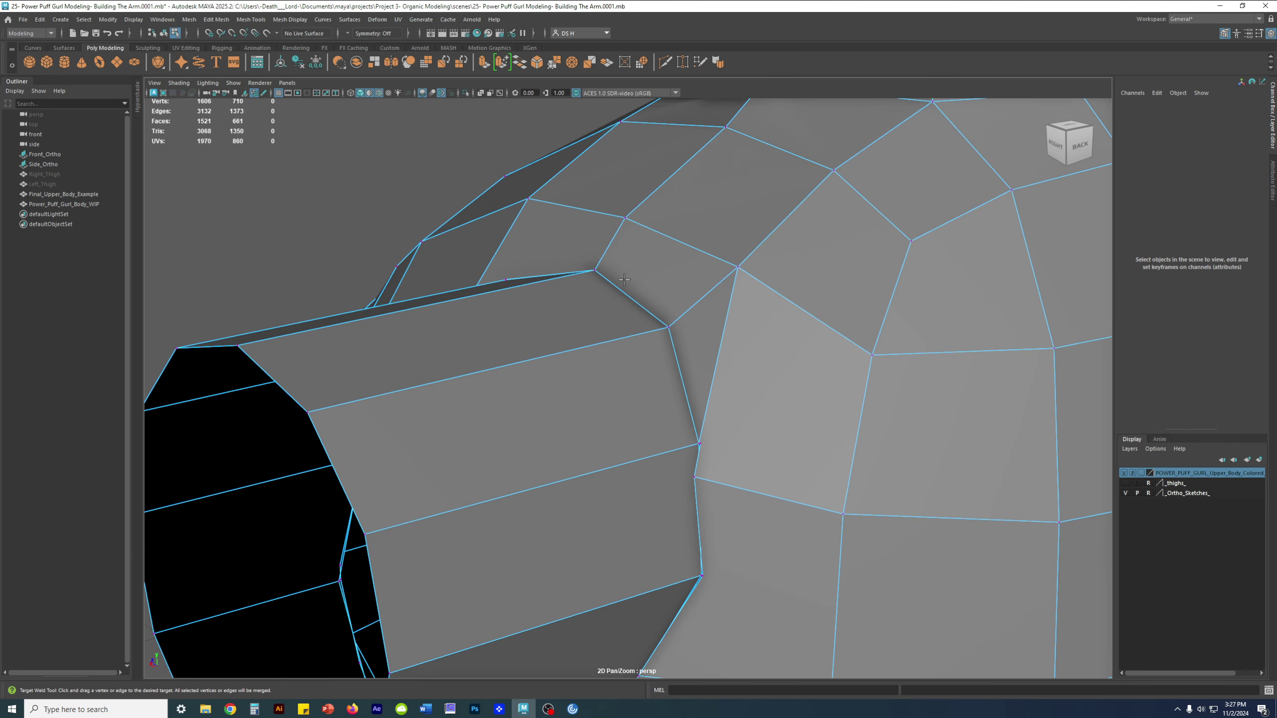
alt+right_drag(639, 297, 712, 278)
alt+drag(711, 277, 721, 259)
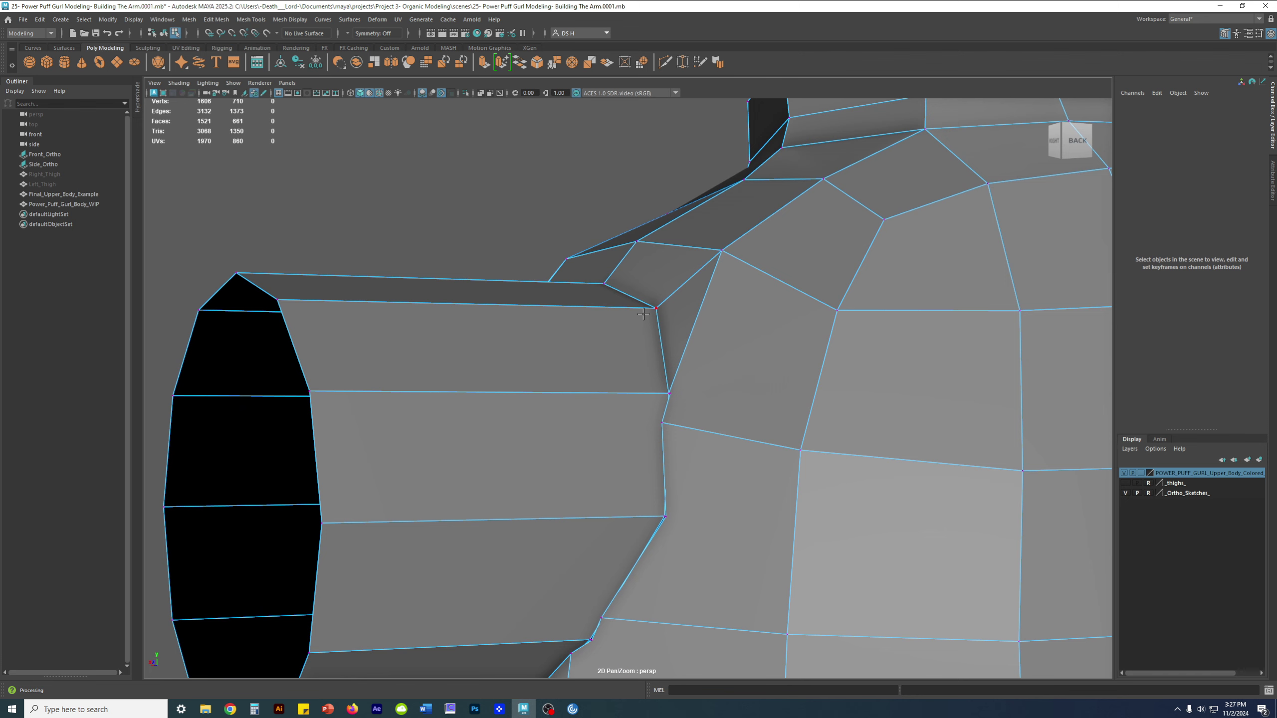
scroll(790, 269, up, 3)
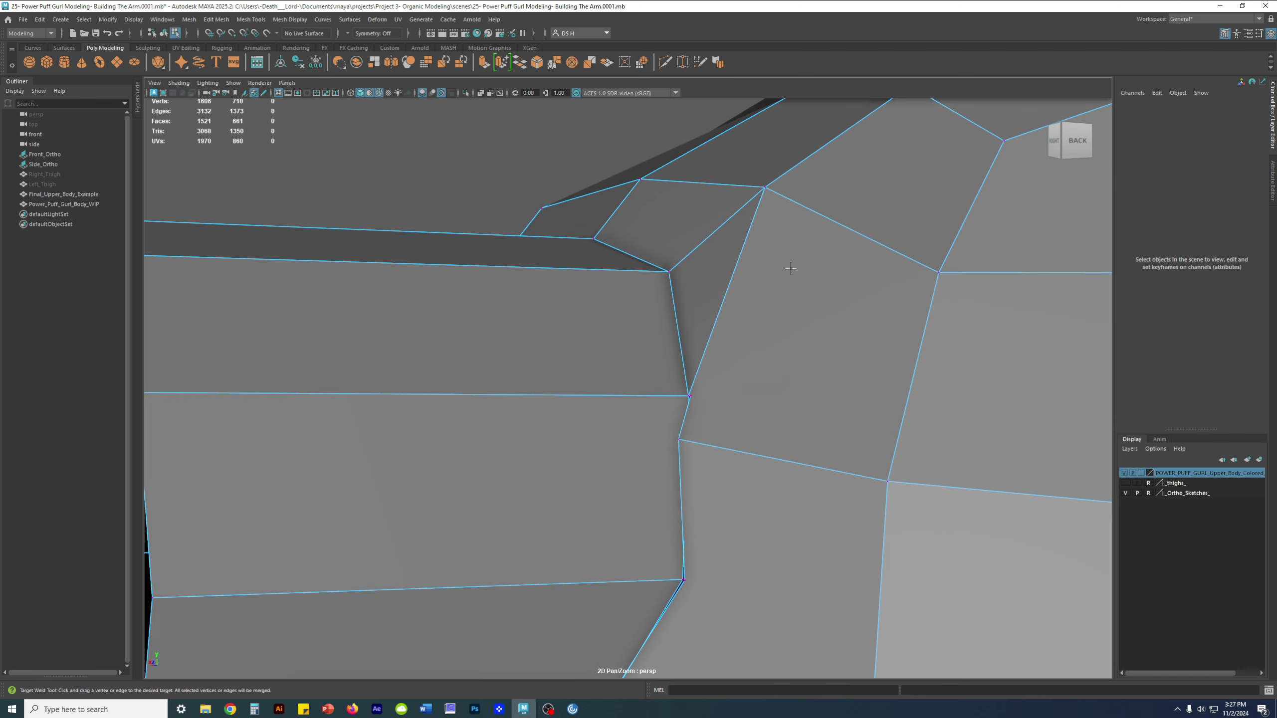
alt+drag(657, 269, 697, 295)
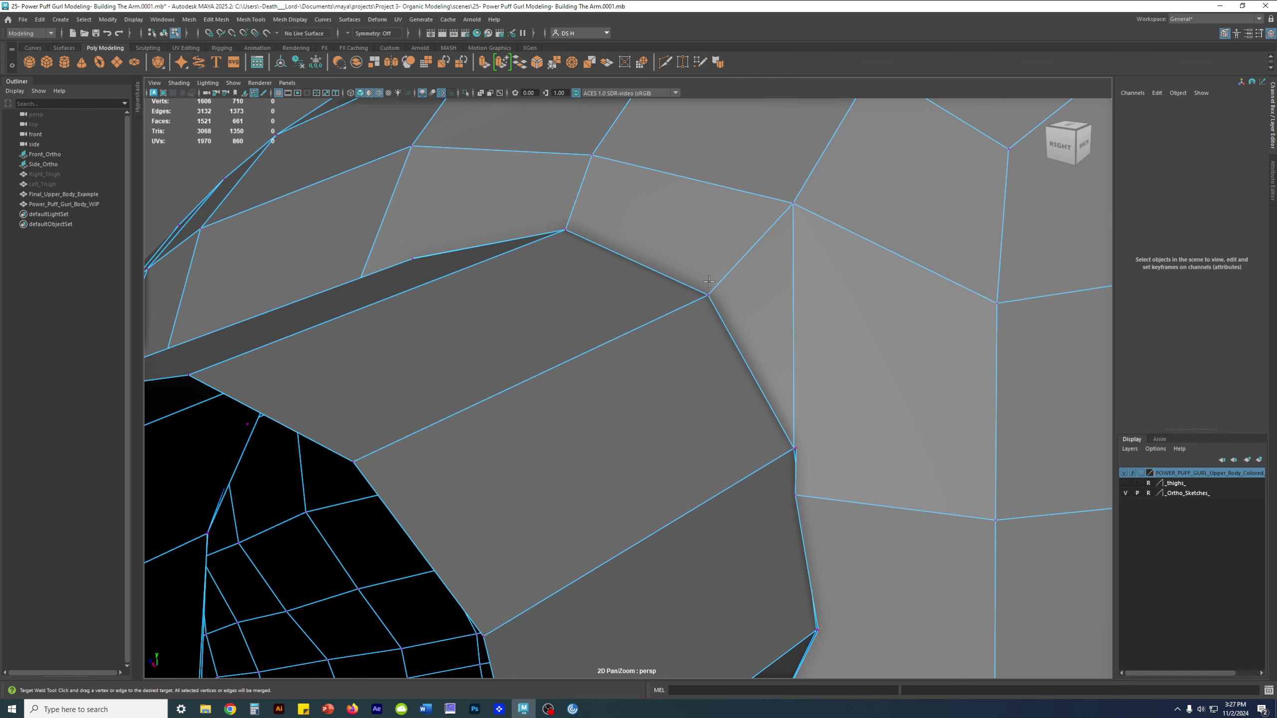
scroll(748, 303, down, 4)
alt+drag(748, 303, 568, 571)
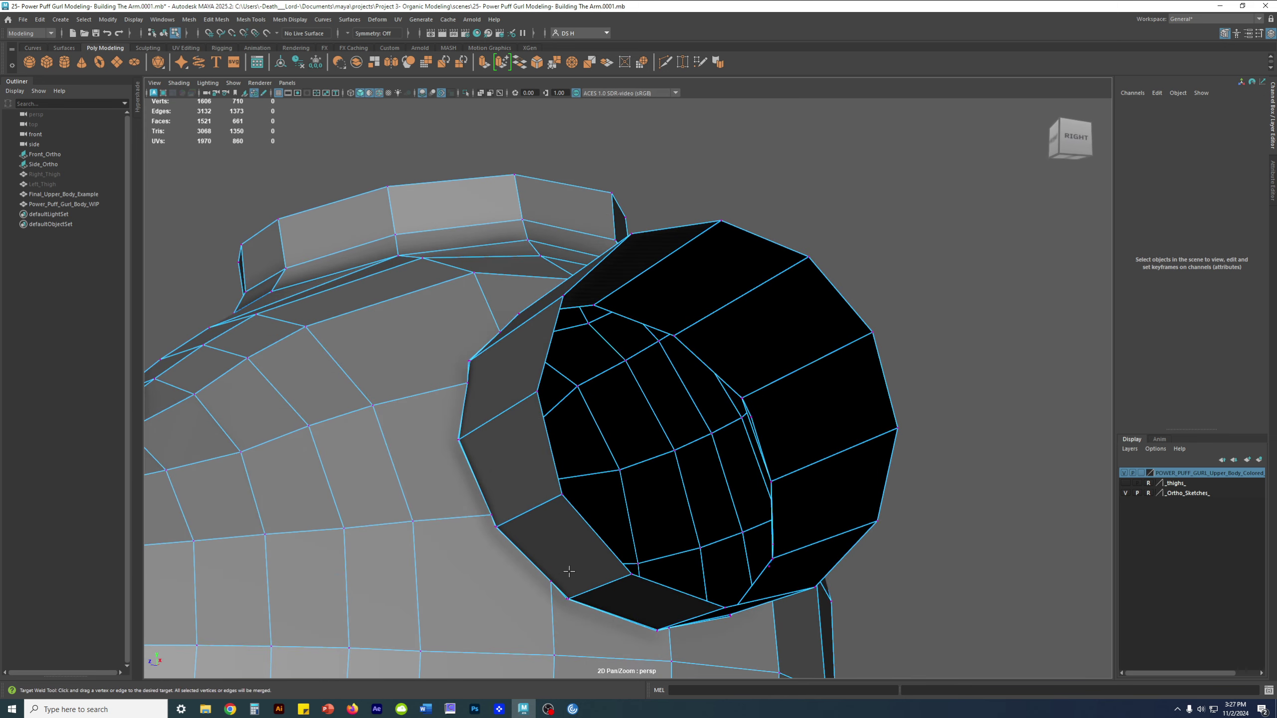
alt+drag(688, 225, 646, 284)
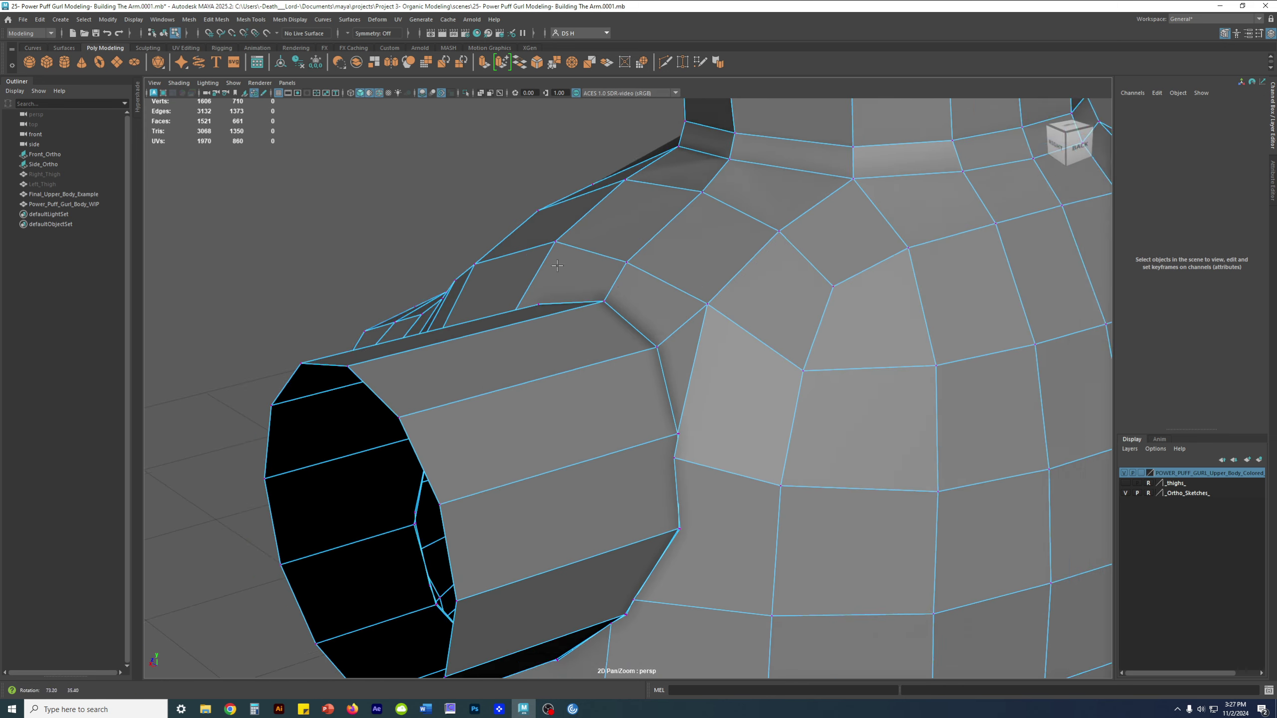
Close the small gap beside the welded rear arm corner by target welding its stray vertex onto that corner.
scroll(646, 284, up, 6)
scroll(646, 283, up, 8)
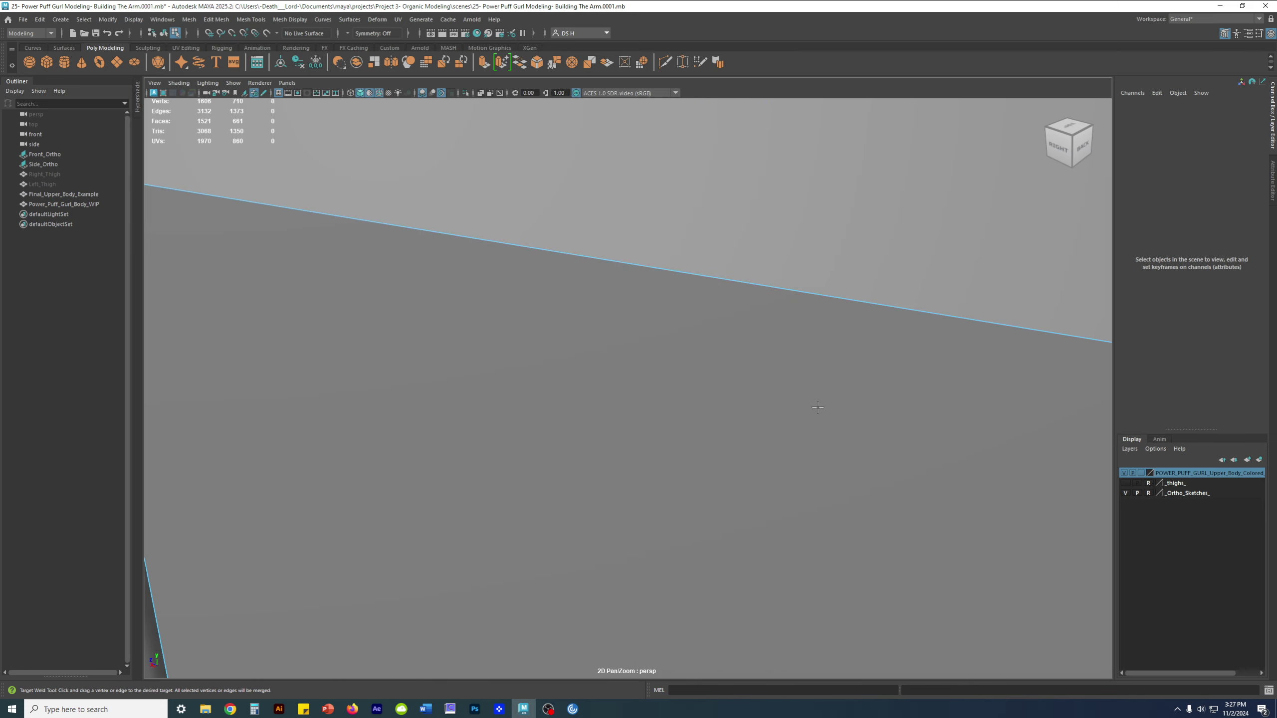
scroll(818, 408, down, 8)
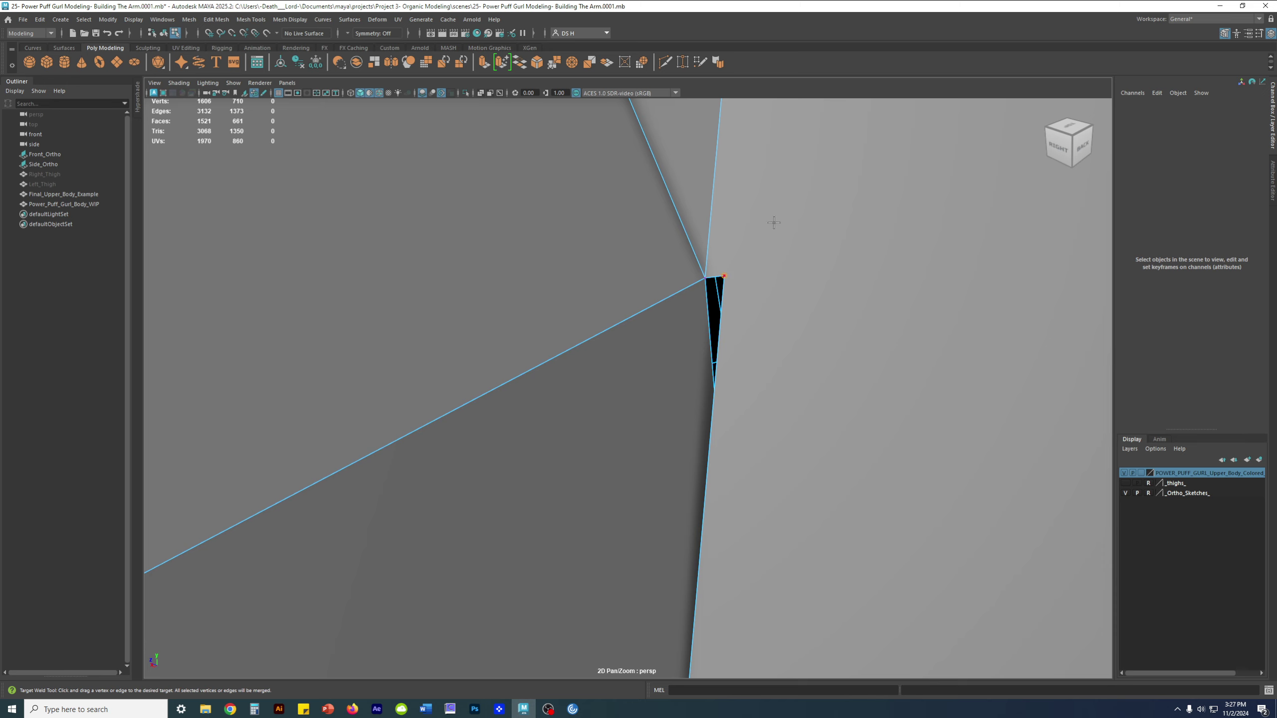
drag(722, 276, 704, 278)
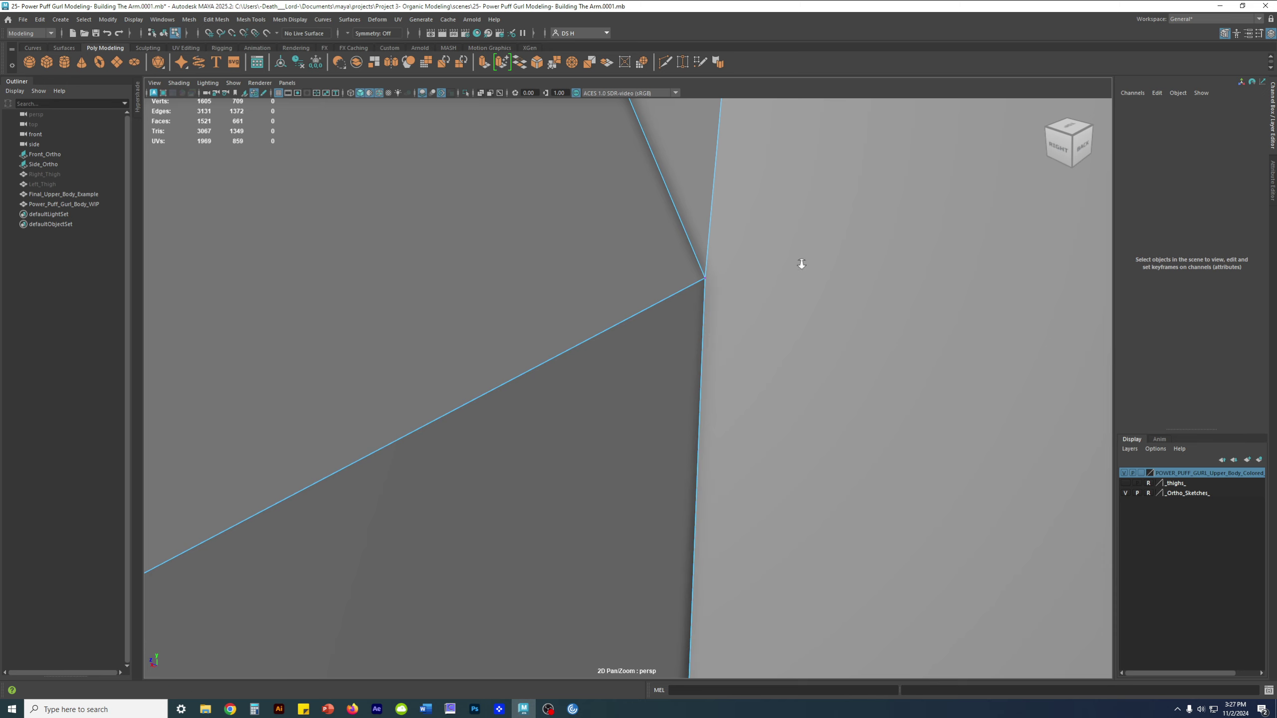
scroll(802, 264, down, 6)
Target weld the body vertex just below the rear arm corner up onto that corner.
alt+drag(630, 359, 577, 326)
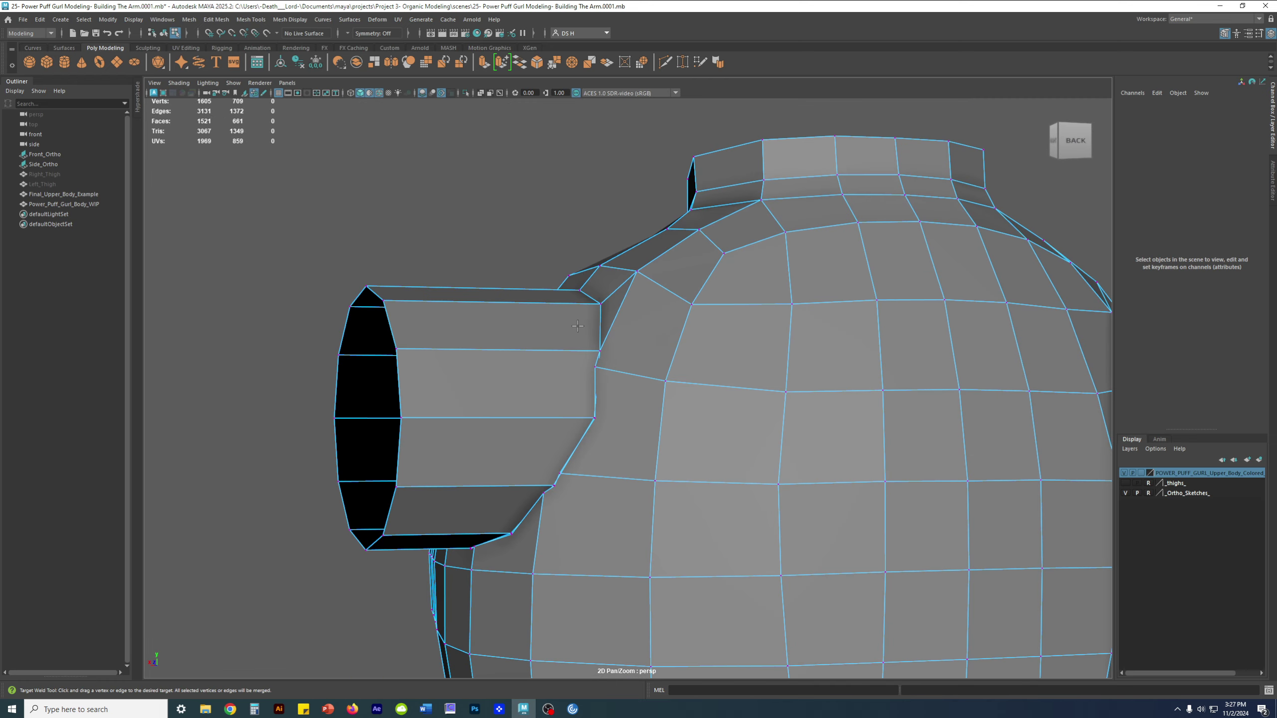
alt+drag(613, 372, 668, 397)
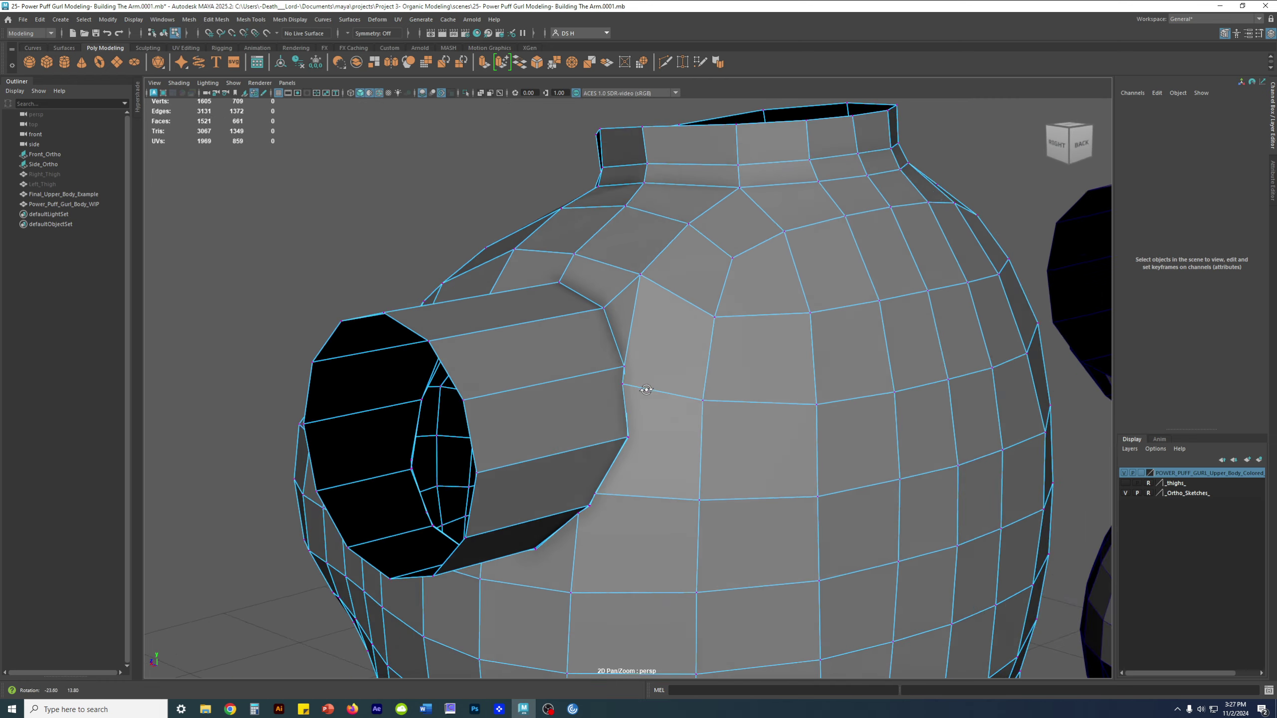
alt+right_drag(669, 398, 865, 491)
key(4)
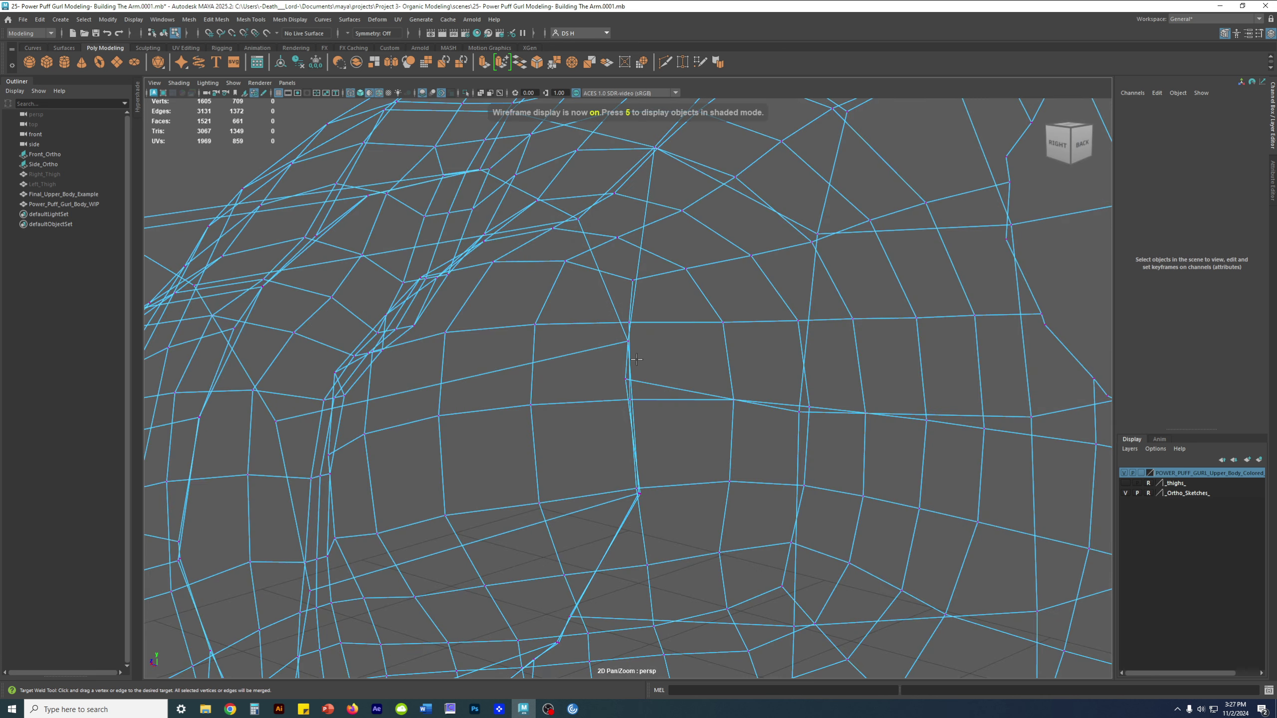
key(5)
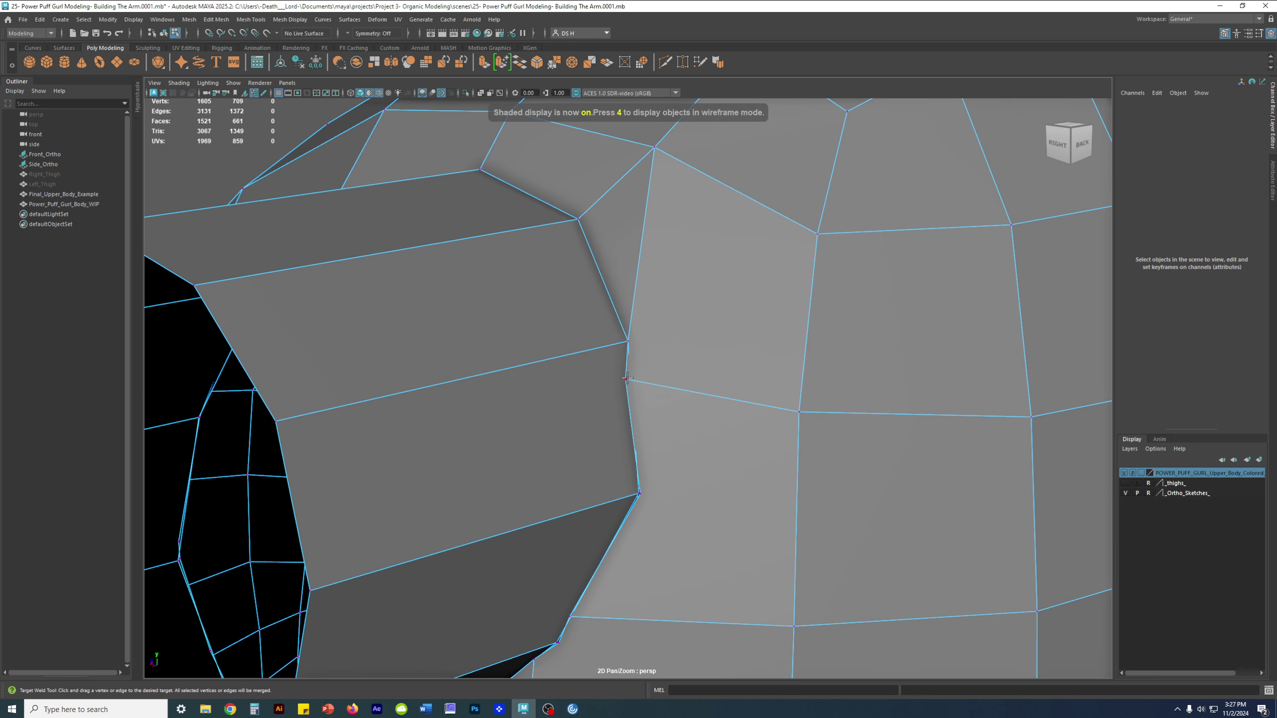
drag(630, 338, 629, 340)
Merge the two overlapping vertices at the next arm corner down the rear seam and save the scene as an incremented version.
mouse_move(684, 374)
alt+mouse_down()
mouse_move(621, 345)
mouse_move(699, 362)
alt+mouse_up()
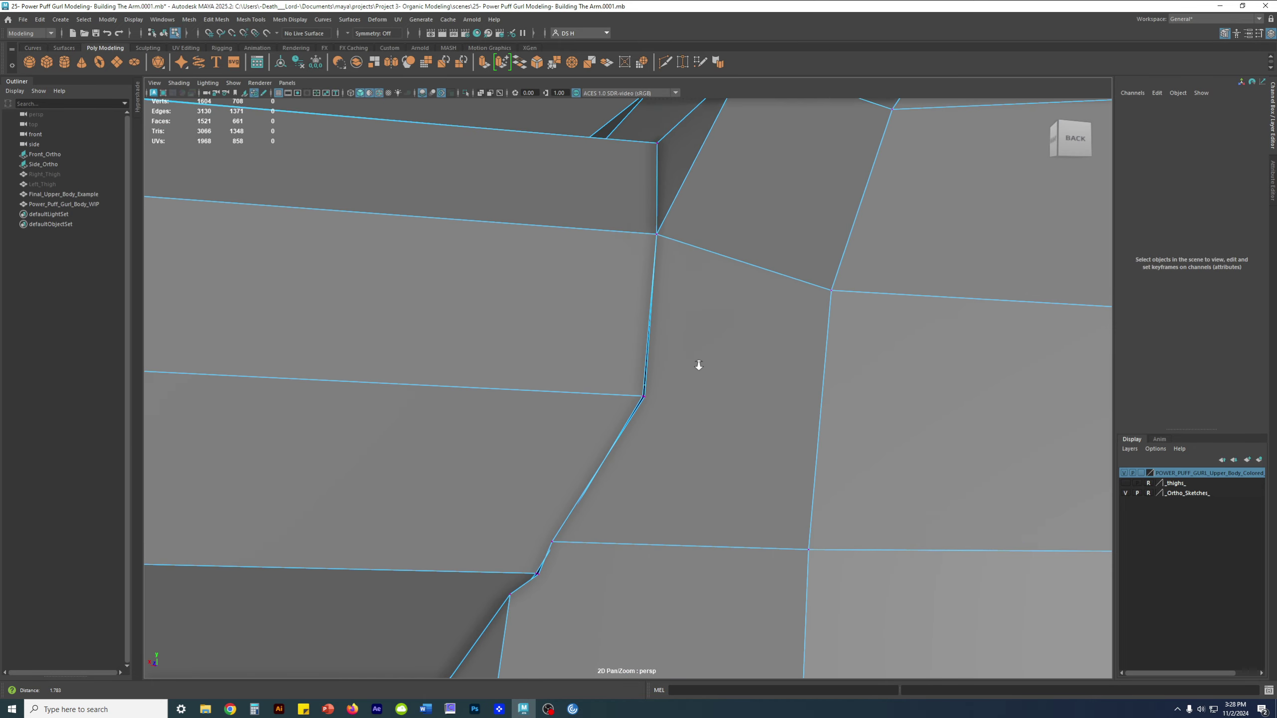
alt+drag(650, 416, 769, 419)
key(4)
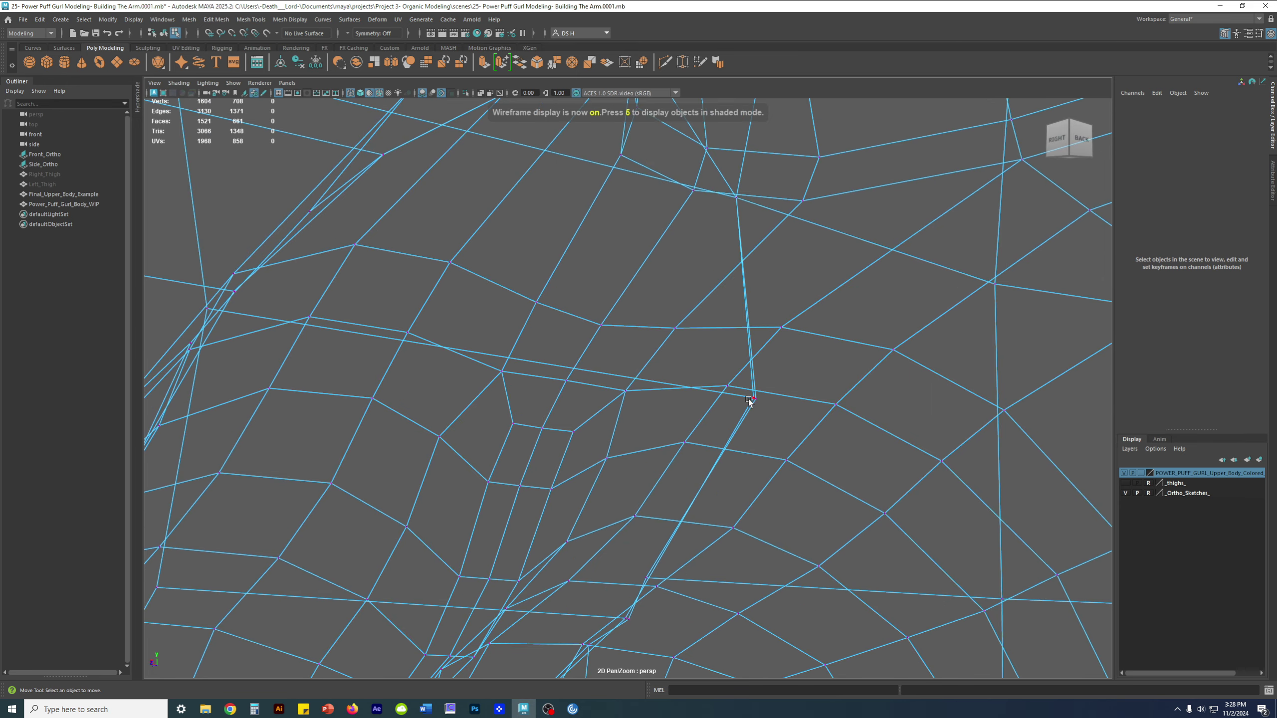
click(753, 400)
key(5)
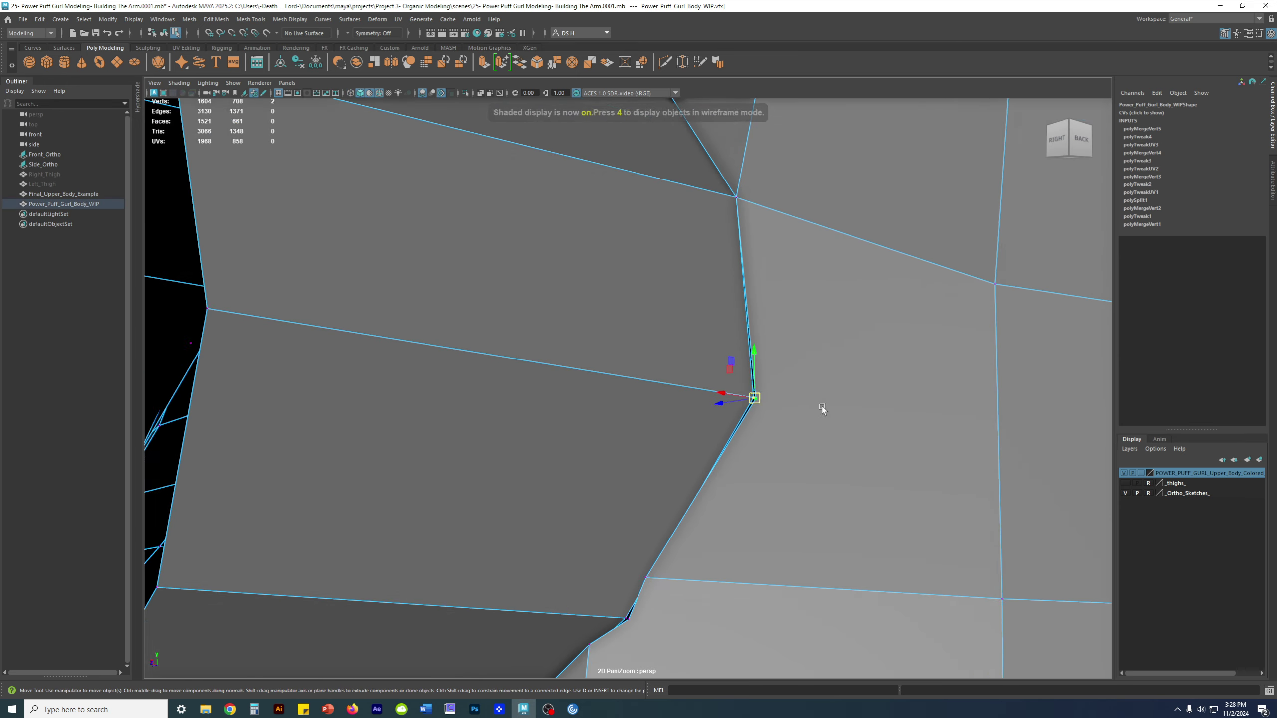
alt+drag(821, 408, 315, 370)
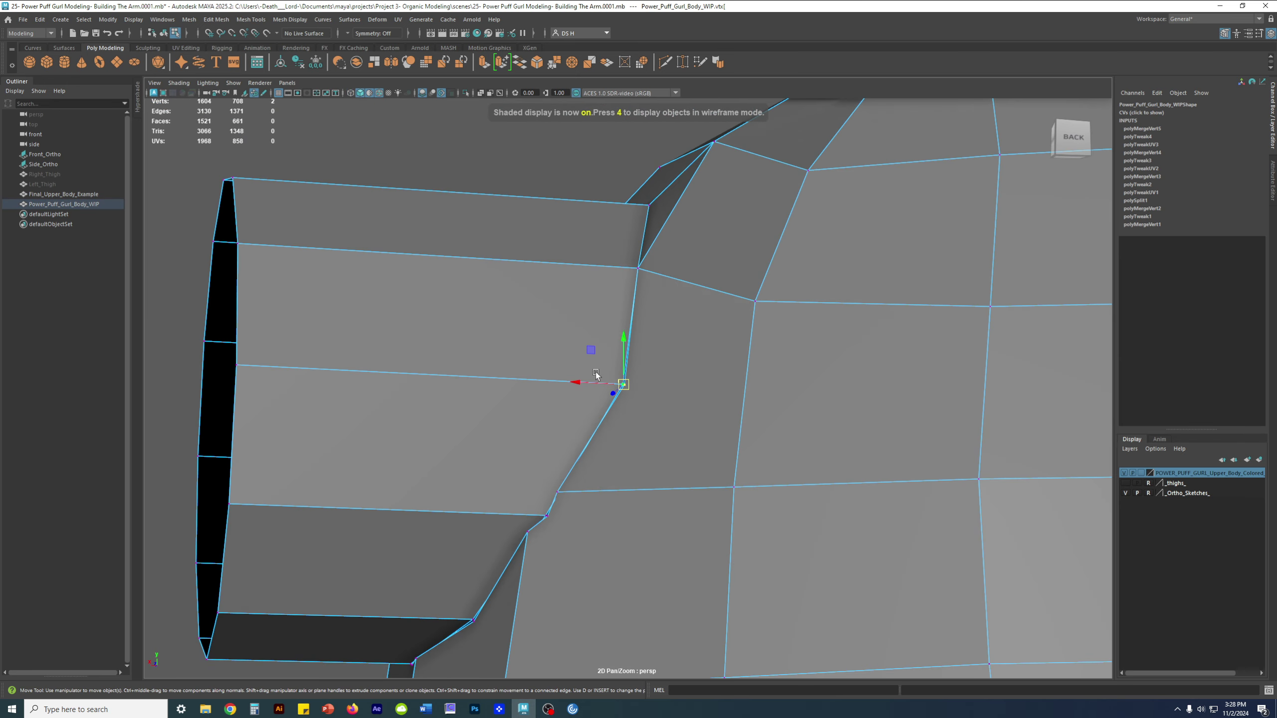
shift+right_click(510, 295)
shift+right_drag(511, 296, 510, 236)
alt+drag(668, 403, 726, 415)
alt+middle_drag(726, 416, 646, 332)
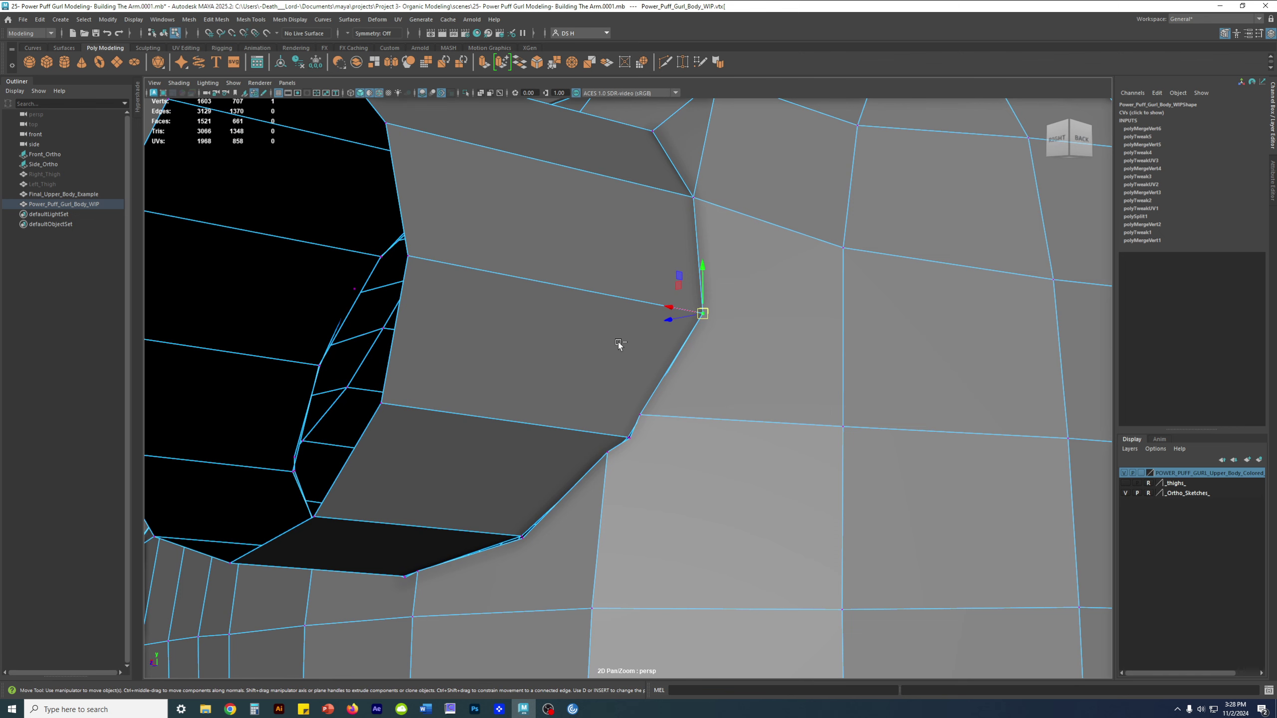
key(ctrl+alt+s)
Try to target weld the body's seam vertex onto the arm corner below the merged one, then undo the weld.
alt+right_drag(610, 342, 698, 395)
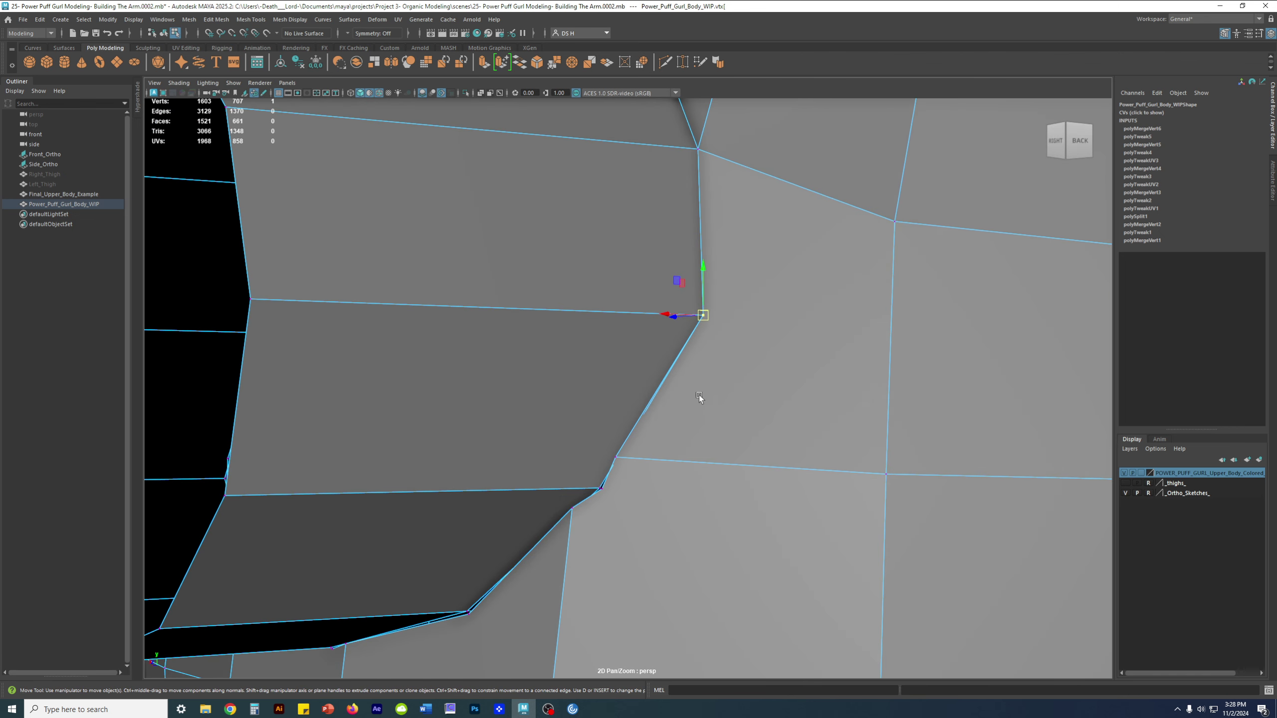
alt+drag(698, 396, 705, 368)
alt+right_drag(704, 368, 931, 410)
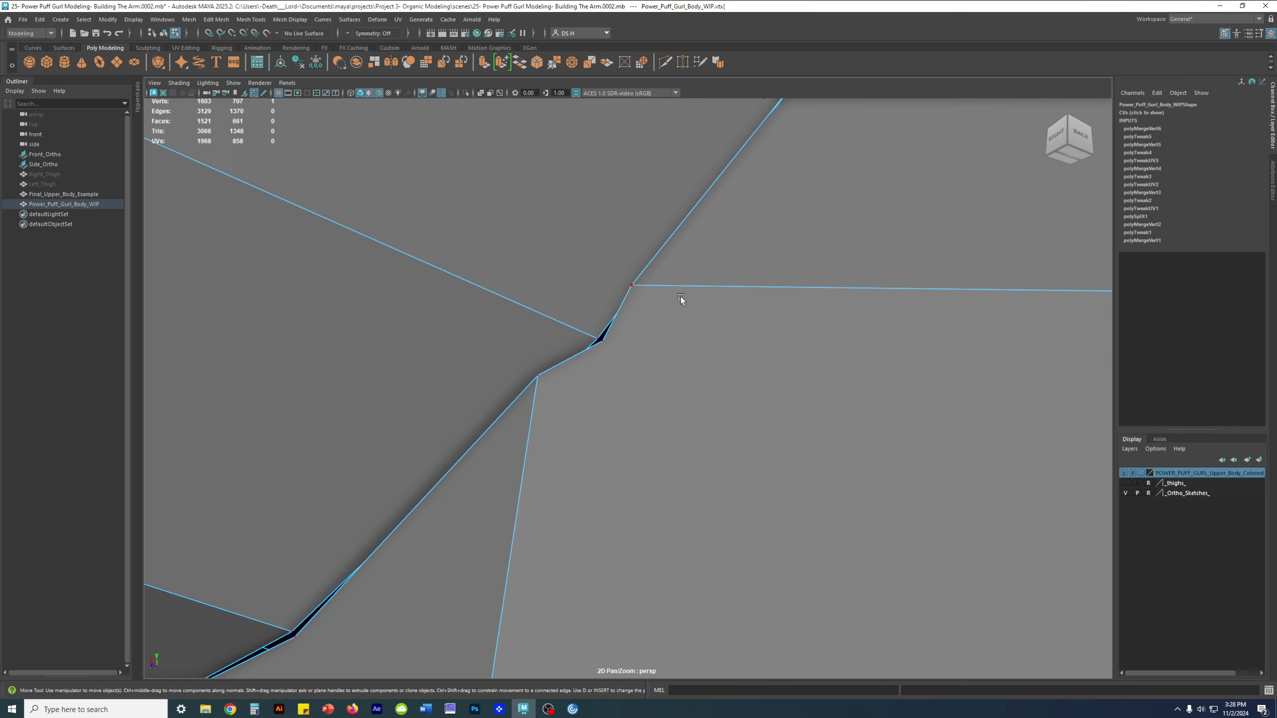
key(4)
key(5)
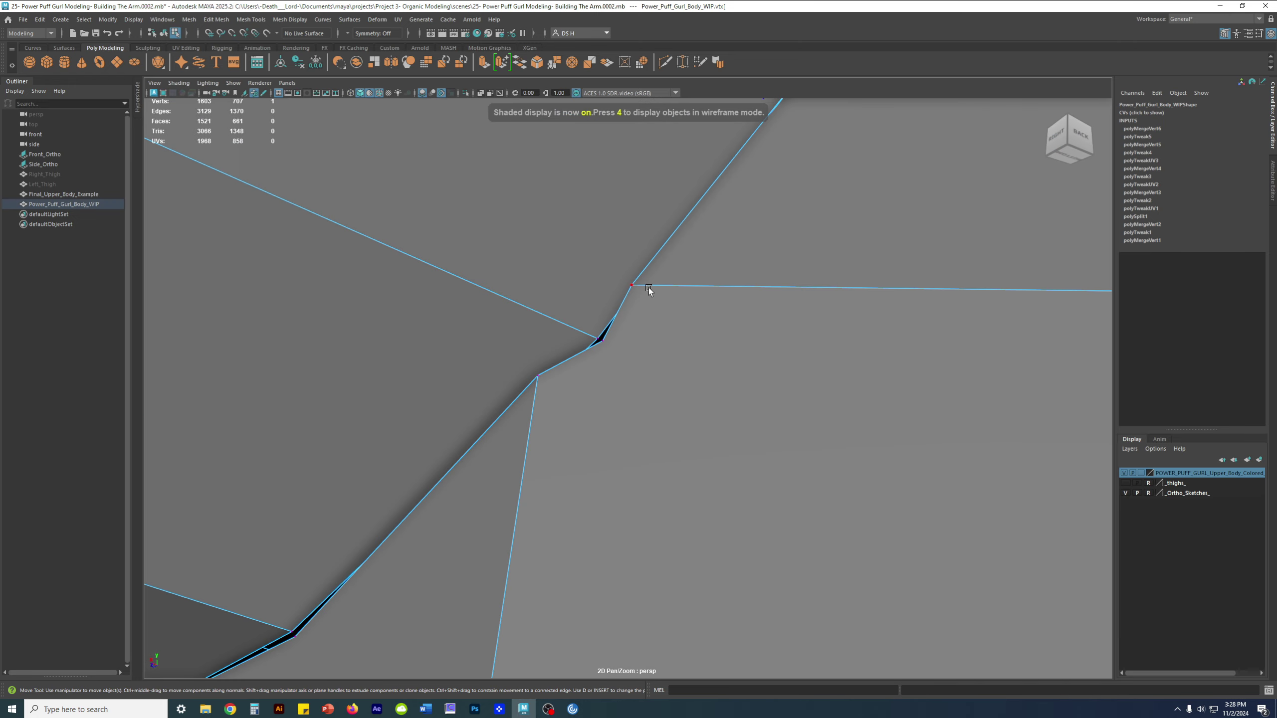
mouse_move(776, 246)
shift+right_down()
mouse_move(772, 211)
mouse_move(772, 240)
shift+right_up()
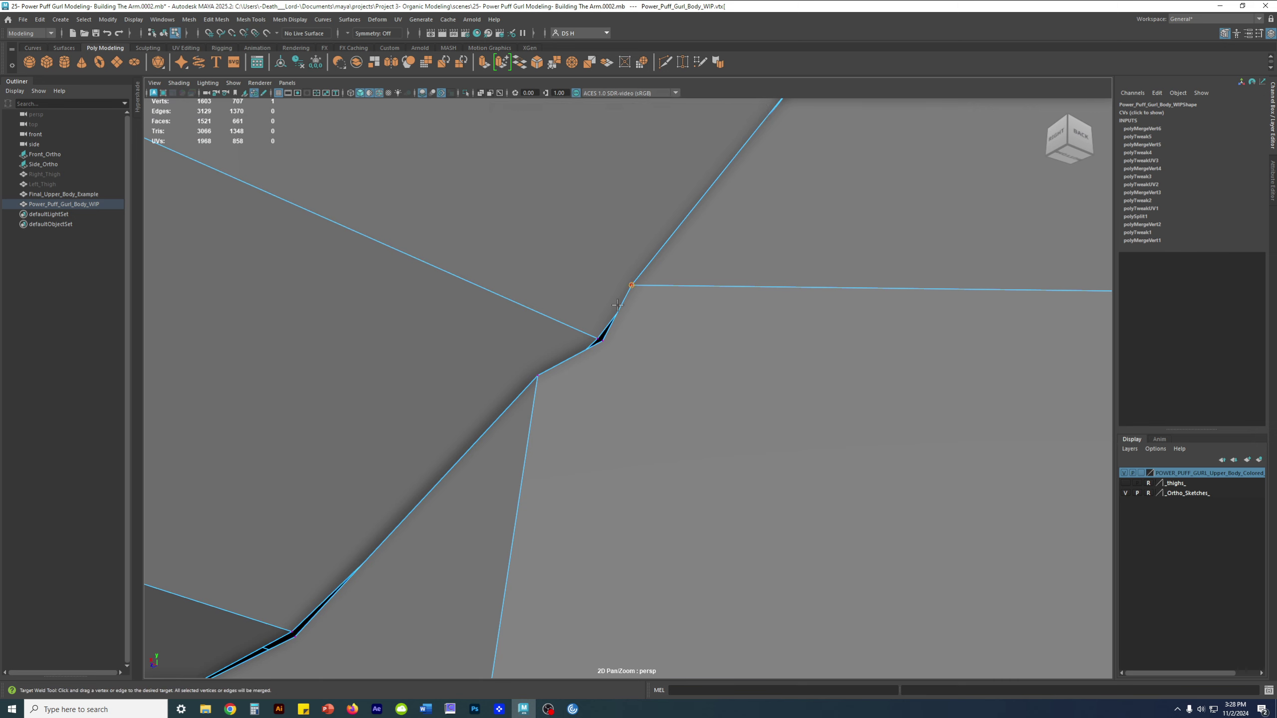
drag(617, 305, 597, 338)
drag(597, 336, 598, 337)
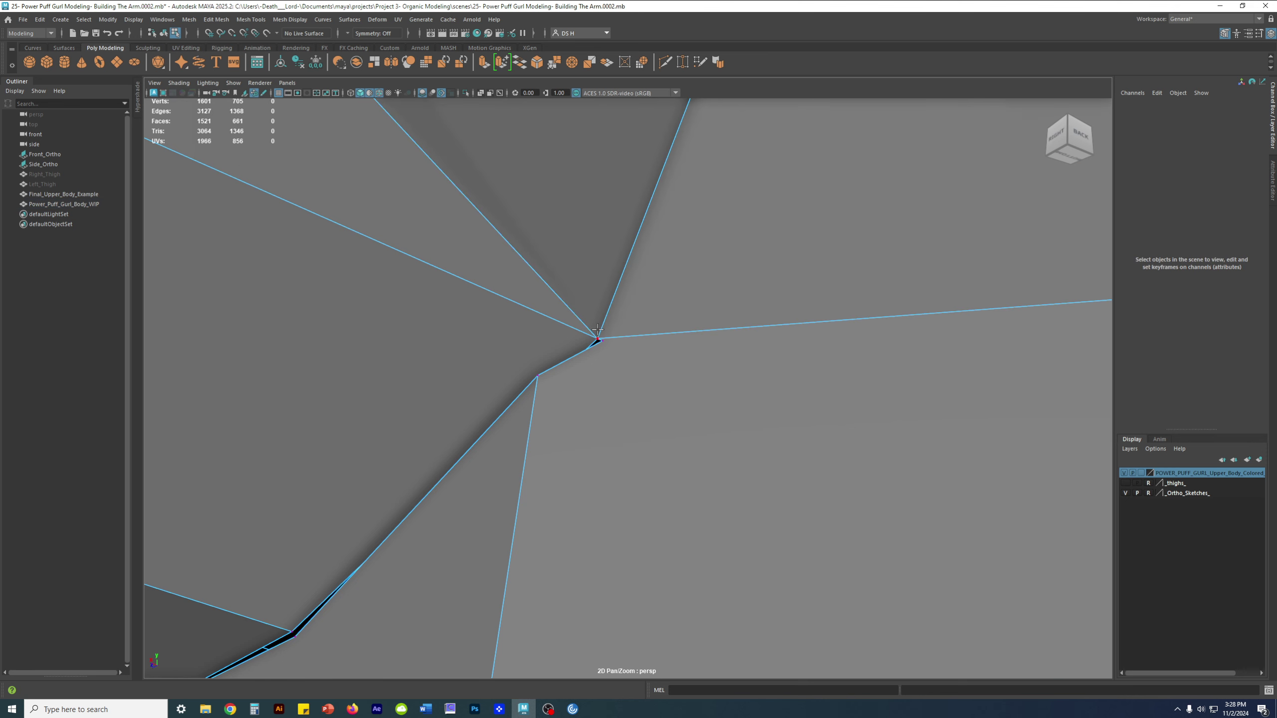
alt+right_drag(750, 330, 362, 320)
key(ctrl+z)
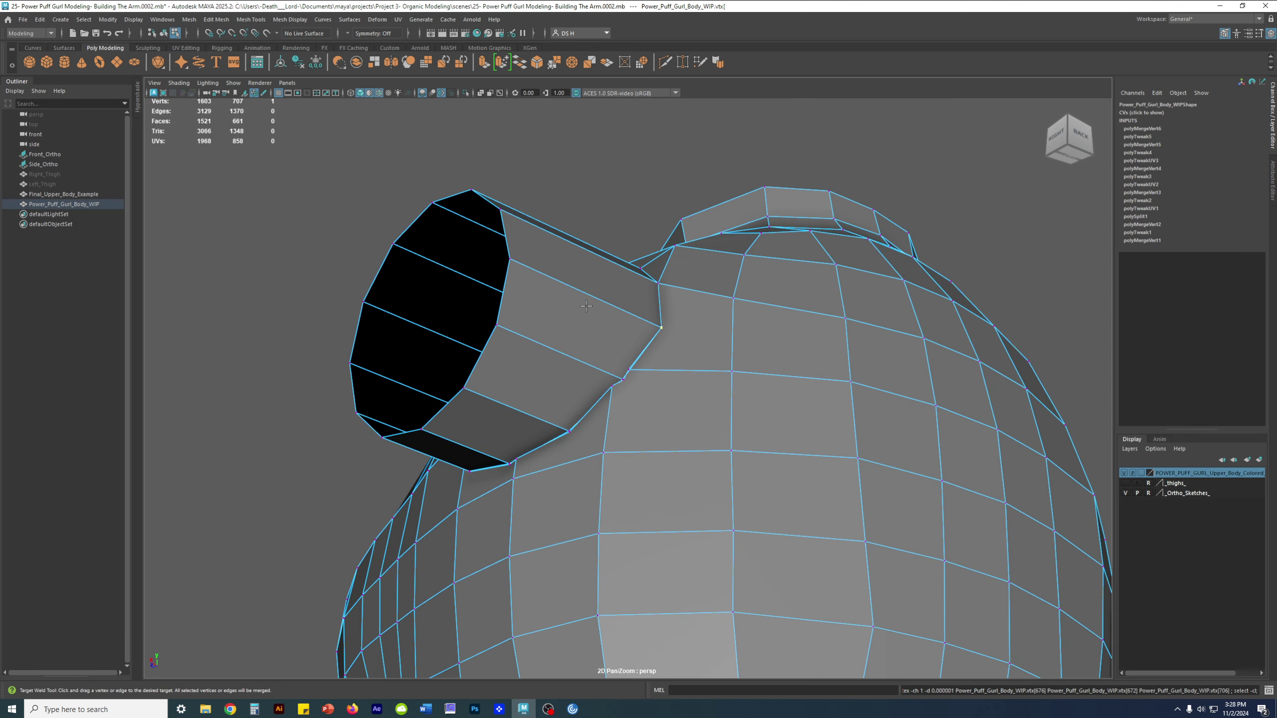
Retry the target weld of the body's seam vertex onto that lower rear arm corner and undo it.
alt+right_drag(585, 306, 775, 367)
scroll(774, 367, up, 6)
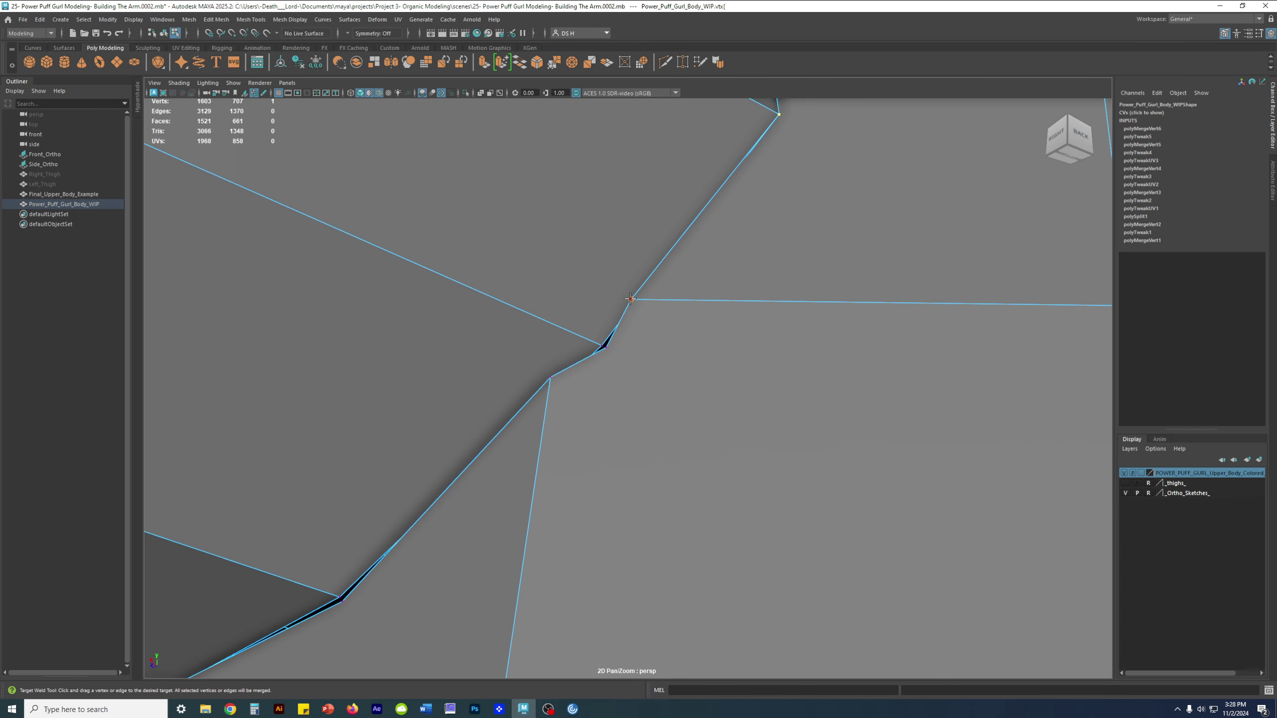
drag(630, 299, 591, 338)
drag(593, 339, 593, 336)
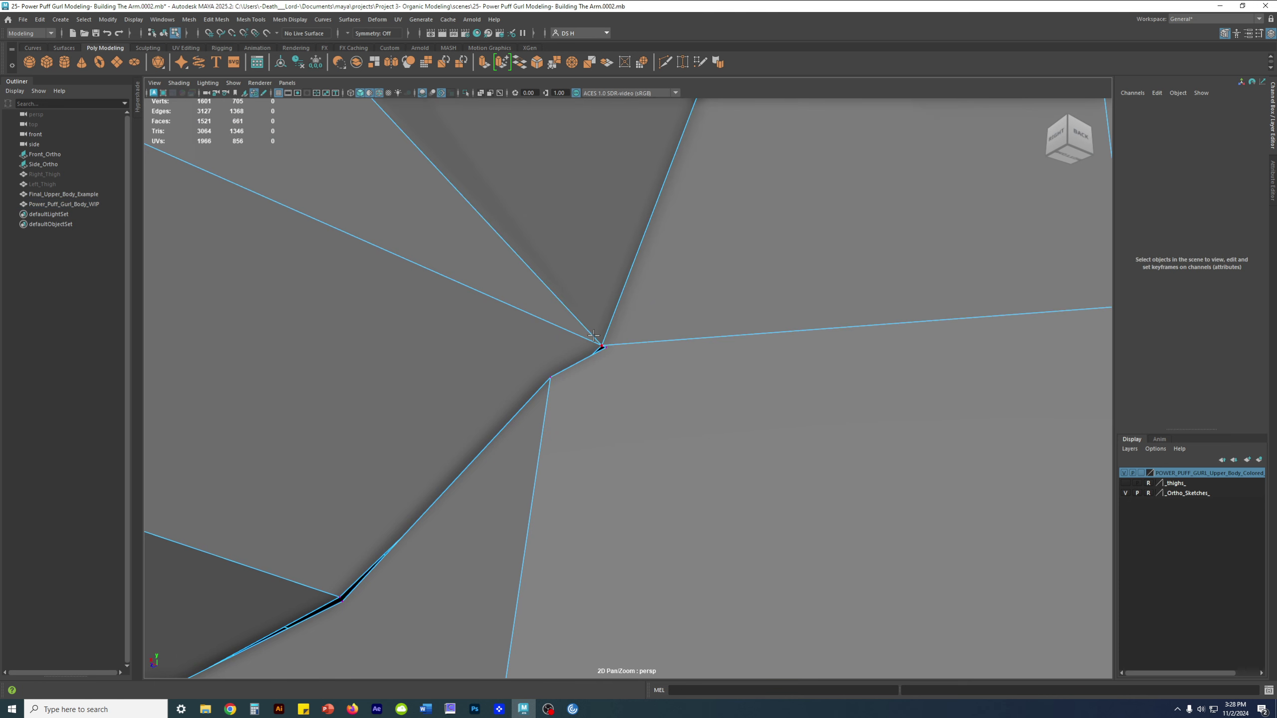
scroll(417, 324, down, 5)
key(ctrl+z)
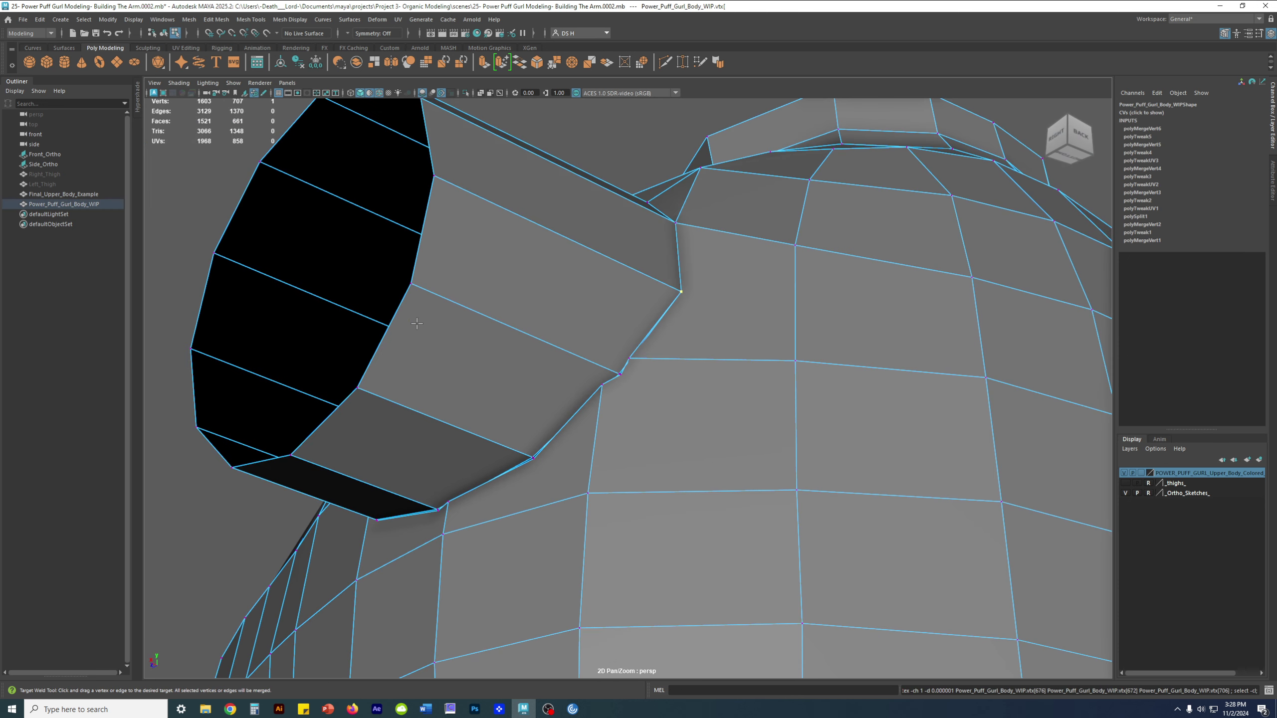
Clear the vertex selection, then target weld the body's seam vertex and the stray vertex beside it onto the lower rear arm corner.
click(592, 140)
scroll(623, 377, up, 5)
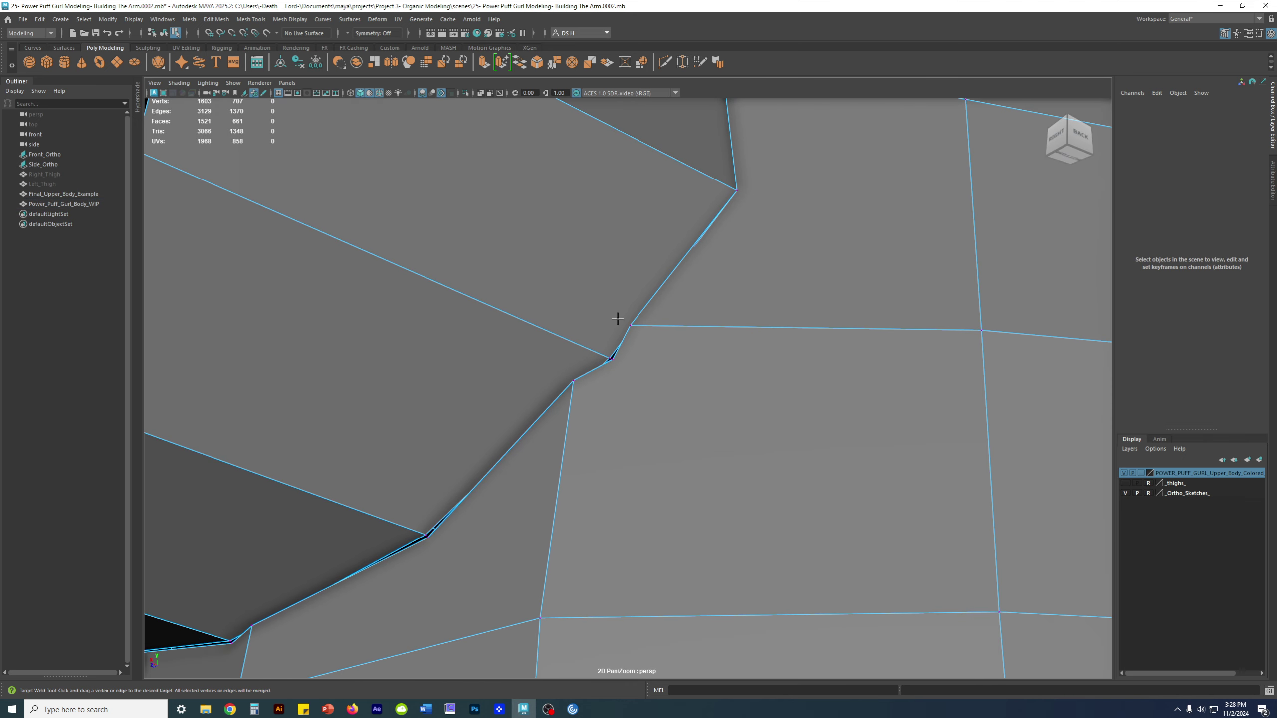
drag(628, 325, 610, 358)
scroll(668, 373, up, 5)
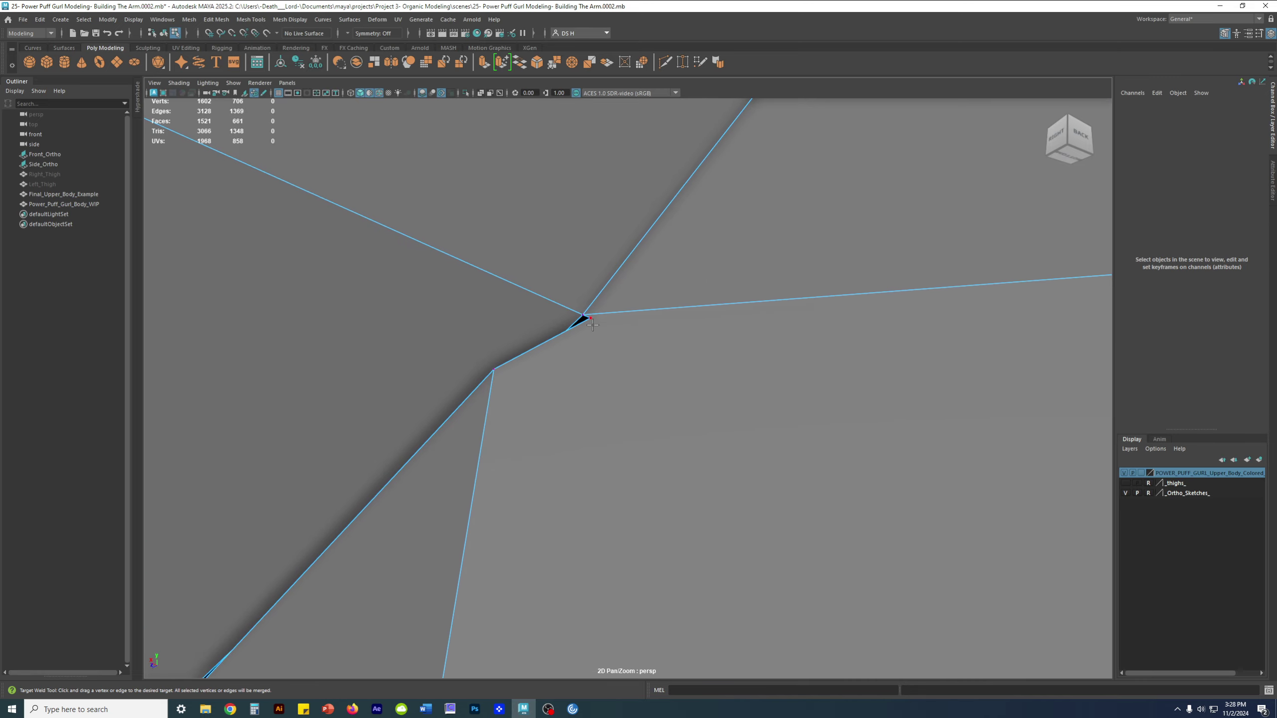
drag(592, 320, 583, 315)
scroll(584, 309, down, 5)
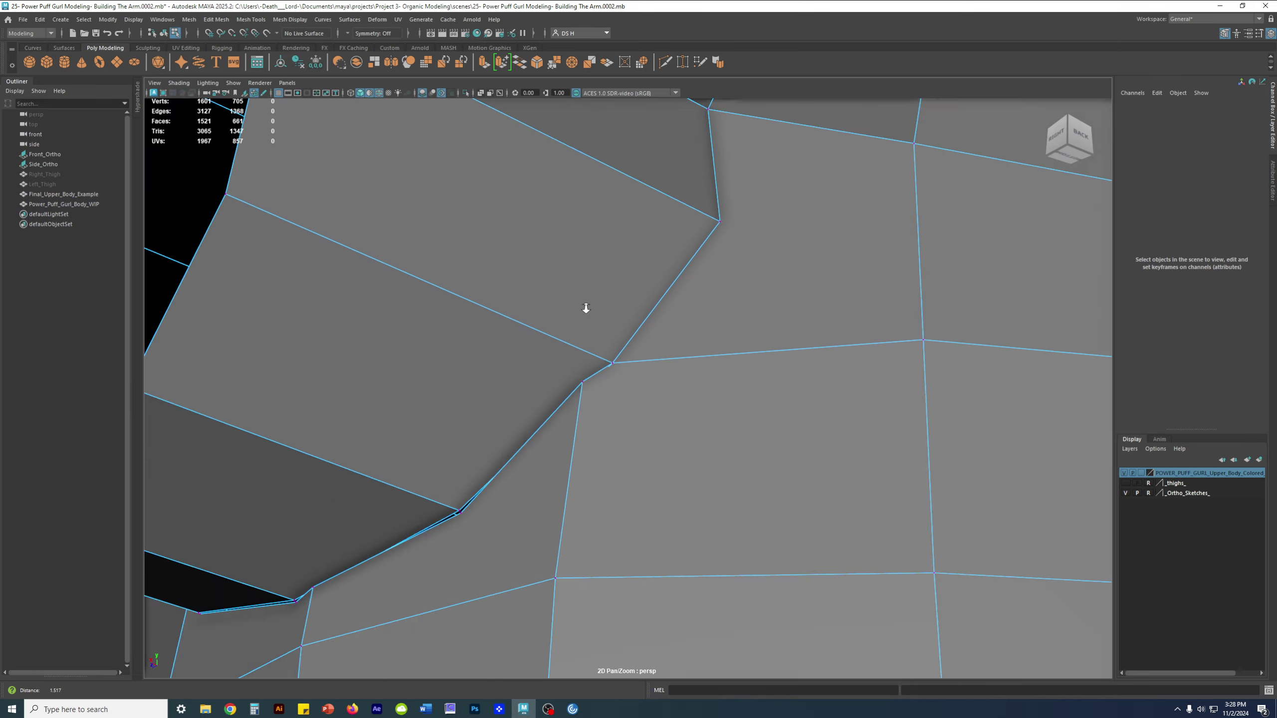
Target weld the body vertex just below that rear arm corner up onto the corner.
alt+drag(473, 330, 790, 377)
scroll(805, 387, up, 8)
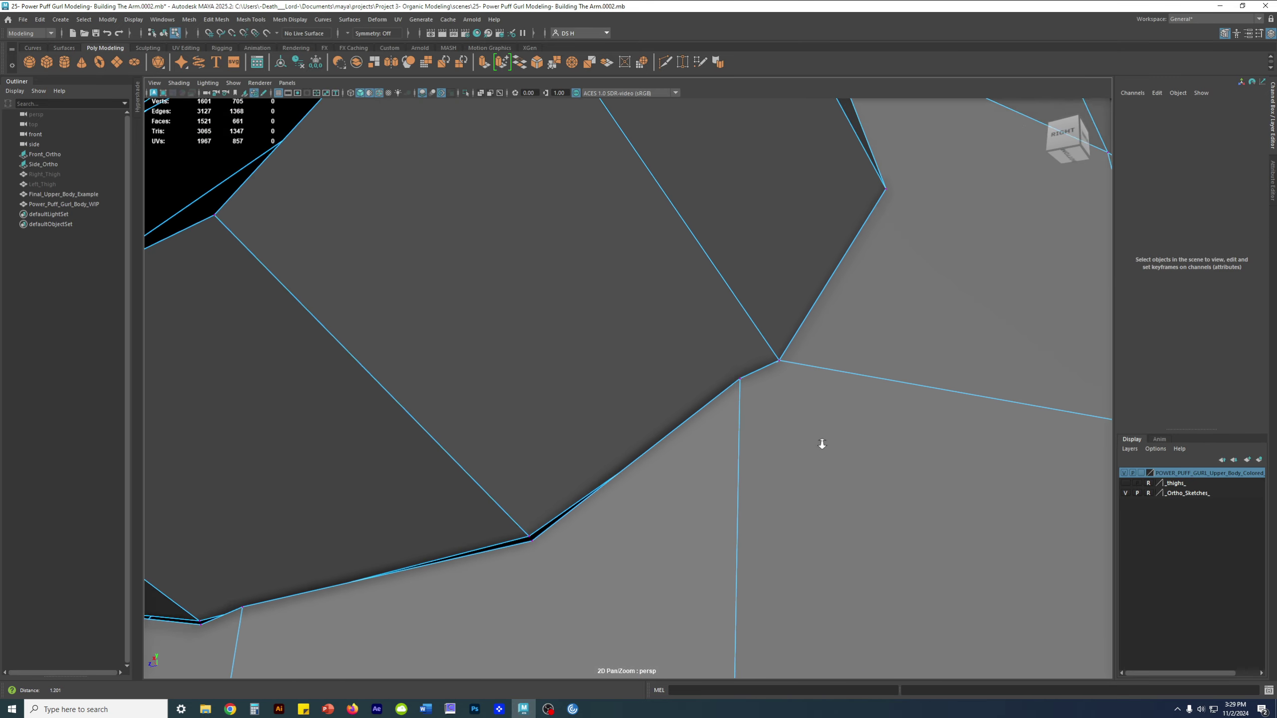
drag(750, 378, 843, 366)
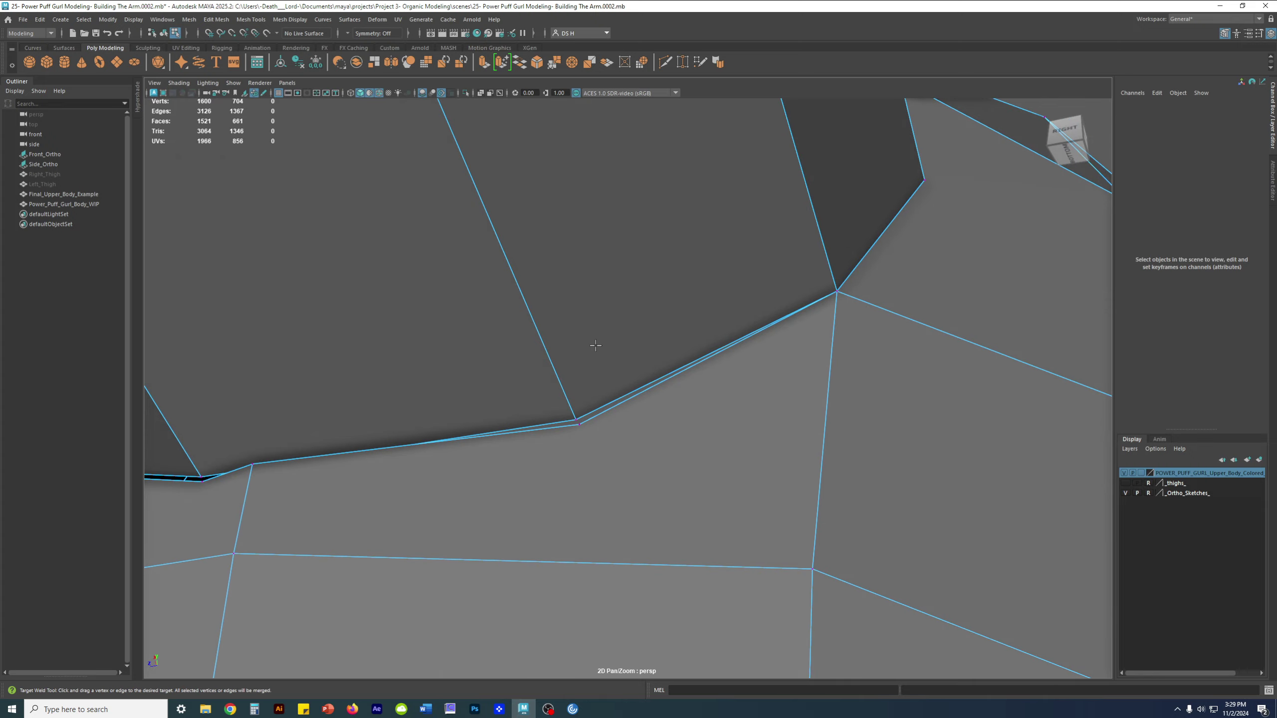
Close the gap at the next arm corner toward the underside by target welding its two nearly overlapping vertices.
alt+drag(810, 307, 742, 348)
alt+right_drag(741, 348, 314, 360)
alt+drag(716, 378, 753, 373)
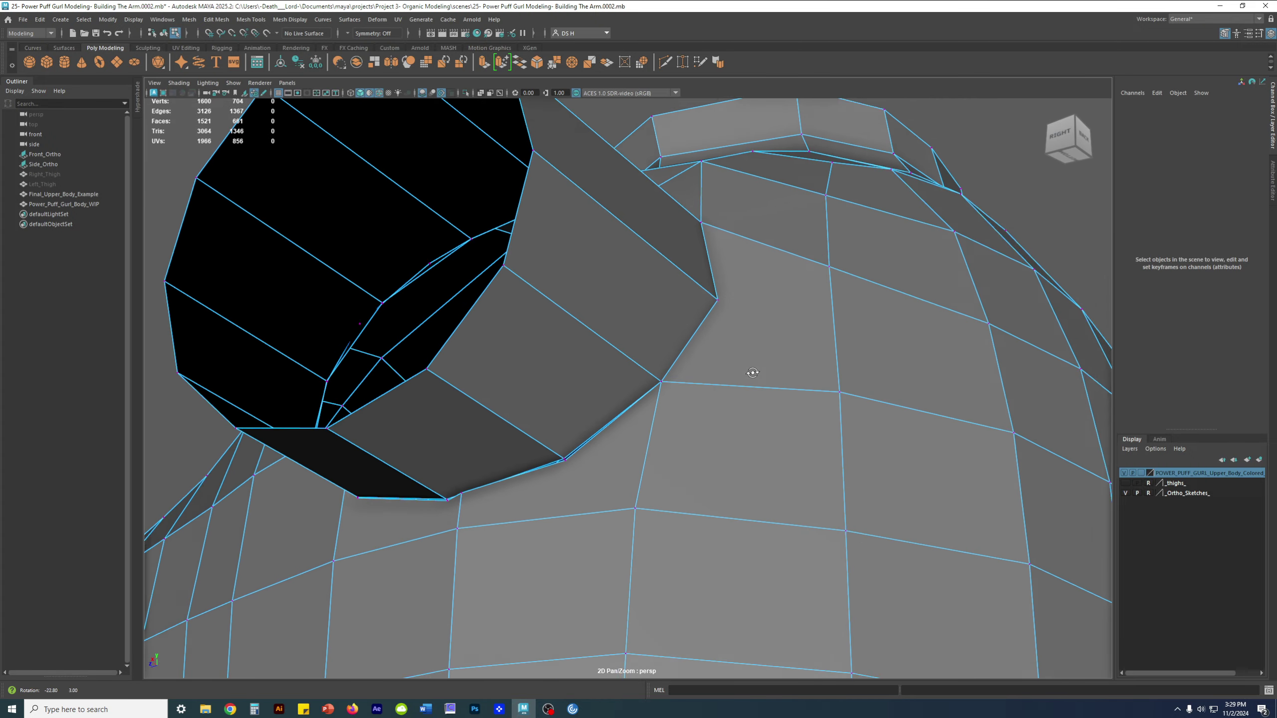
alt+right_drag(752, 372, 736, 482)
alt+drag(491, 438, 520, 406)
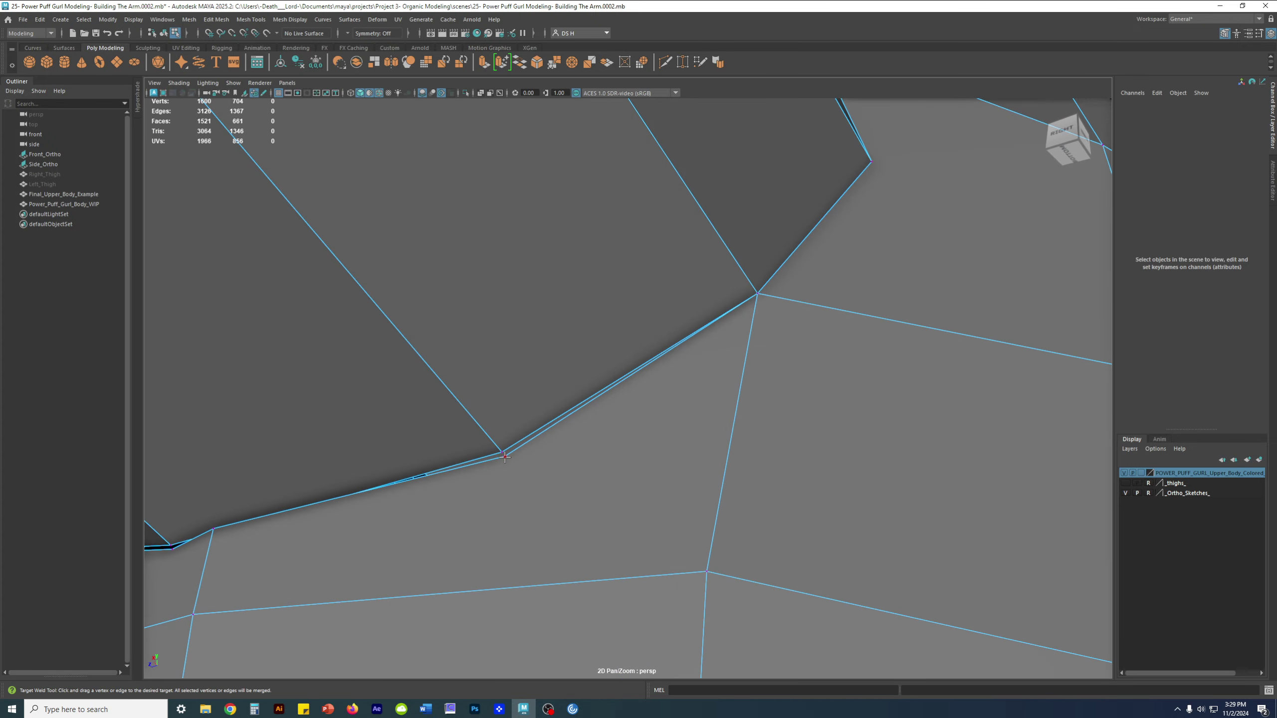
alt+drag(505, 456, 646, 360)
Target weld the body's edge-loop vertex beneath the arm onto the adjacent seam vertex, then weld the arm's bottom corner onto it.
alt+right_drag(778, 386, 465, 422)
alt+drag(464, 422, 714, 443)
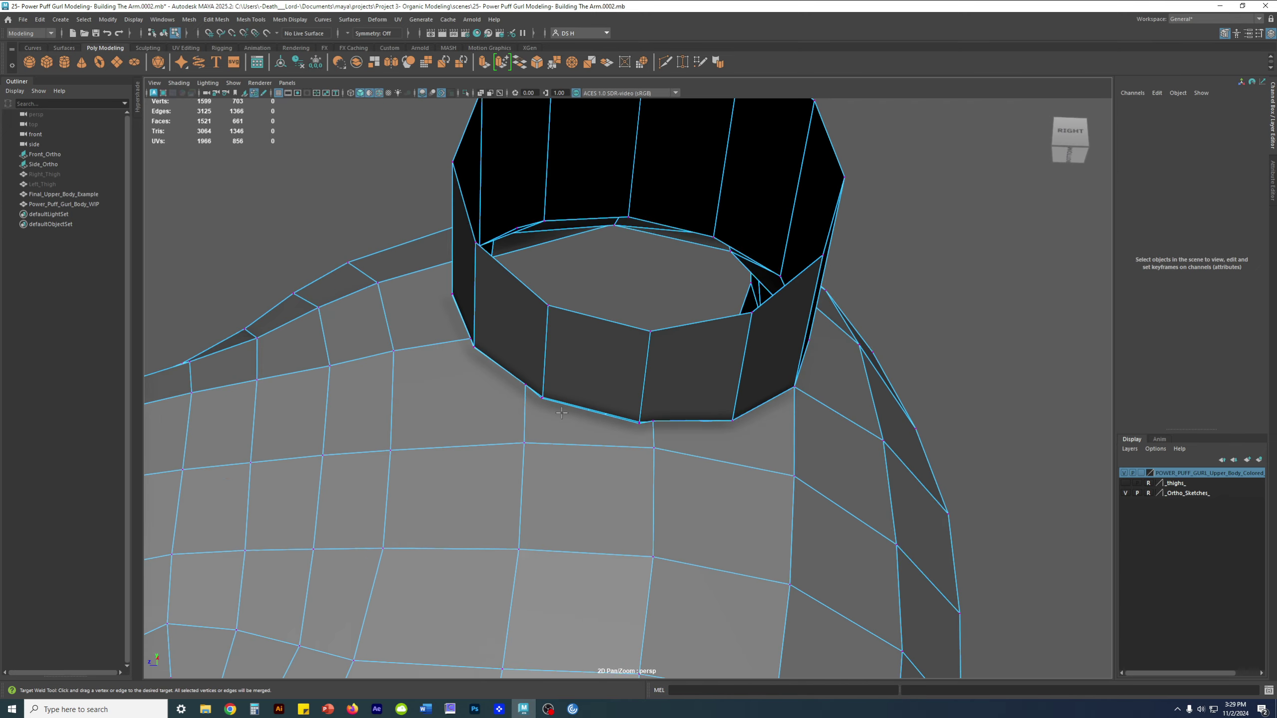
alt+right_drag(714, 443, 862, 468)
alt+drag(863, 468, 597, 390)
alt+right_drag(597, 391, 930, 455)
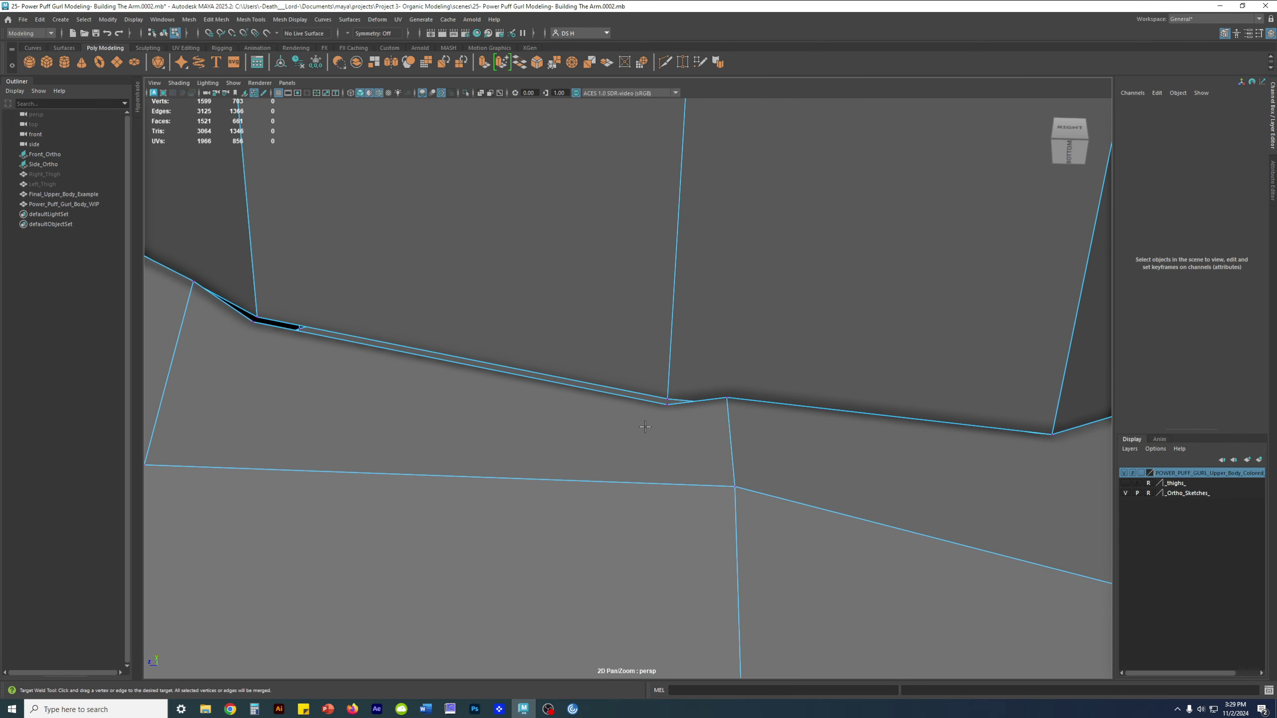
scroll(613, 391, up, 4)
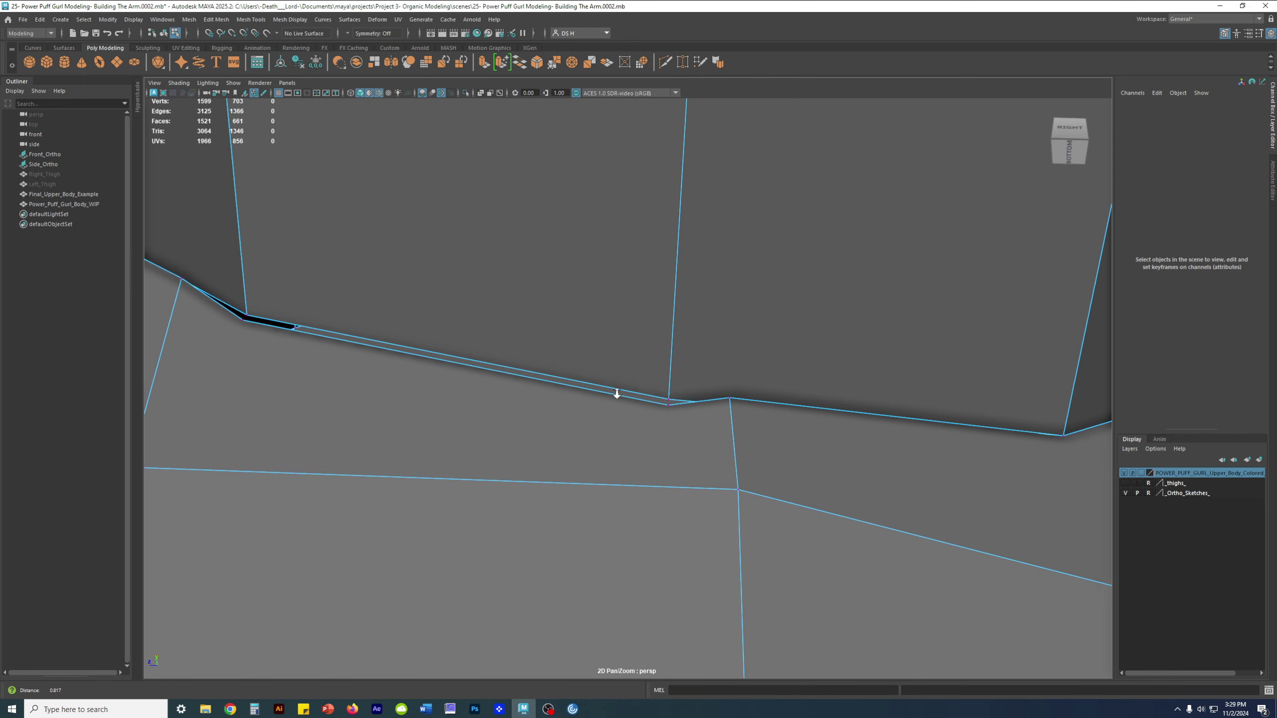
drag(838, 409, 712, 427)
alt+right_drag(712, 421, 869, 460)
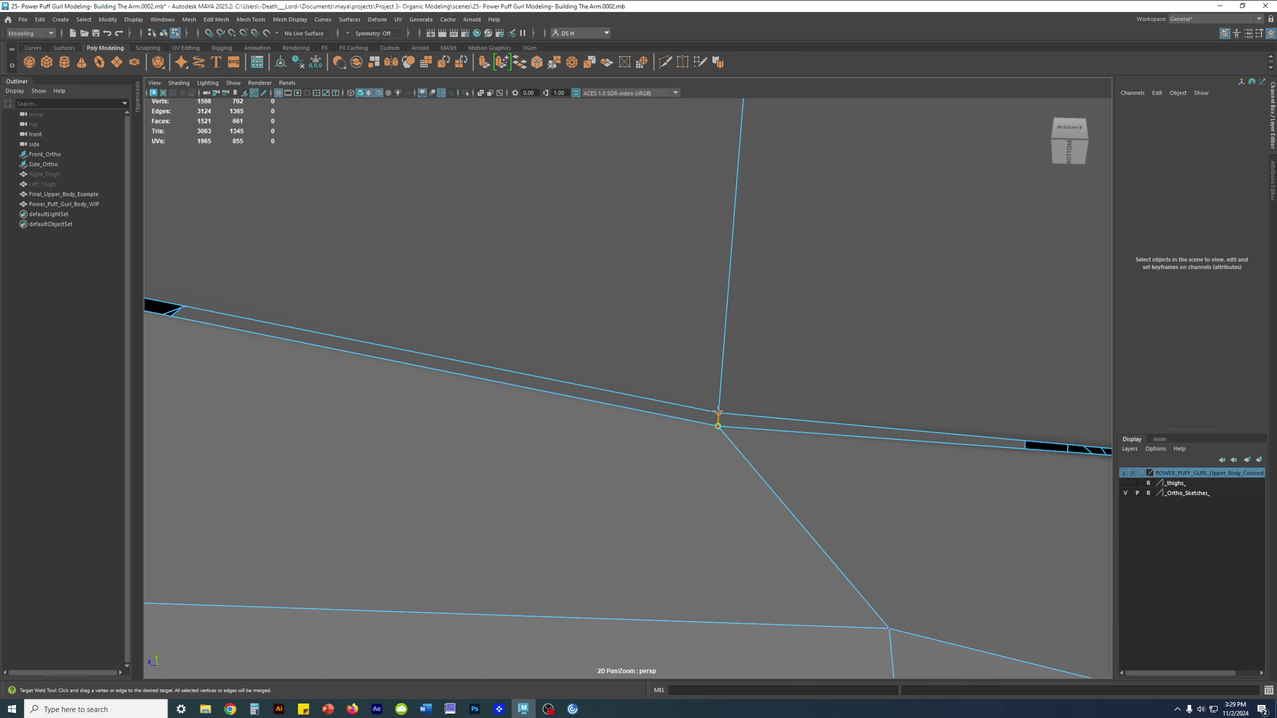
drag(719, 411, 718, 426)
scroll(718, 453, down, 8)
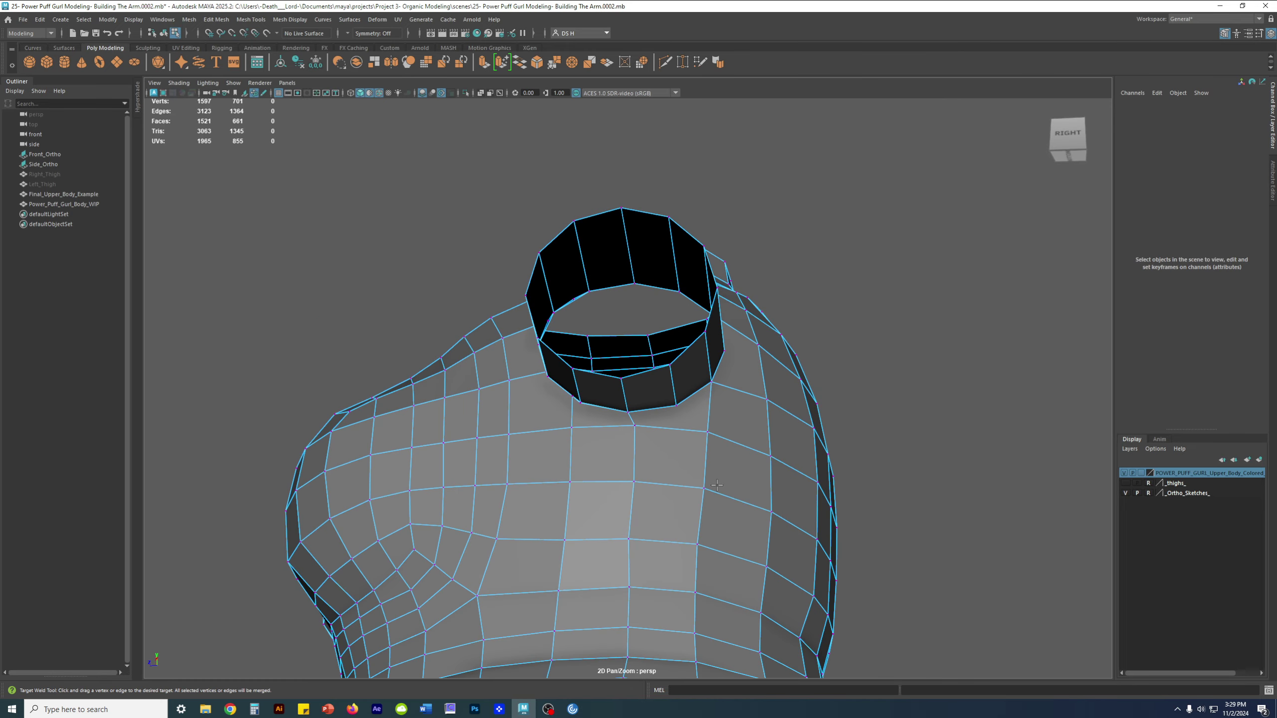
Target weld the front underside body vertex down onto the neighbouring seam vertex, then weld that onto the arm corner.
alt+drag(716, 484, 682, 310)
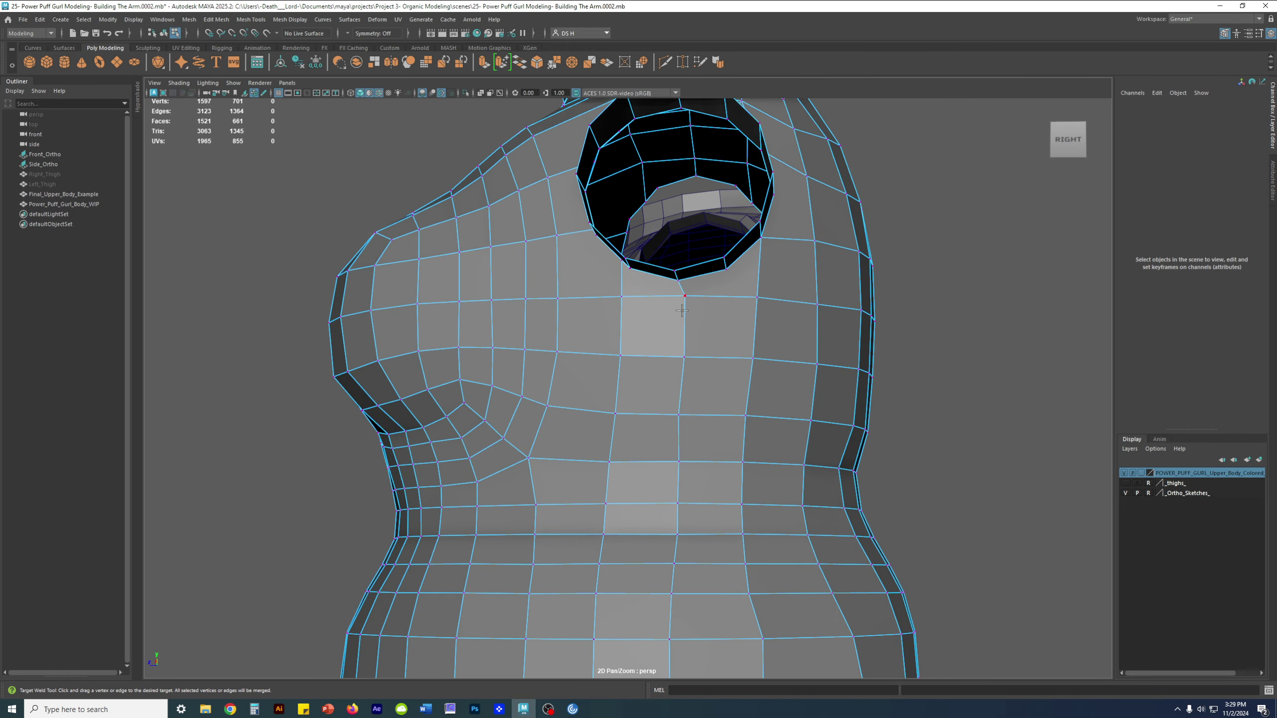
scroll(574, 629, up, 5)
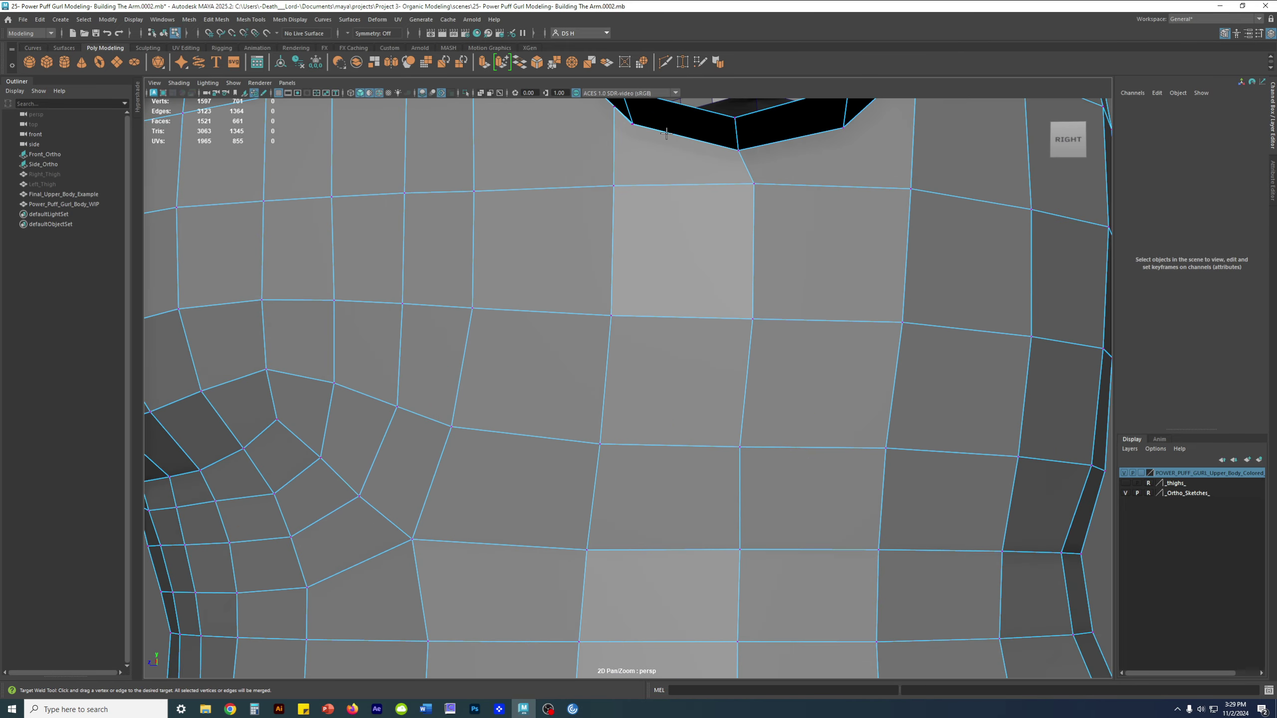
alt+drag(530, 377, 581, 322)
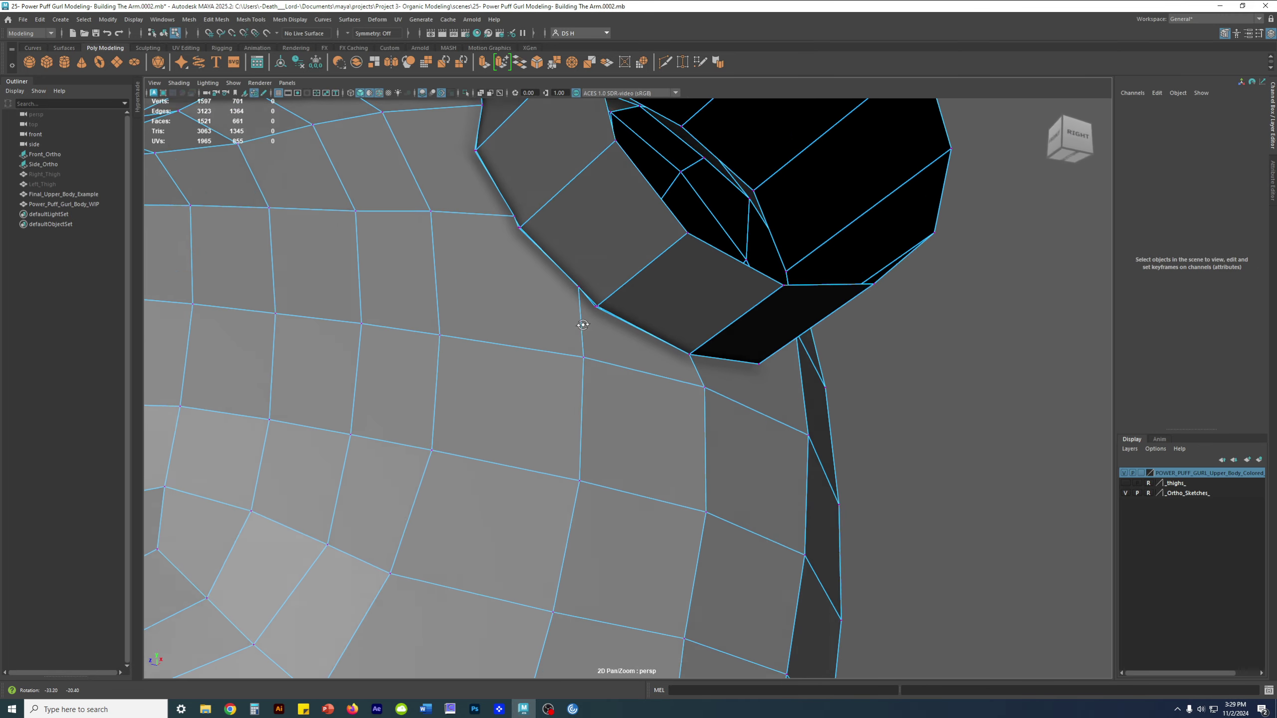
alt+right_drag(582, 322, 618, 285)
alt+middle_drag(617, 286, 664, 316)
alt+right_drag(664, 316, 958, 357)
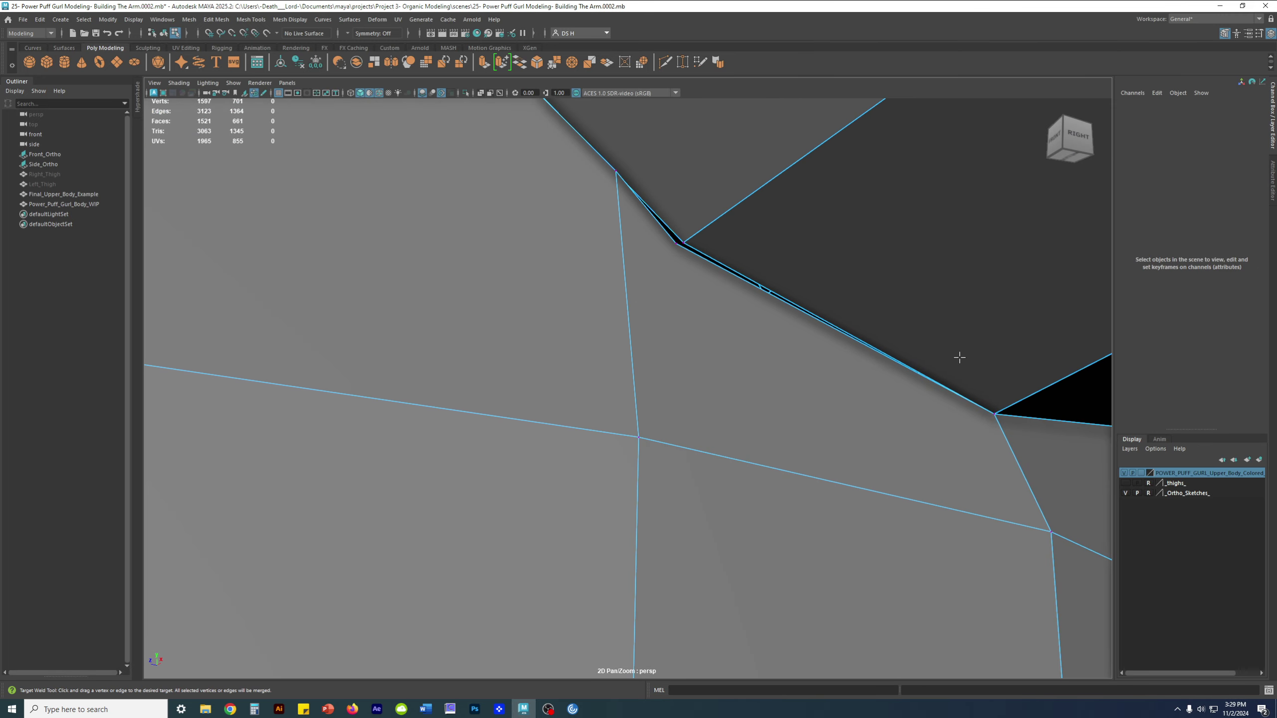
alt+middle_drag(661, 204, 664, 237)
drag(663, 237, 693, 256)
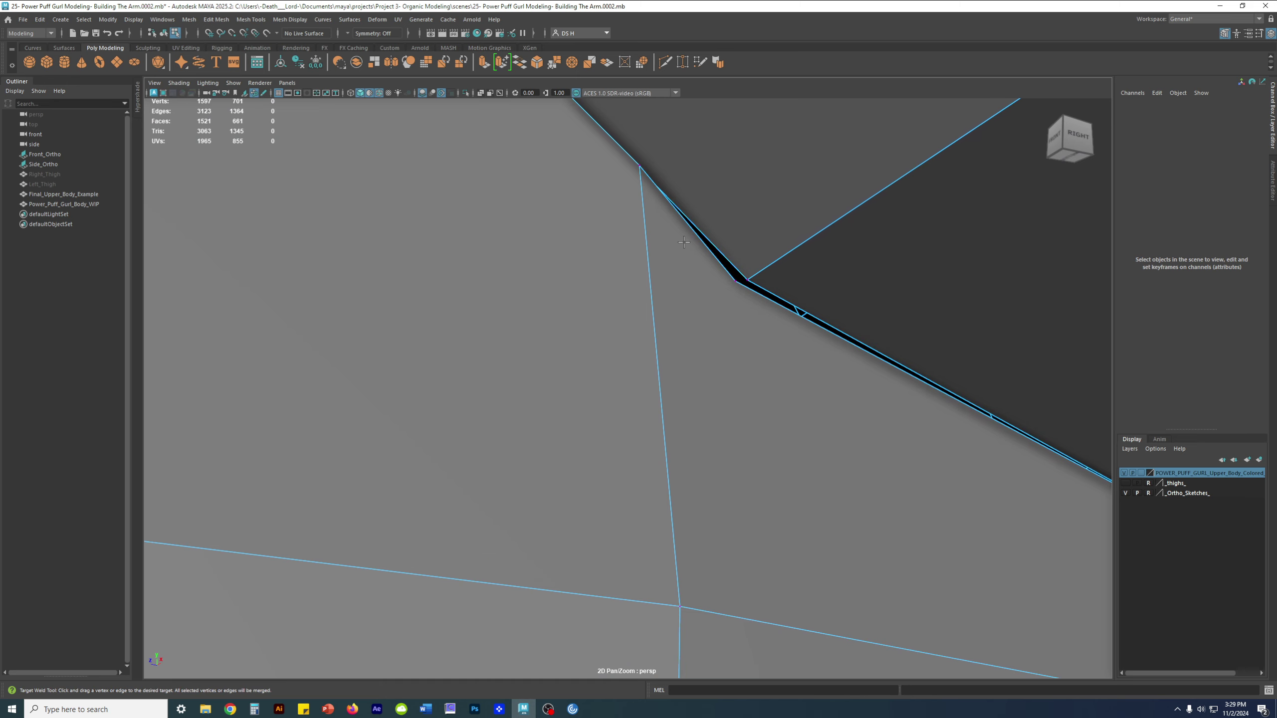
key(4)
key(5)
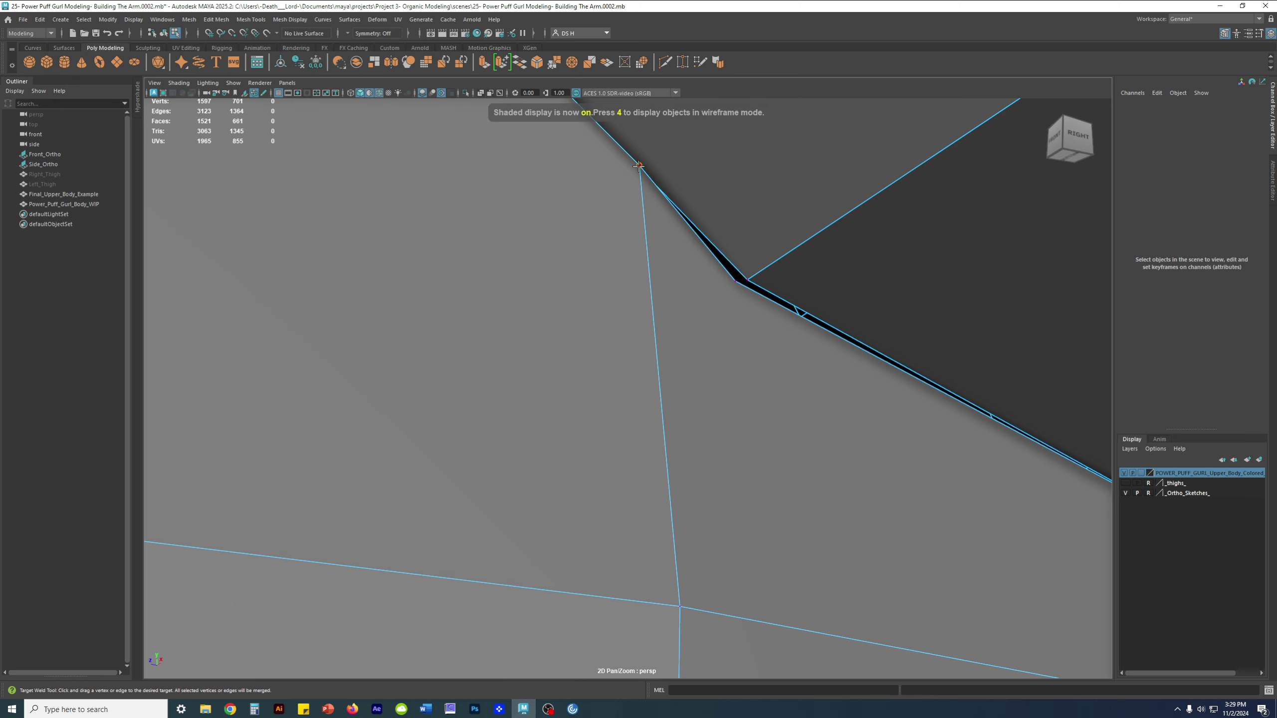
drag(693, 240, 733, 280)
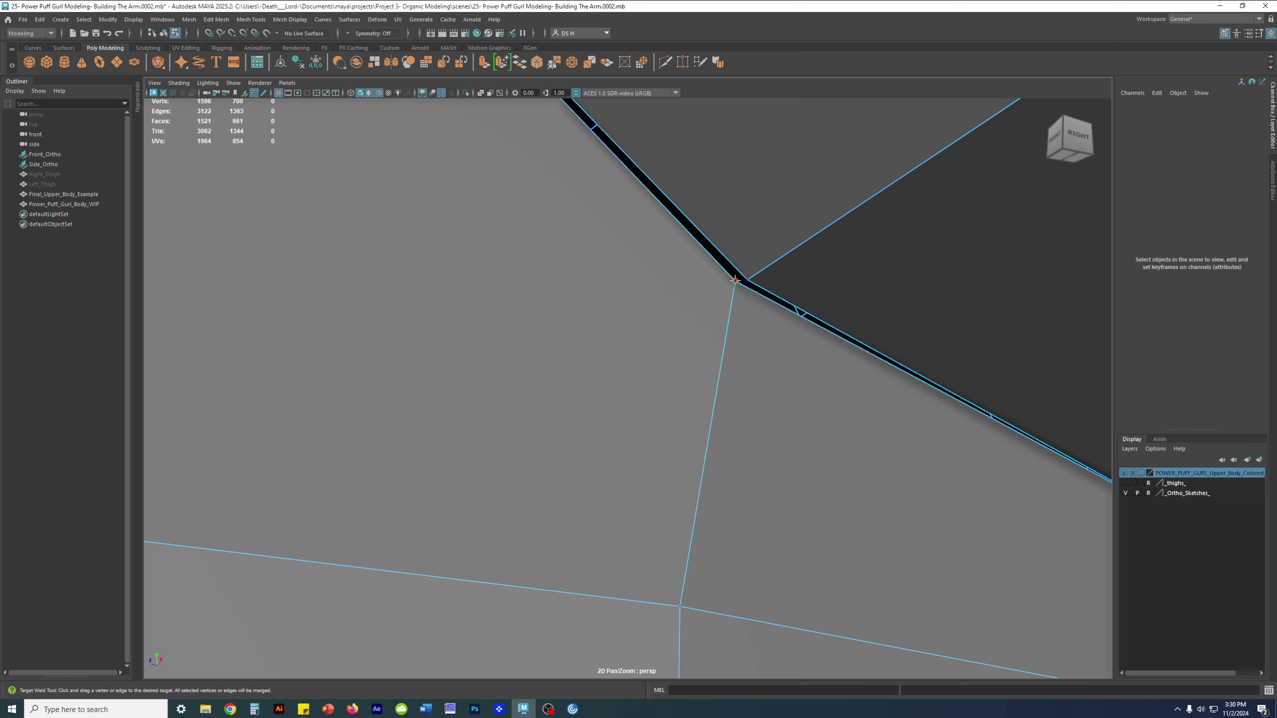
drag(740, 281, 751, 277)
drag(751, 278, 752, 275)
Target weld the body's edge-loop vertex at the lower front shoulder down onto the adjacent seam vertex, then weld that onto the neighbouring arm corner.
alt+right_drag(765, 281, 662, 232)
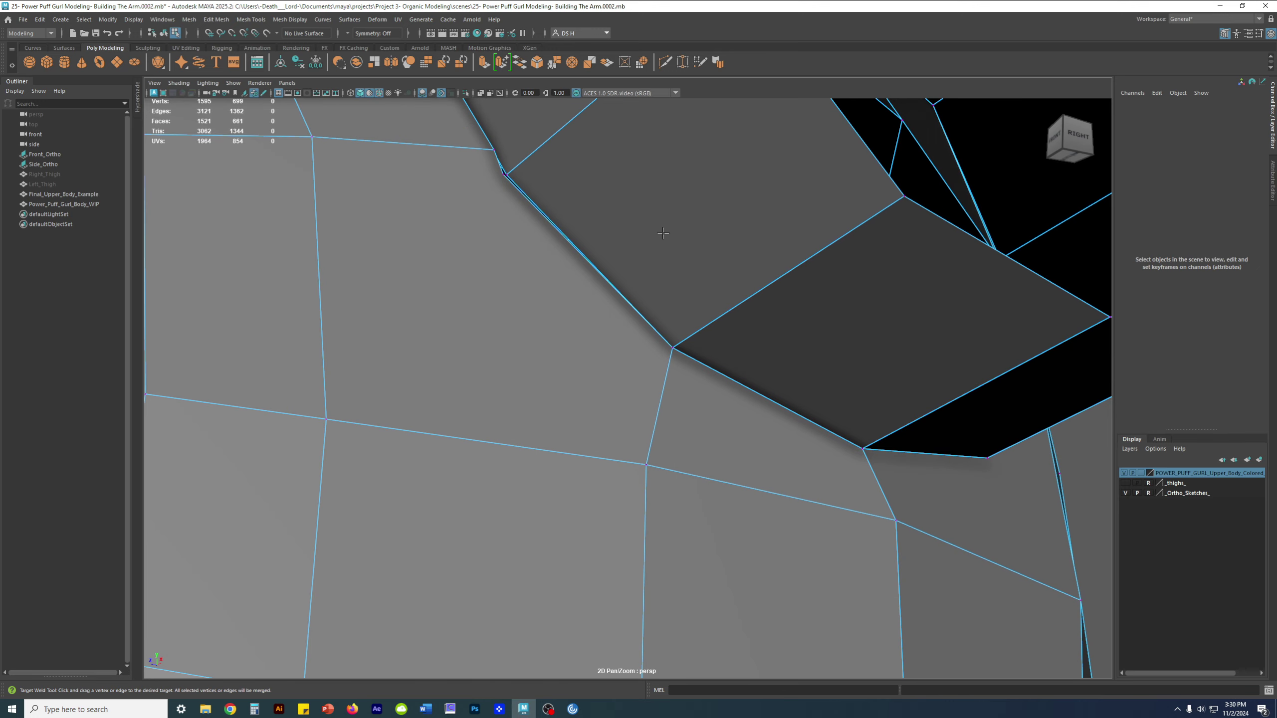
alt+middle_drag(661, 231, 728, 348)
alt+right_drag(568, 262, 591, 278)
scroll(591, 277, up, 5)
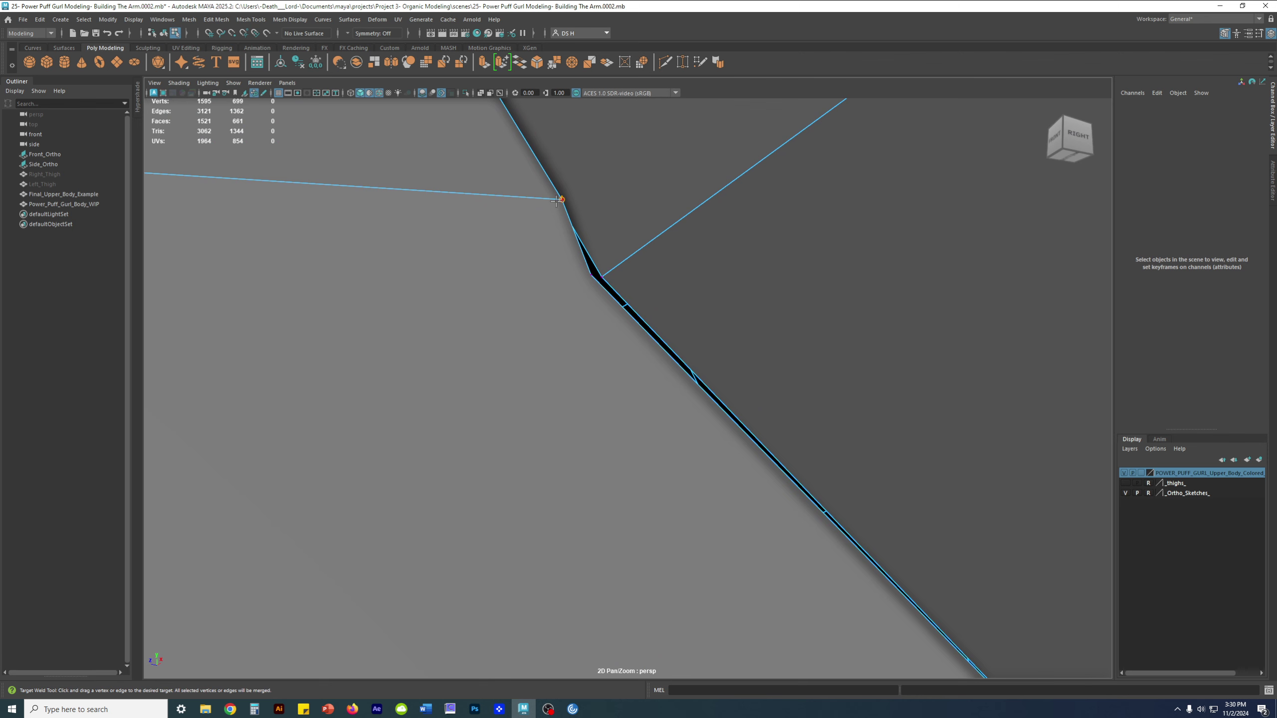
scroll(712, 229, down, 8)
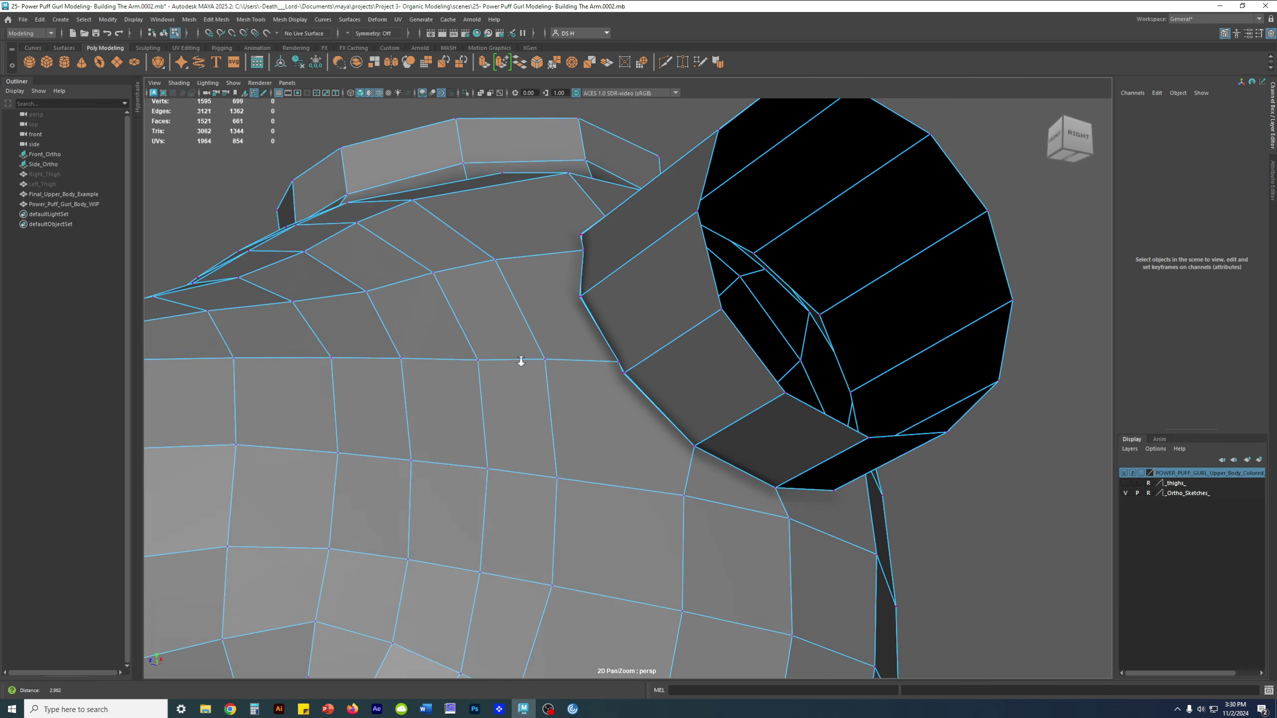
scroll(645, 368, up, 10)
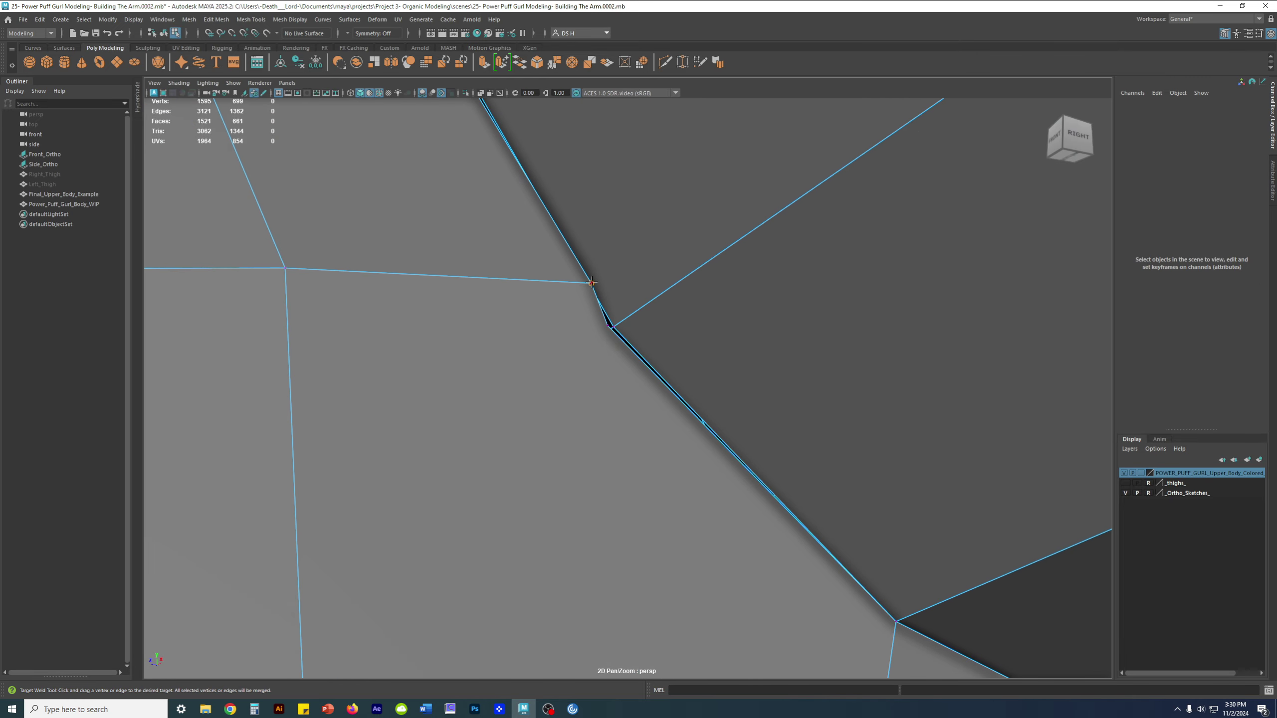
drag(591, 283, 608, 324)
scroll(559, 297, up, 5)
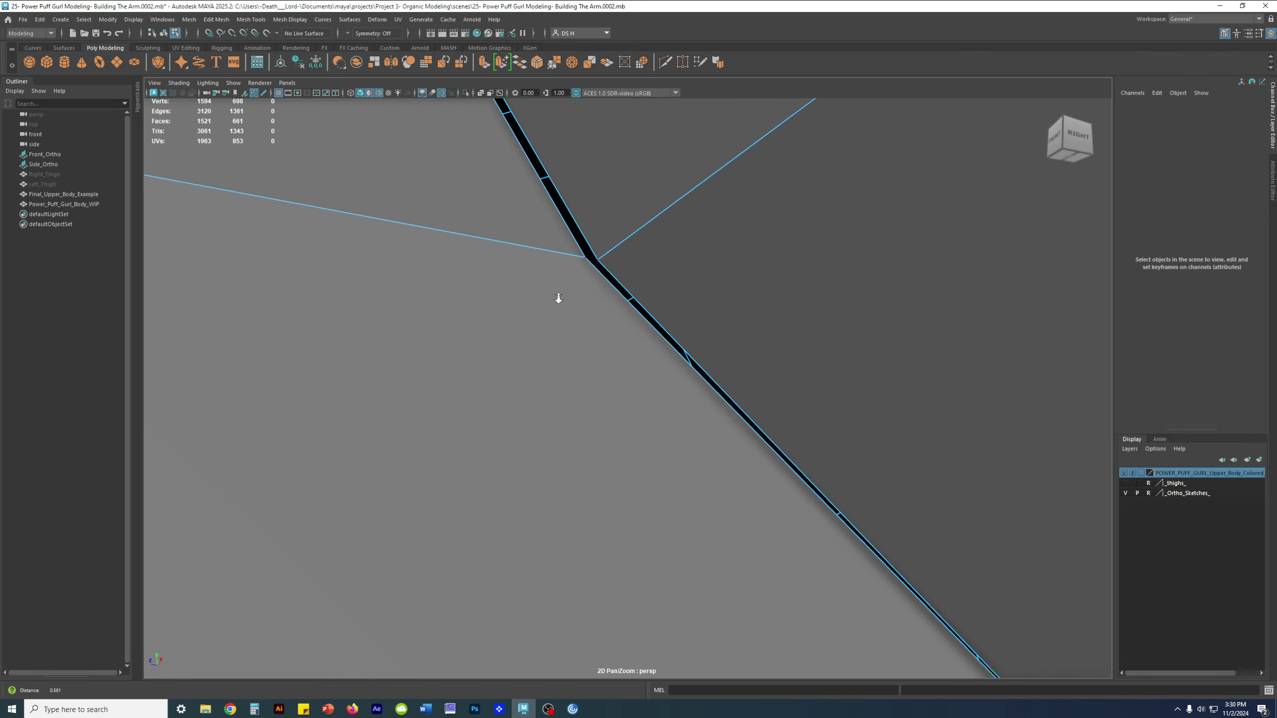
drag(570, 213, 587, 216)
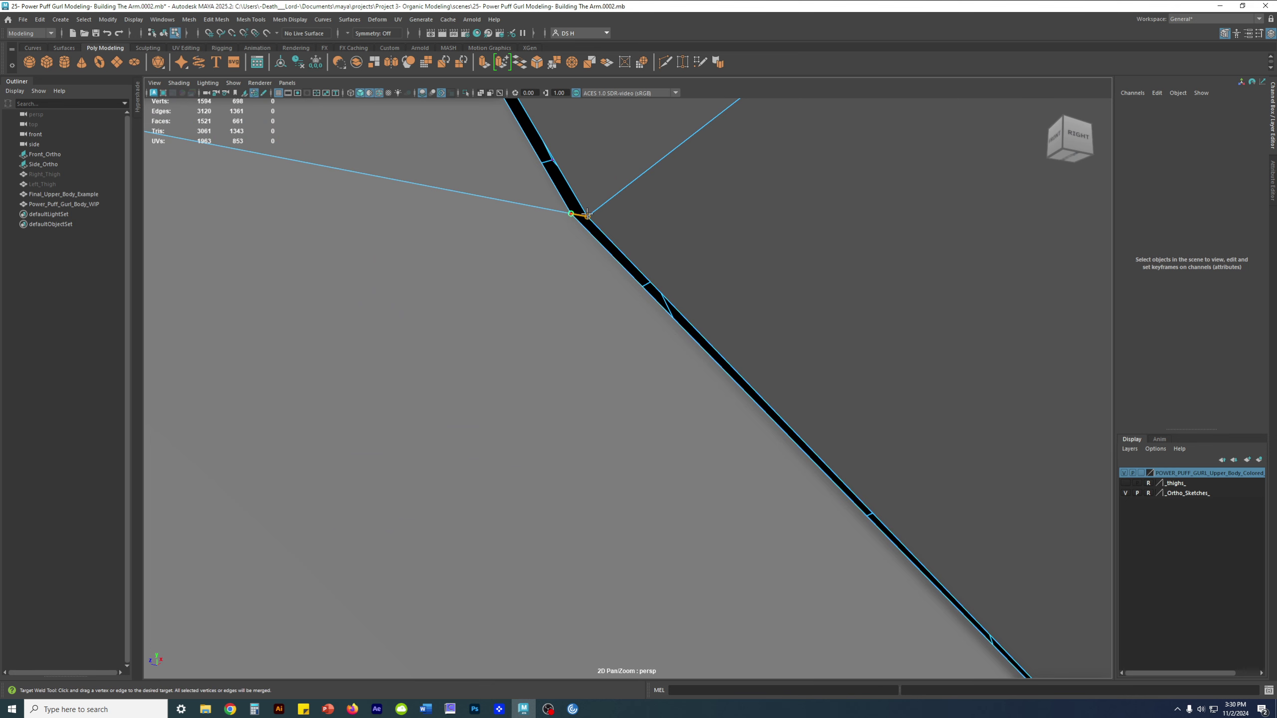
Target weld the body vertex at the next arm corner up the front shoulder seam onto that corner.
scroll(580, 224, down, 8)
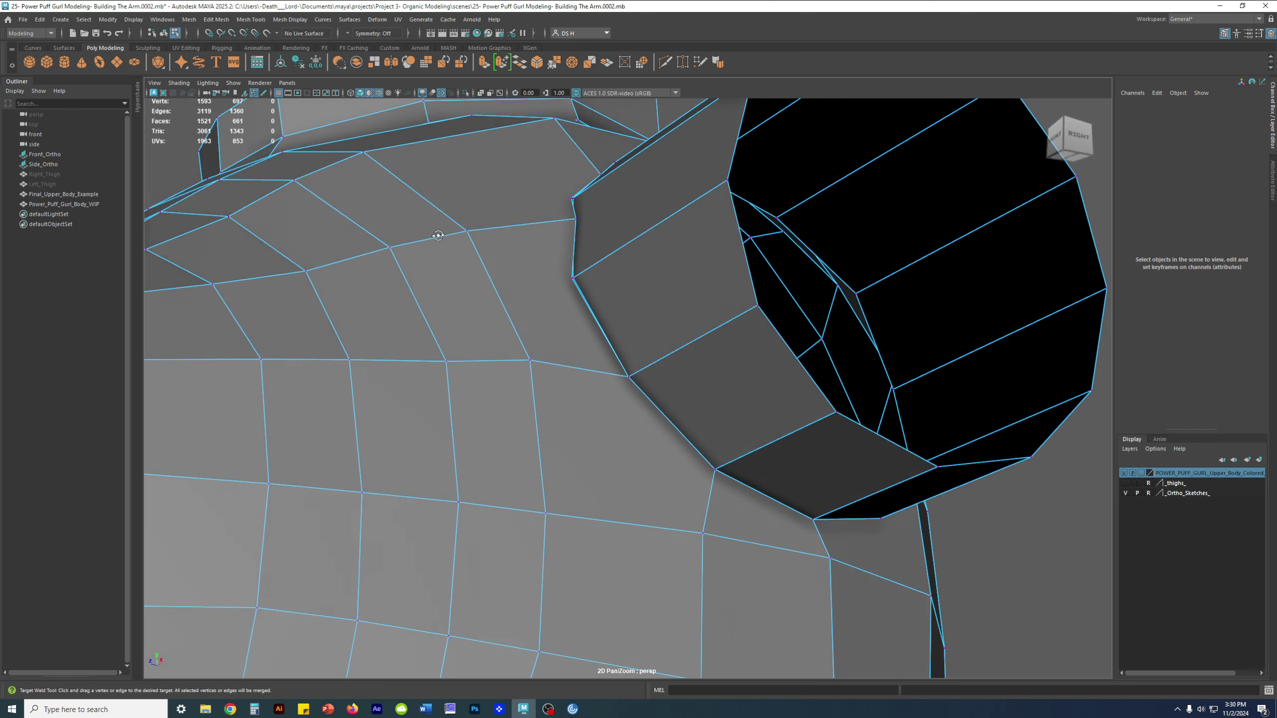
alt+drag(438, 235, 480, 216)
scroll(733, 299, up, 8)
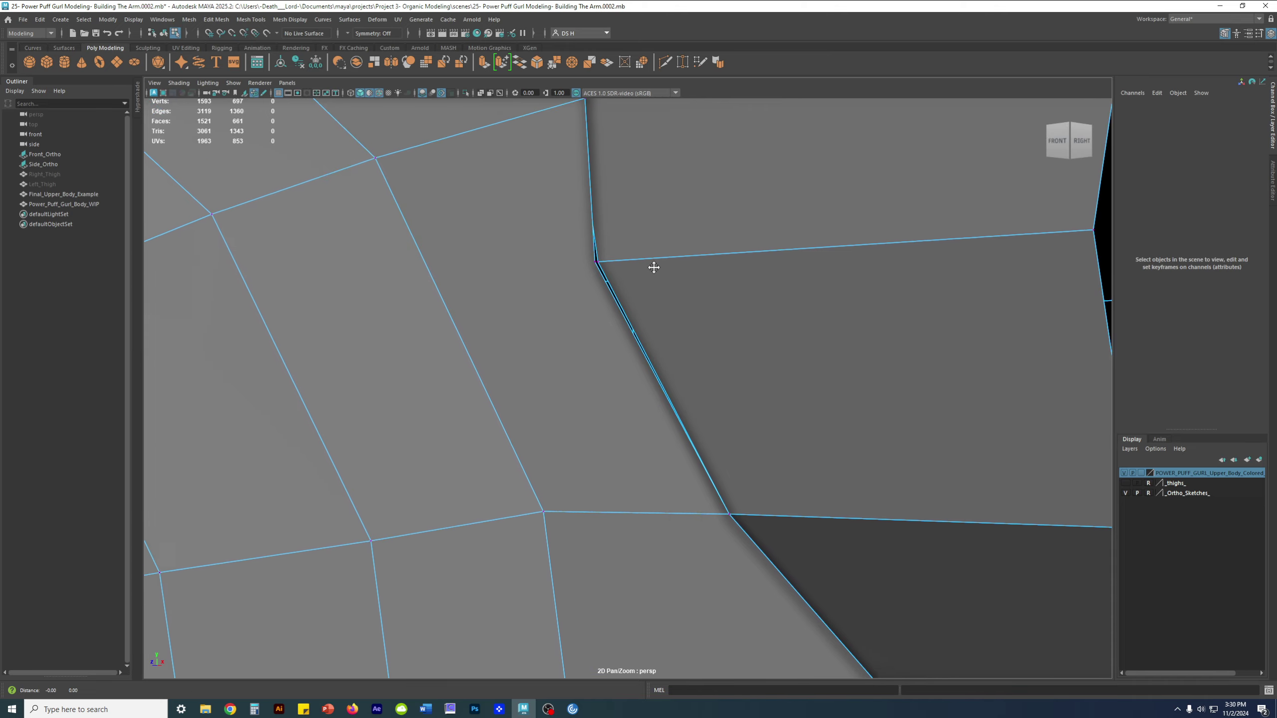
scroll(647, 281, up, 3)
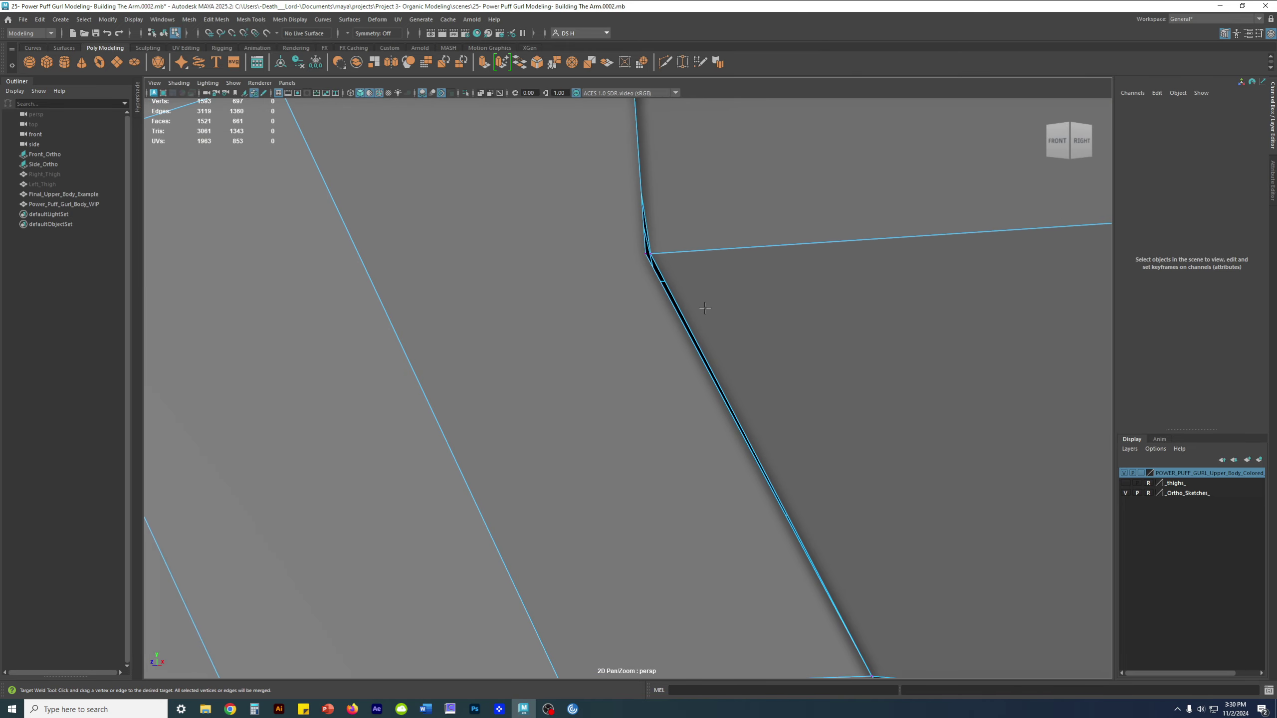
alt+right_drag(570, 218, 647, 219)
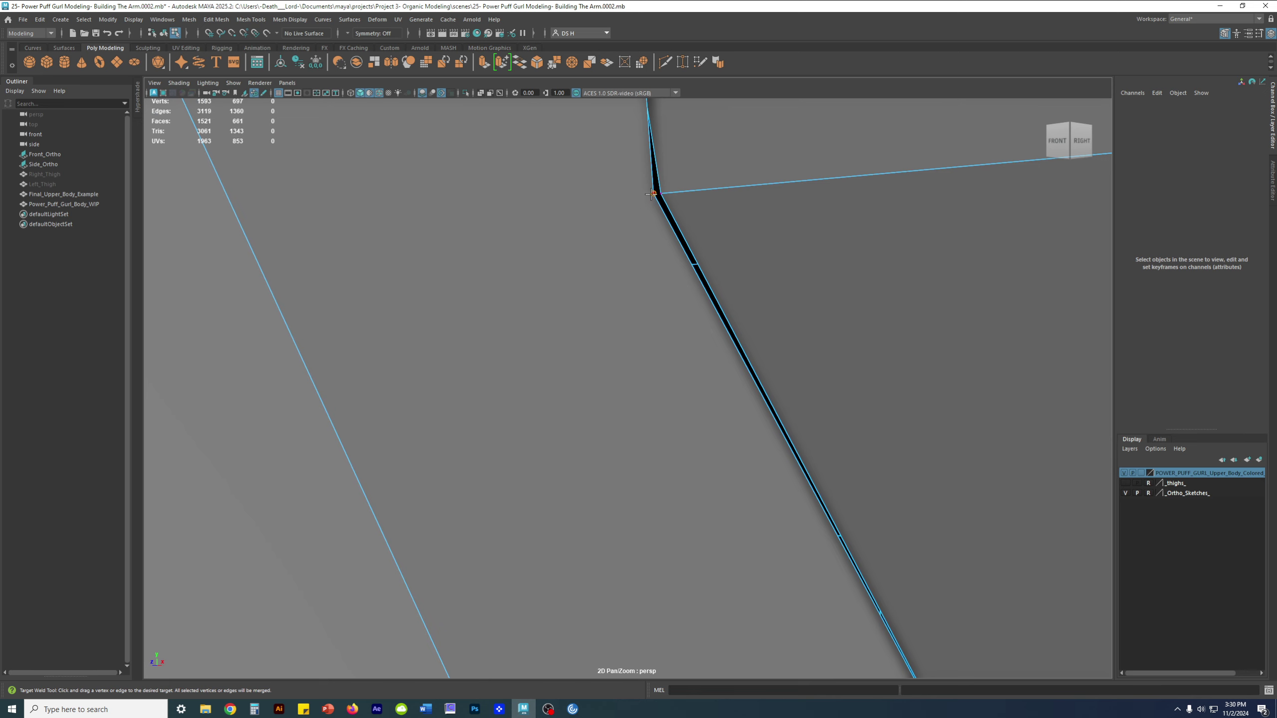
drag(652, 193, 660, 195)
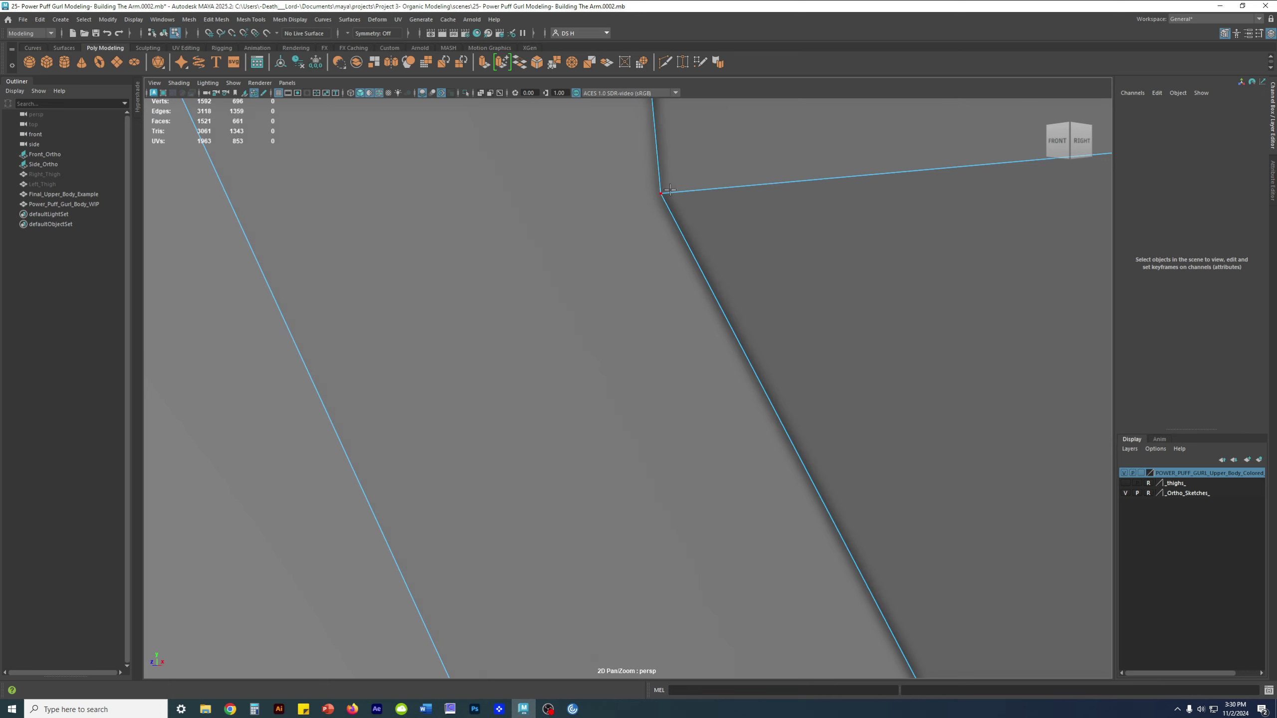
Close the small gap at the inward-pointing corner higher on the front seam by target welding the body vertex onto the arm vertex.
scroll(684, 210, down, 3)
alt+middle_drag(673, 319, 702, 407)
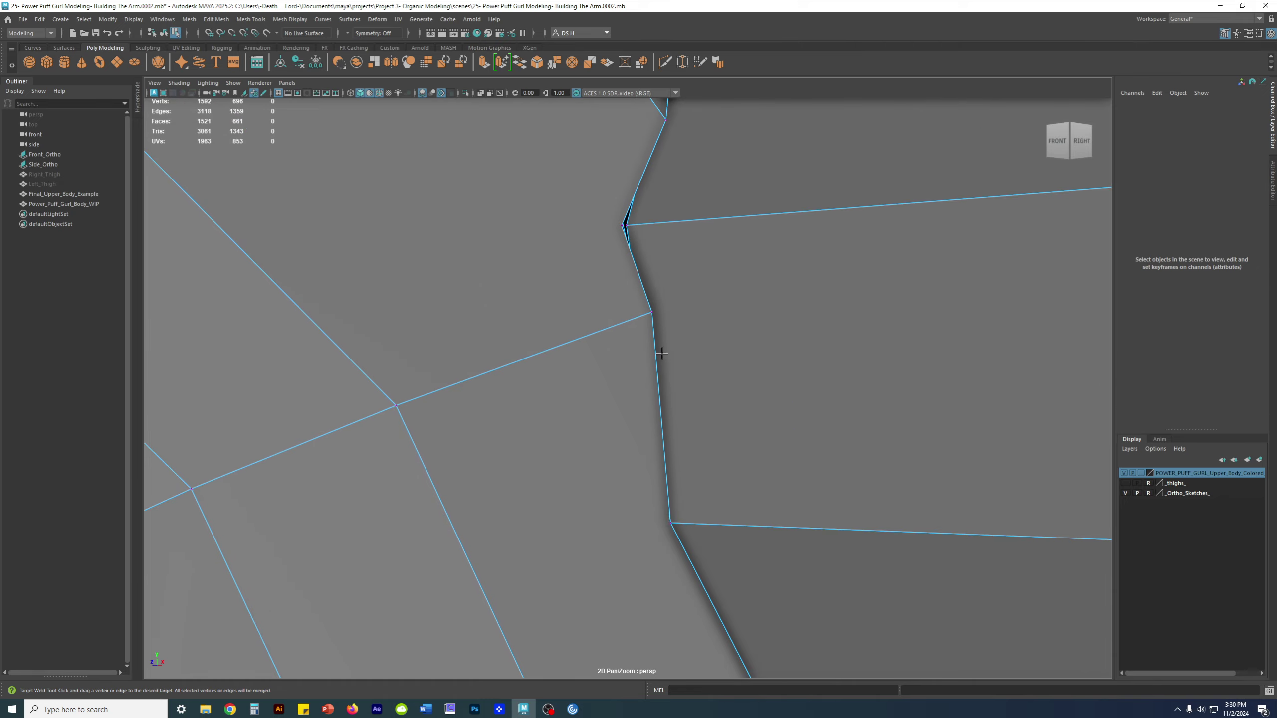
alt+drag(632, 344, 629, 378)
alt+right_drag(524, 325, 737, 398)
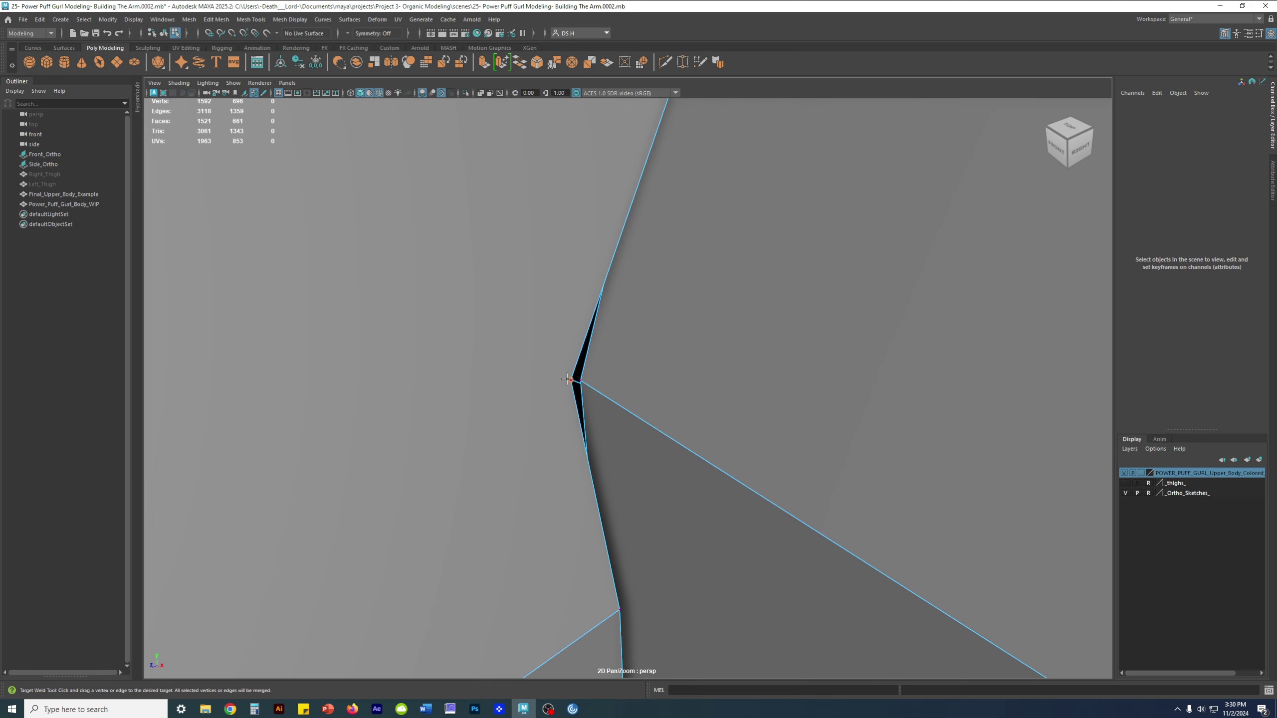
drag(568, 380, 579, 380)
alt+right_drag(762, 402, 639, 383)
mouse_move(629, 383)
alt+mouse_down()
mouse_move(690, 376)
mouse_move(676, 371)
mouse_move(689, 348)
mouse_move(652, 322)
mouse_move(707, 319)
mouse_move(926, 368)
mouse_move(735, 334)
mouse_move(724, 282)
mouse_move(622, 283)
mouse_move(620, 330)
mouse_move(590, 383)
mouse_move(416, 394)
alt+mouse_up()
key(4)
key(5)
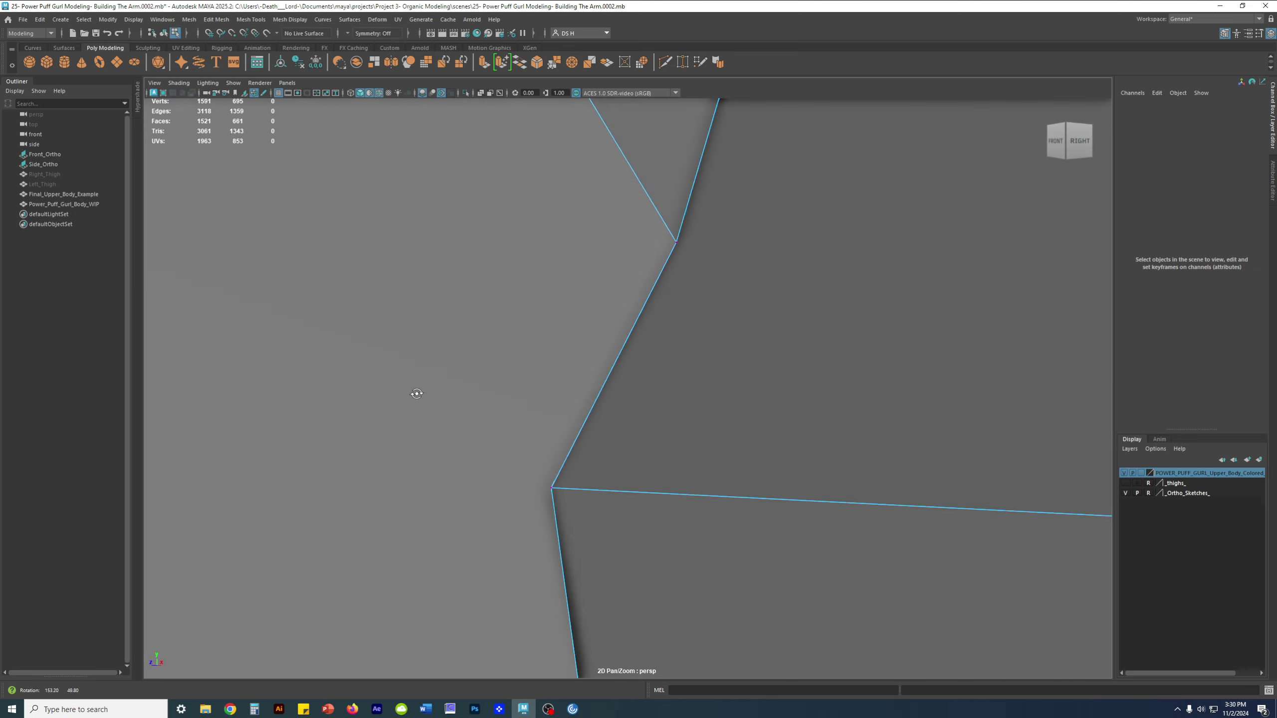
alt+right_drag(417, 394, 636, 344)
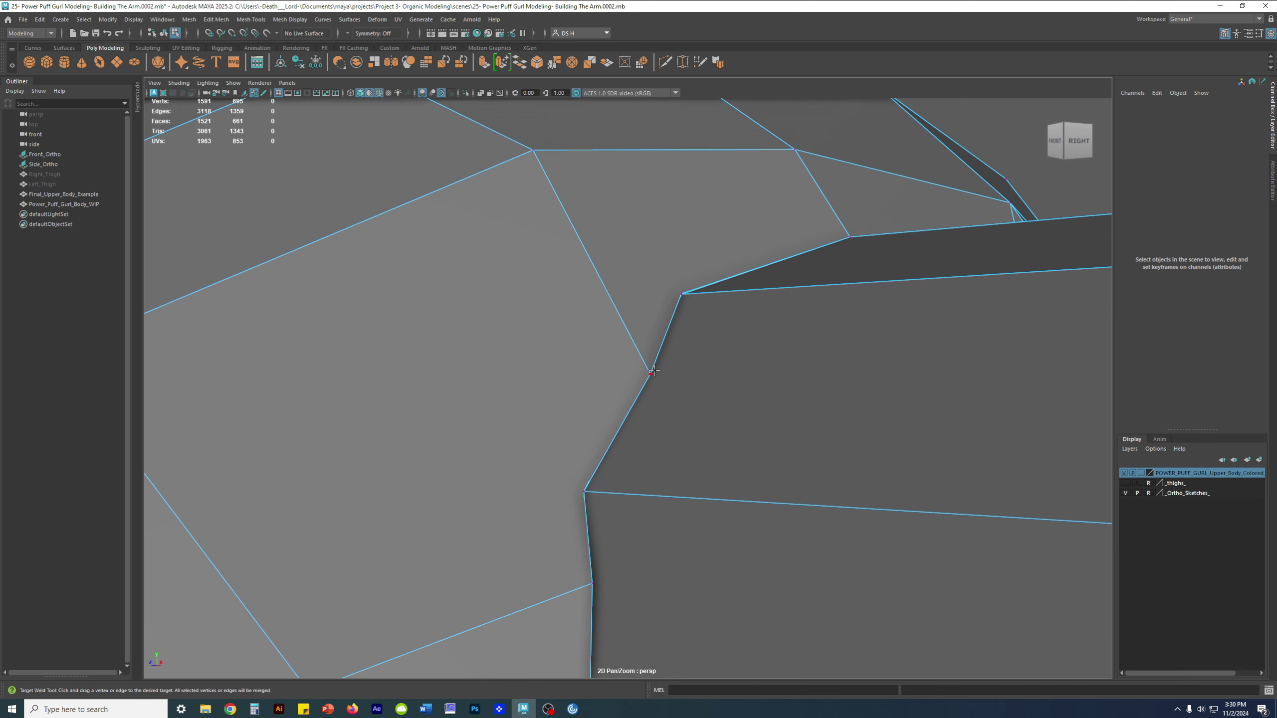